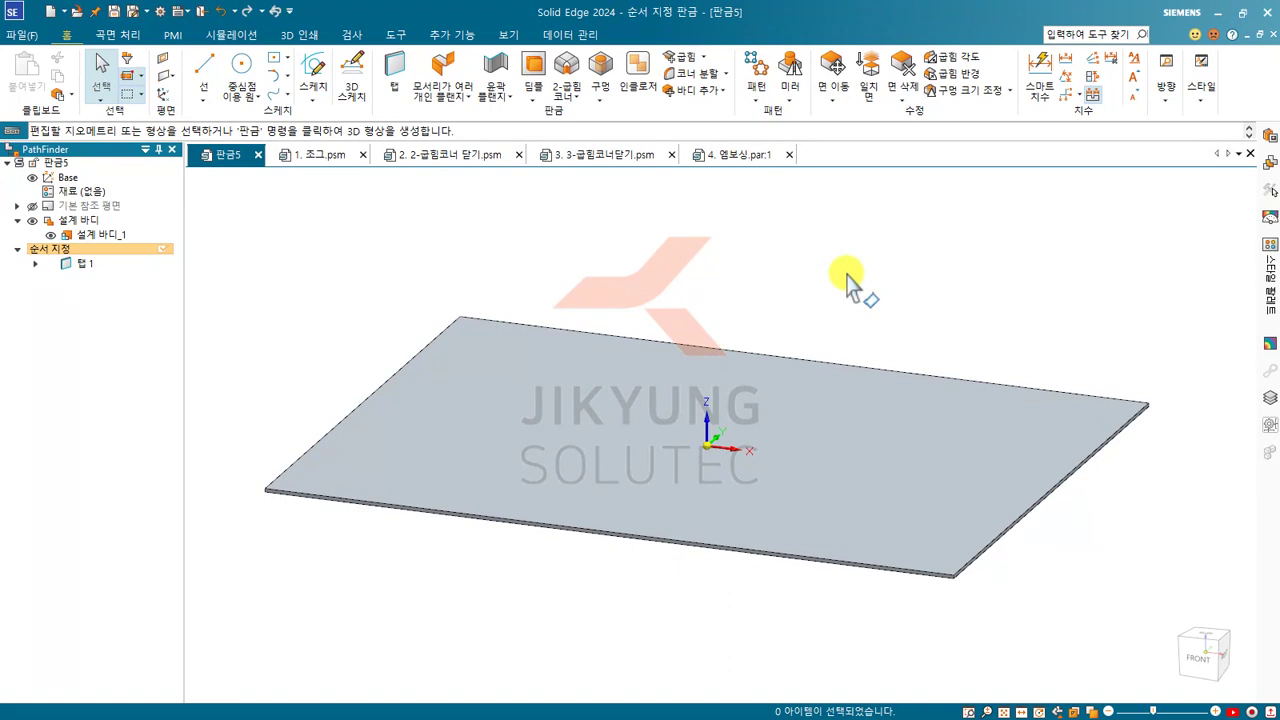
# Create a 10 mm hole on the sheet's top face, near its back-left corner
pyautogui.click(601, 64)
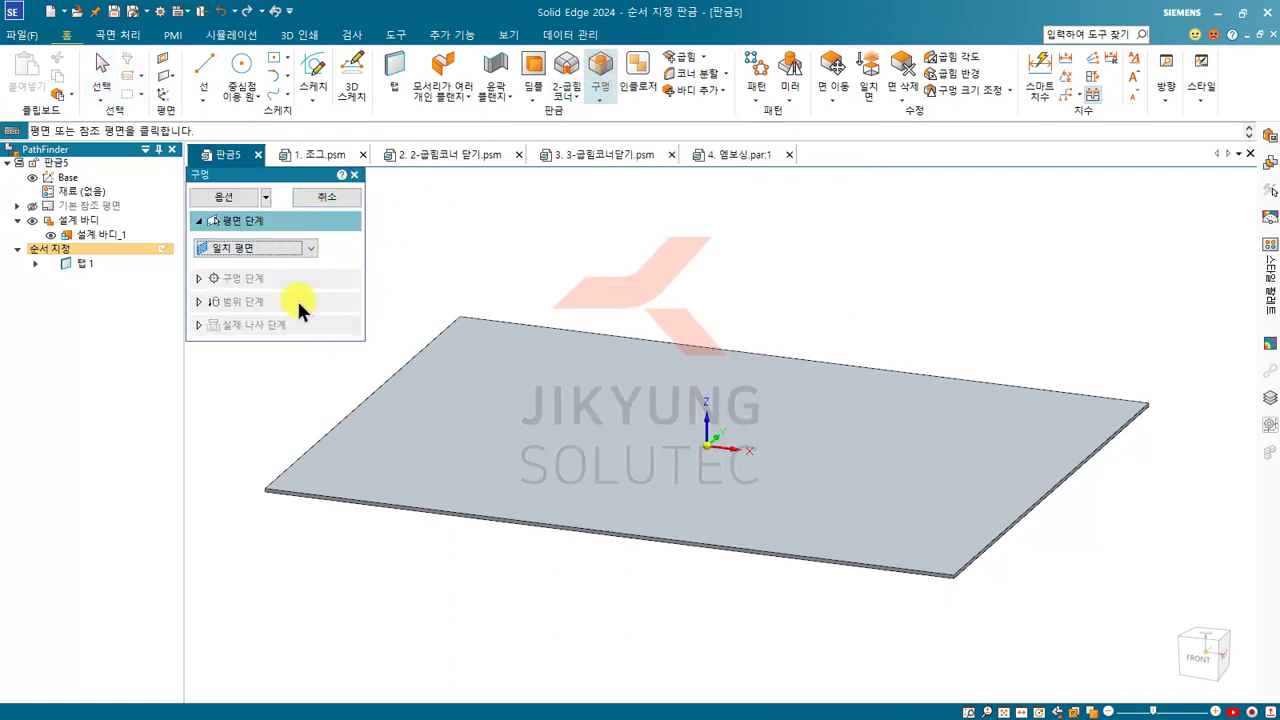
pyautogui.click(457, 406)
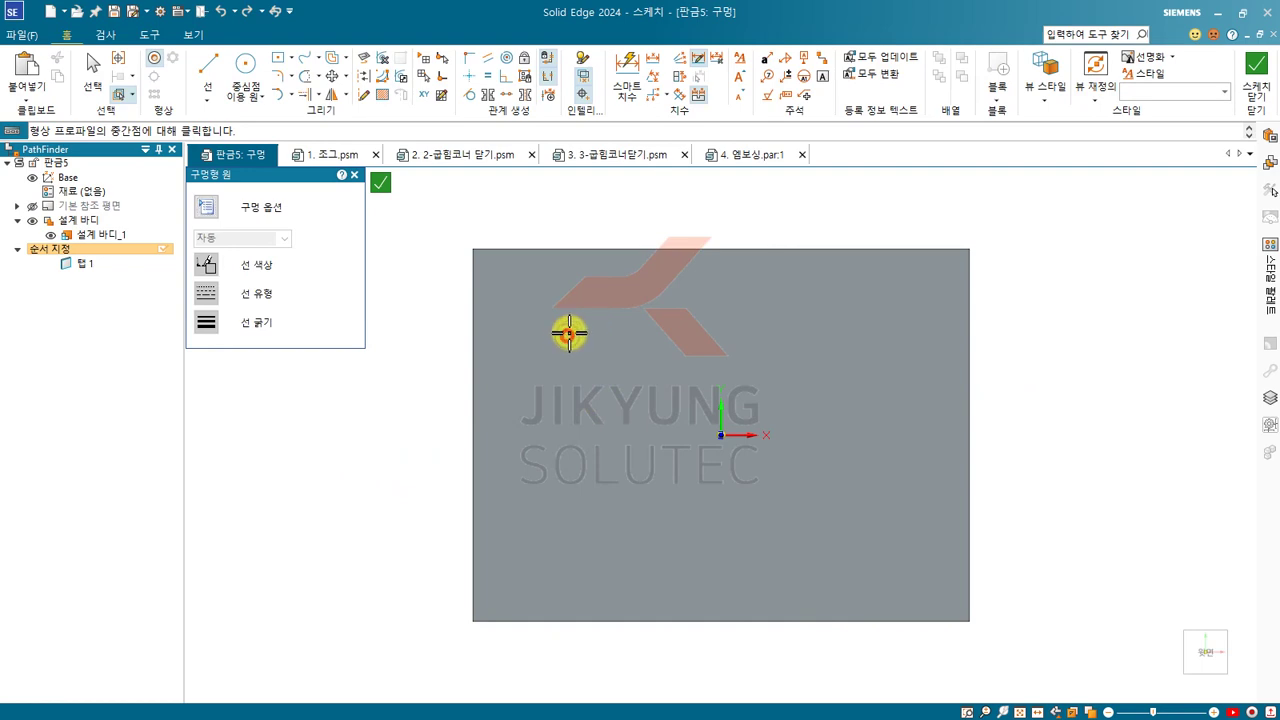
pyautogui.click(567, 335)
pyautogui.click(1256, 68)
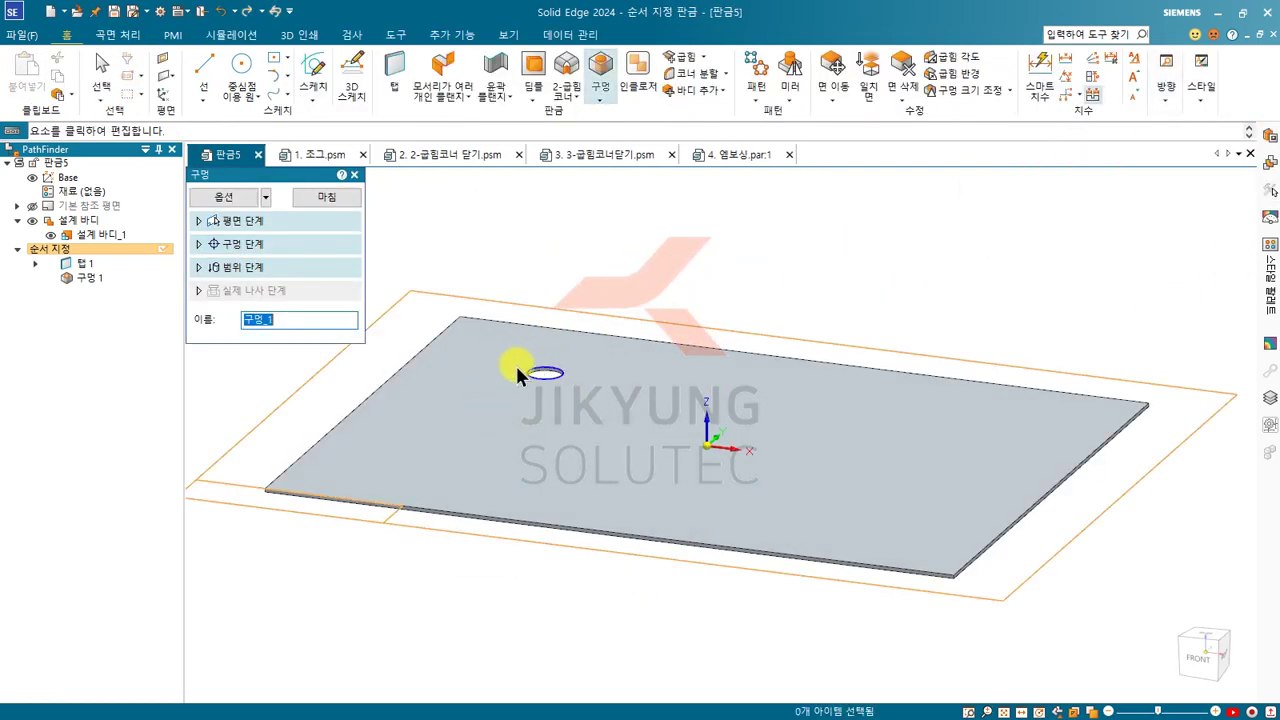
# Review the available hole types in the hole options and set the hole to threaded, size Tr 10 x 2
pyautogui.scroll(3, 515, 364)
pyautogui.moveTo(496, 353); pyautogui.dragTo(488, 391, button='middle')
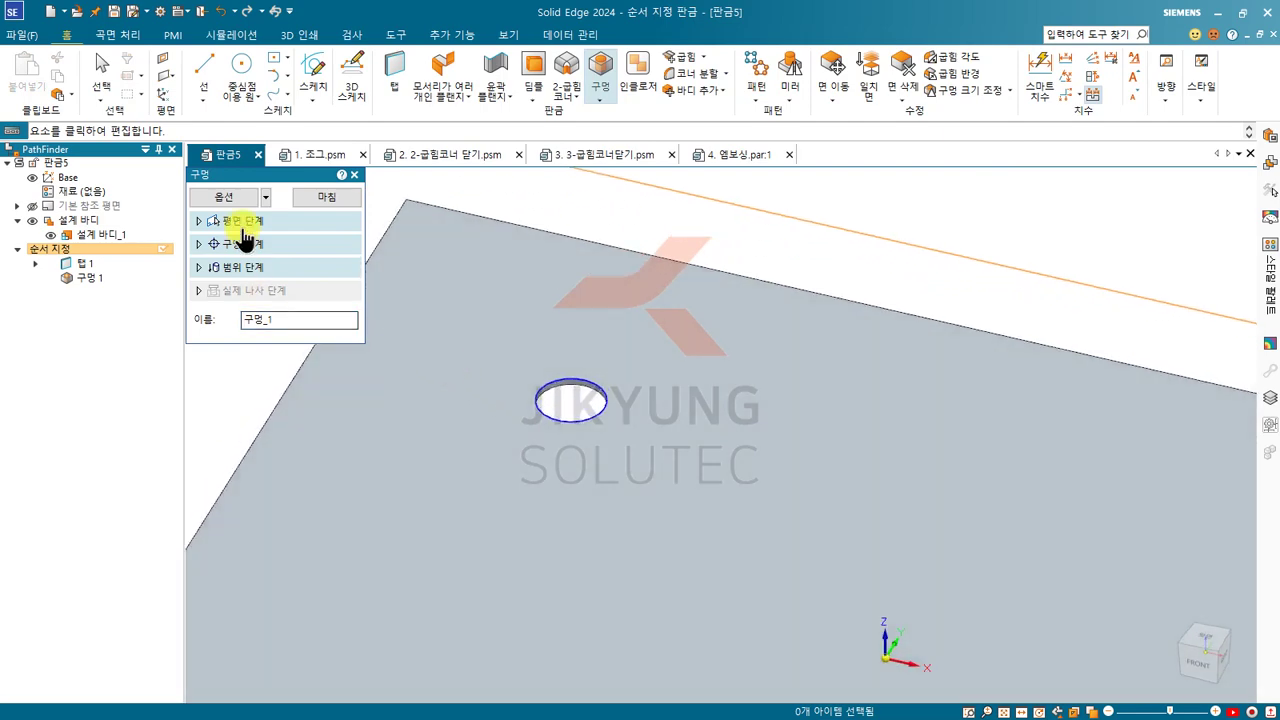
pyautogui.click(226, 197)
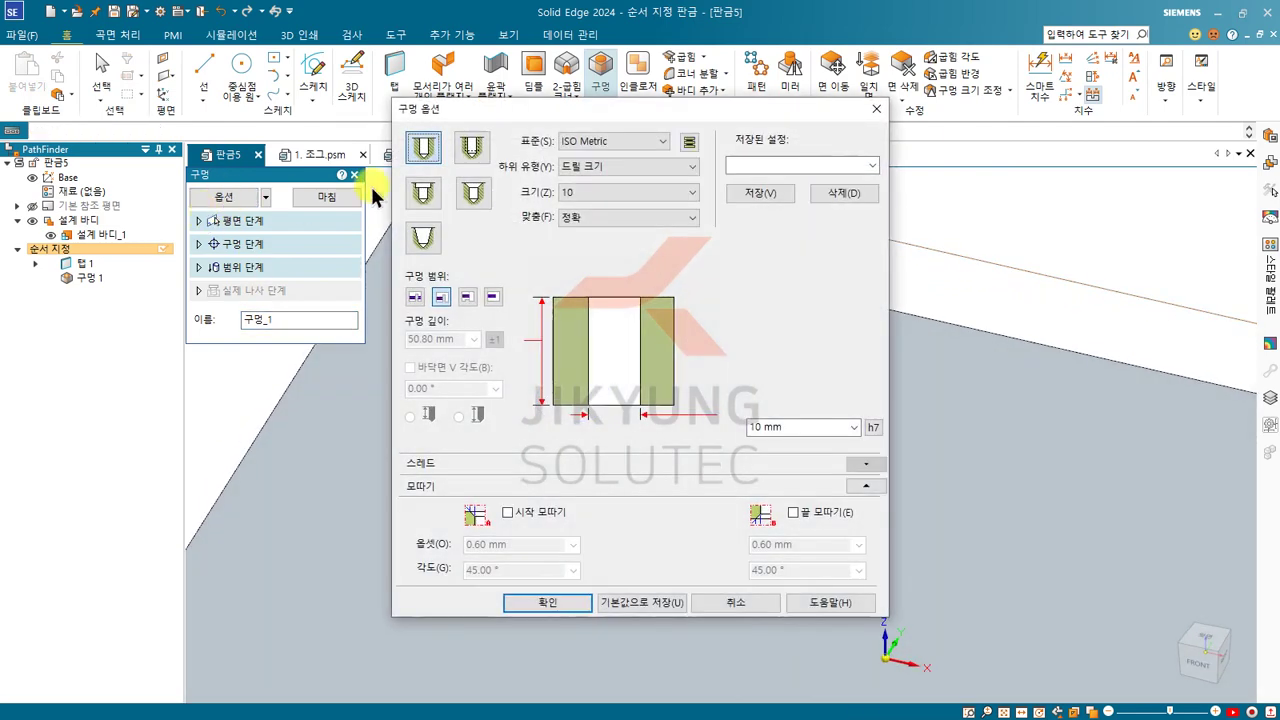
pyautogui.click(470, 149)
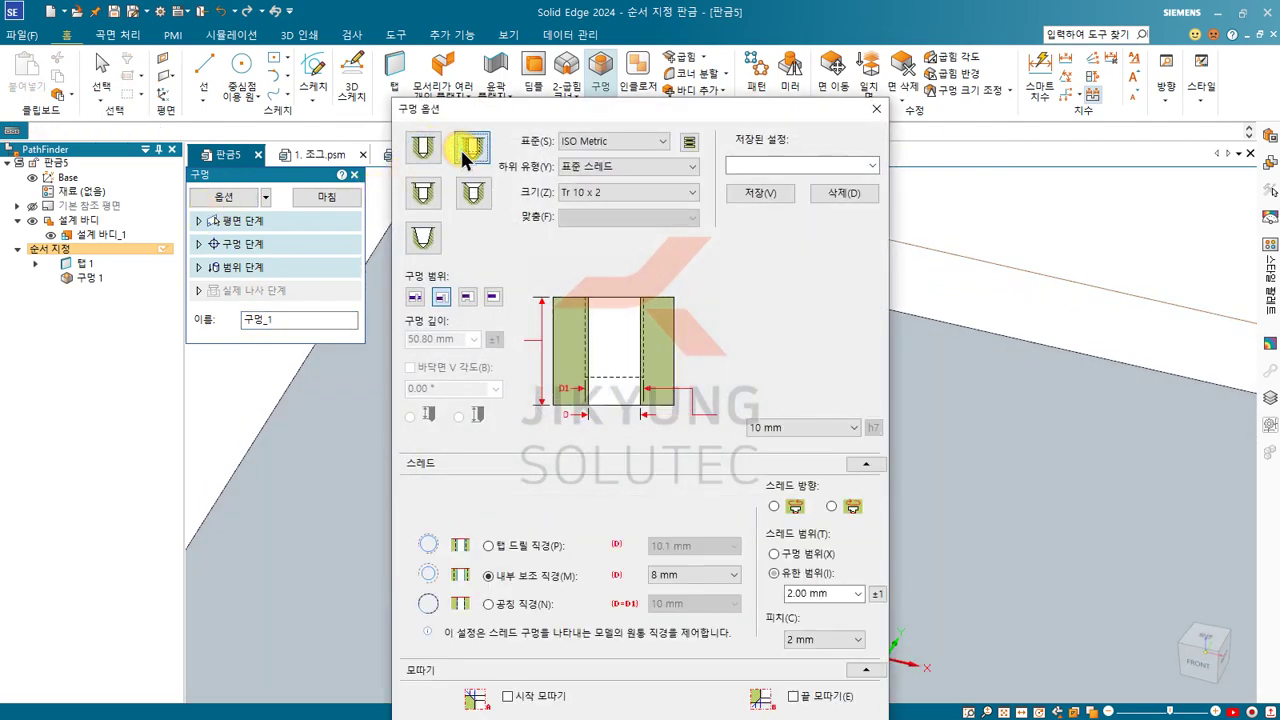
pyautogui.click(432, 193)
pyautogui.click(470, 193)
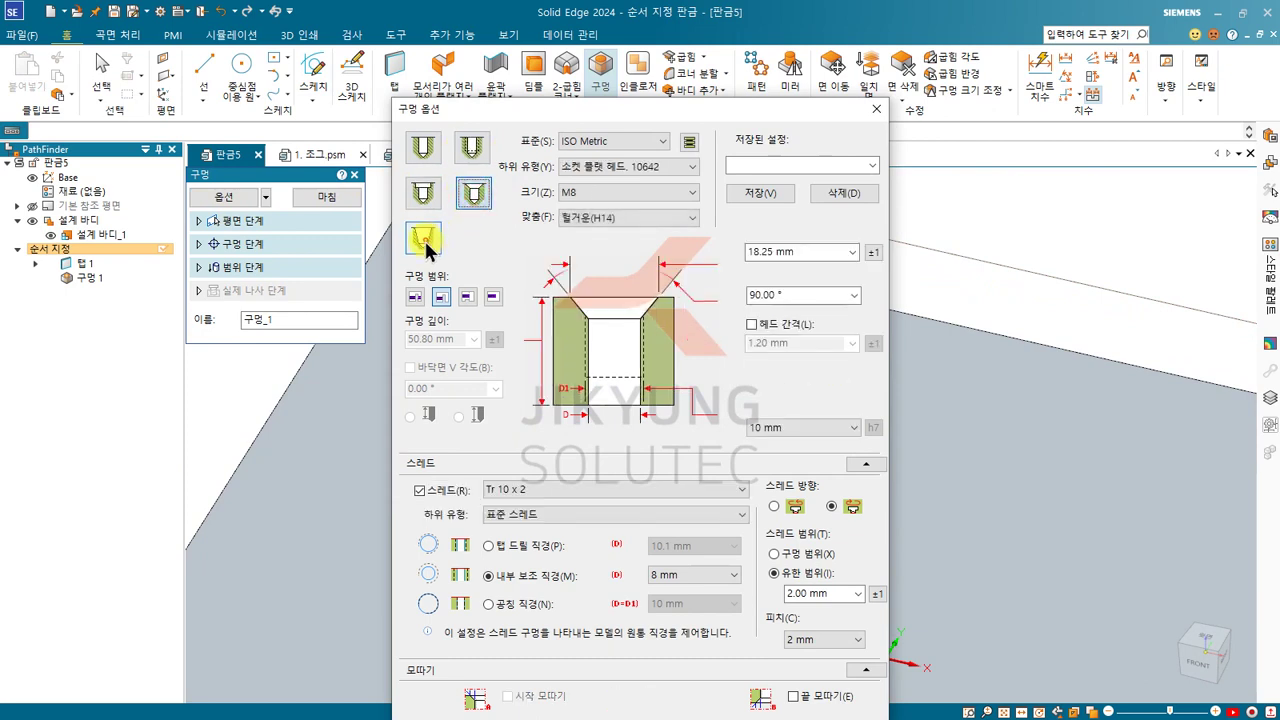
pyautogui.click(424, 238)
pyautogui.click(433, 148)
pyautogui.click(470, 149)
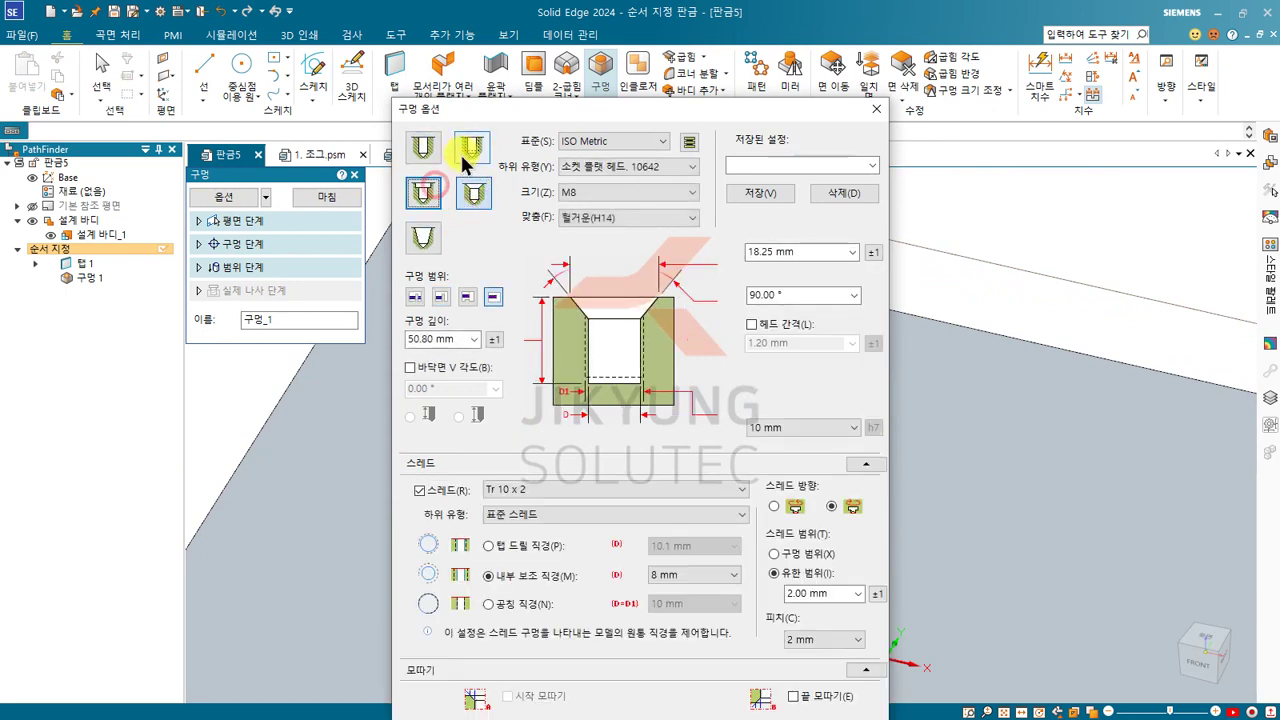
# Save the threaded hole settings under the name 11 and apply them to the hole
pyautogui.click(776, 166)
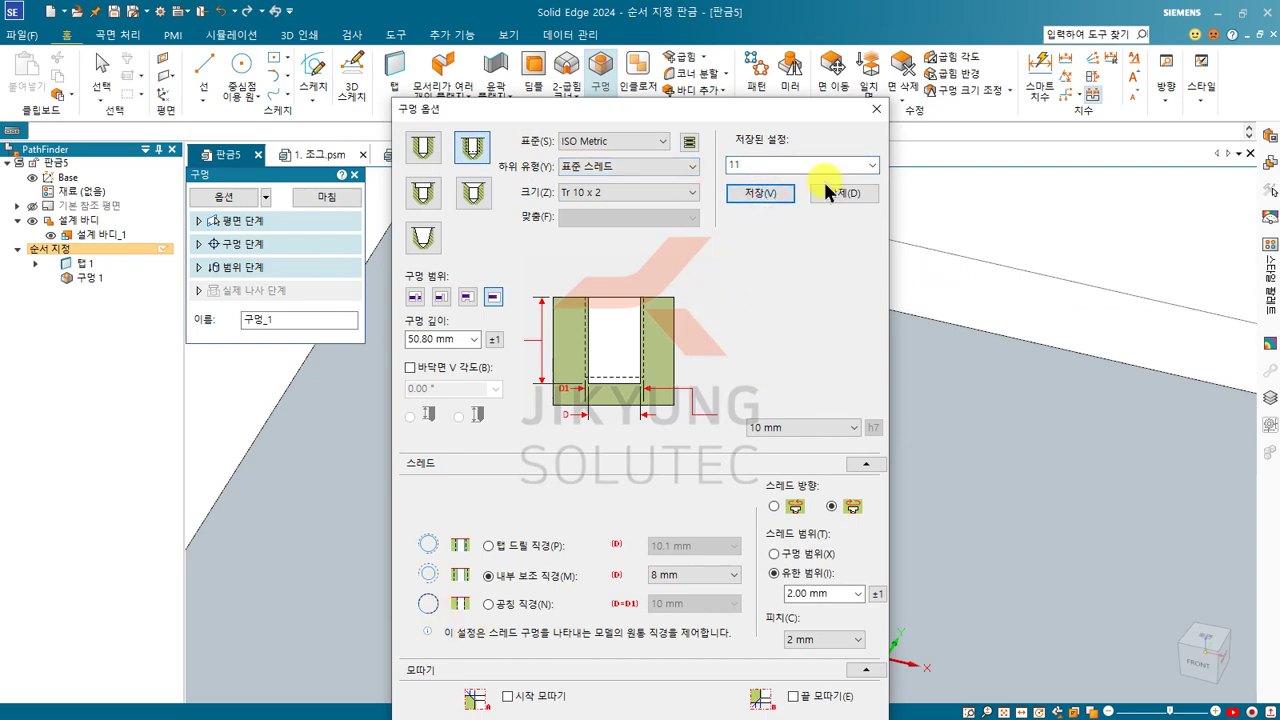
pyautogui.moveTo(784, 112); pyautogui.dragTo(719, 17)
pyautogui.click(522, 690)
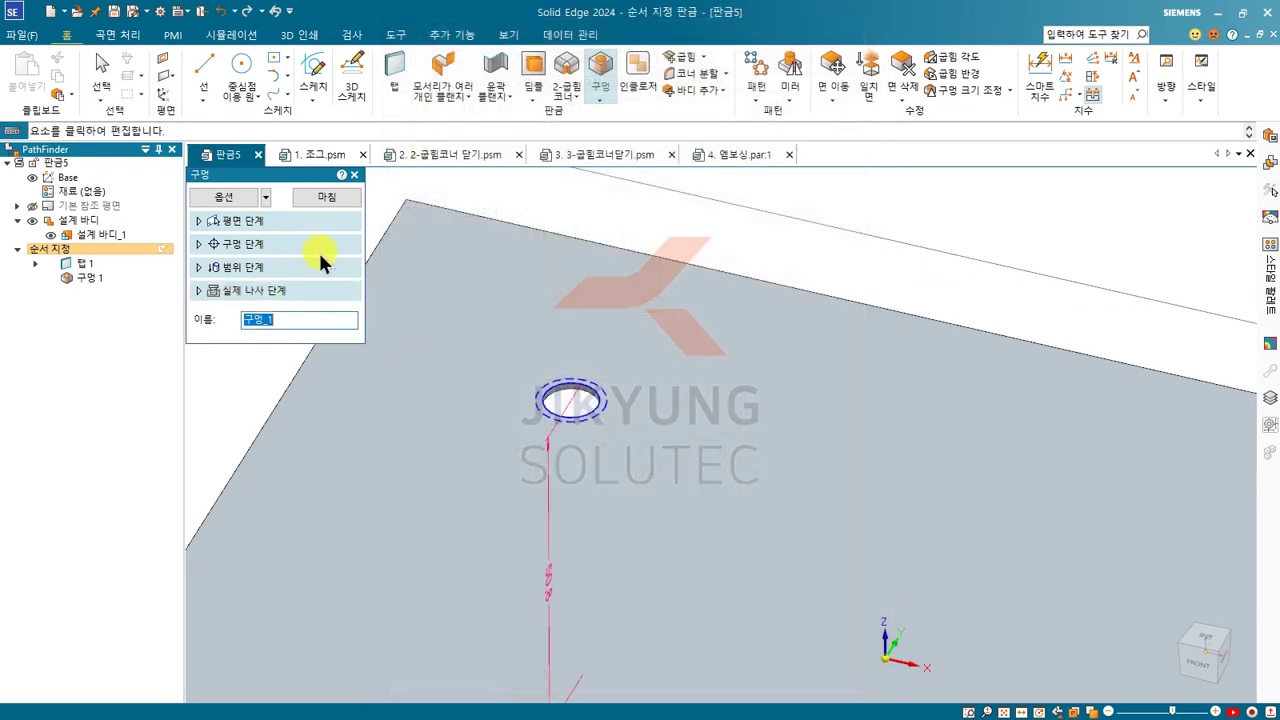
# Apply the saved hole setting m10 dp12 to the hole and finish the Hole command
pyautogui.click(264, 197)
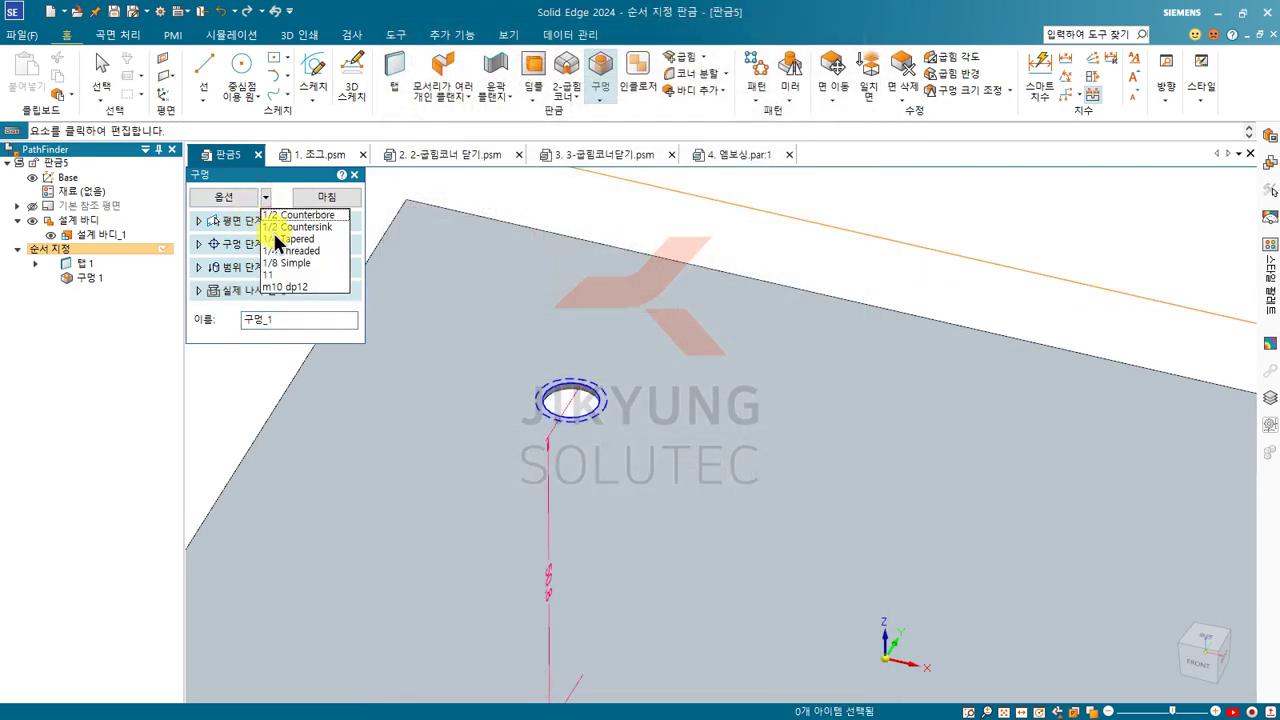
pyautogui.click(283, 287)
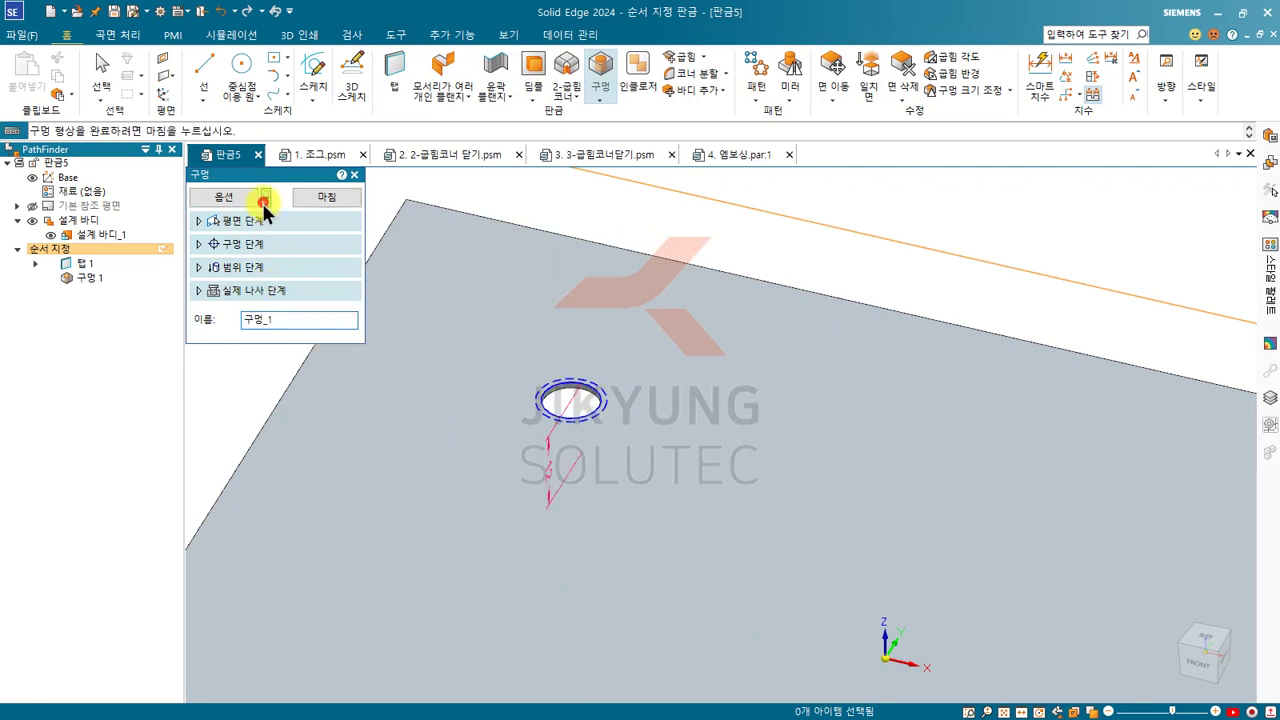
pyautogui.click(265, 197)
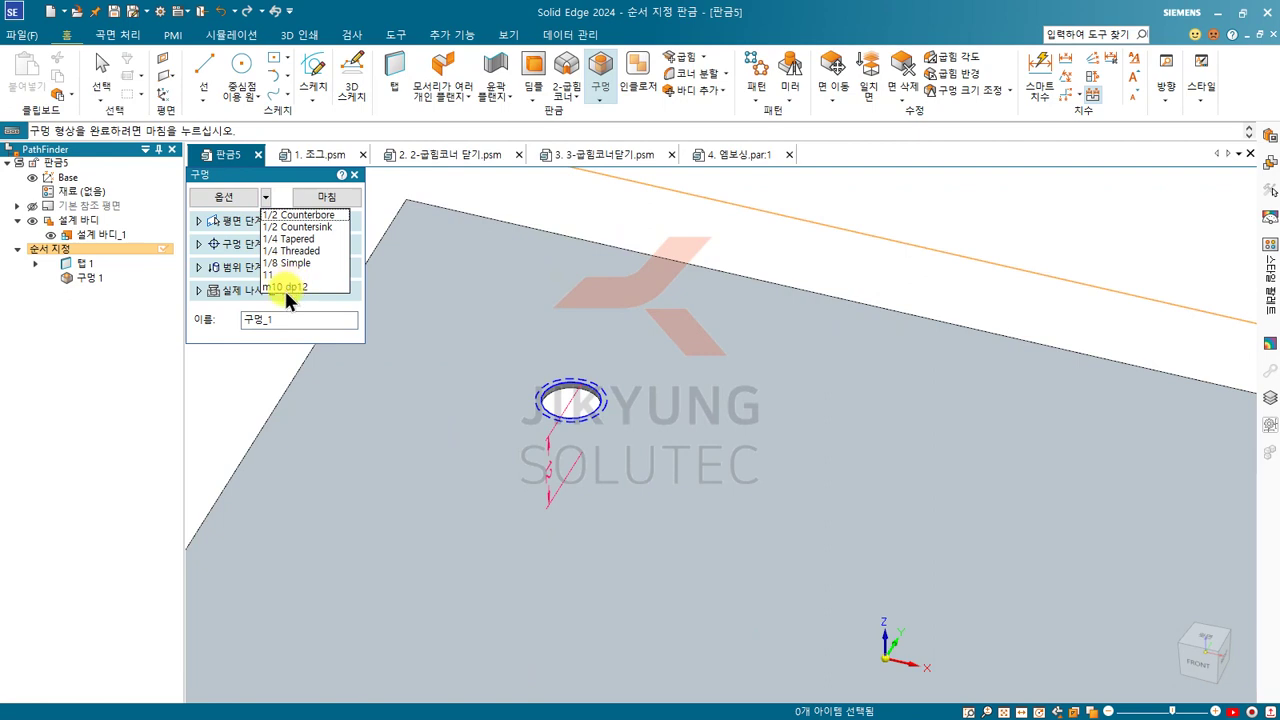
pyautogui.click(292, 287)
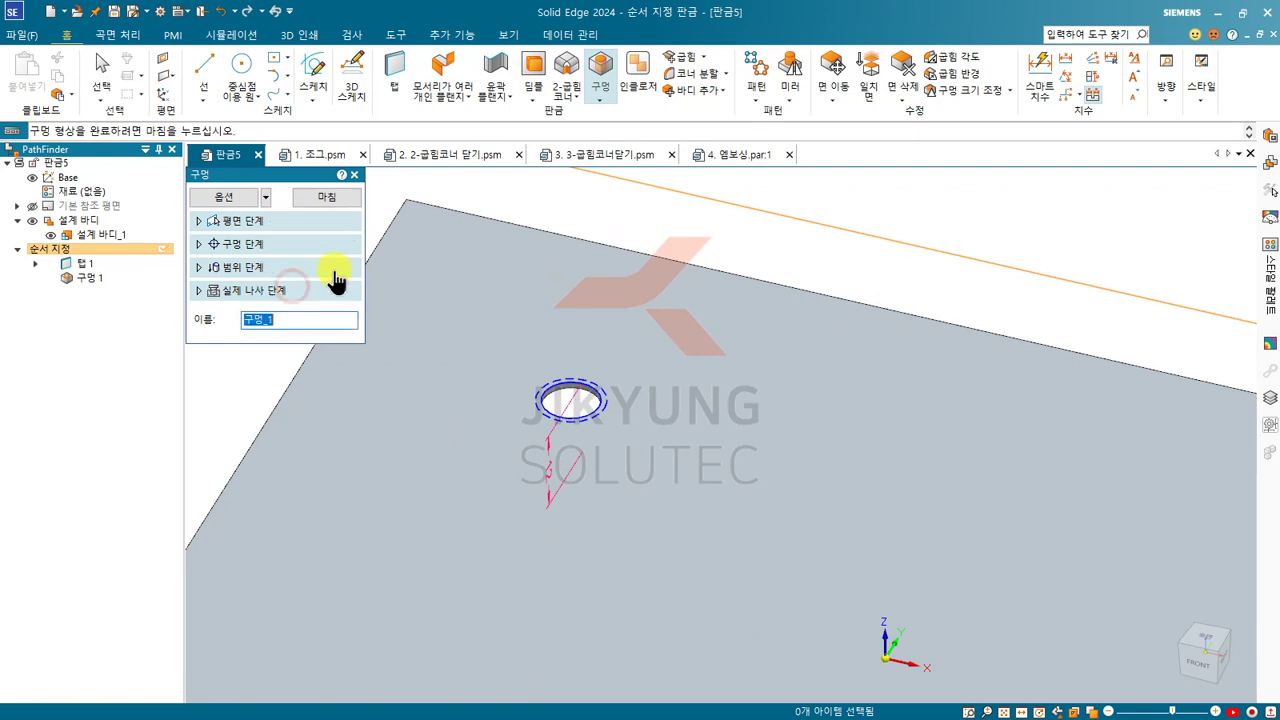
pyautogui.rightClick(567, 225)
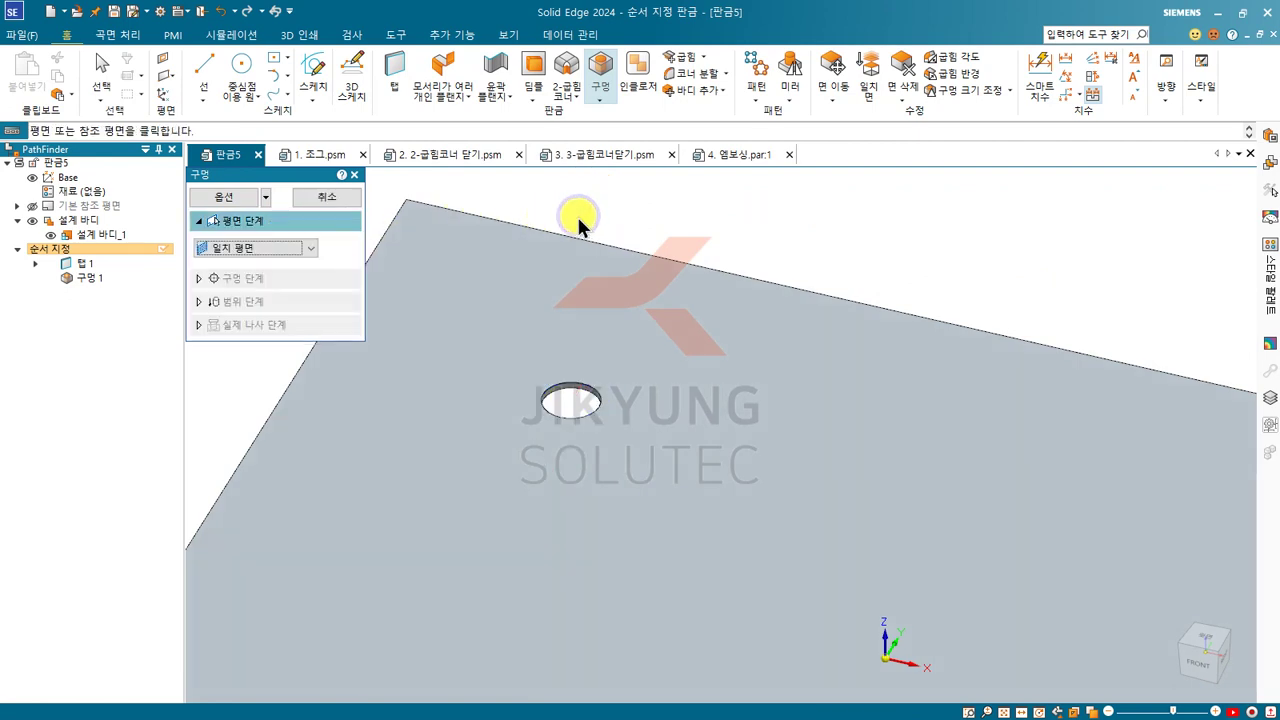
pyautogui.click(92, 68)
pyautogui.scroll(-3, 550, 328)
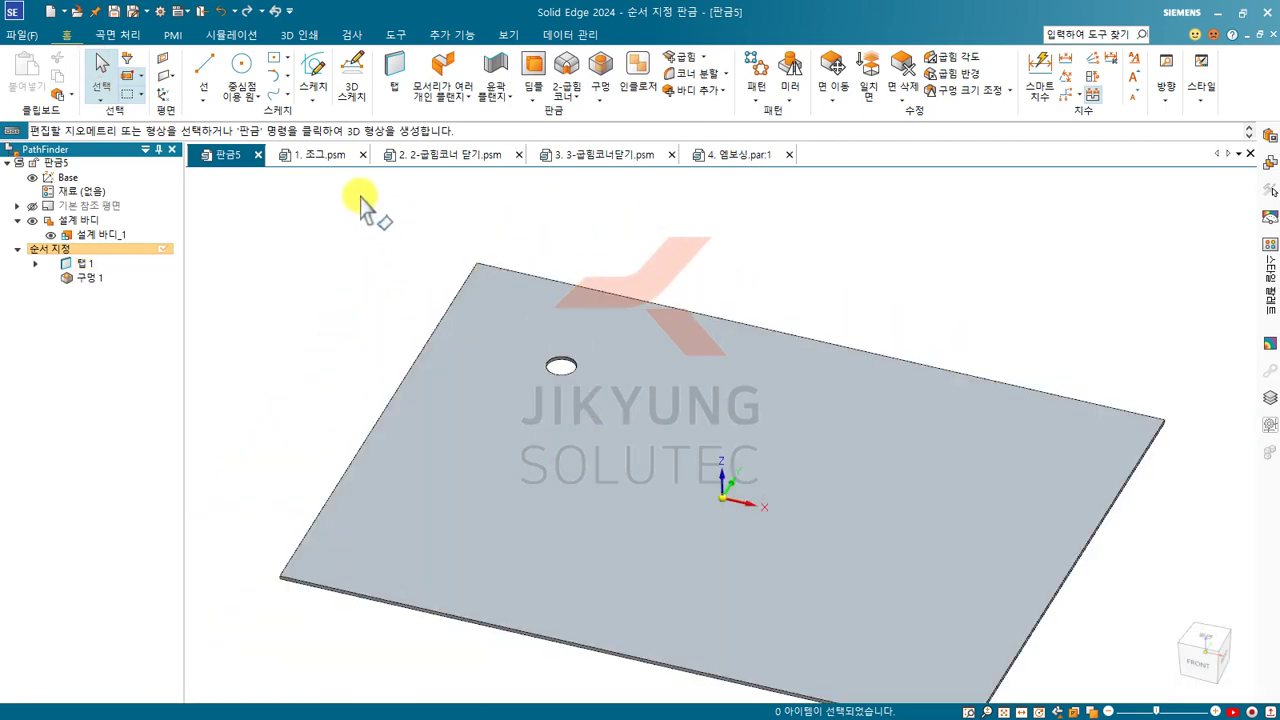
# In the document 1. 조그.psm, start a Jog and sketch a straight line on the top face, parallel to the slotted edge
pyautogui.click(318, 155)
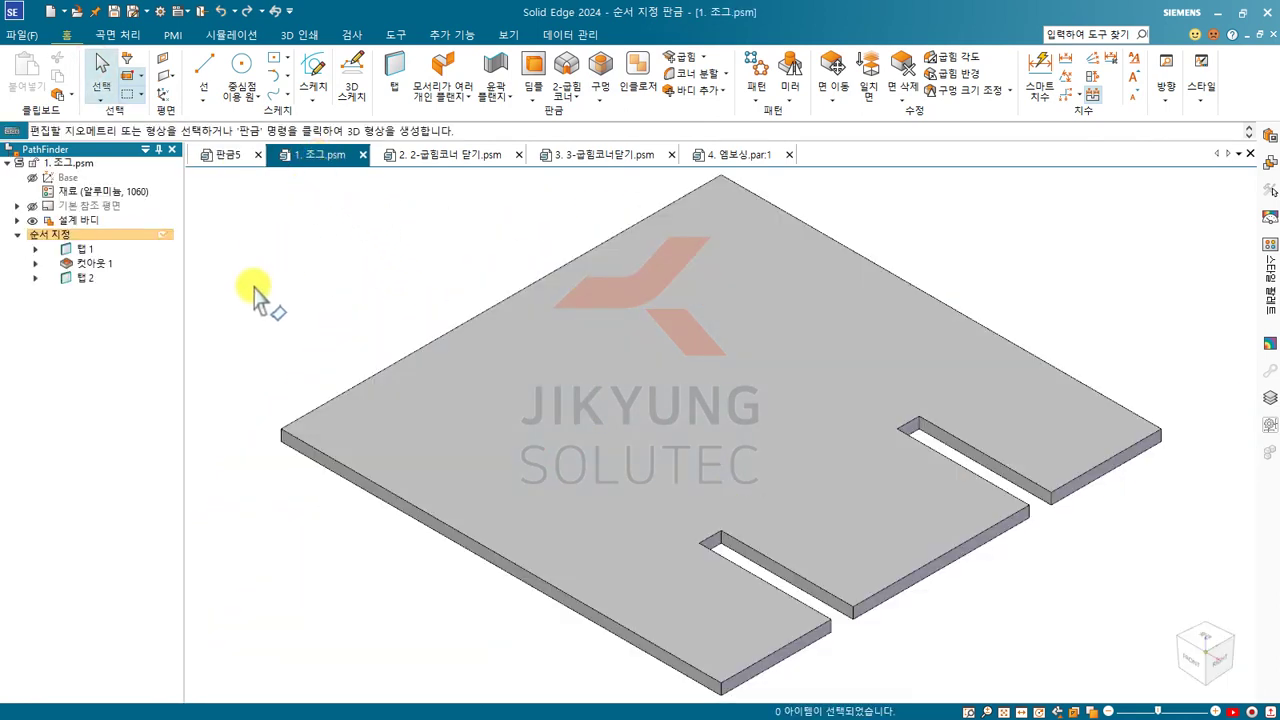
pyautogui.click(704, 58)
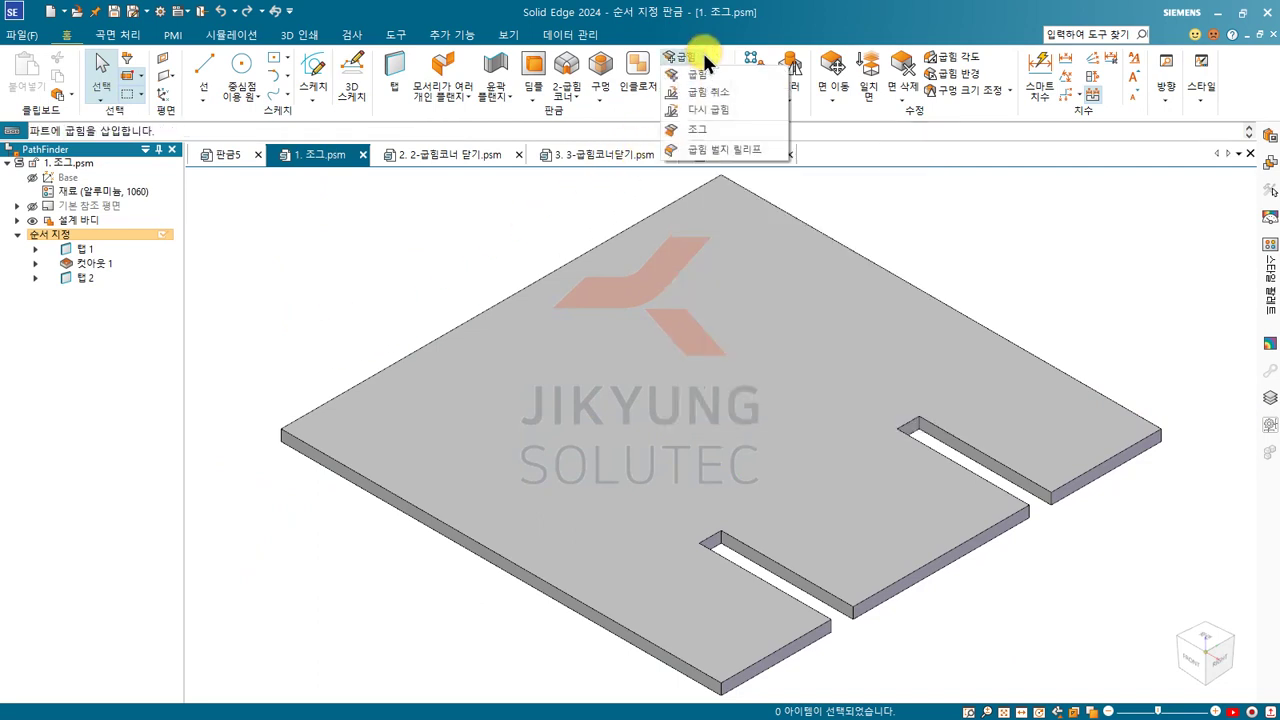
pyautogui.click(697, 132)
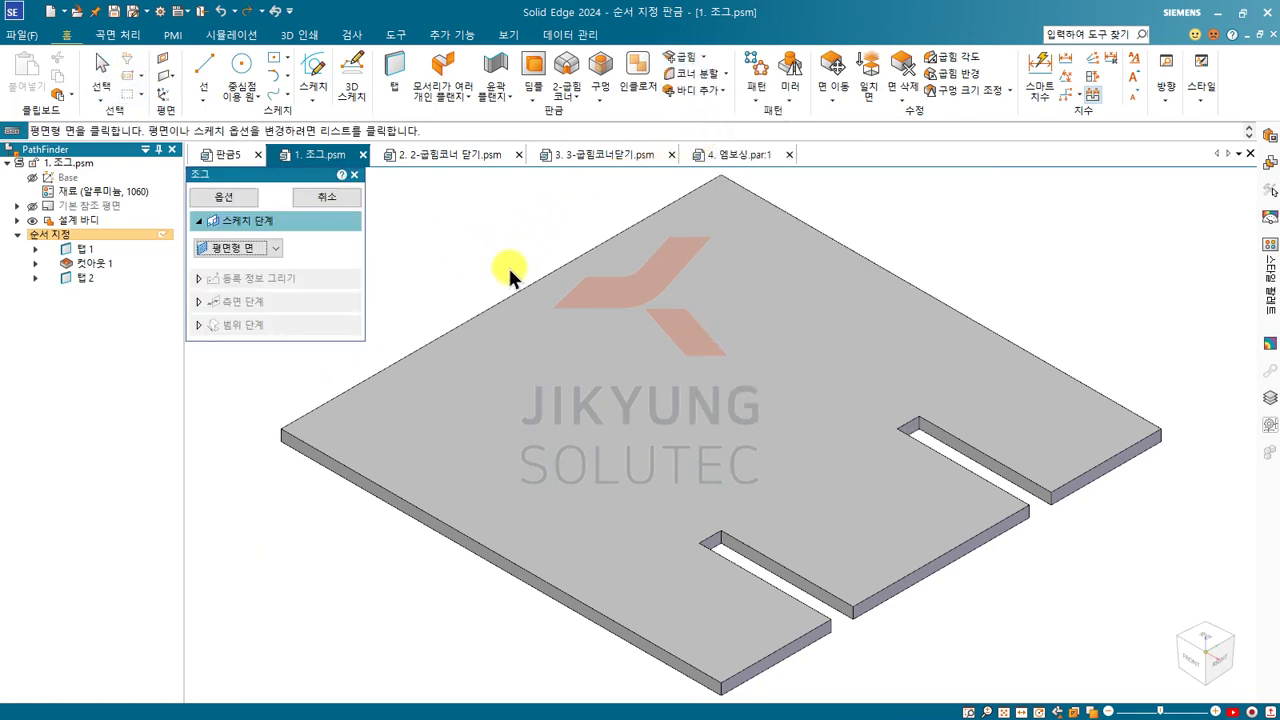
pyautogui.click(613, 303)
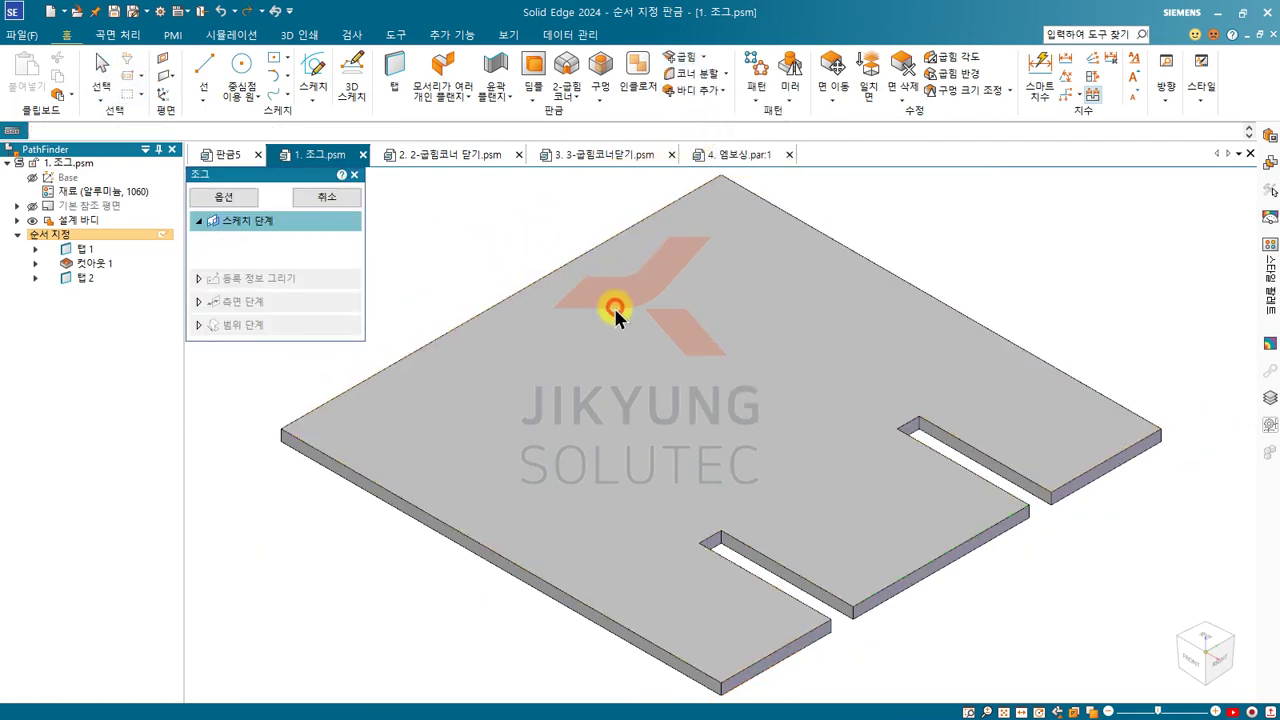
pyautogui.click(648, 356)
pyautogui.click(786, 357)
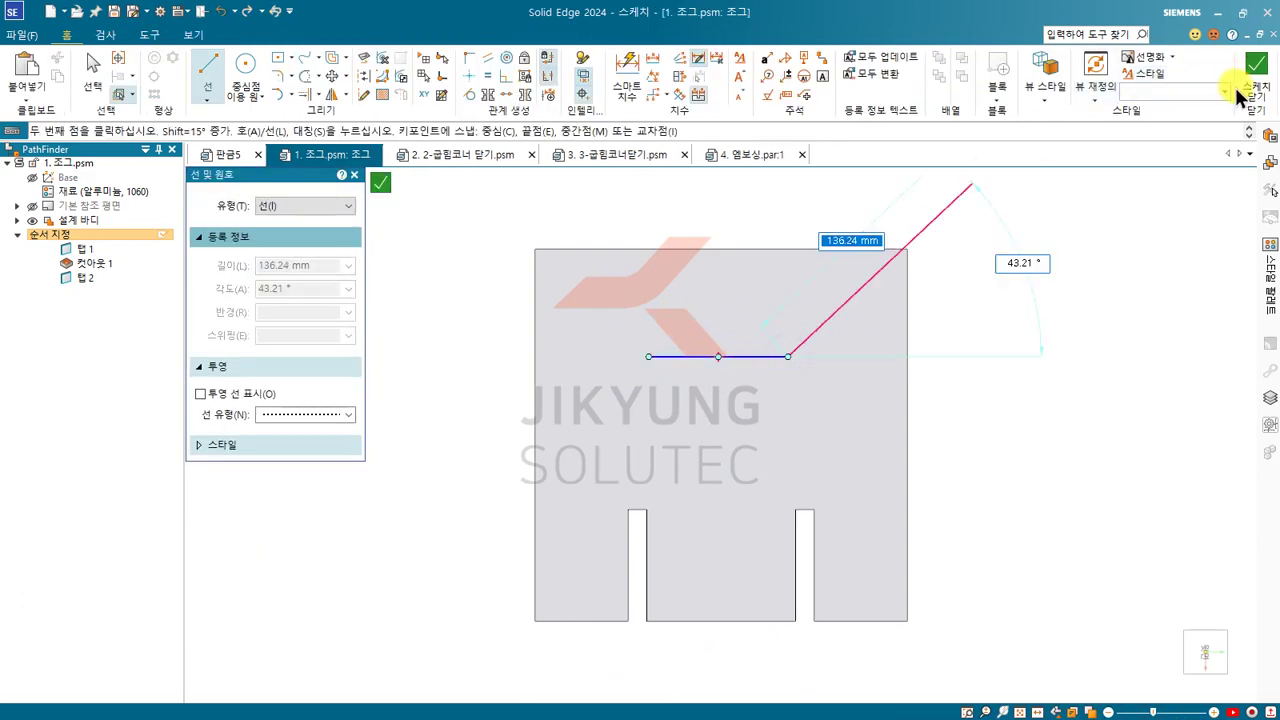
pyautogui.click(1255, 72)
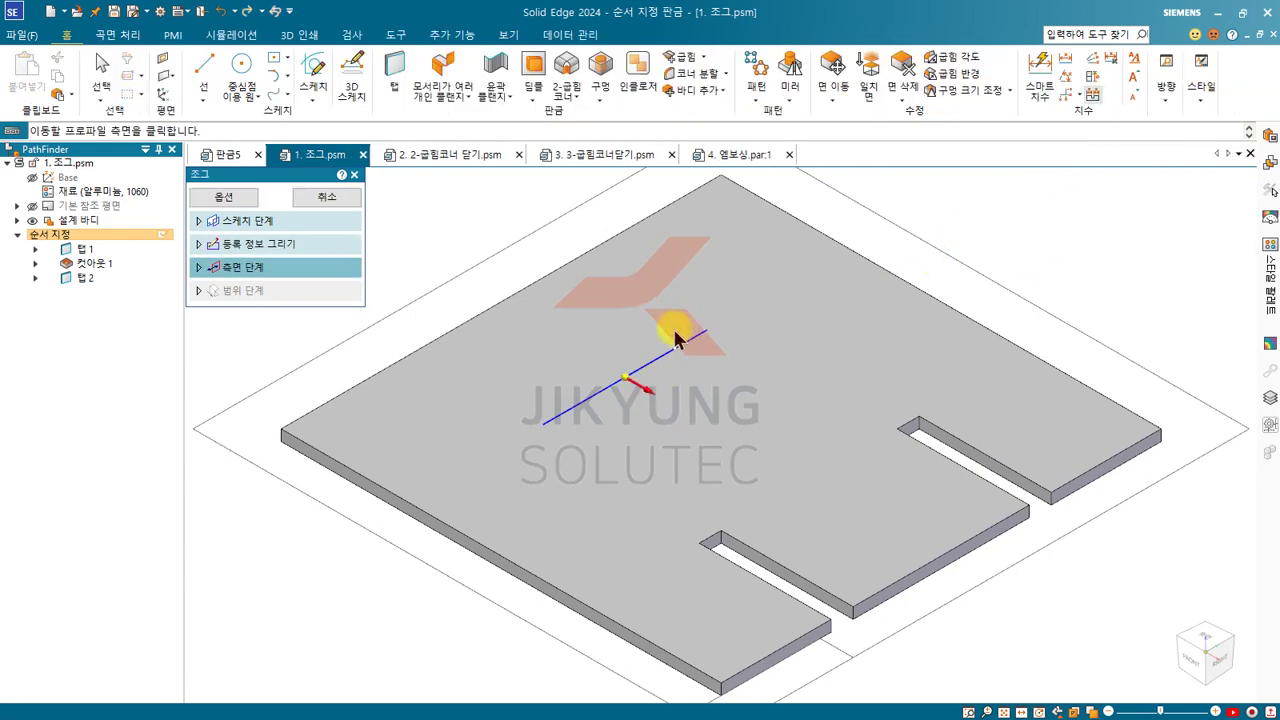
# Jog the unslotted side of the sheet upward by about 23.09 mm with bend outside (외부 굽힘) positioning and offset dimensioning
pyautogui.click(551, 268)
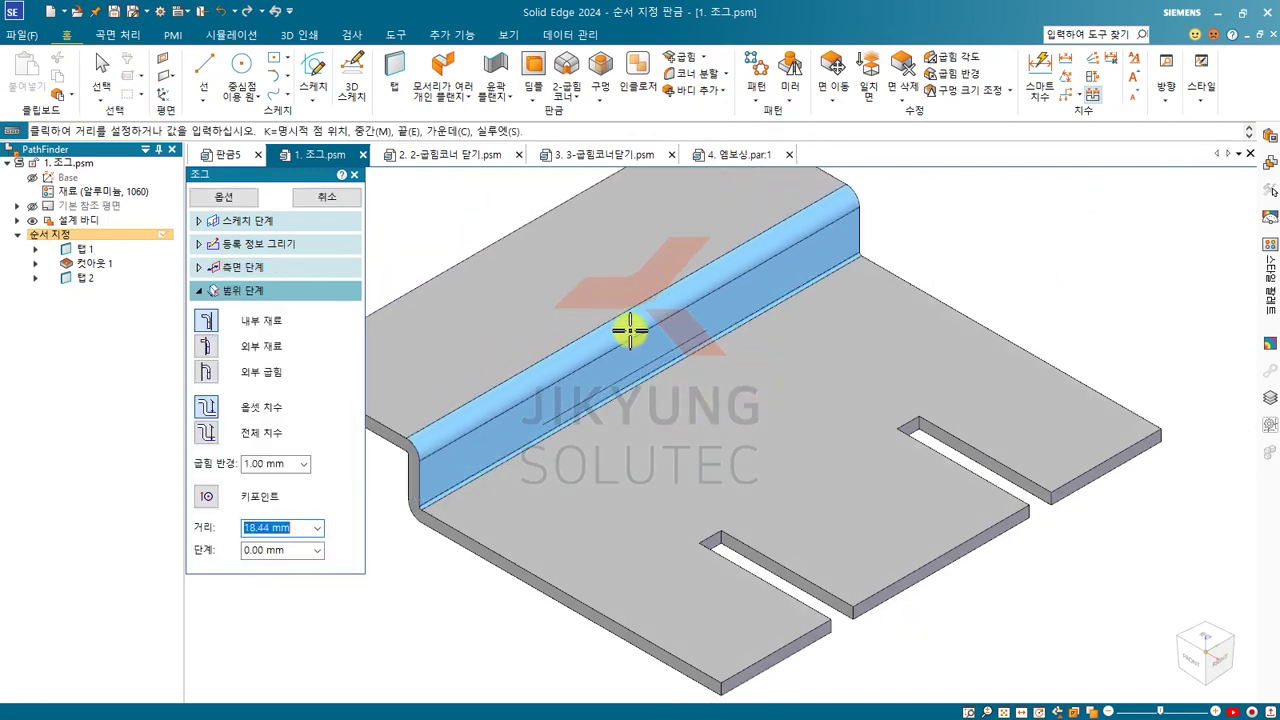
pyautogui.scroll(-2, 681, 362)
pyautogui.moveTo(681, 362); pyautogui.dragTo(743, 343, button='middle')
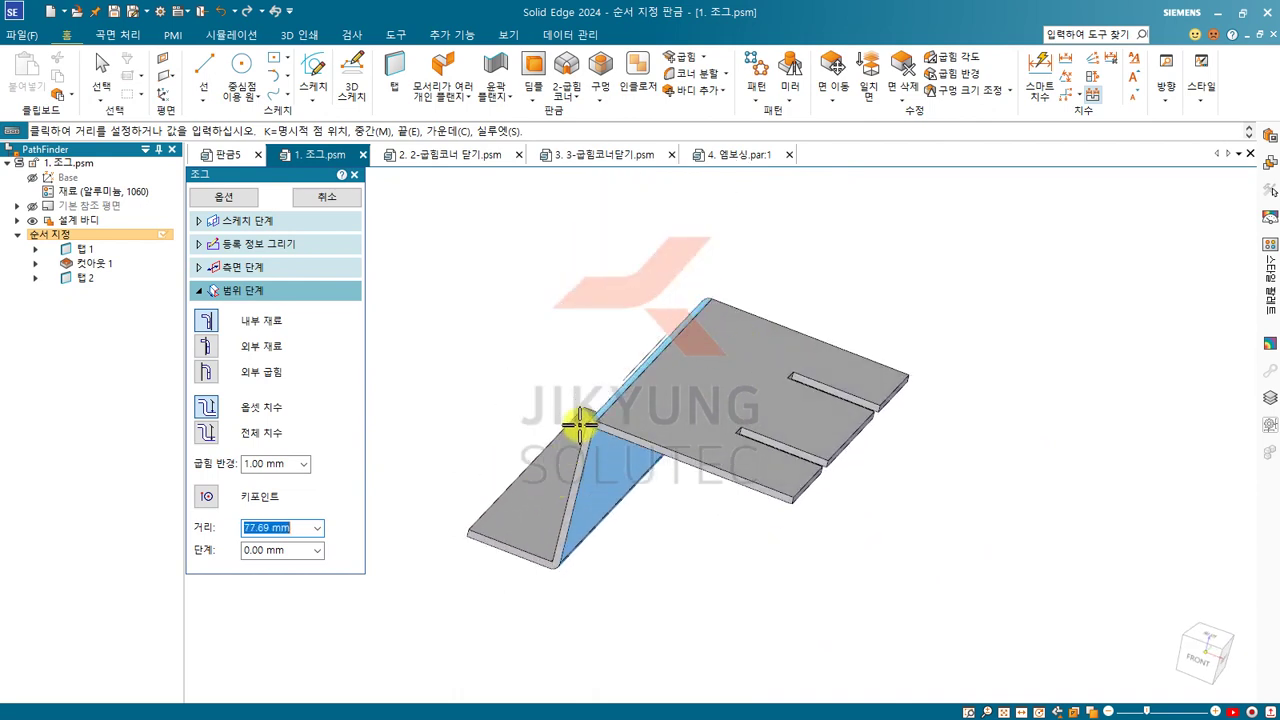
pyautogui.moveTo(566, 371); pyautogui.dragTo(615, 340, button='middle')
pyautogui.scroll(5, 615, 340)
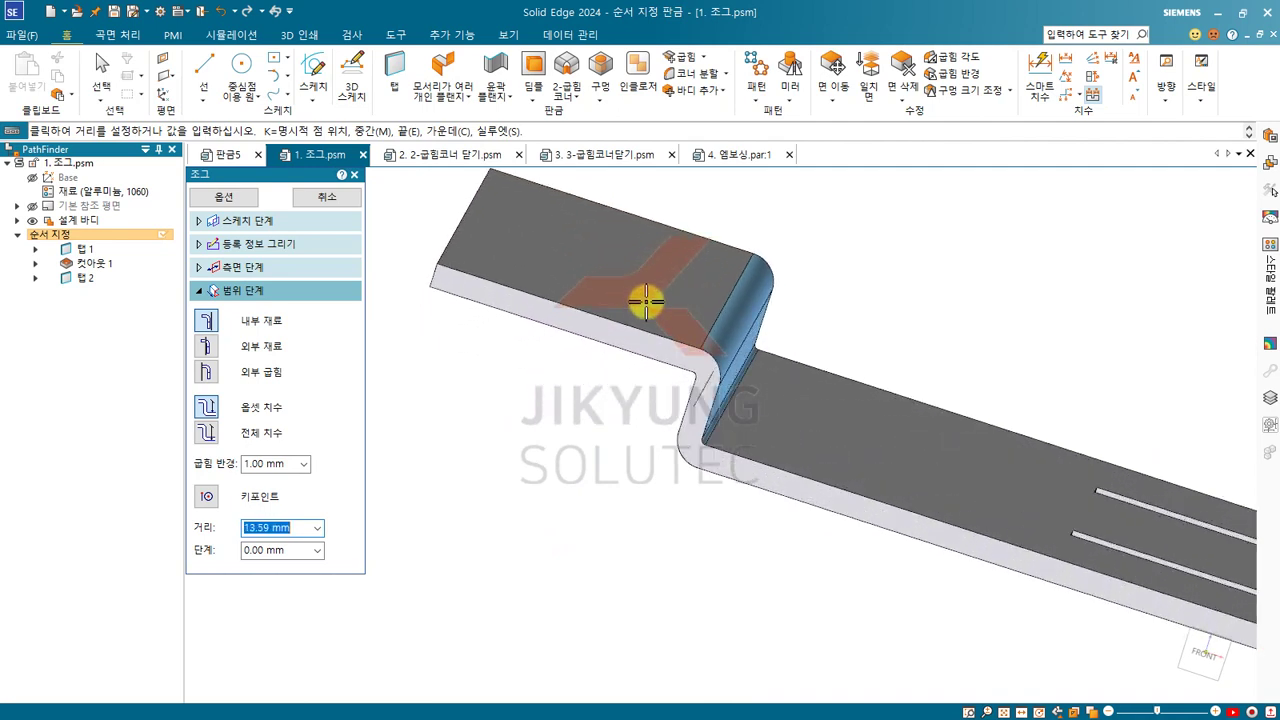
pyautogui.click(207, 344)
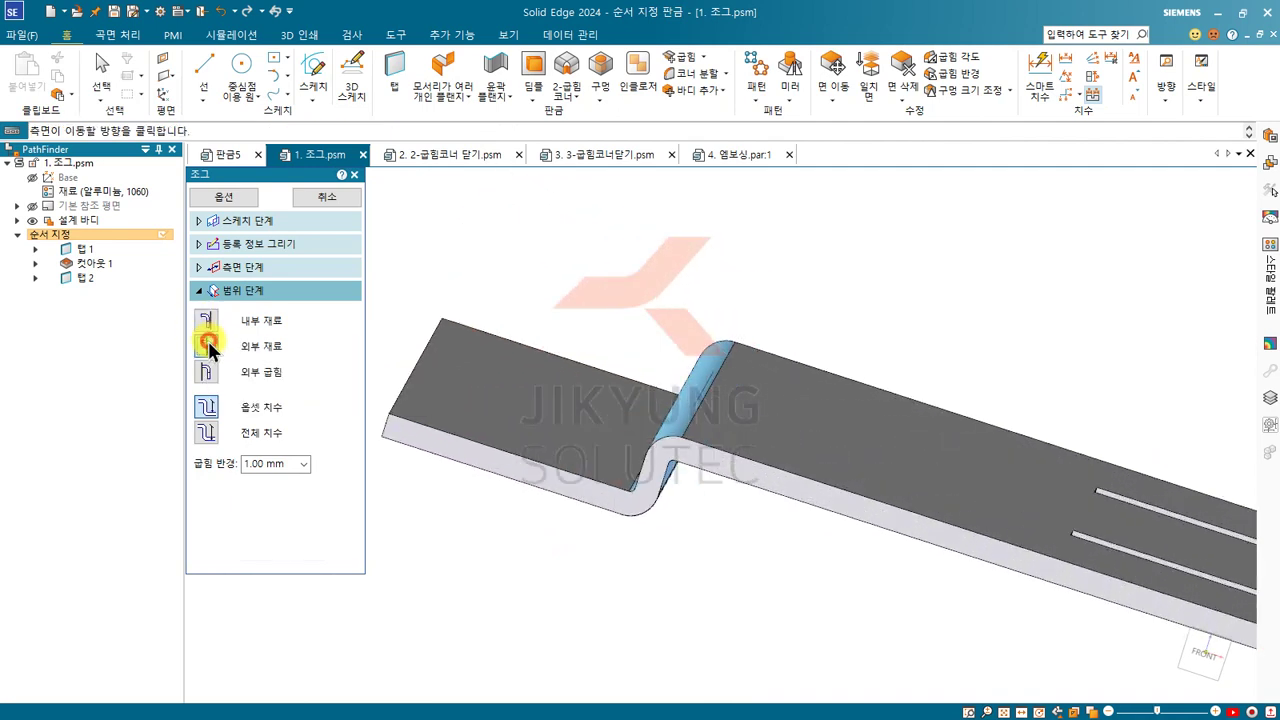
pyautogui.click(207, 371)
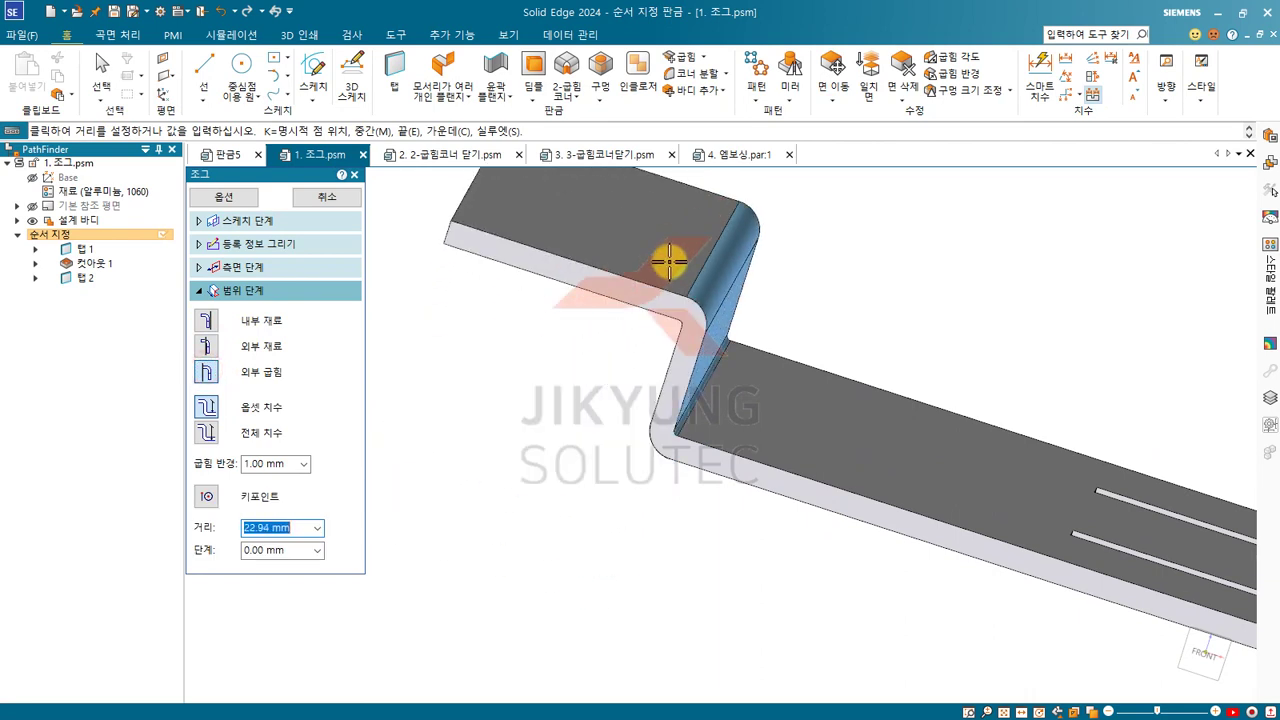
pyautogui.click(669, 260)
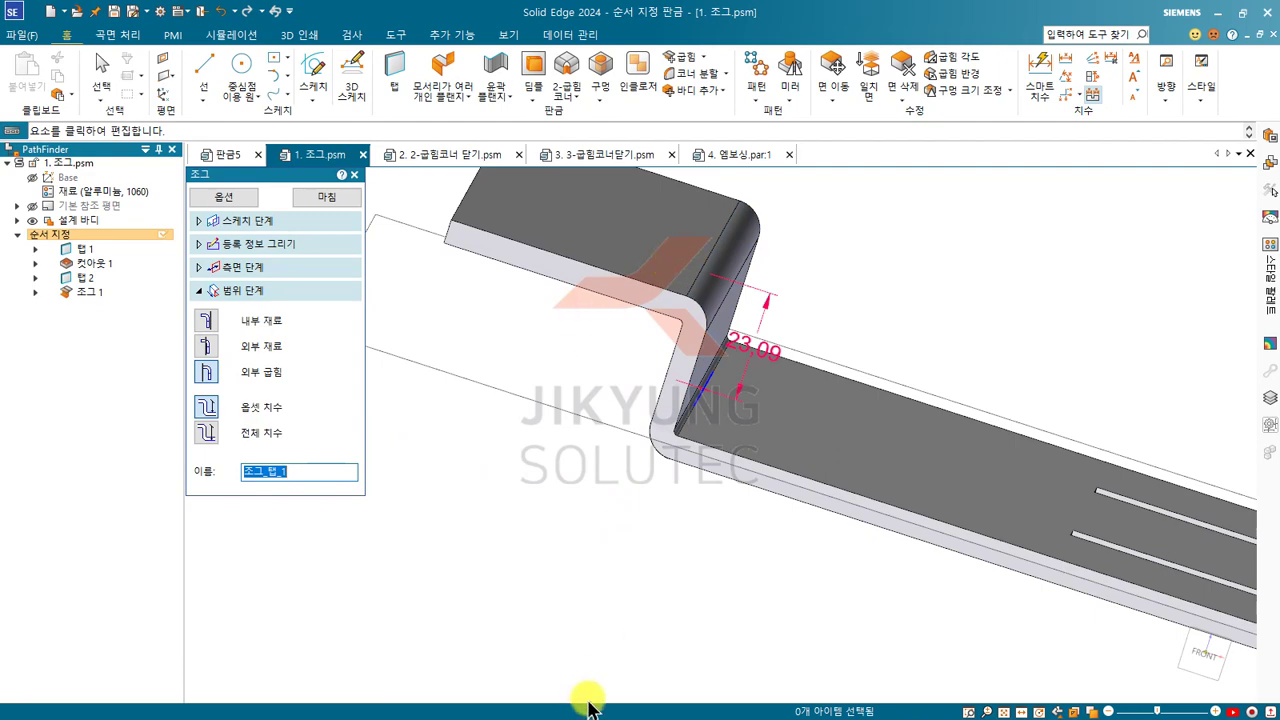
# Start a Bend on the slotted face and sketch an 80 mm bend line across the middle tab's base between the slots
pyautogui.scroll(-2, 503, 543)
pyautogui.moveTo(810, 350); pyautogui.dragTo(756, 387, button='middle')
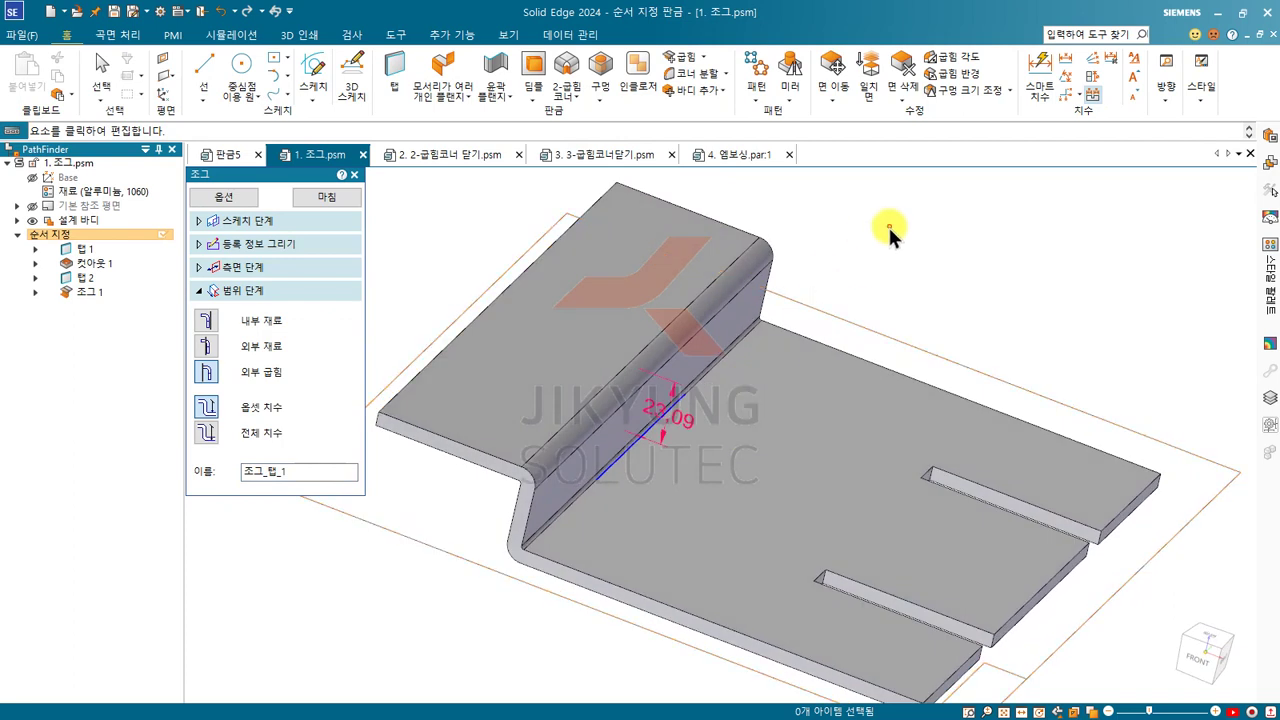
pyautogui.click(673, 66)
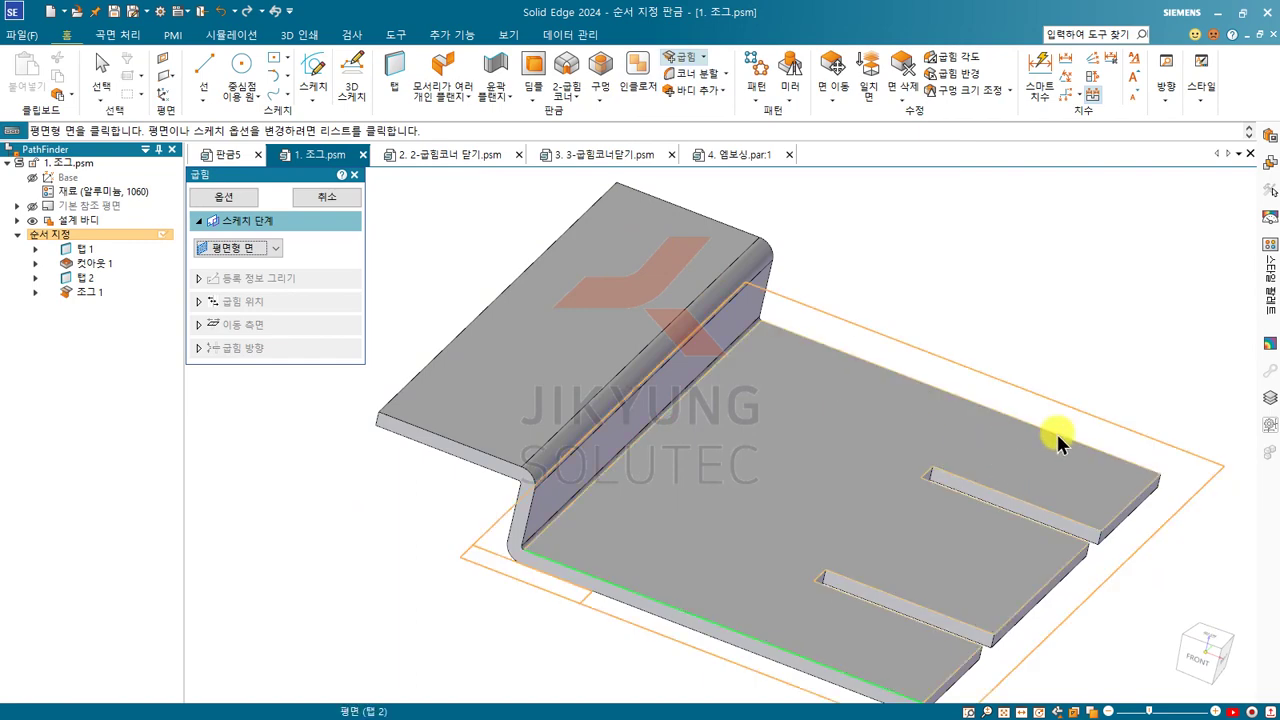
pyautogui.click(913, 515)
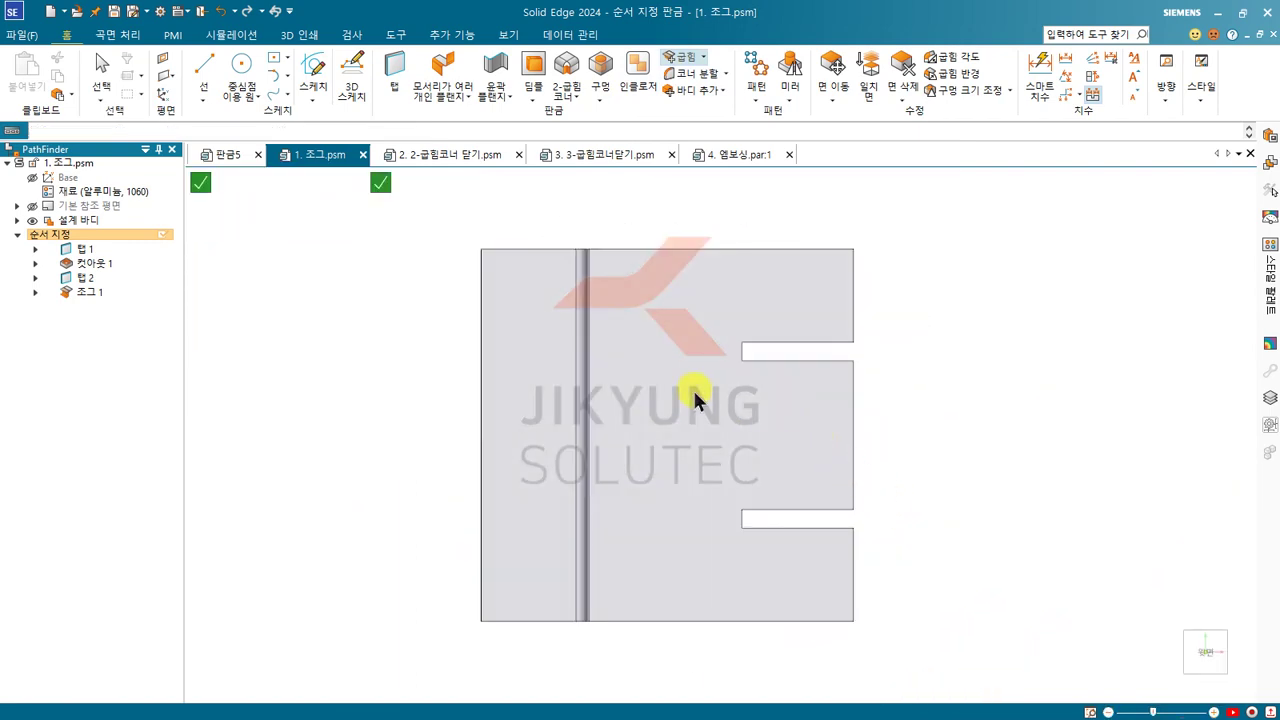
pyautogui.click(211, 58)
pyautogui.click(741, 345)
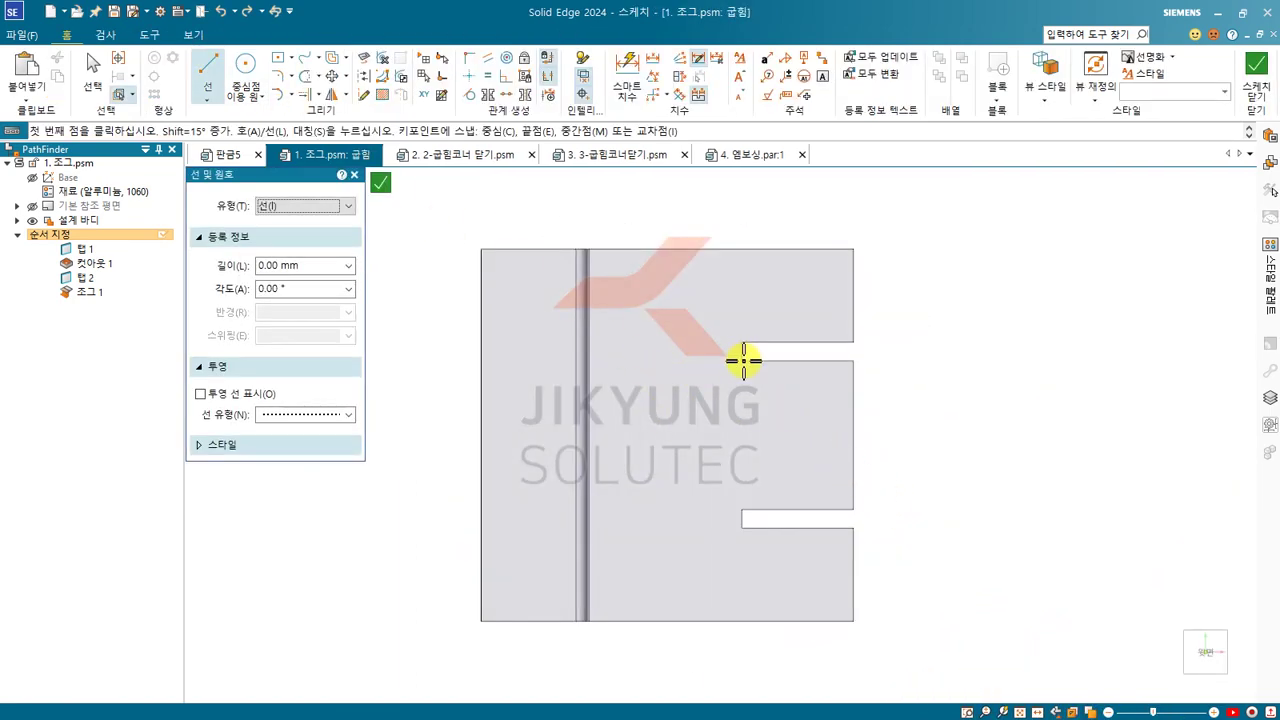
pyautogui.click(743, 508)
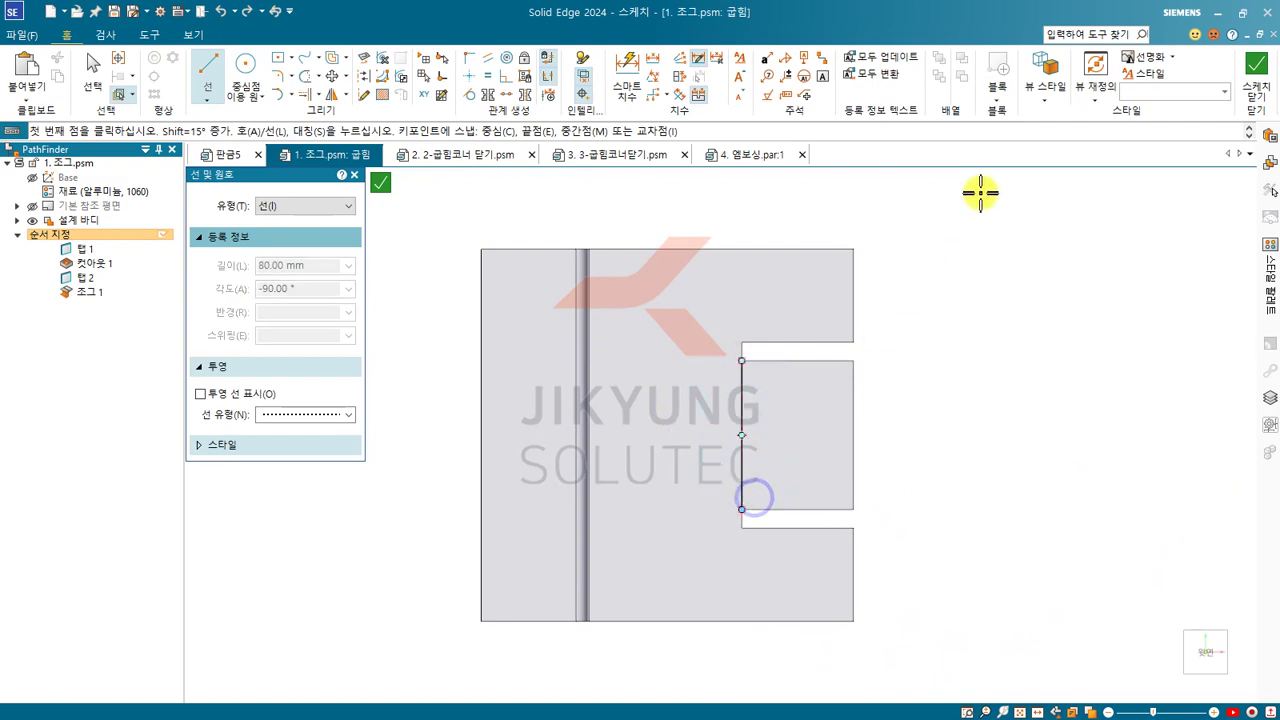
pyautogui.click(1254, 70)
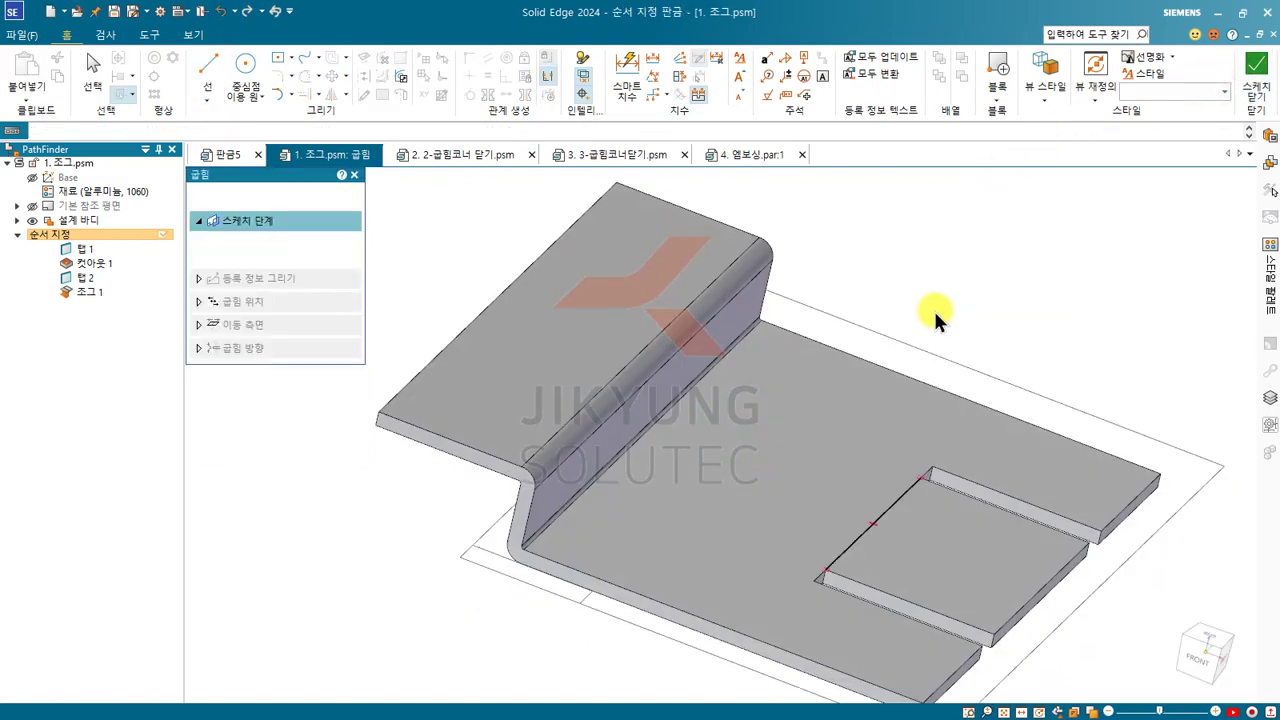
# Bend the middle tab downward along the sketched line, keeping the main sheet in place, and finish the Bend command
pyautogui.click(968, 548)
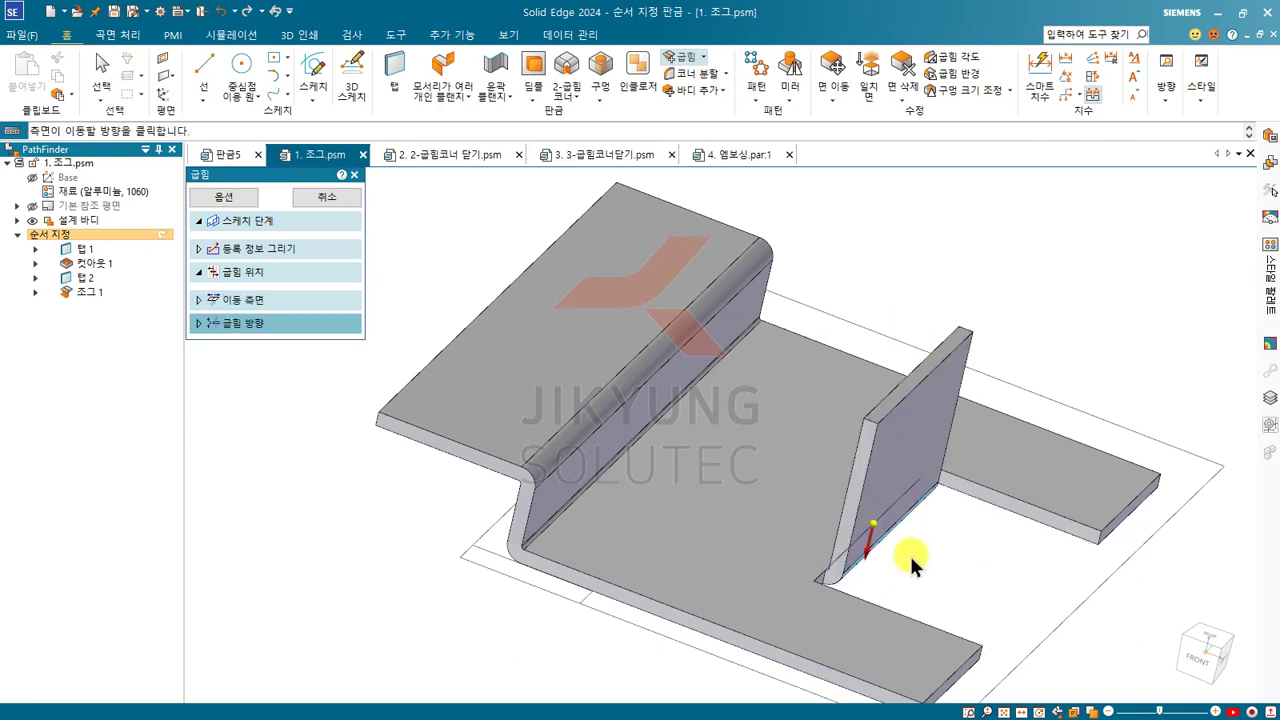
pyautogui.click(960, 570)
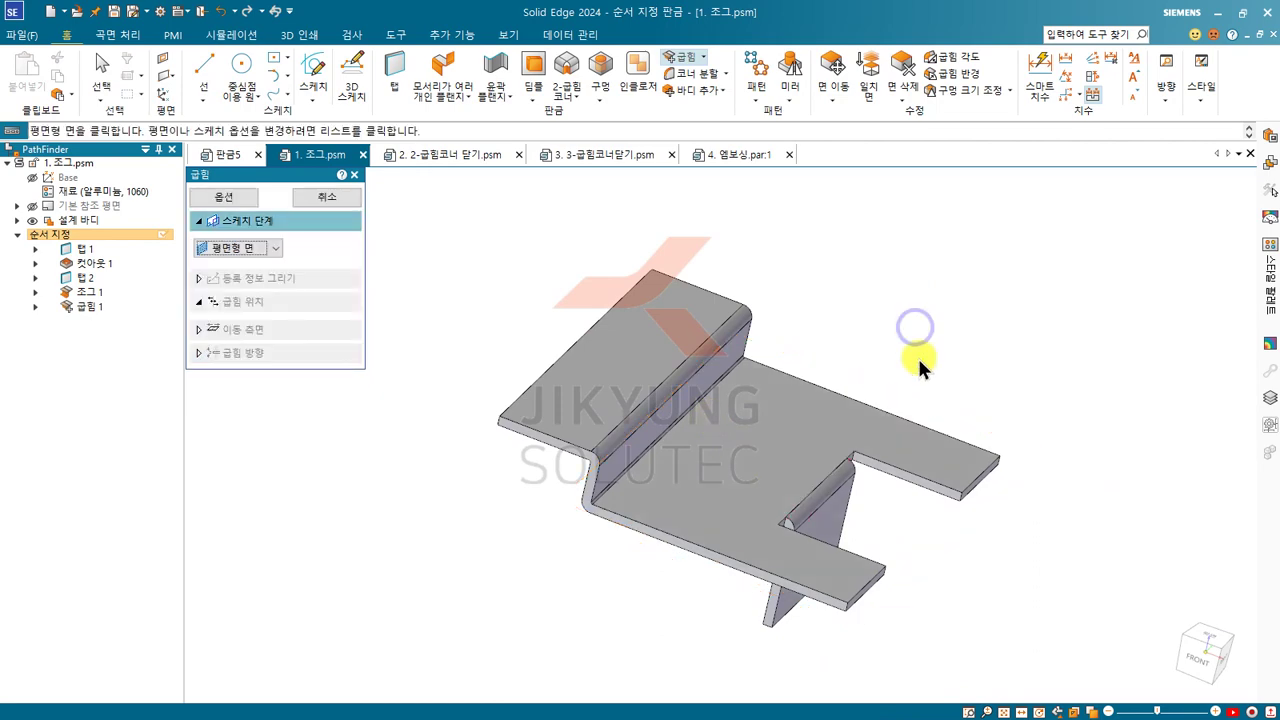
pyautogui.moveTo(917, 355)
pyautogui.mouseDown(button='middle')
pyautogui.moveTo(820, 423)
pyautogui.moveTo(841, 390)
pyautogui.moveTo(830, 475)
pyautogui.mouseUp(button='middle')
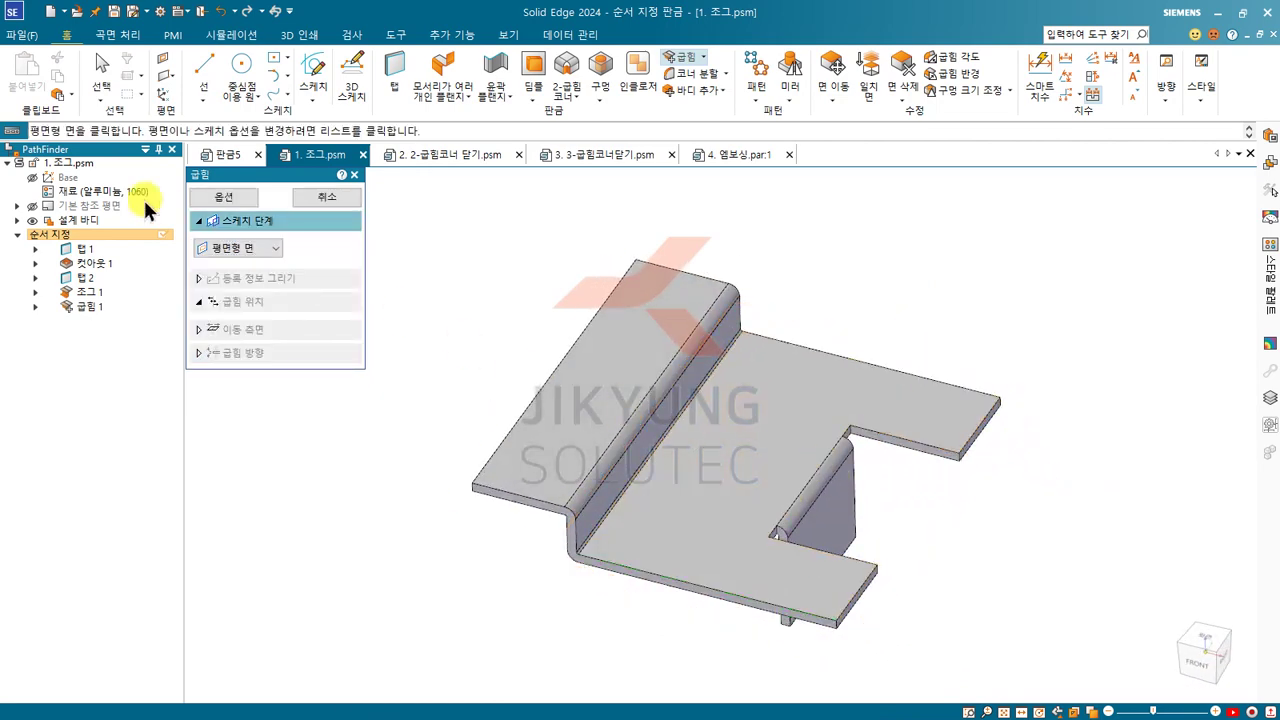
pyautogui.click(101, 66)
pyautogui.moveTo(886, 514); pyautogui.dragTo(708, 457, button='middle')
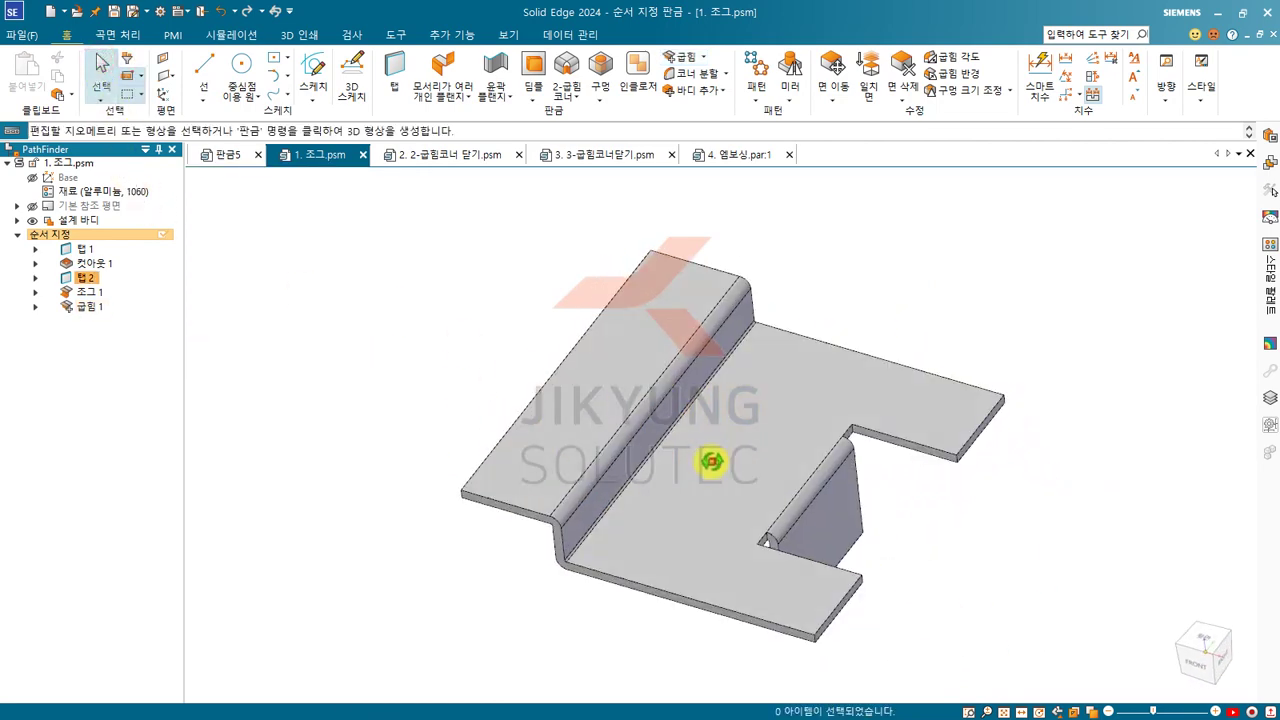
pyautogui.click(848, 506)
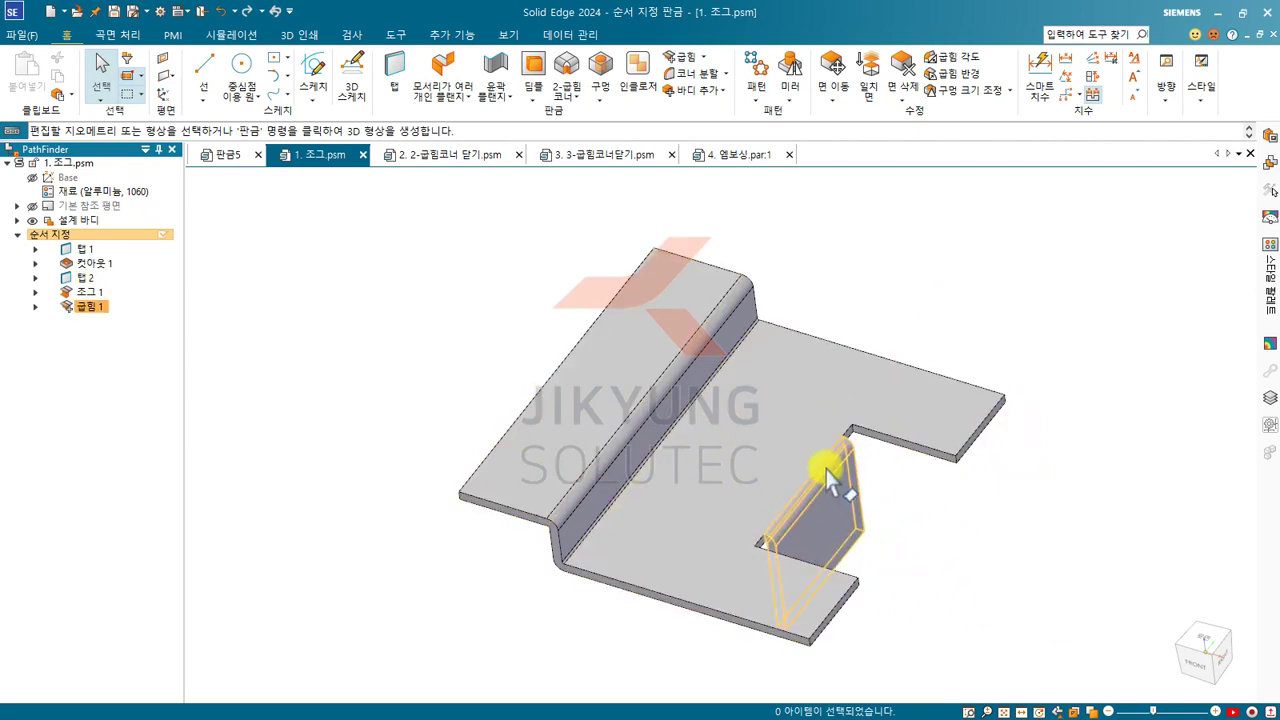
# Unbend (굽힘 취소) the middle tab's bend, using the top face of the slotted sheet as the fixed face
pyautogui.click(703, 59)
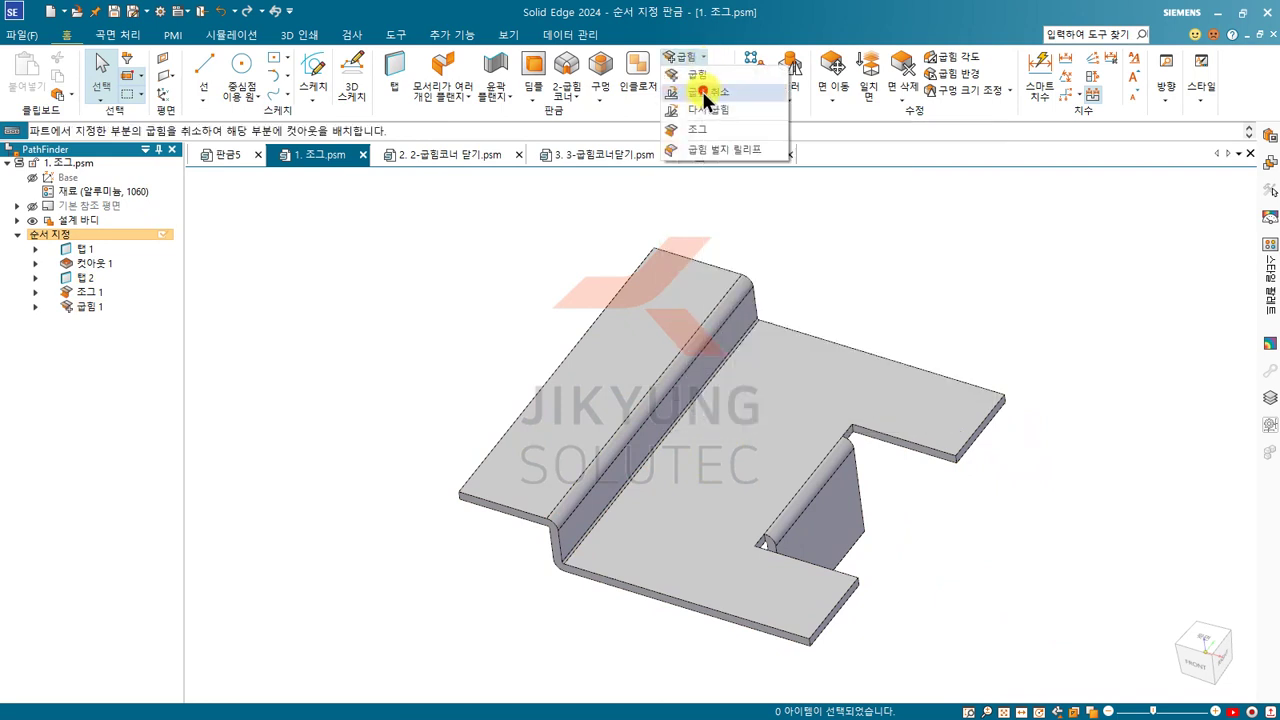
pyautogui.click(703, 91)
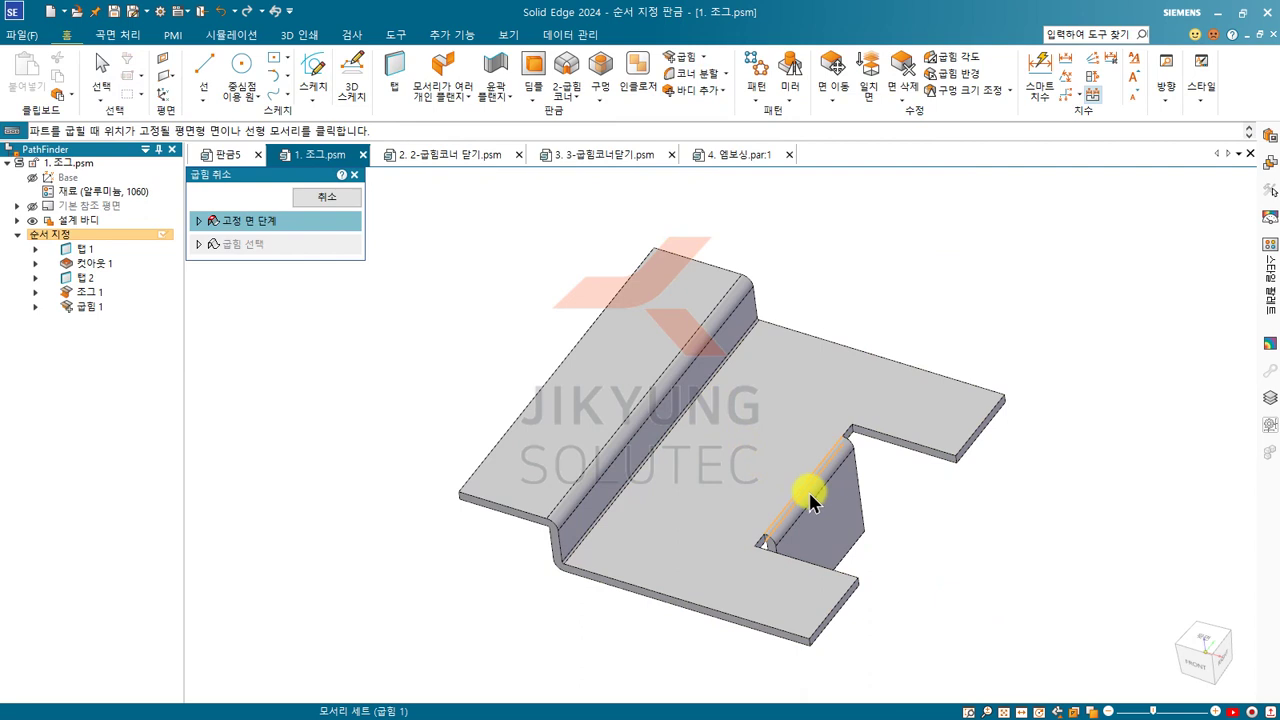
pyautogui.click(772, 462)
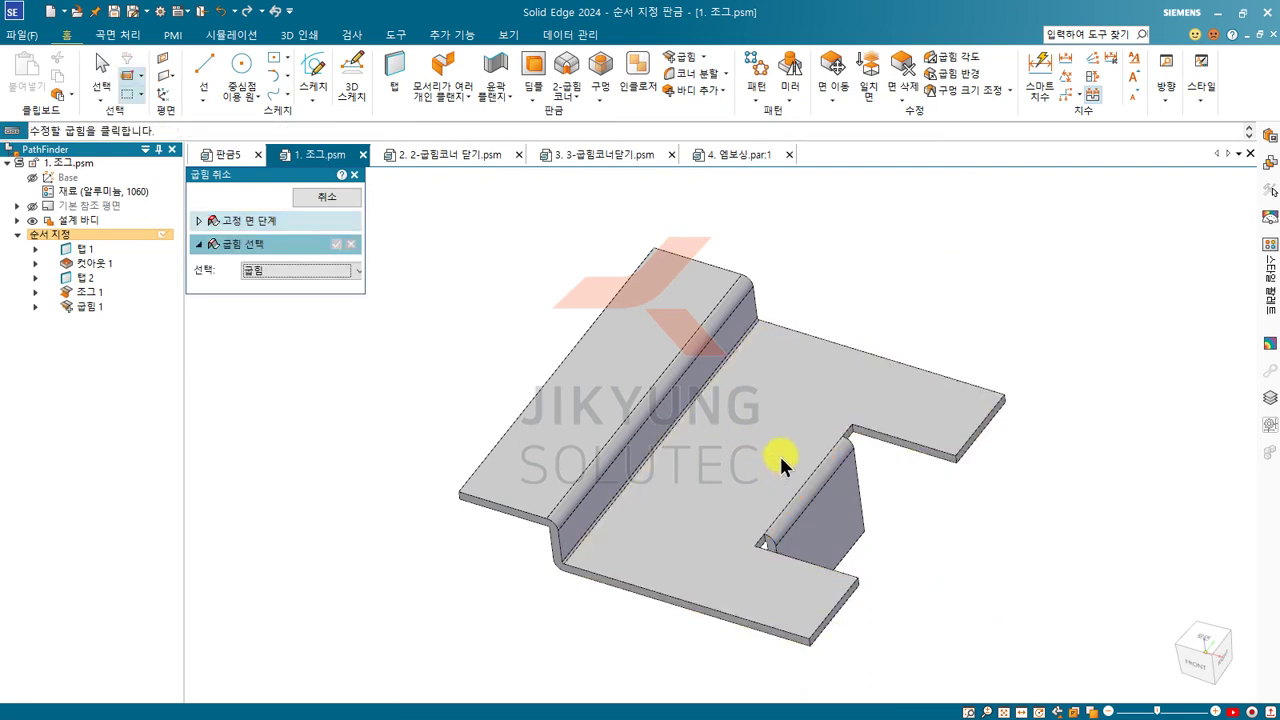
pyautogui.click(827, 474)
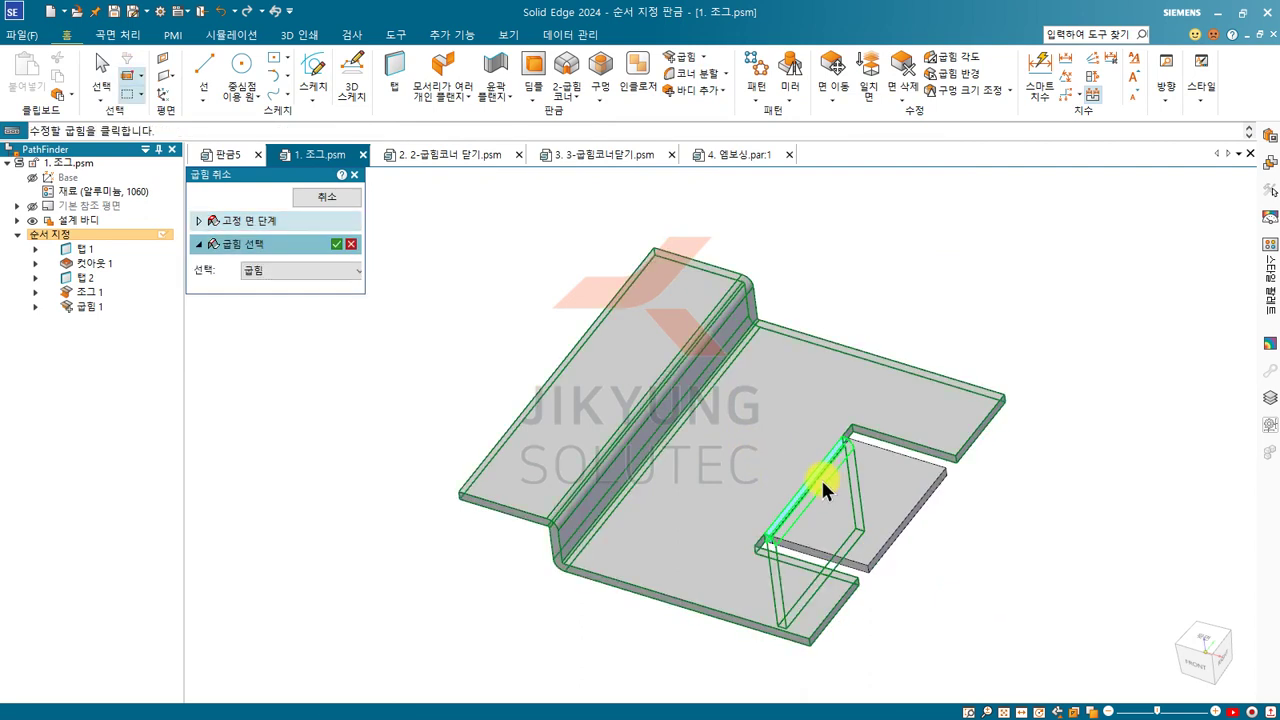
pyautogui.moveTo(629, 580); pyautogui.dragTo(635, 543, button='middle')
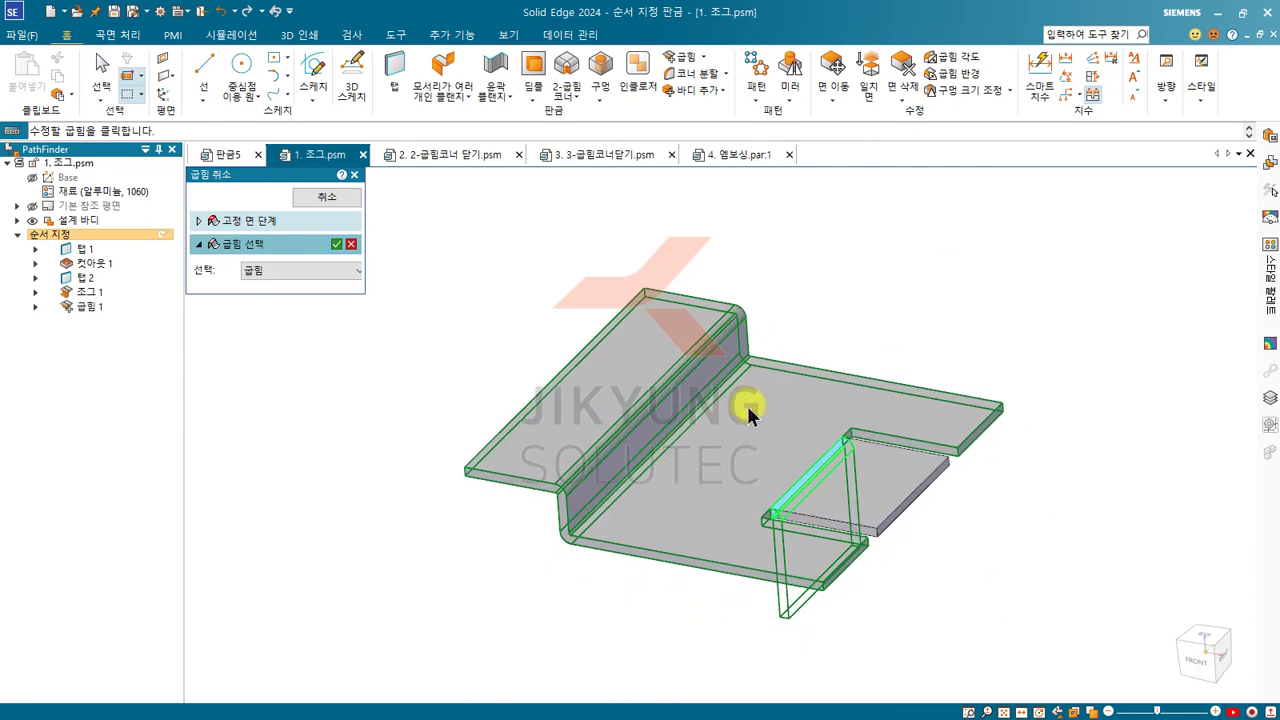
pyautogui.rightClick(781, 290)
pyautogui.rightClick(623, 296)
pyautogui.scroll(-2, 492, 290)
pyautogui.scroll(2, 775, 428)
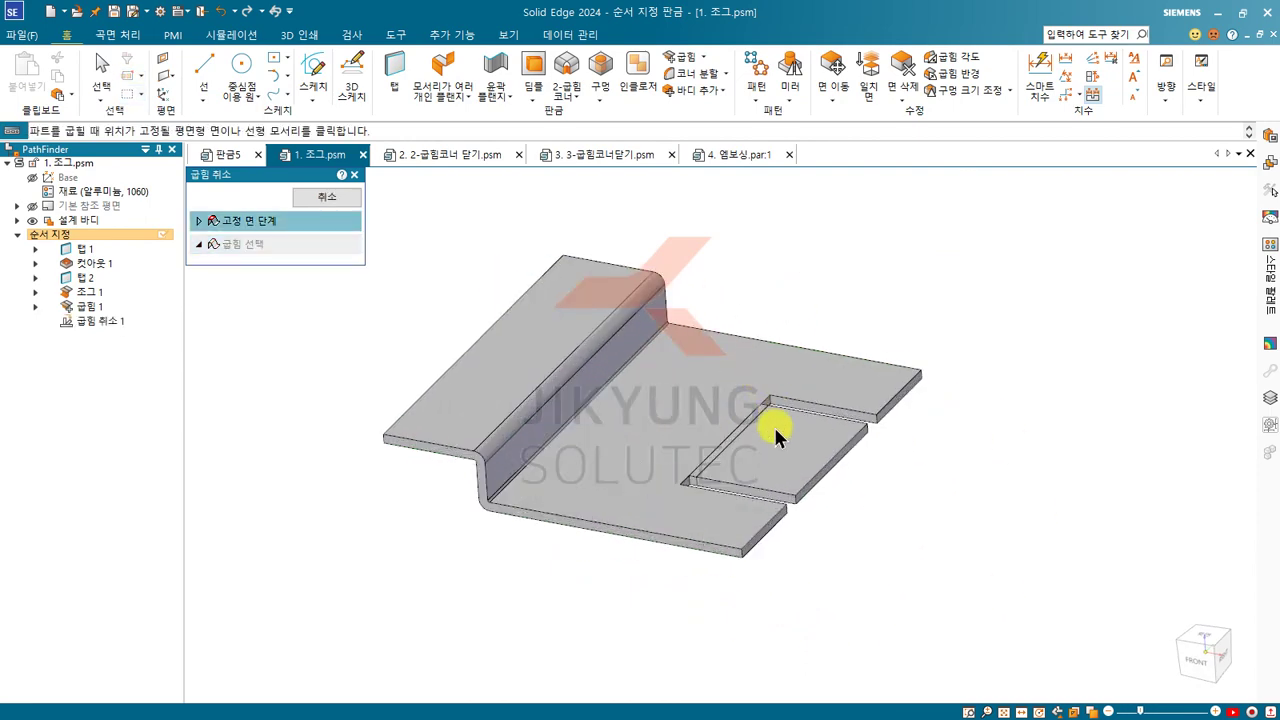
# Rebend (다시 굽힘) the flattened middle tab at its base and accept the feature
pyautogui.scroll(5, 775, 429)
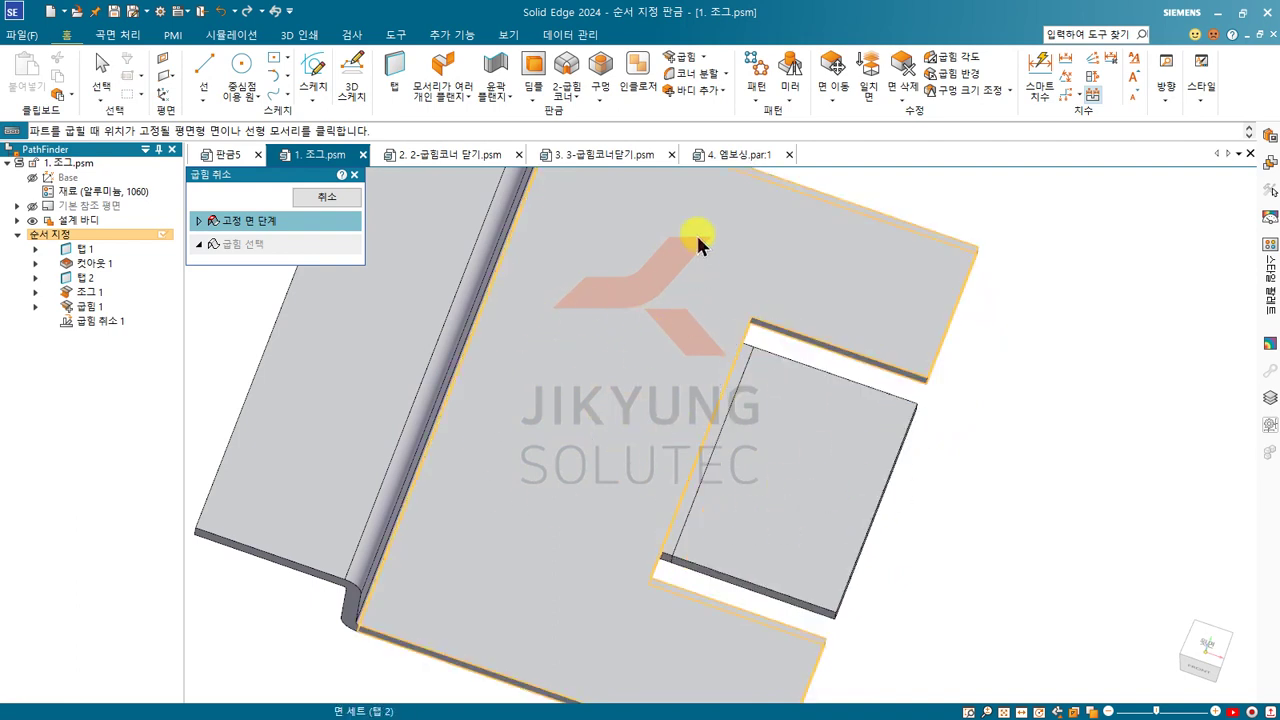
pyautogui.click(704, 55)
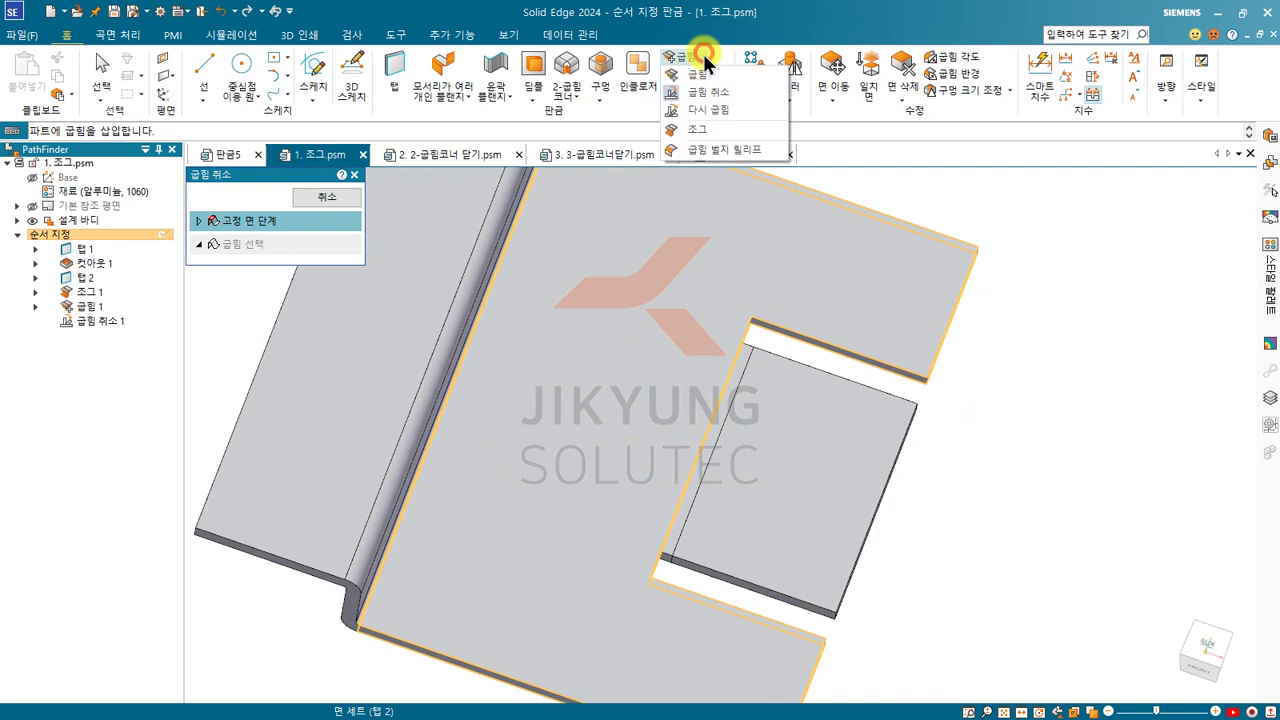
pyautogui.click(702, 110)
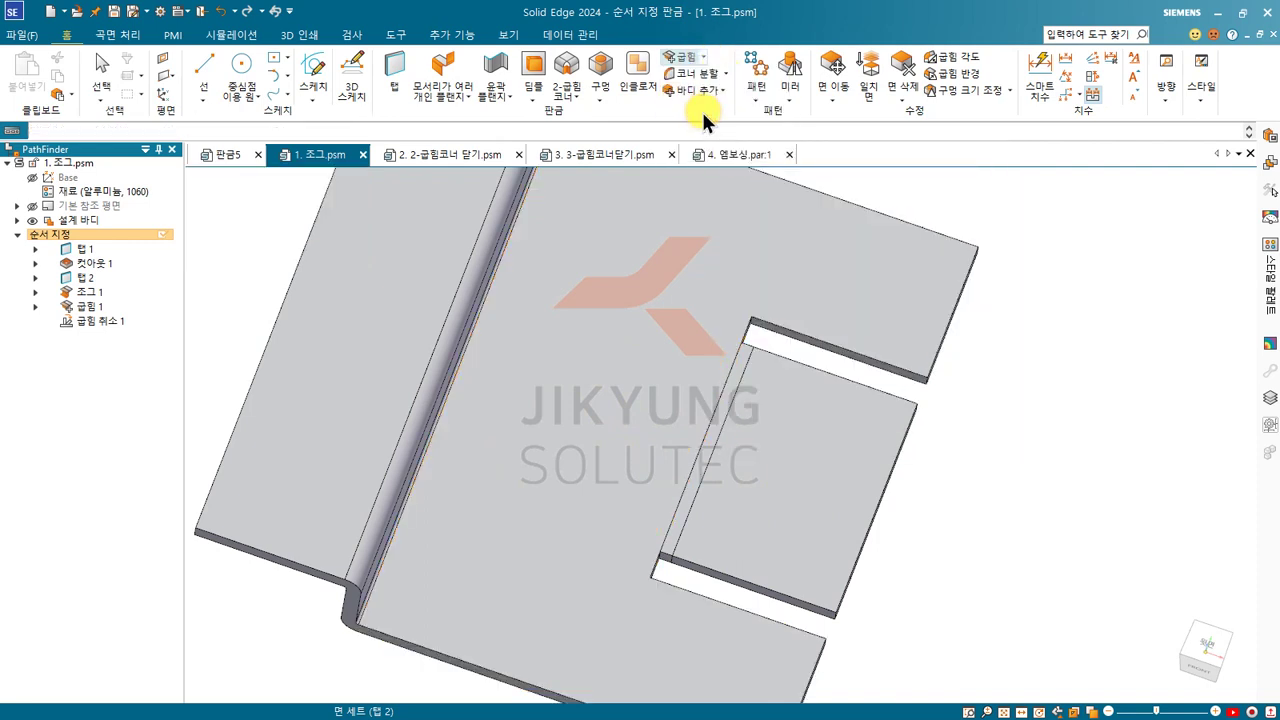
pyautogui.click(719, 431)
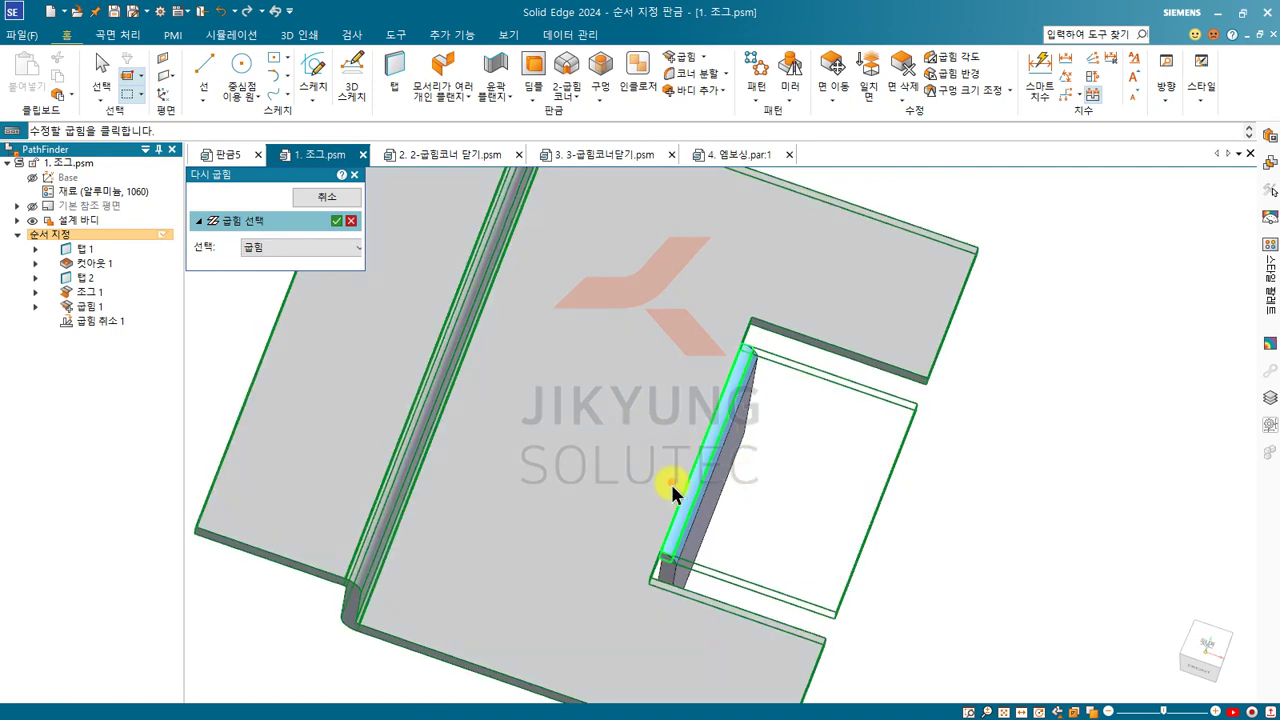
pyautogui.moveTo(672, 484); pyautogui.dragTo(642, 388, button='middle')
pyautogui.rightClick(884, 516)
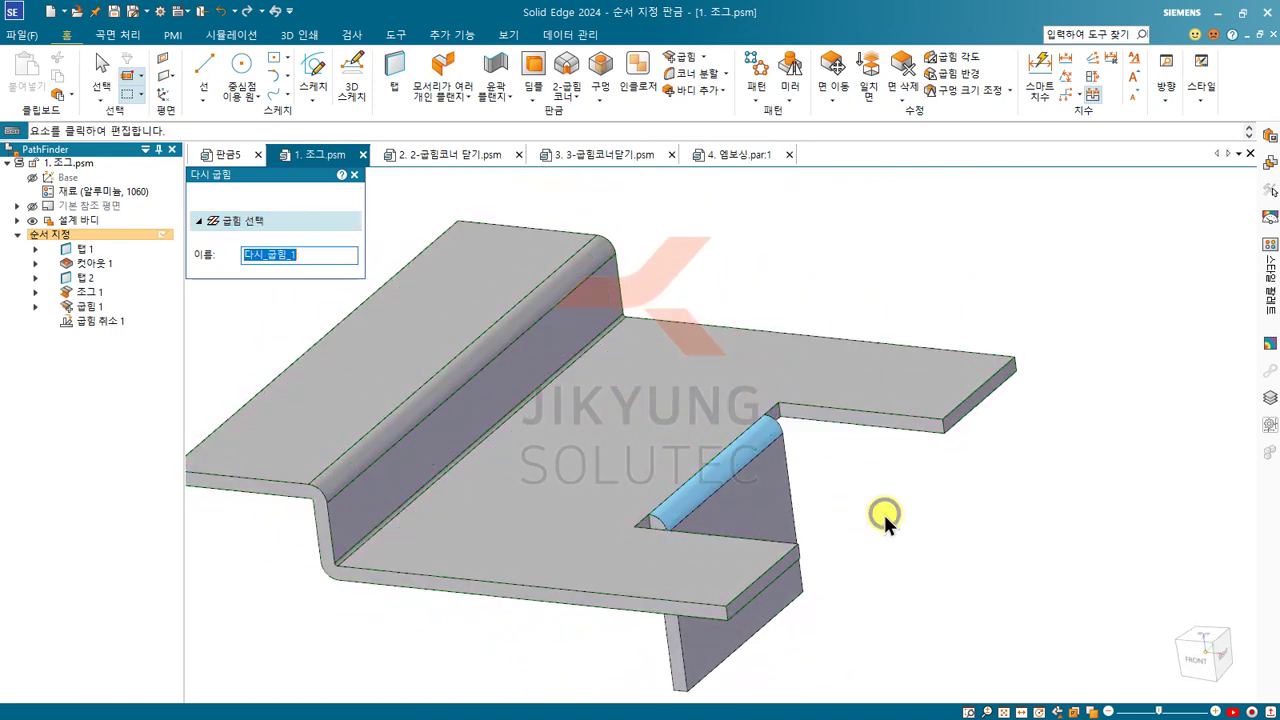
pyautogui.rightClick(886, 514)
pyautogui.moveTo(634, 362); pyautogui.dragTo(660, 428, button='middle')
pyautogui.scroll(-3, 640, 283)
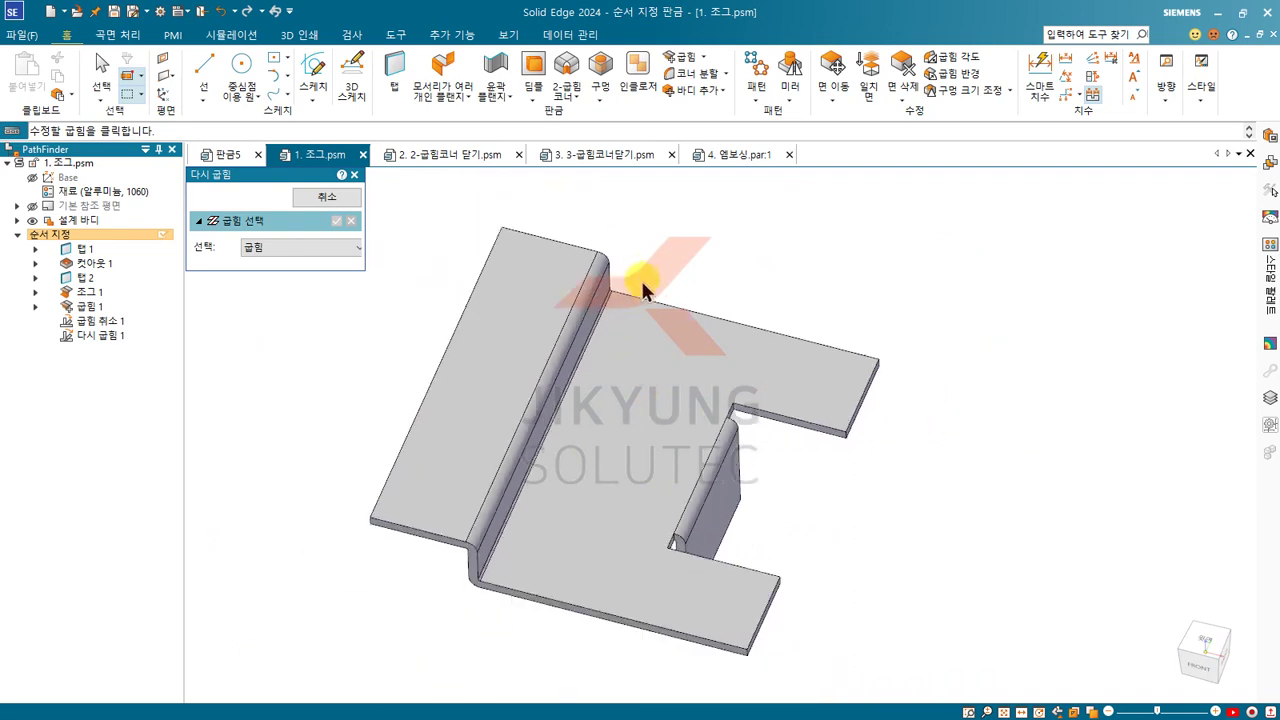
# Examine both ends of the middle tab's bend where they meet the slots
pyautogui.scroll(2, 660, 392)
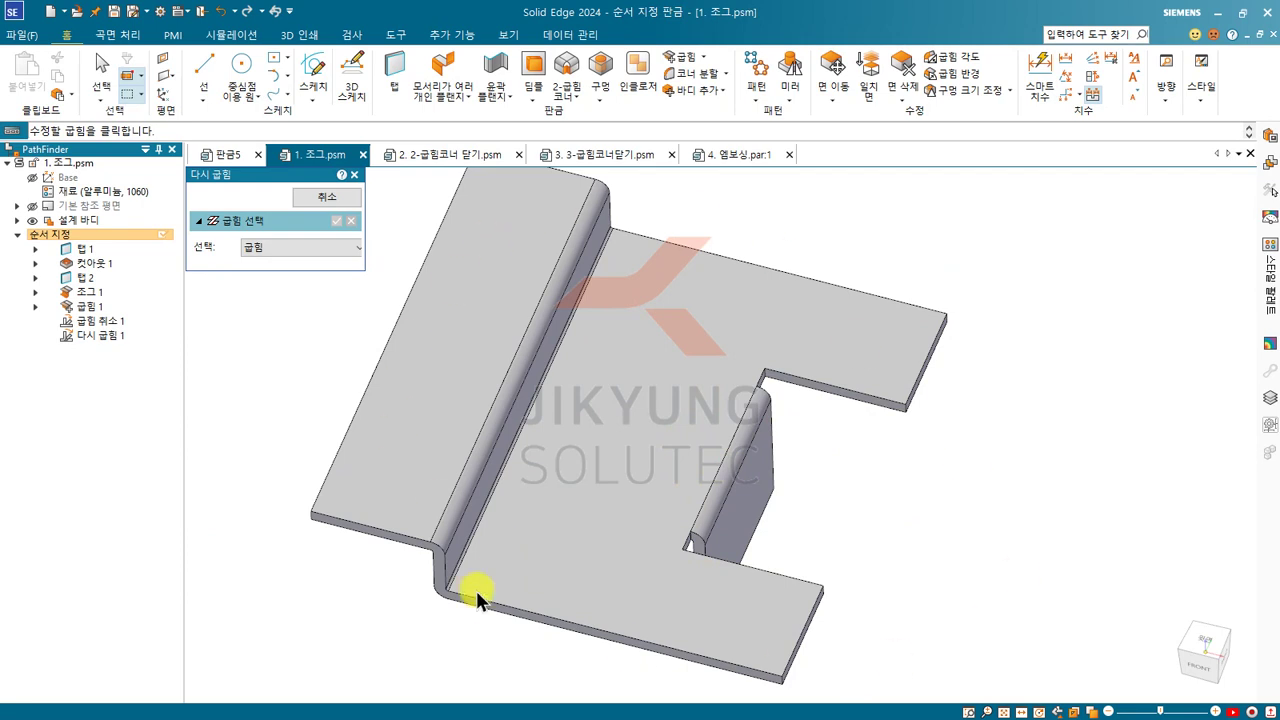
pyautogui.click(702, 58)
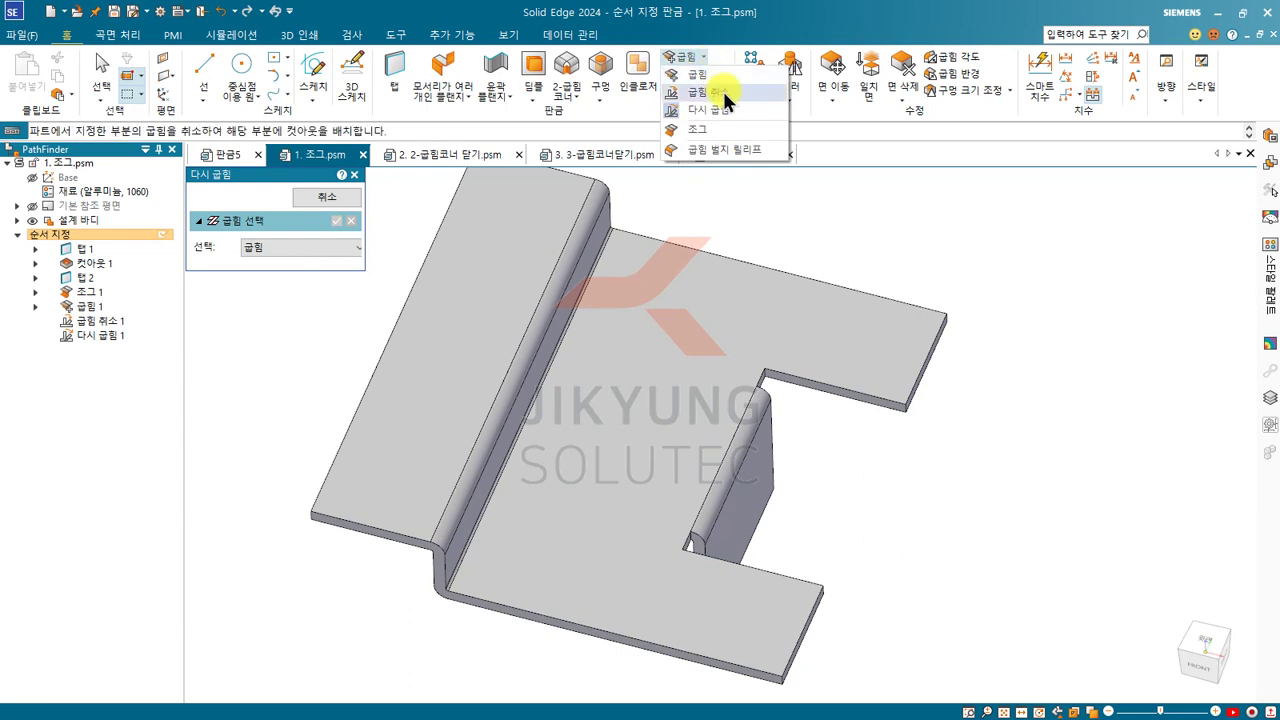
pyautogui.click(932, 207)
pyautogui.scroll(-2, 677, 266)
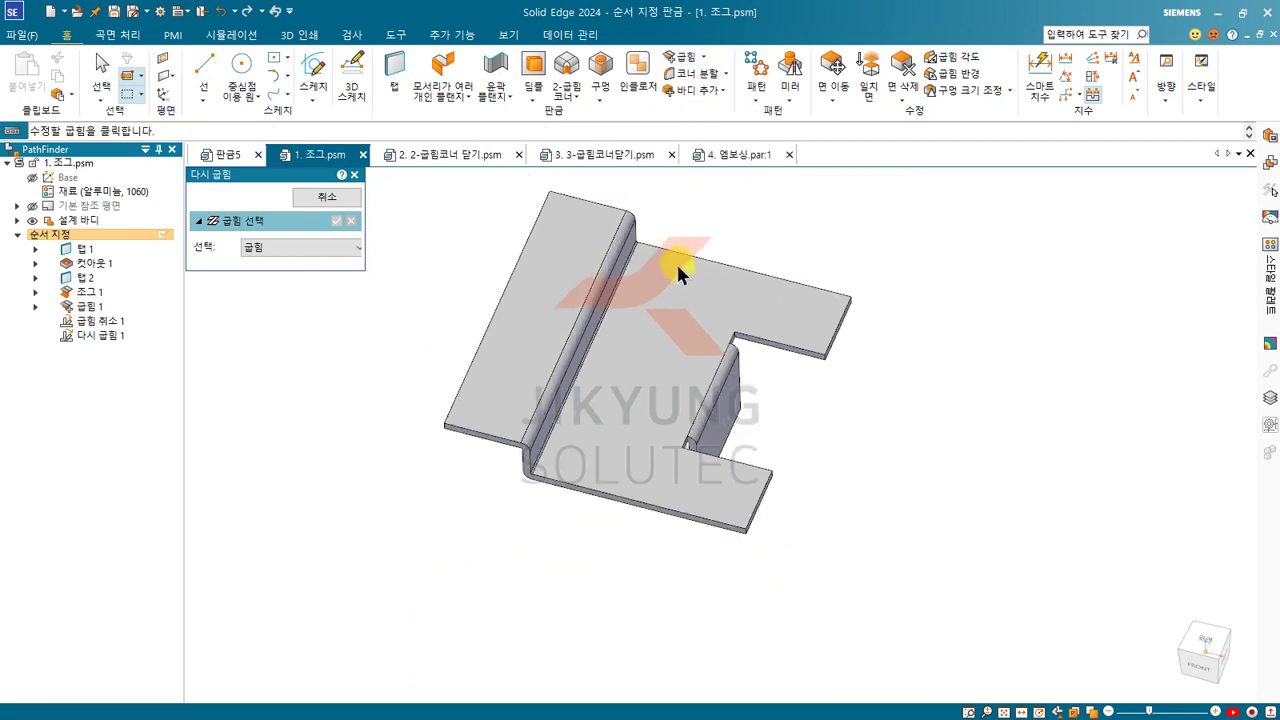
pyautogui.scroll(3, 690, 452)
pyautogui.scroll(2, 695, 410)
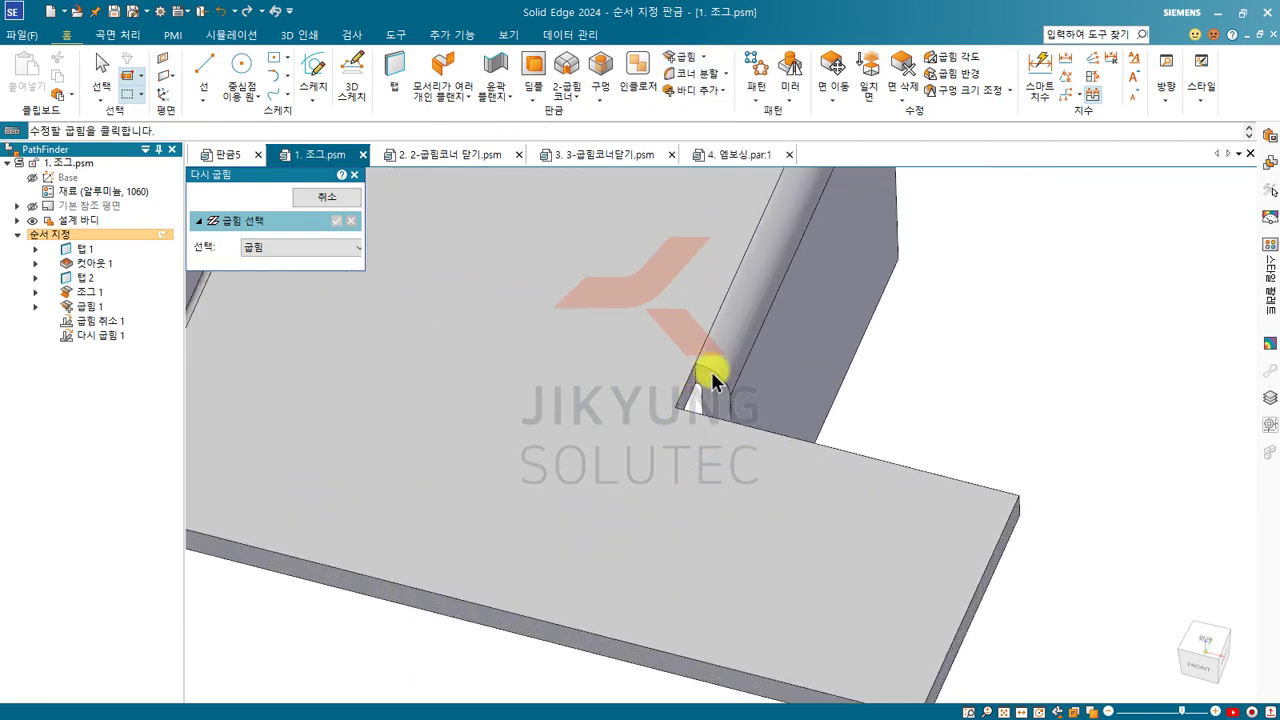
pyautogui.scroll(-3, 686, 400)
pyautogui.scroll(4, 748, 281)
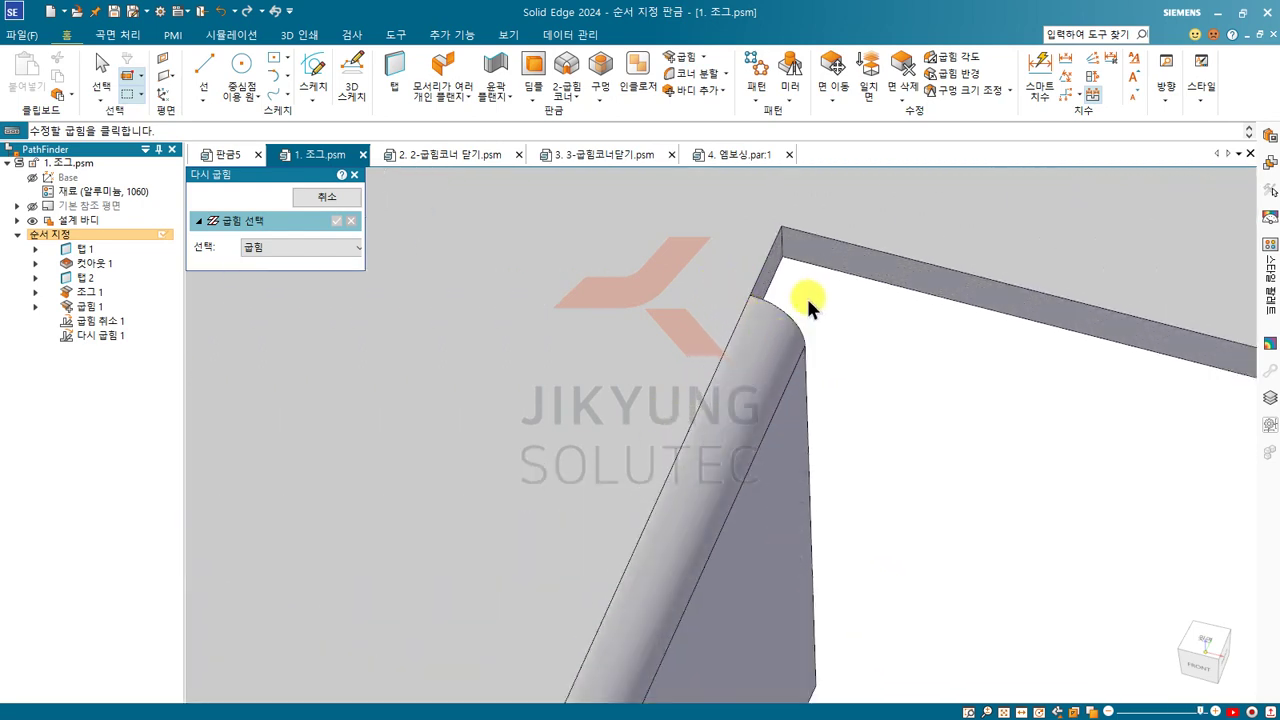
pyautogui.scroll(-2, 830, 255)
pyautogui.scroll(-3, 755, 282)
pyautogui.scroll(6, 706, 479)
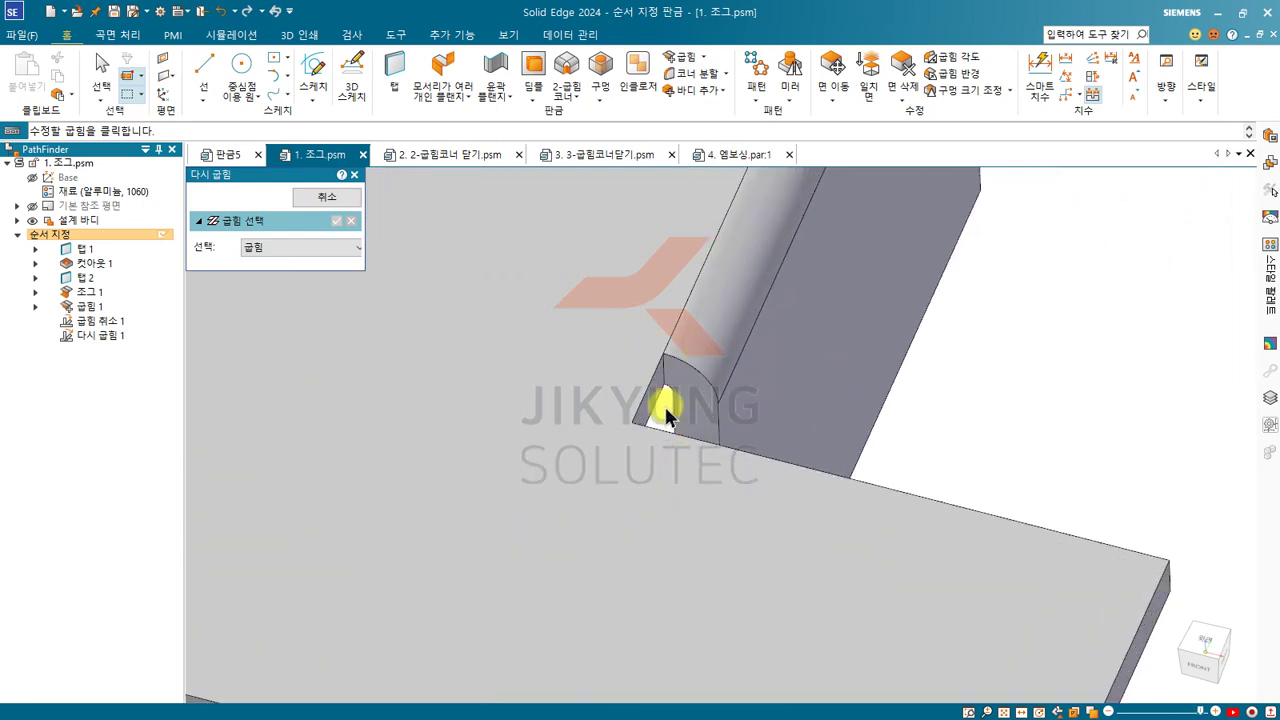
# Start a bend bulge relief (굽힘 벌지 릴리프) and select both ends of the middle tab's bend
pyautogui.click(695, 58)
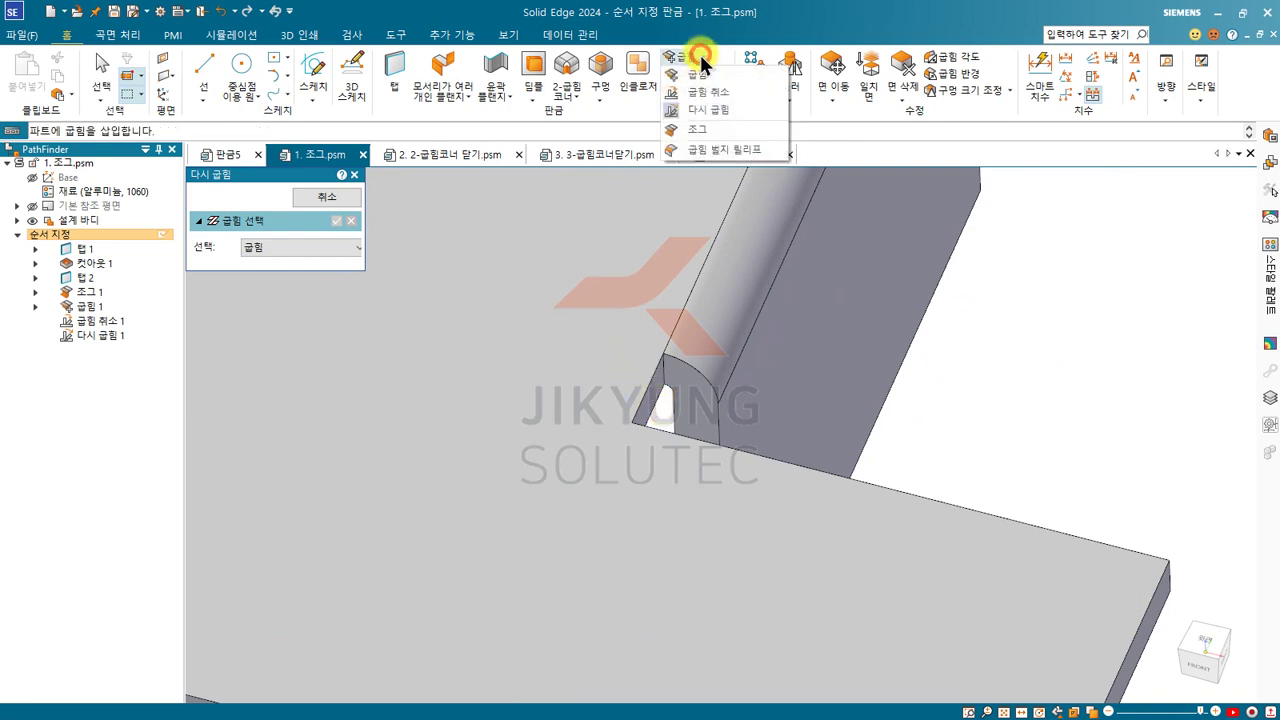
pyautogui.click(716, 150)
pyautogui.scroll(-3, 466, 452)
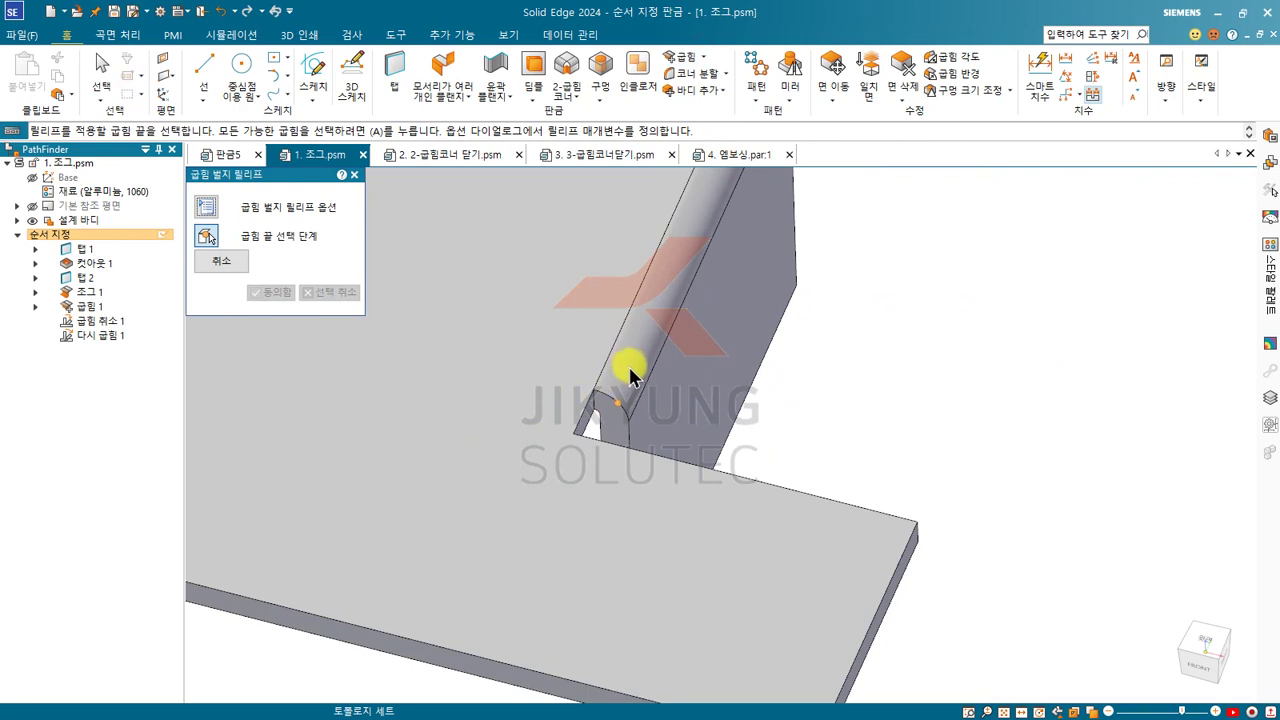
pyautogui.click(617, 410)
pyautogui.scroll(-2, 513, 450)
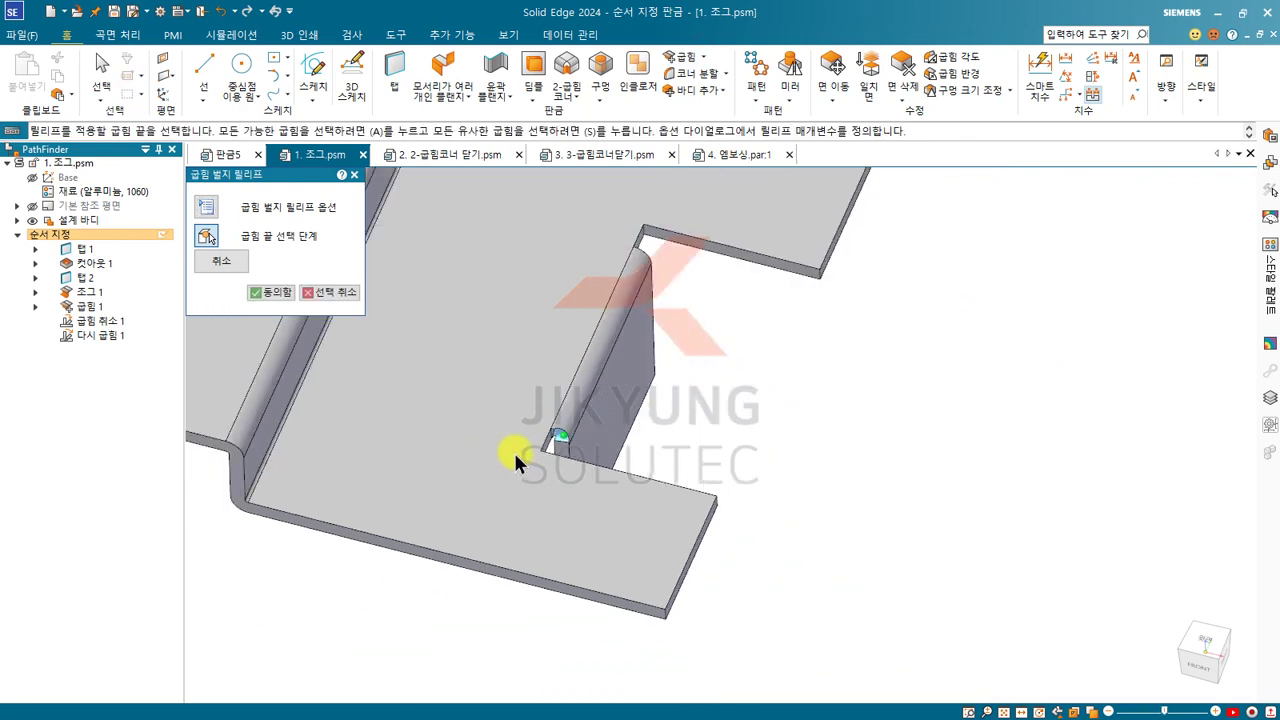
pyautogui.scroll(1, 540, 425)
pyautogui.scroll(5, 651, 268)
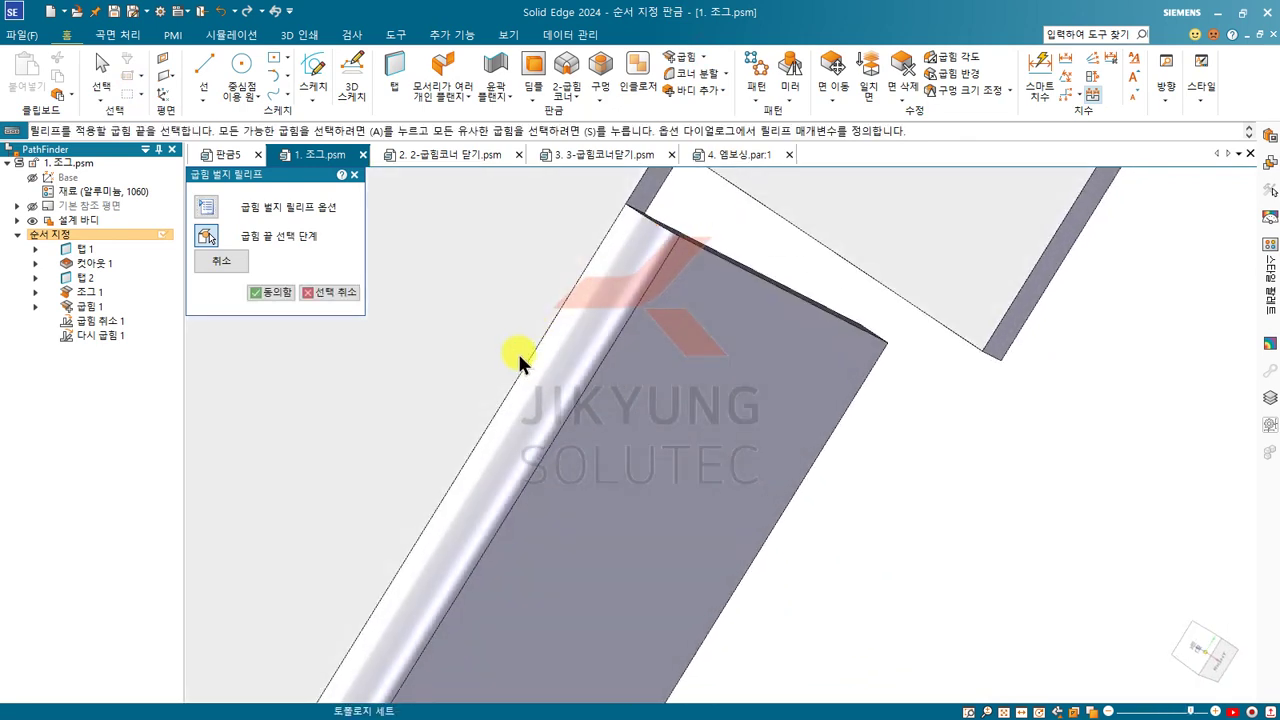
pyautogui.click(649, 218)
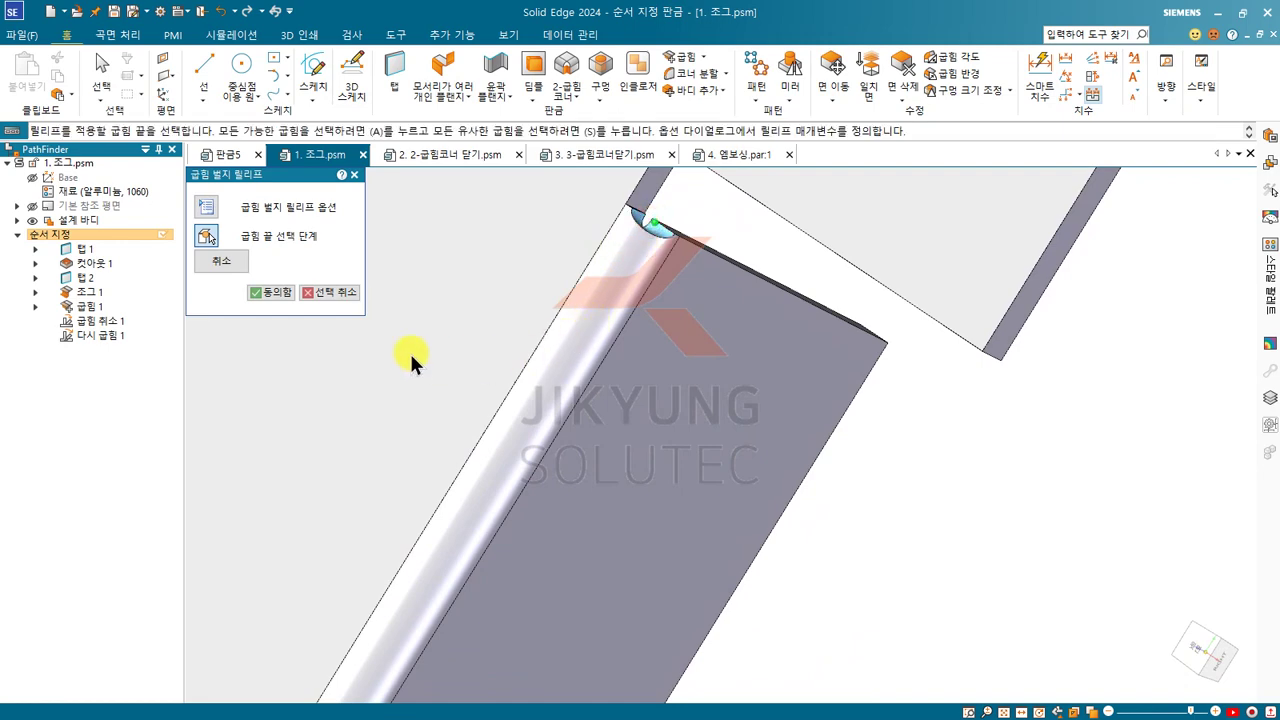
pyautogui.scroll(-3, 482, 361)
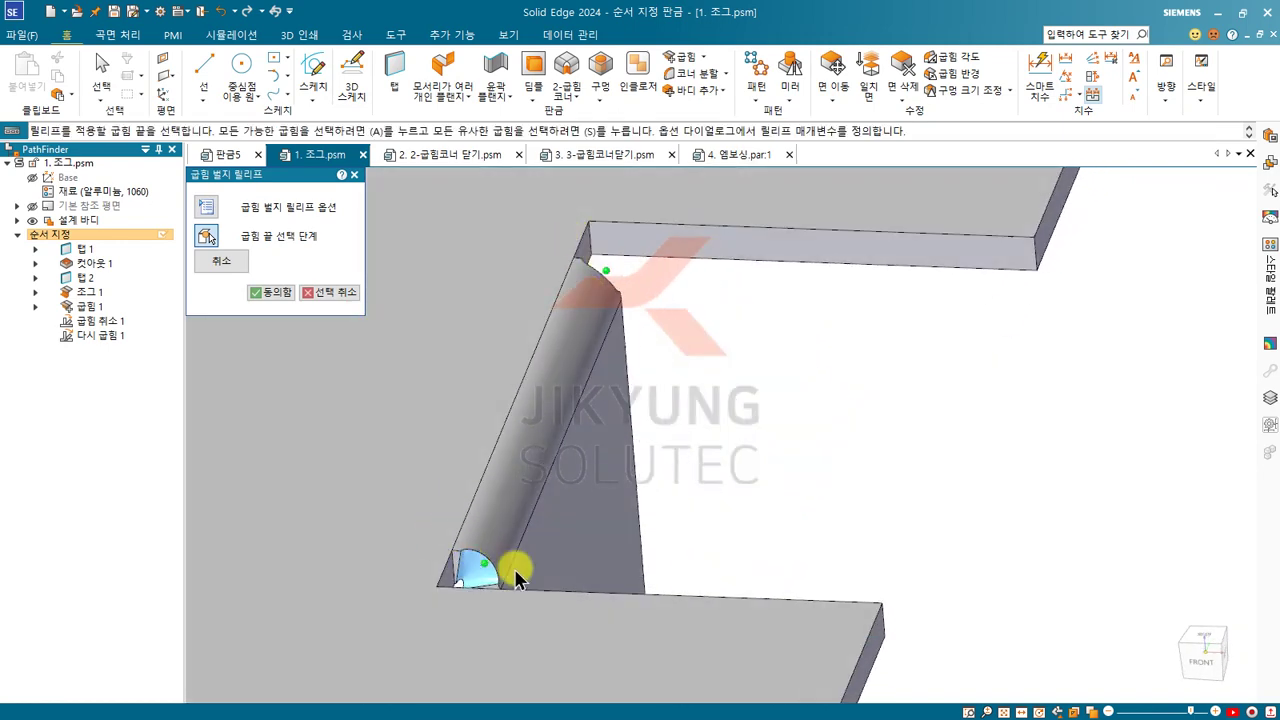
# Apply circular (원형) bulge relief, 3.122 mm wide and 1.561 mm deep, to the selected bend ends and finish the command
pyautogui.click(210, 214)
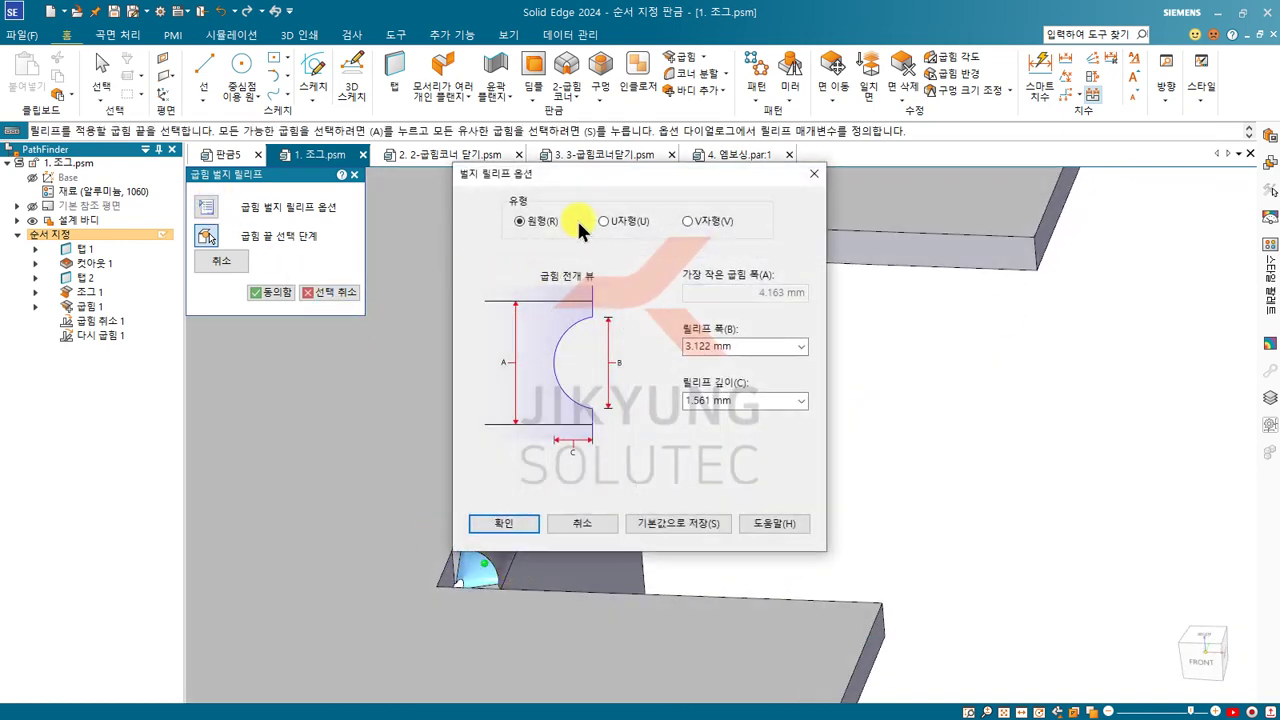
pyautogui.moveTo(606, 181); pyautogui.dragTo(228, 145)
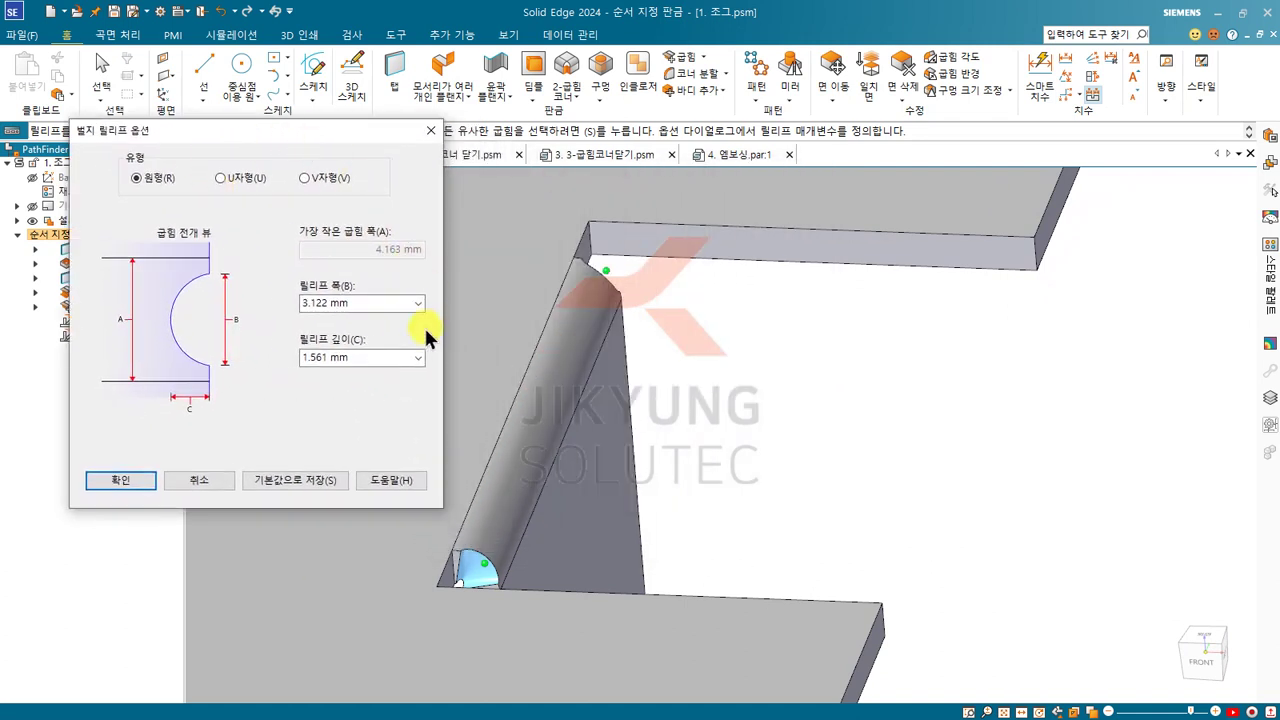
pyautogui.click(221, 178)
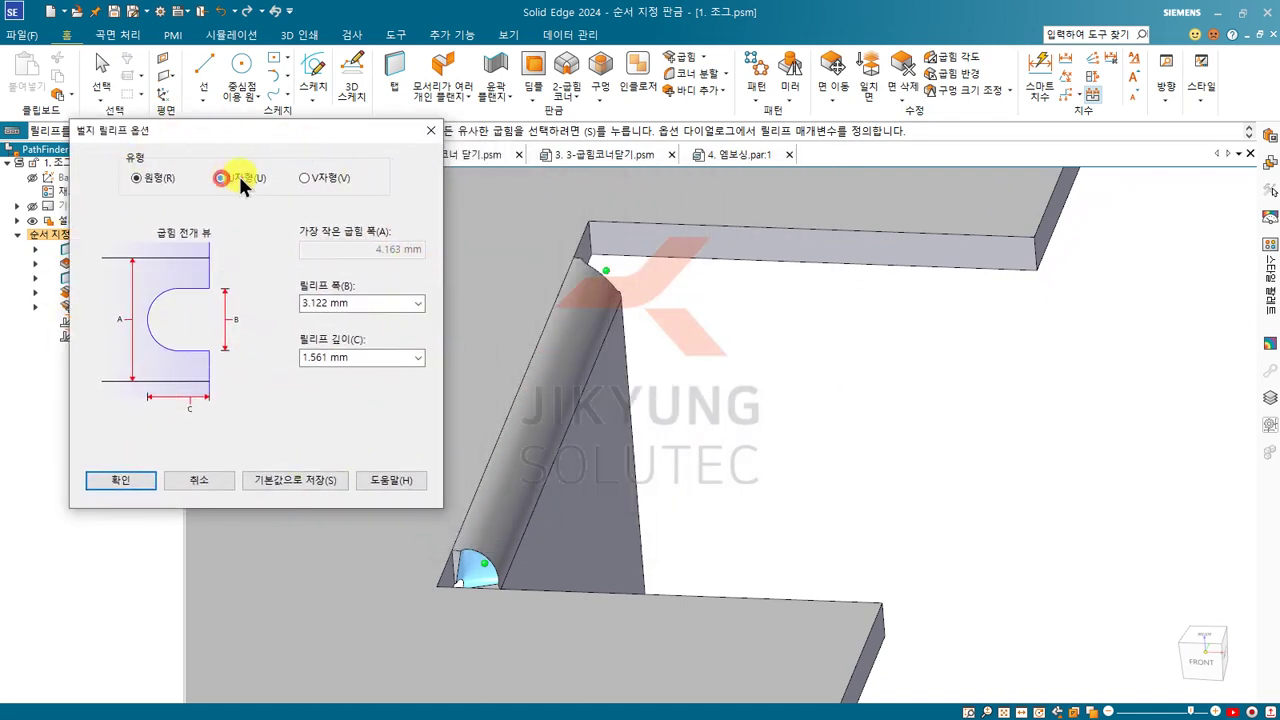
pyautogui.click(298, 179)
pyautogui.click(224, 177)
pyautogui.click(138, 178)
pyautogui.click(113, 483)
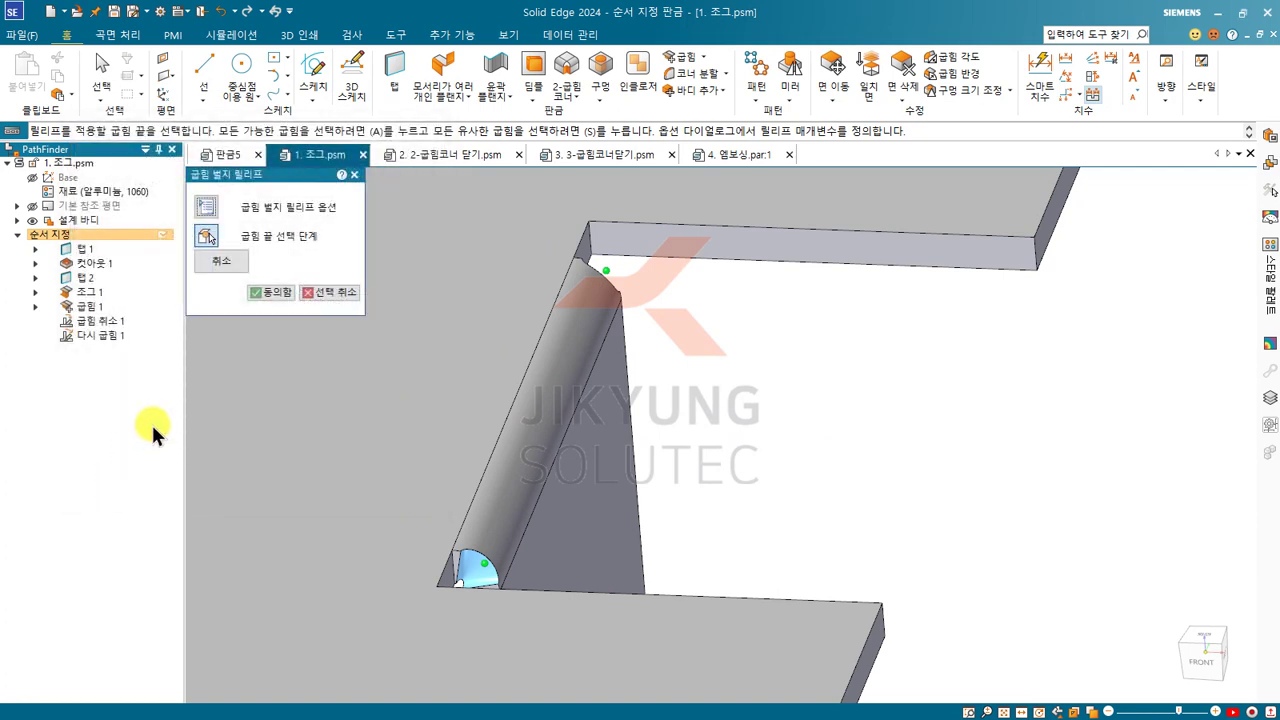
pyautogui.rightClick(723, 476)
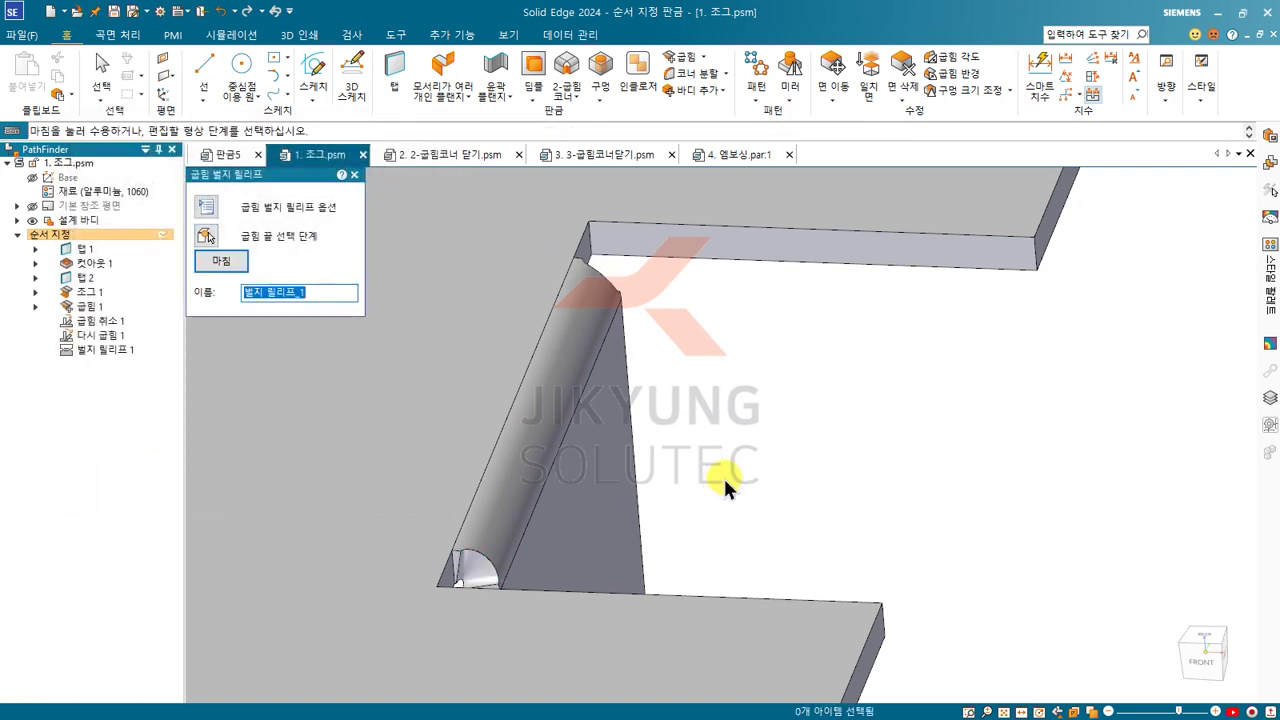
pyautogui.rightClick(723, 475)
pyautogui.moveTo(740, 380); pyautogui.dragTo(651, 363, button='middle')
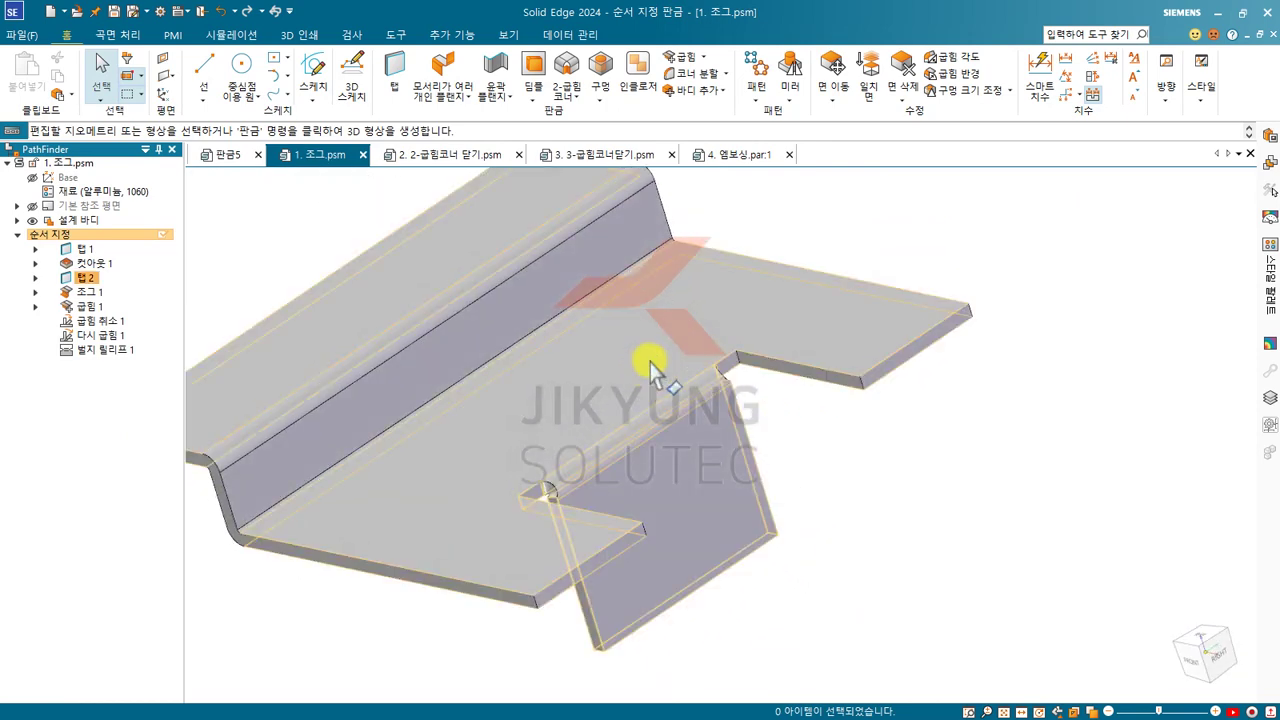
# Round both bottom corners of the bent middle tab with a 10 mm radius corner break (코너 분할)
pyautogui.click(684, 73)
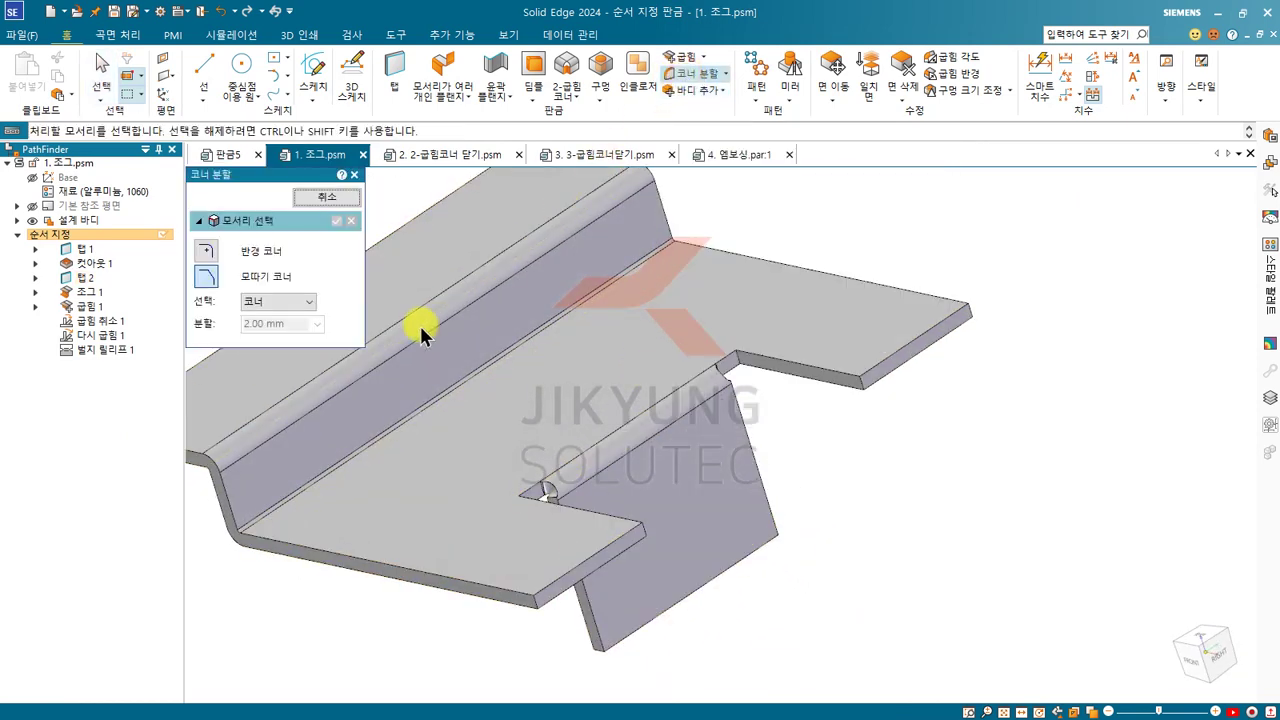
pyautogui.click(214, 257)
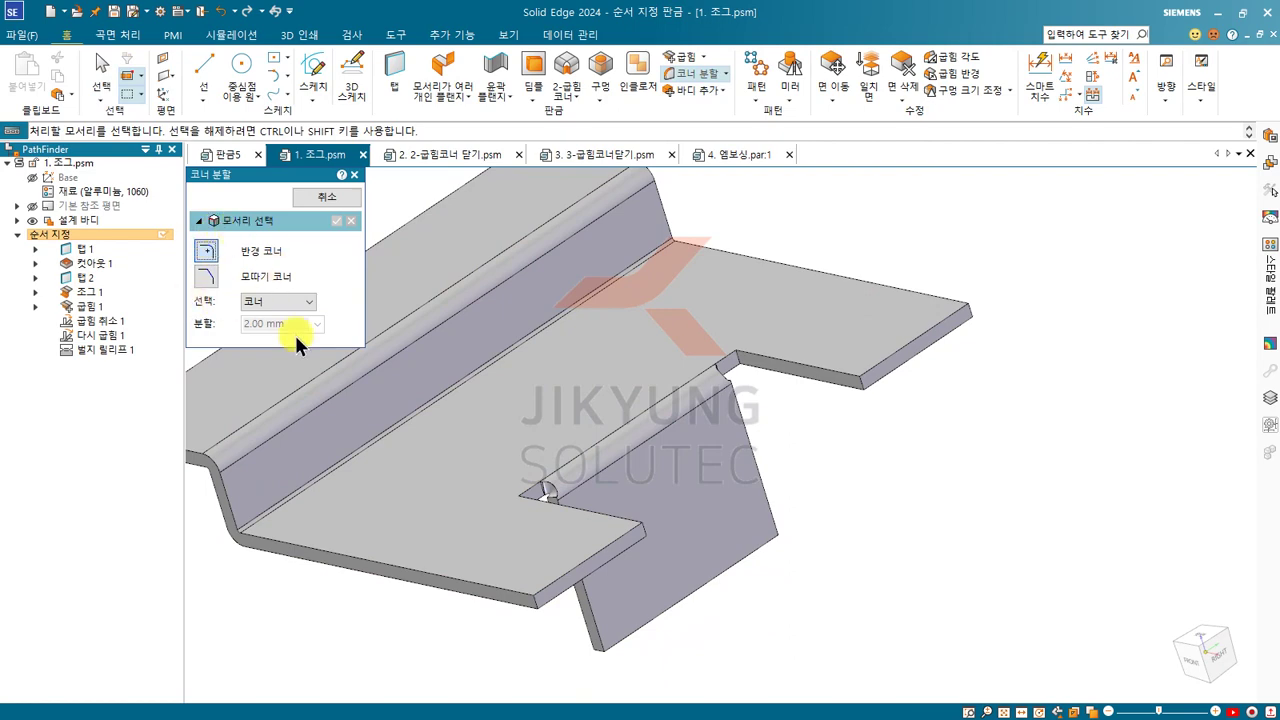
pyautogui.scroll(5, 543, 500)
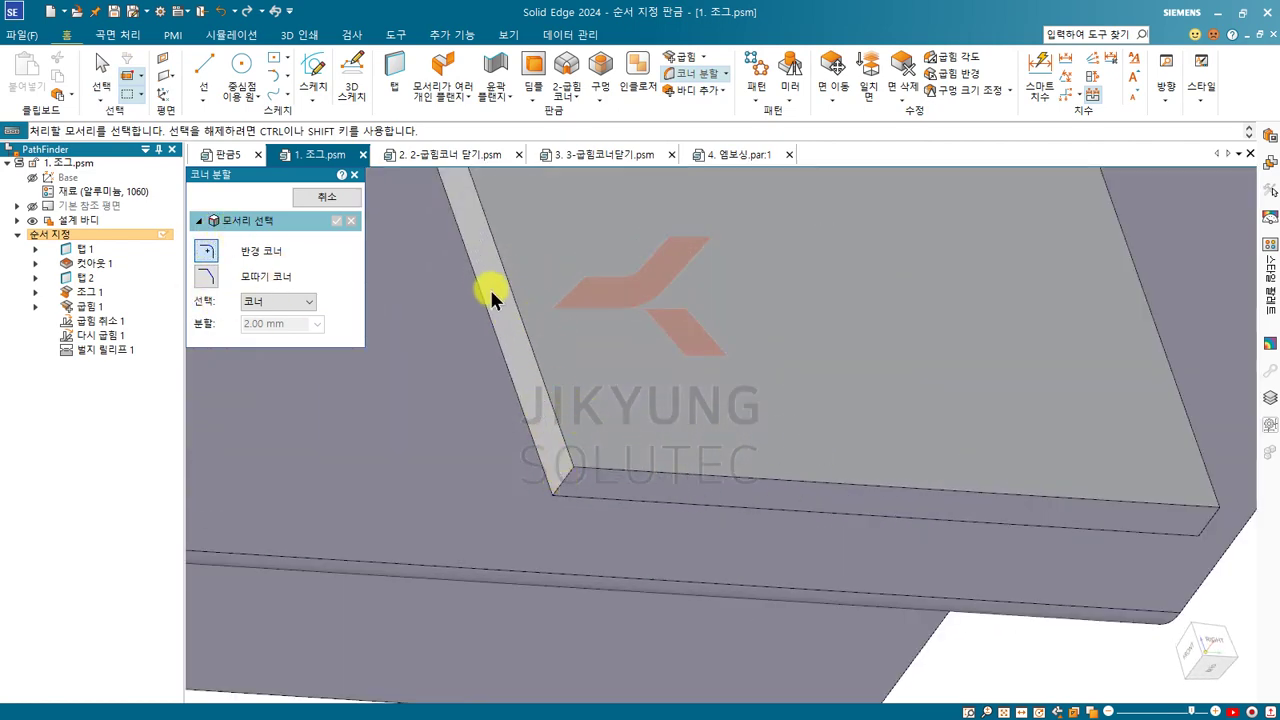
pyautogui.click(207, 255)
pyautogui.click(568, 479)
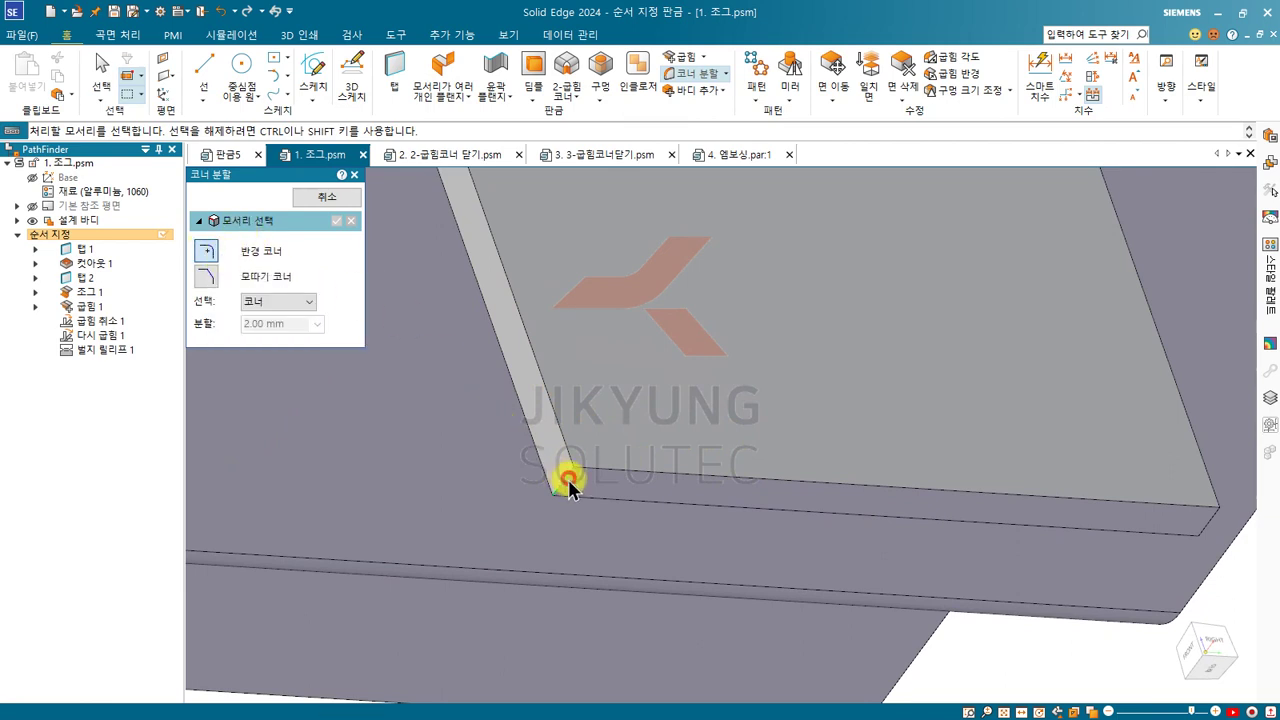
pyautogui.click(1210, 521)
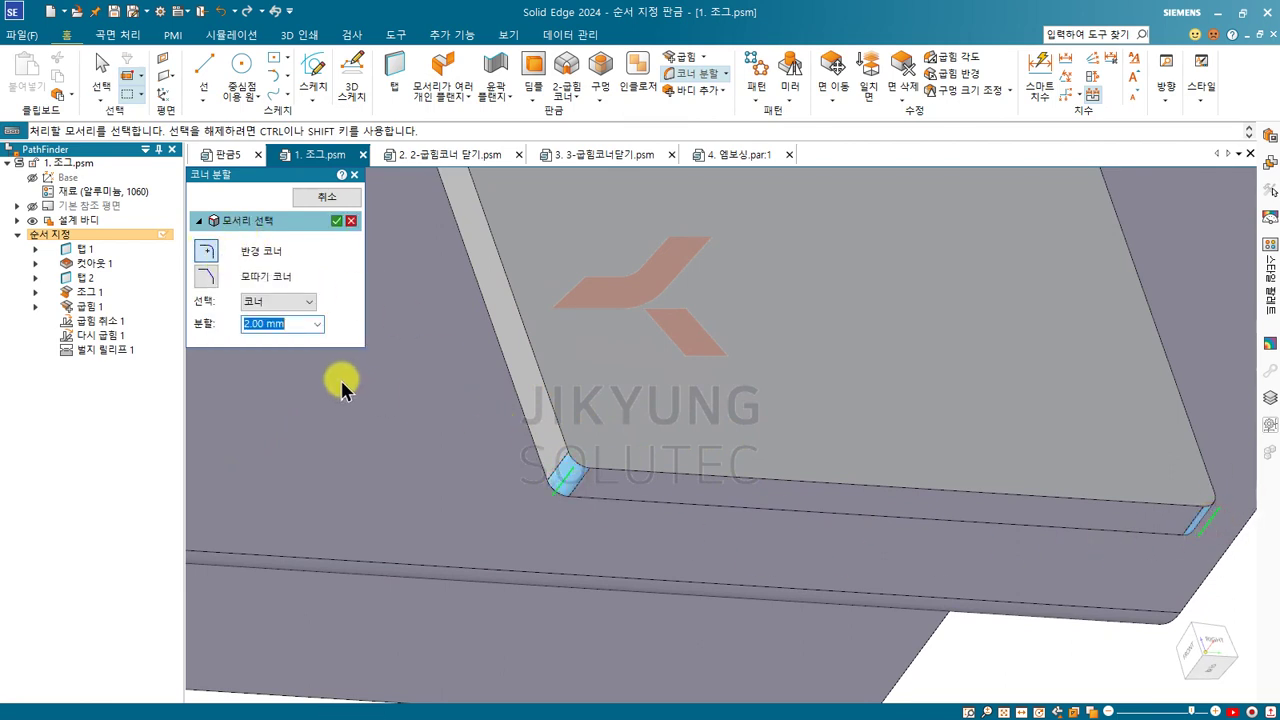
pyautogui.write('10')
pyautogui.press('Return')
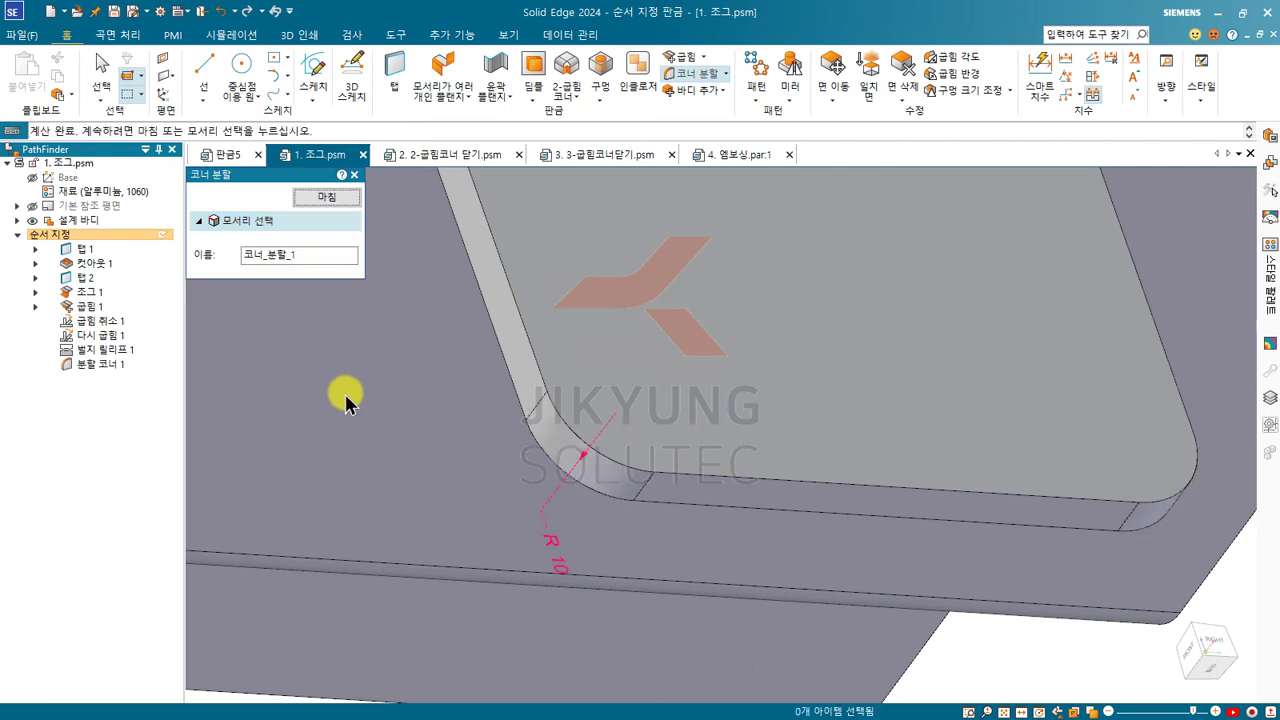
pyautogui.moveTo(345, 400); pyautogui.dragTo(556, 334, button='middle')
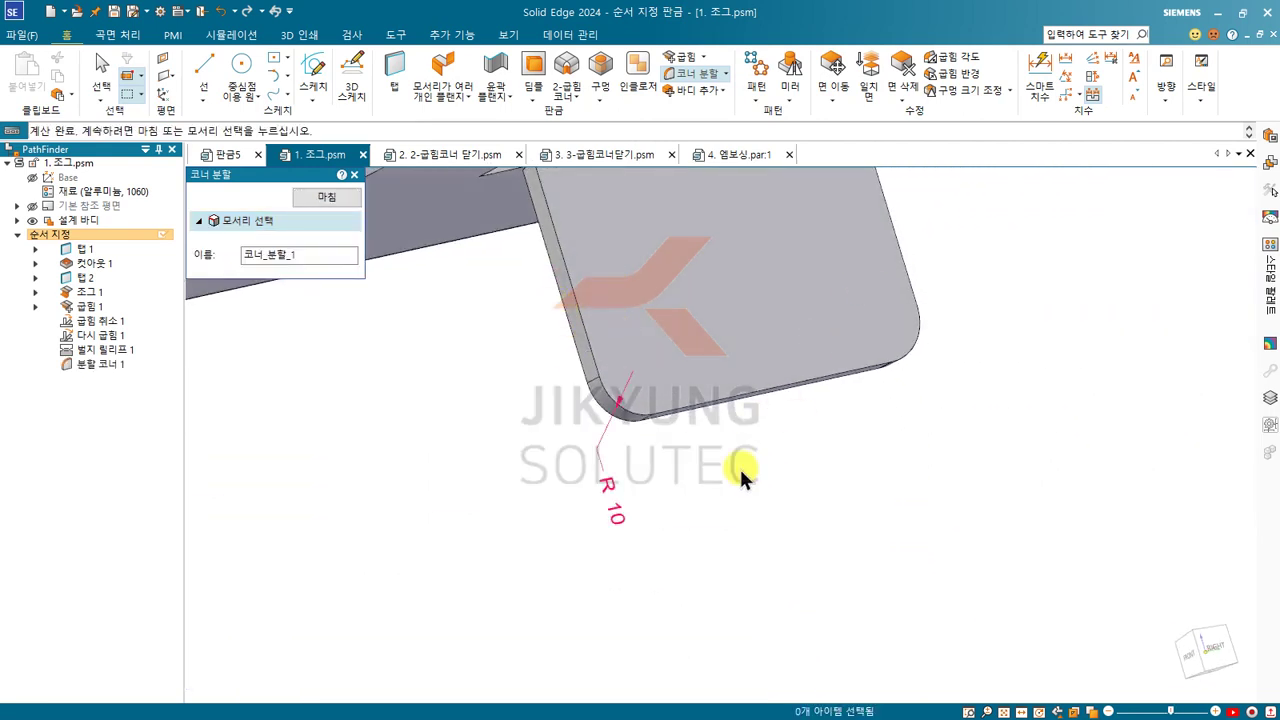
pyautogui.rightClick(658, 502)
# Chamfer both end corners of one flat side tab by 10 mm with the chamfer corner (모따기 코너) option
pyautogui.scroll(-4, 747, 471)
pyautogui.moveTo(604, 296); pyautogui.dragTo(432, 343, button='middle')
pyautogui.click(205, 276)
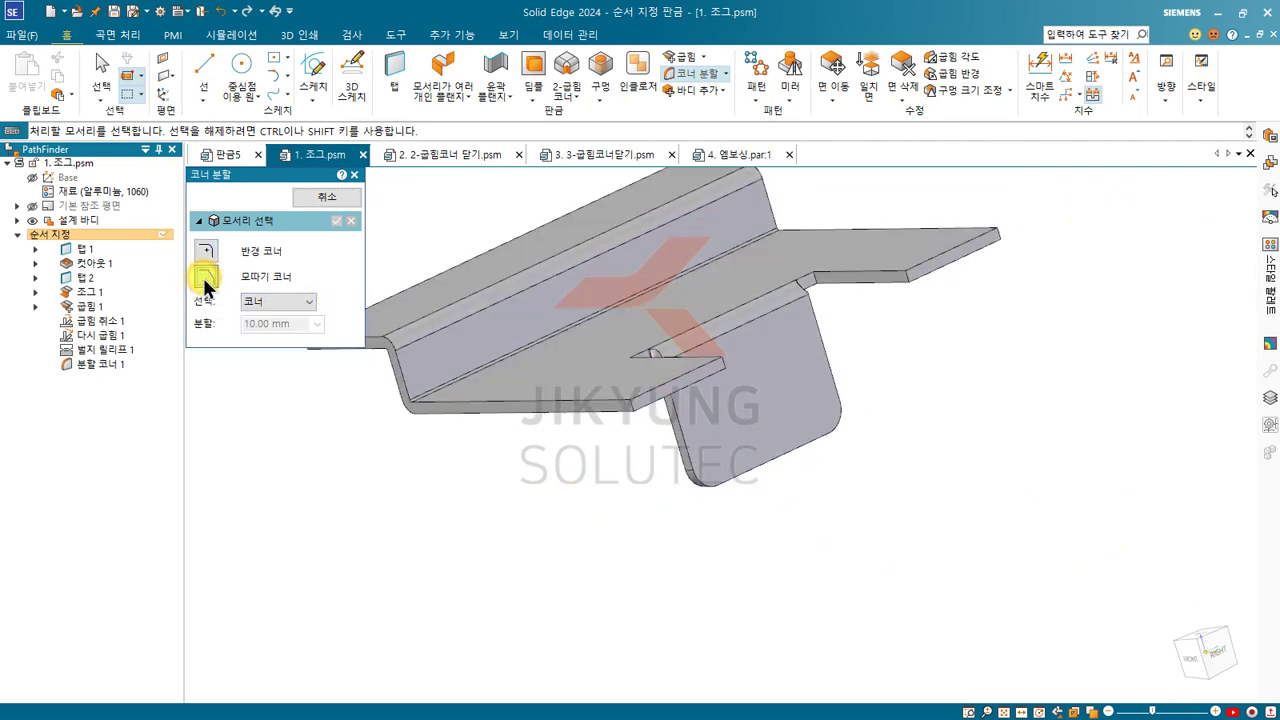
pyautogui.click(629, 404)
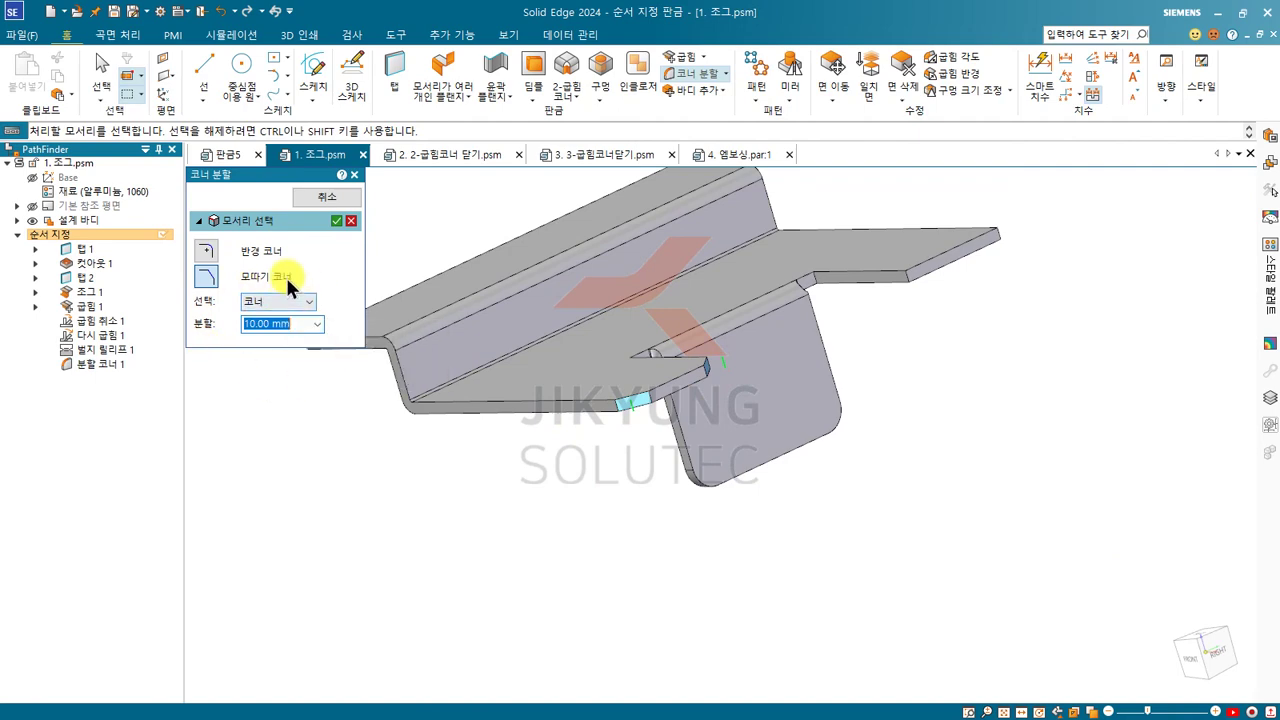
pyautogui.rightClick(549, 498)
pyautogui.moveTo(571, 457)
pyautogui.mouseDown(button='middle')
pyautogui.moveTo(557, 366)
pyautogui.moveTo(588, 407)
pyautogui.moveTo(594, 514)
pyautogui.moveTo(520, 429)
pyautogui.moveTo(593, 456)
pyautogui.mouseUp(button='middle')
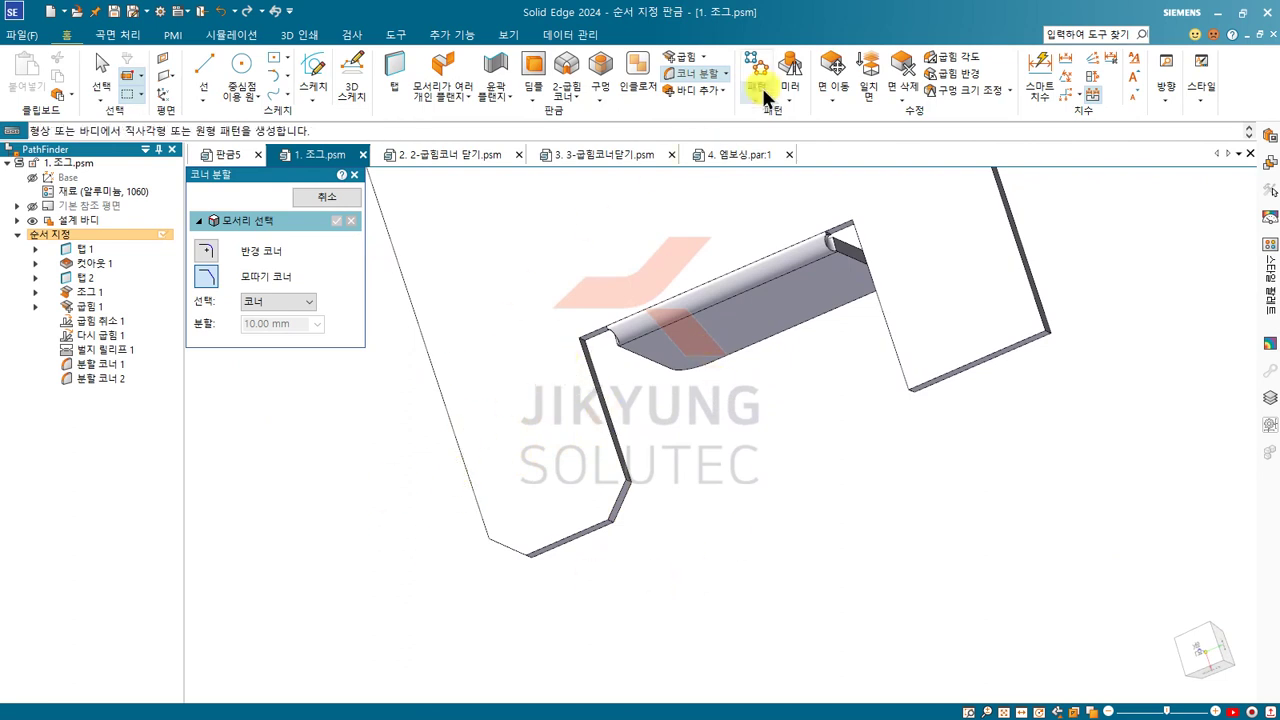
# Compare the setback types in the Chamfer (모따기) options with the selection settings of the corner break (코너 분할)
pyautogui.click(725, 73)
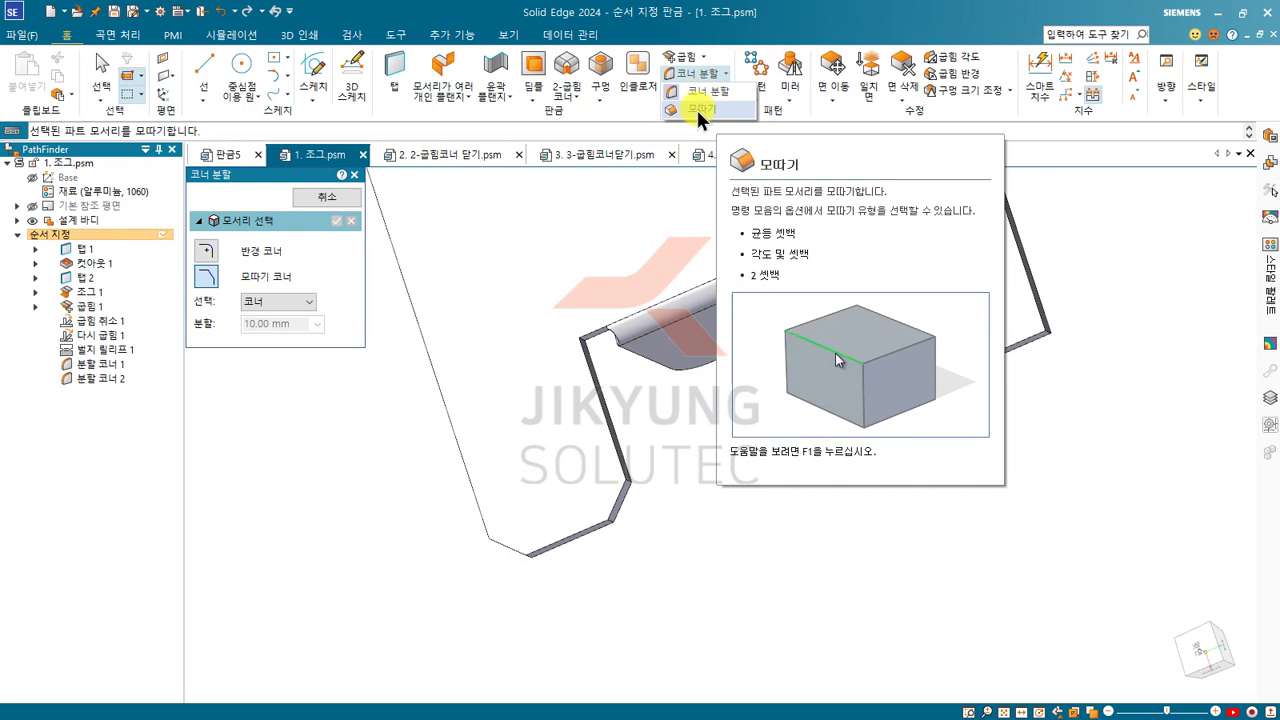
pyautogui.click(697, 107)
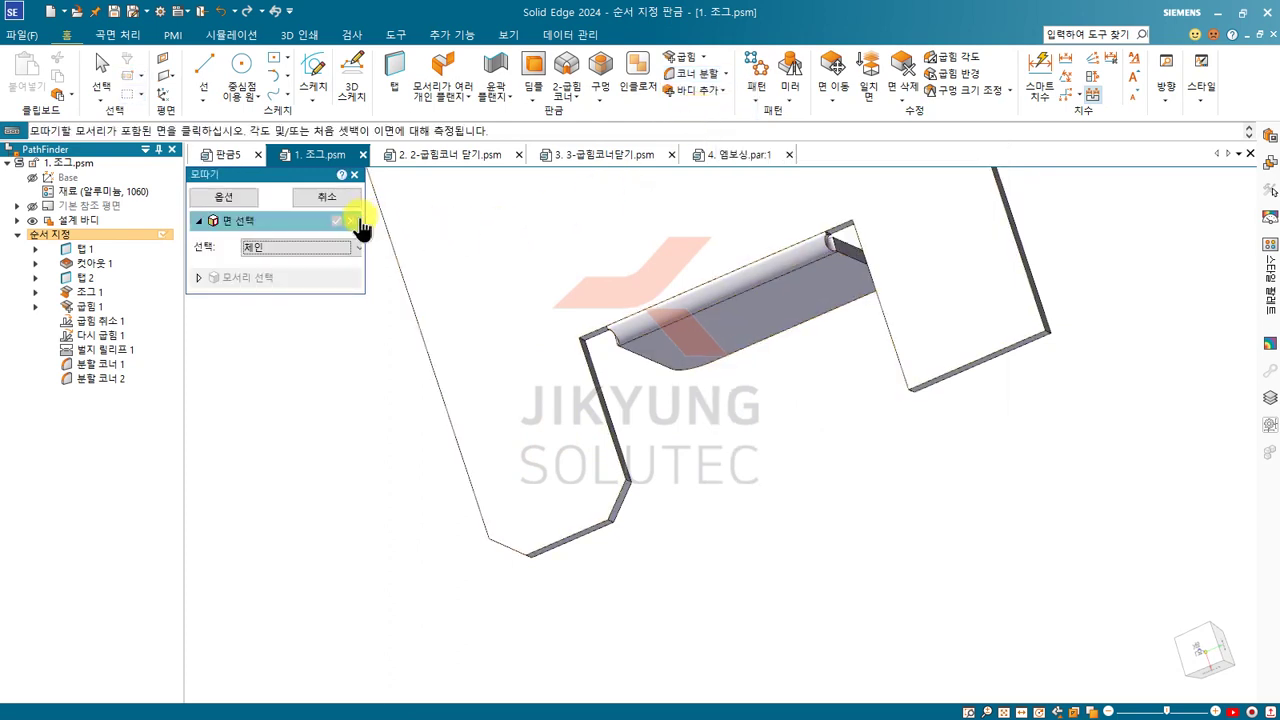
pyautogui.click(236, 197)
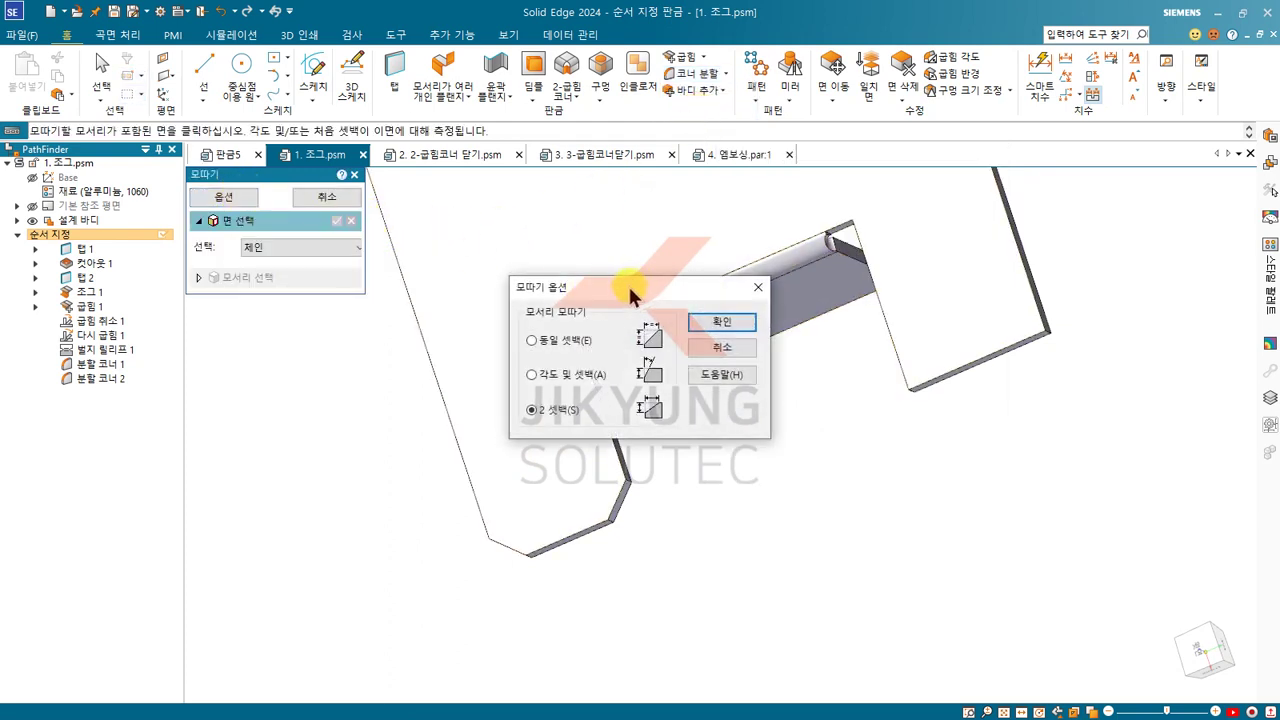
pyautogui.moveTo(628, 286); pyautogui.dragTo(578, 232)
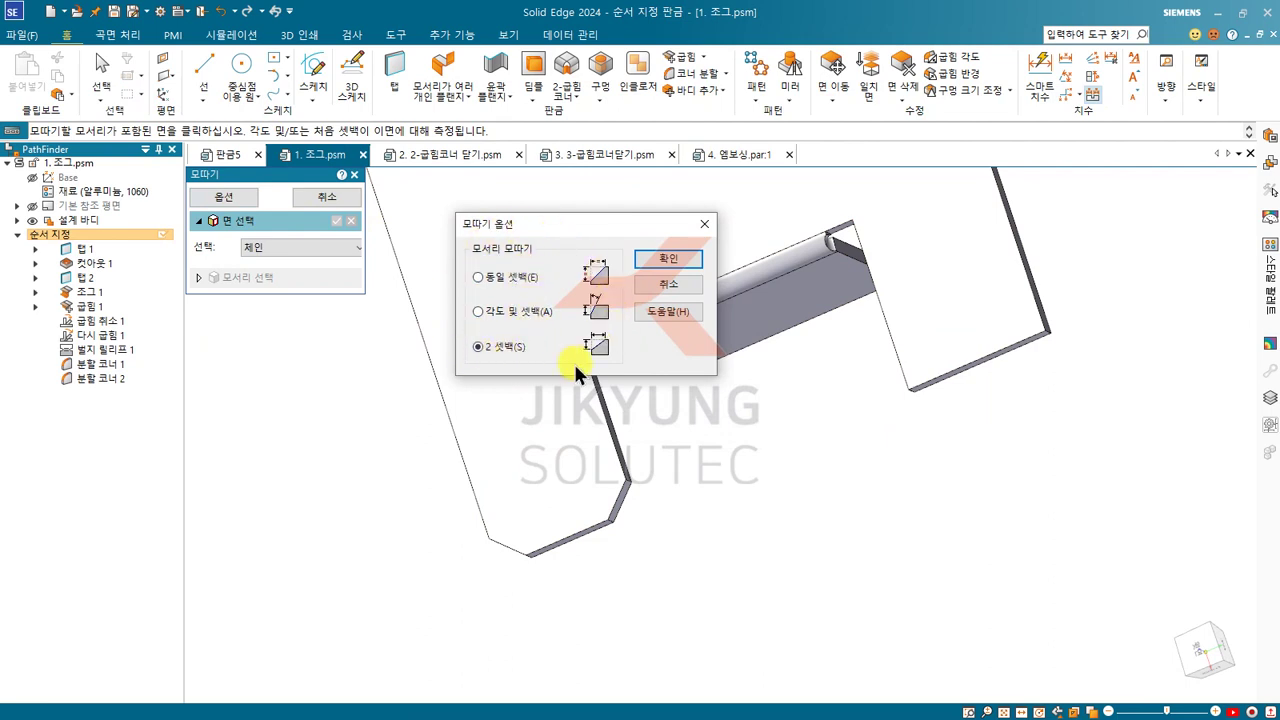
pyautogui.click(672, 285)
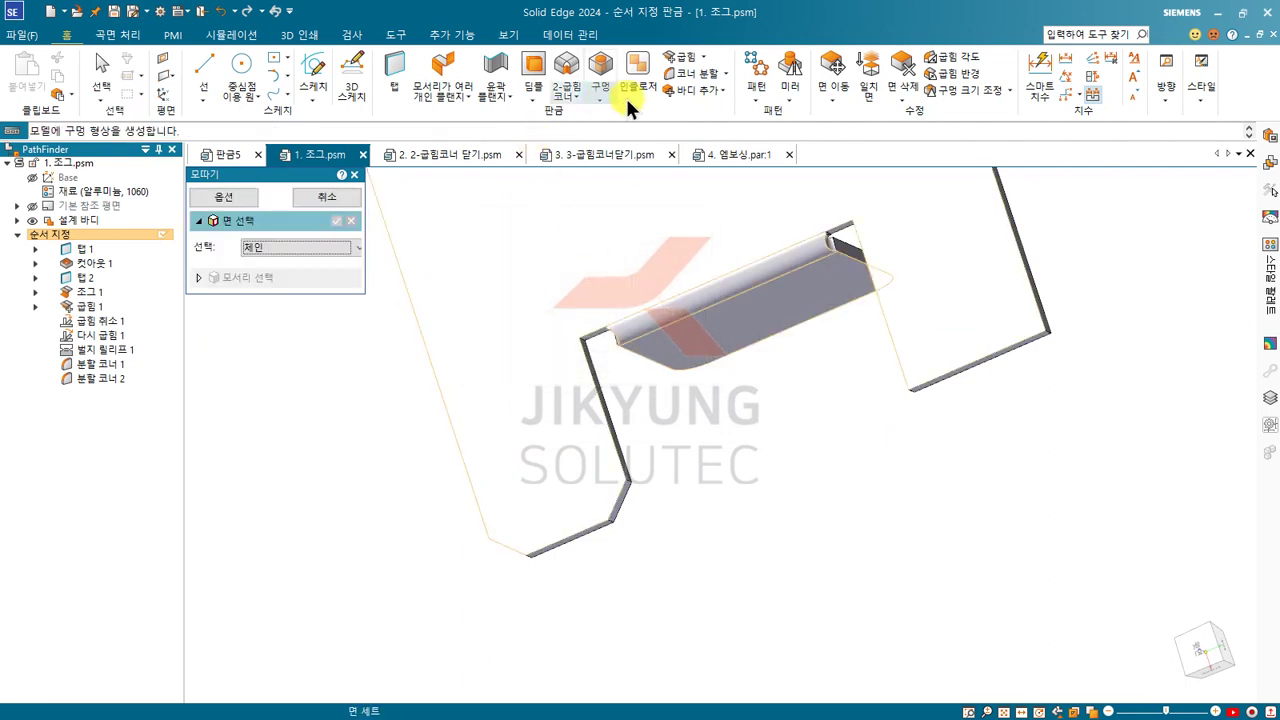
pyautogui.click(709, 74)
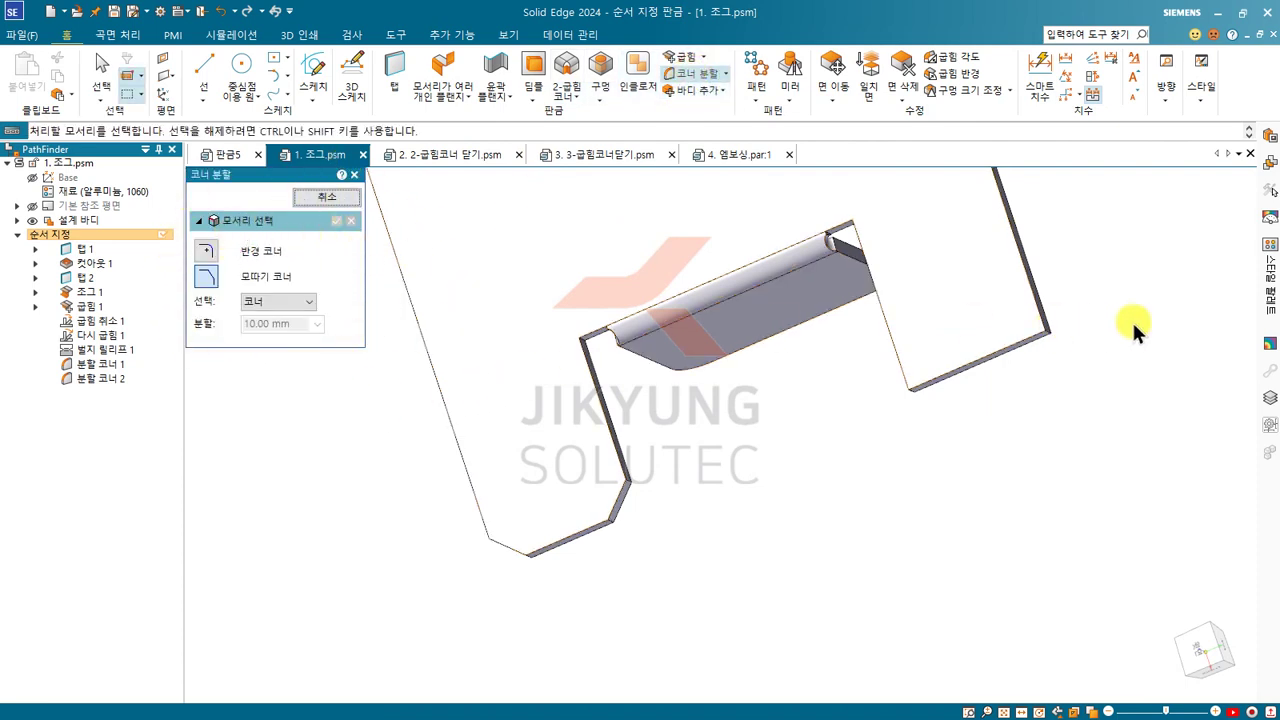
pyautogui.click(307, 302)
pyautogui.scroll(5, 1010, 318)
pyautogui.scroll(-8, 731, 363)
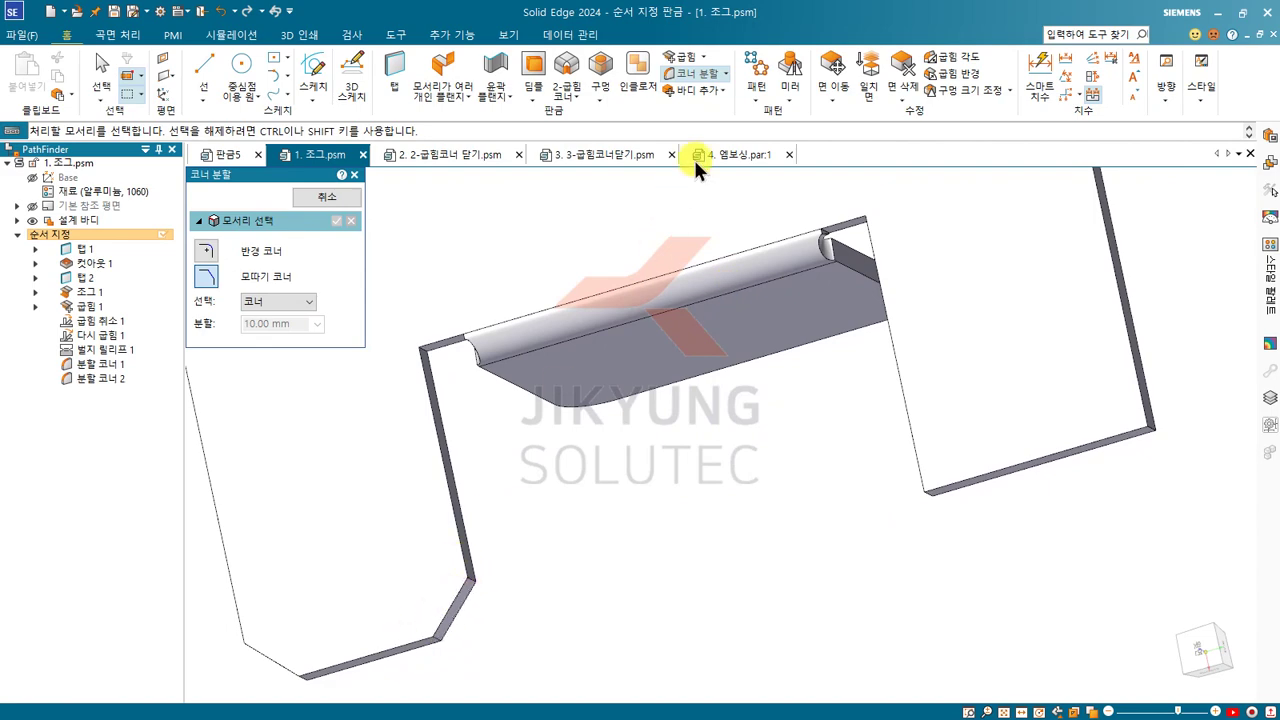
# Start a 2-setback (2 셋백) chamfer, choose the flat tab face and select the other side tab's outer corner edge
pyautogui.click(722, 75)
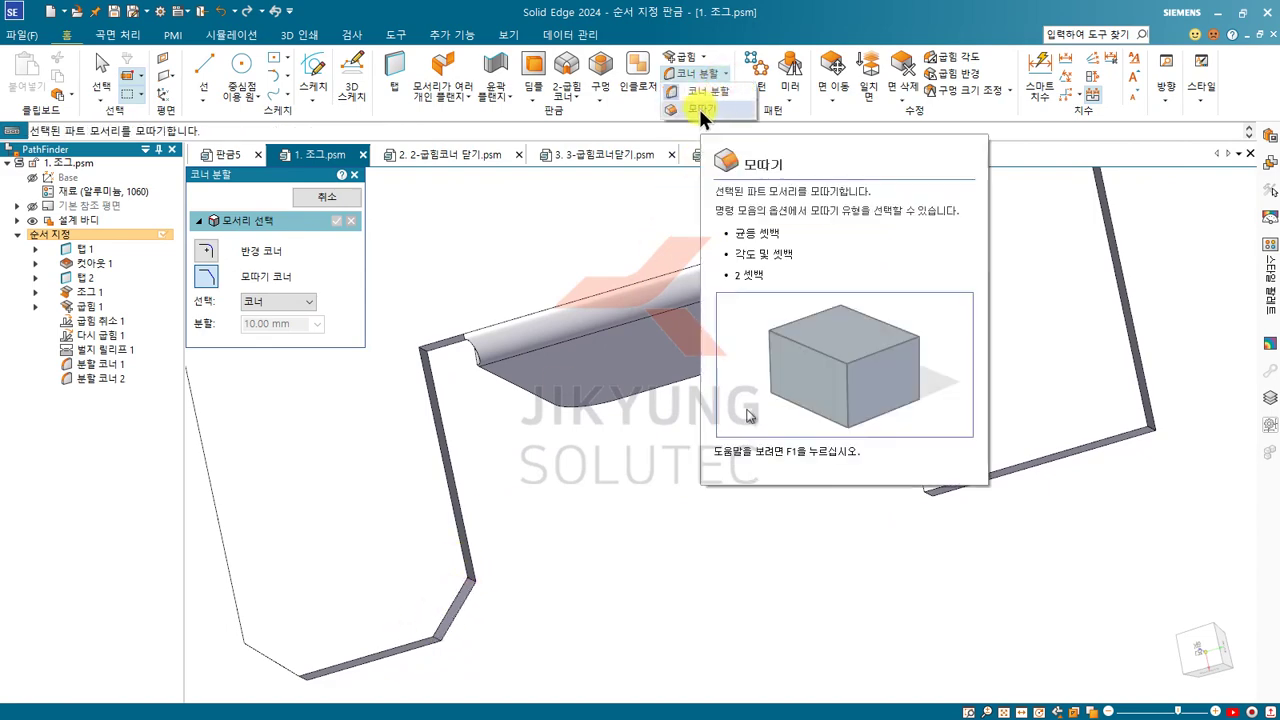
pyautogui.click(698, 106)
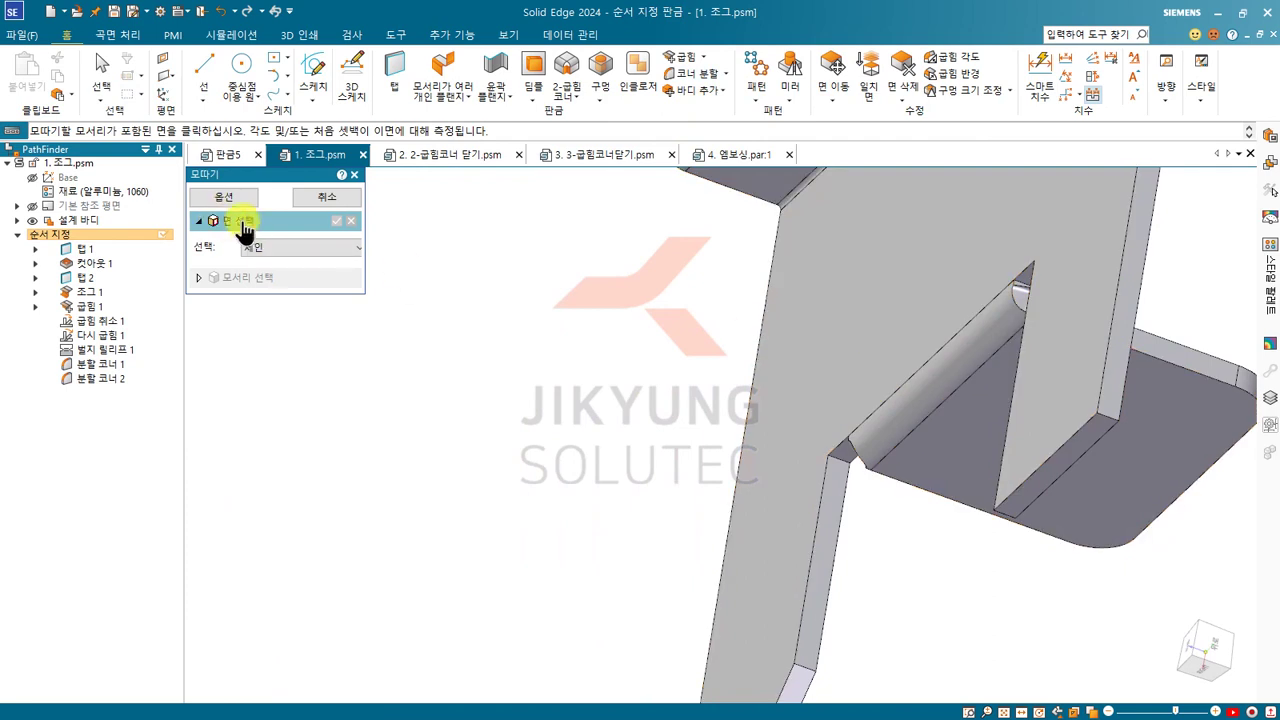
pyautogui.click(226, 198)
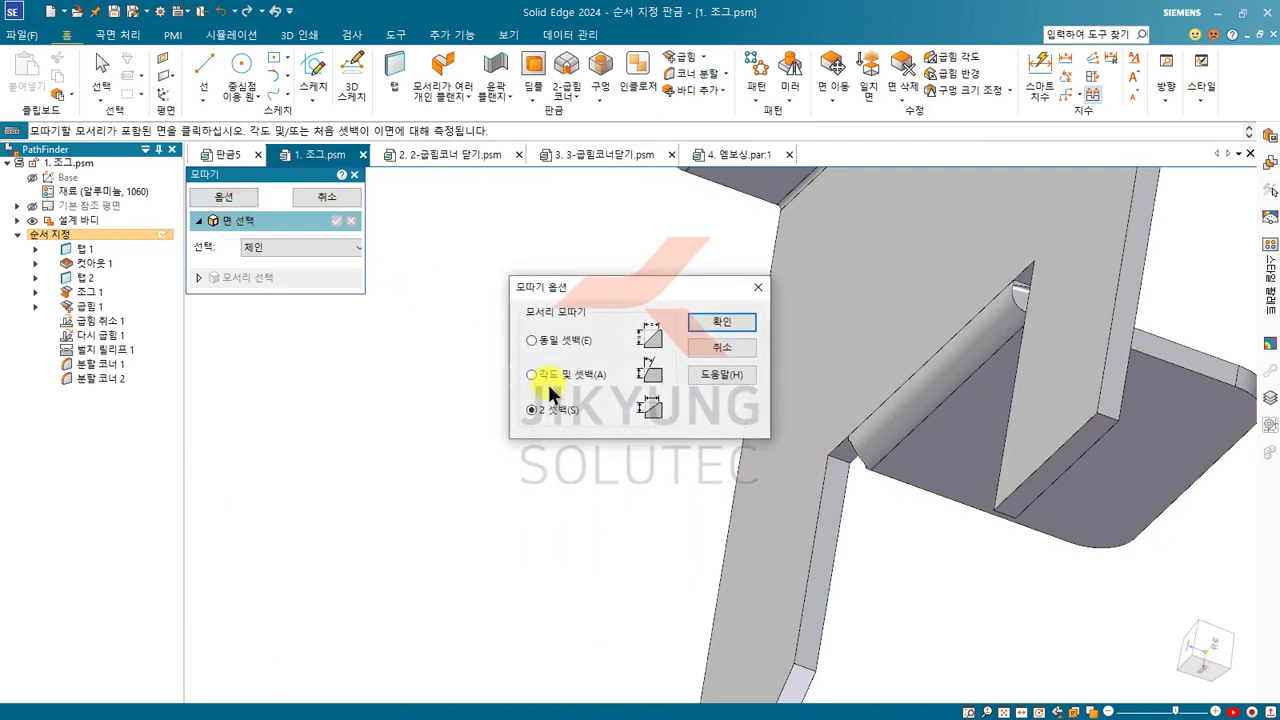
pyautogui.click(706, 321)
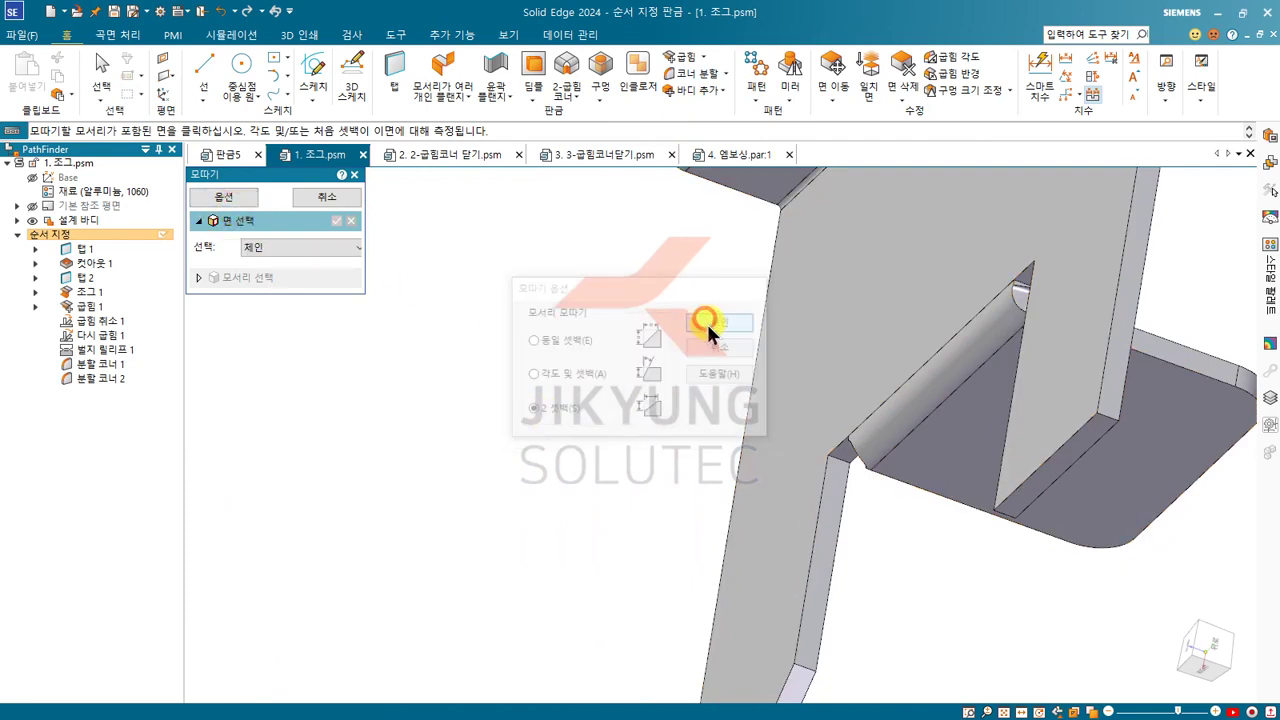
pyautogui.click(1064, 402)
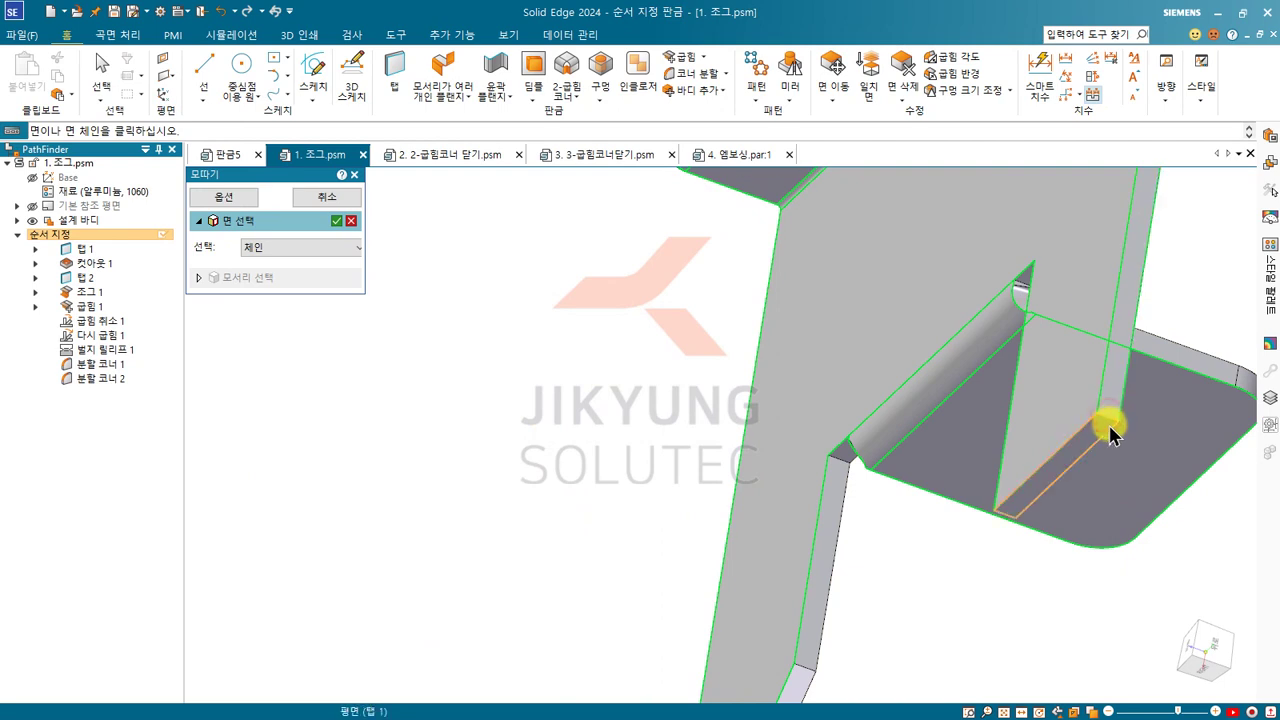
pyautogui.rightClick(1110, 423)
pyautogui.click(1110, 421)
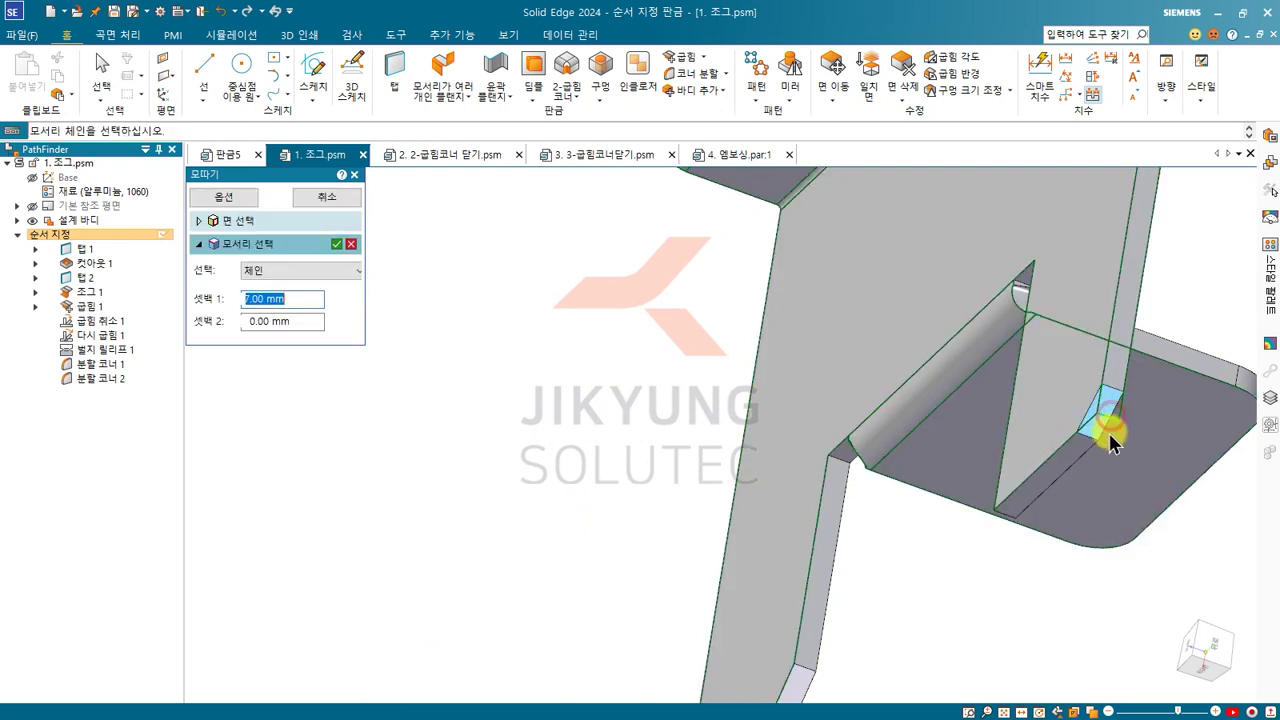
# Chamfer the selected tab corner with setbacks of 7 mm and 10 mm and finish the command
pyautogui.doubleClick(283, 321)
pyautogui.write('0')
pyautogui.press('Return')
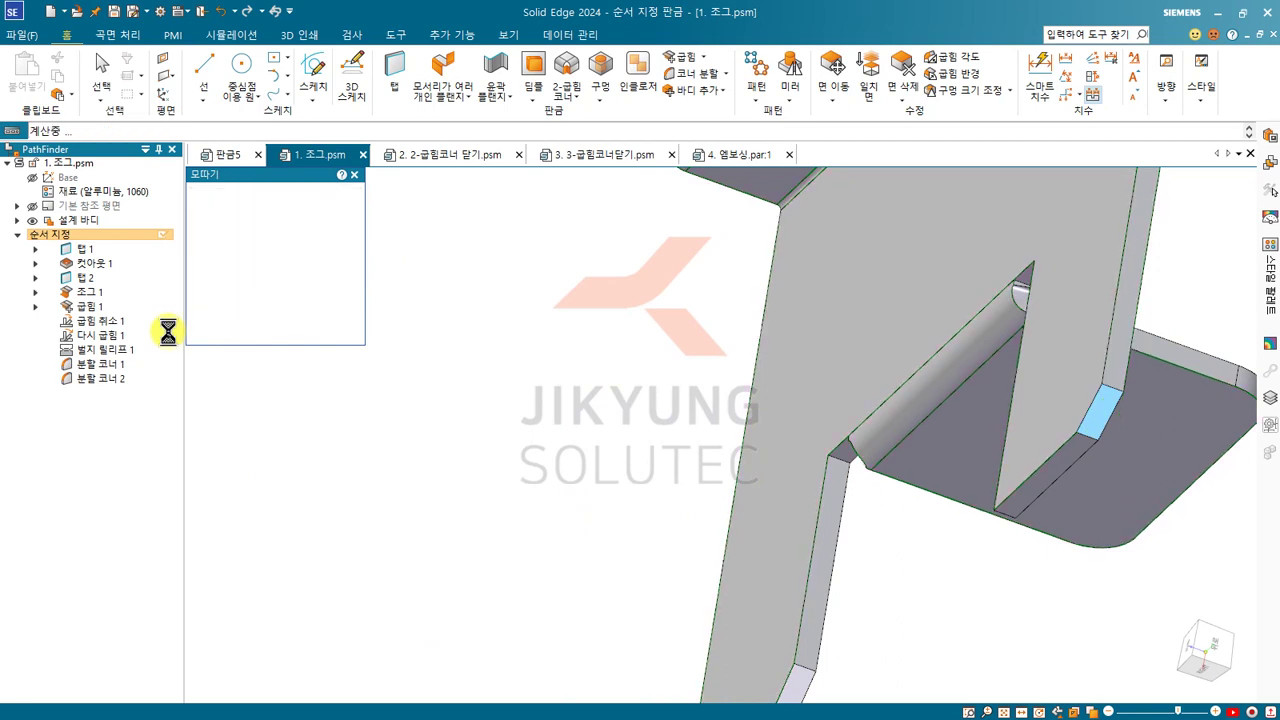
pyautogui.scroll(5, 857, 286)
pyautogui.scroll(-4, 1102, 477)
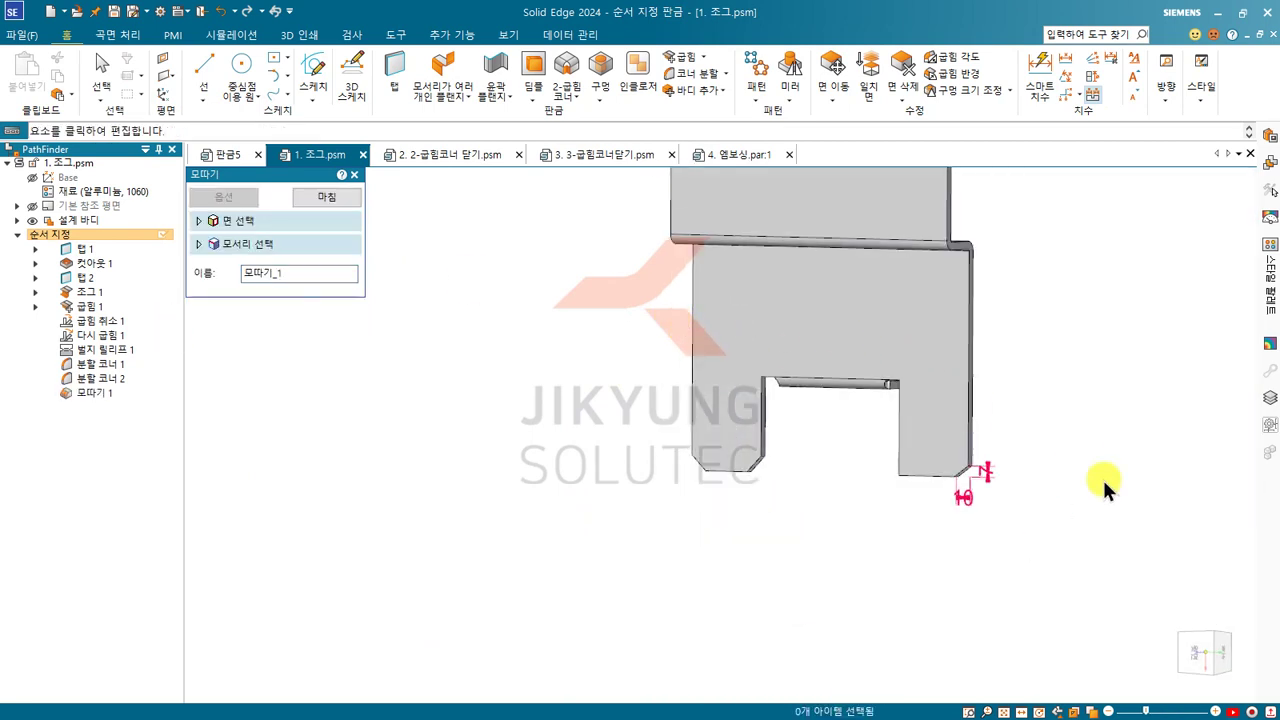
pyautogui.scroll(3, 947, 444)
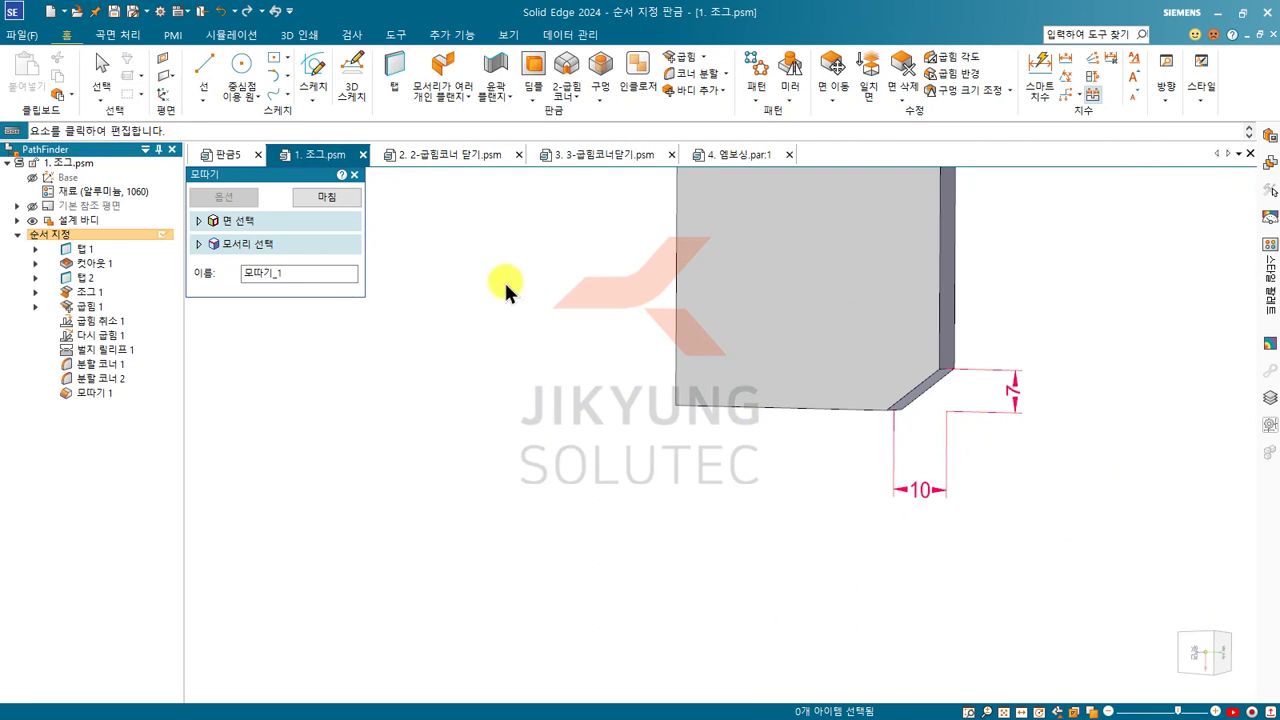
pyautogui.click(721, 74)
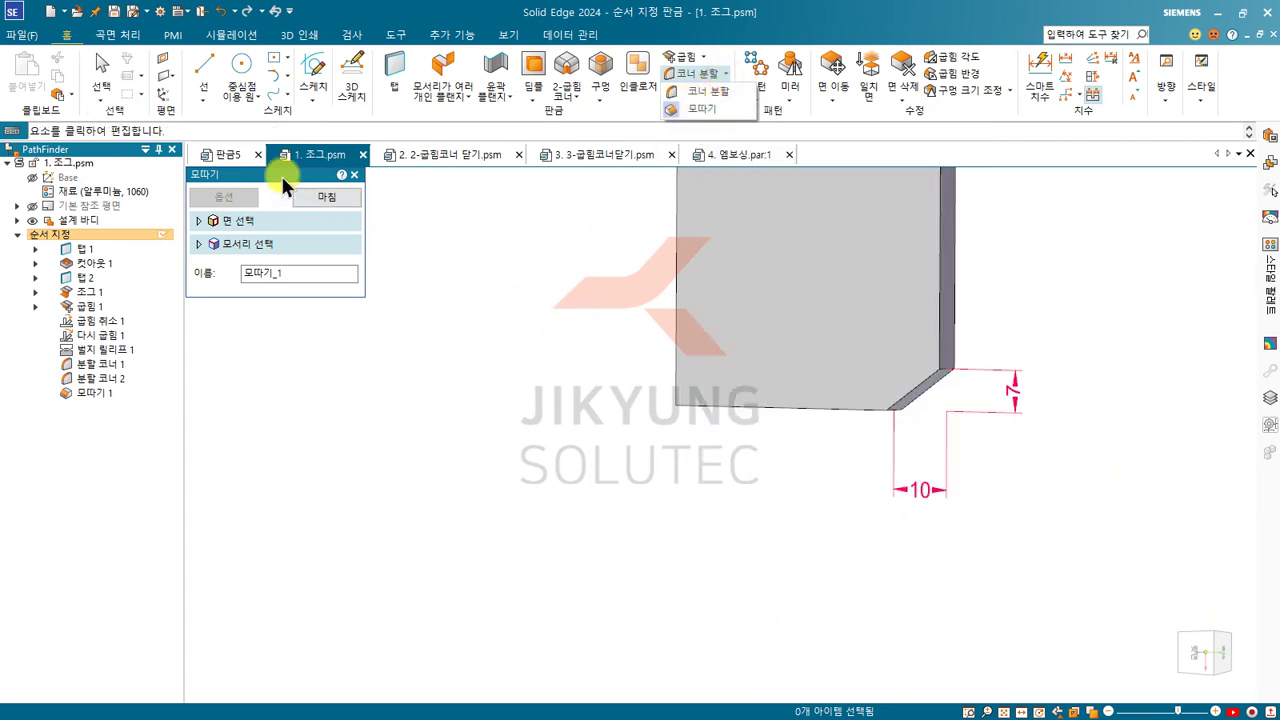
pyautogui.click(106, 64)
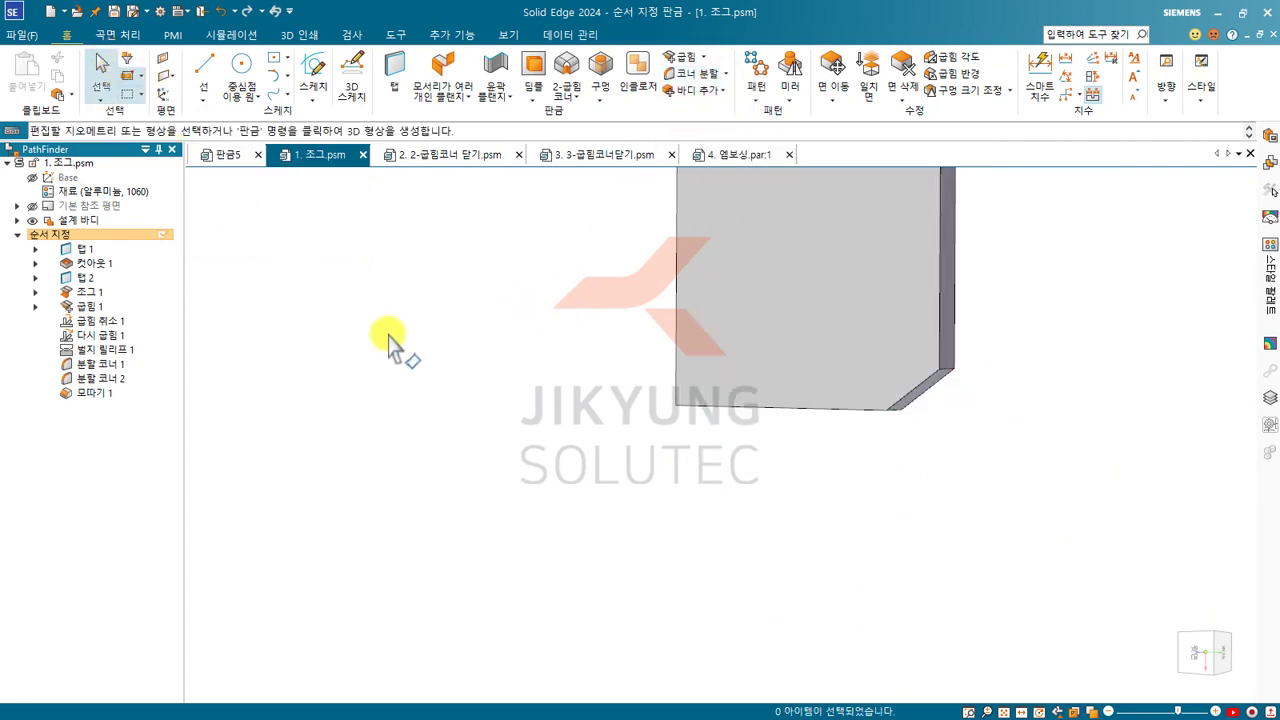
# Switch to the 2. 2-굽힘코너 닫기.psm document and examine the open front corner where the flanges meet
pyautogui.click(428, 155)
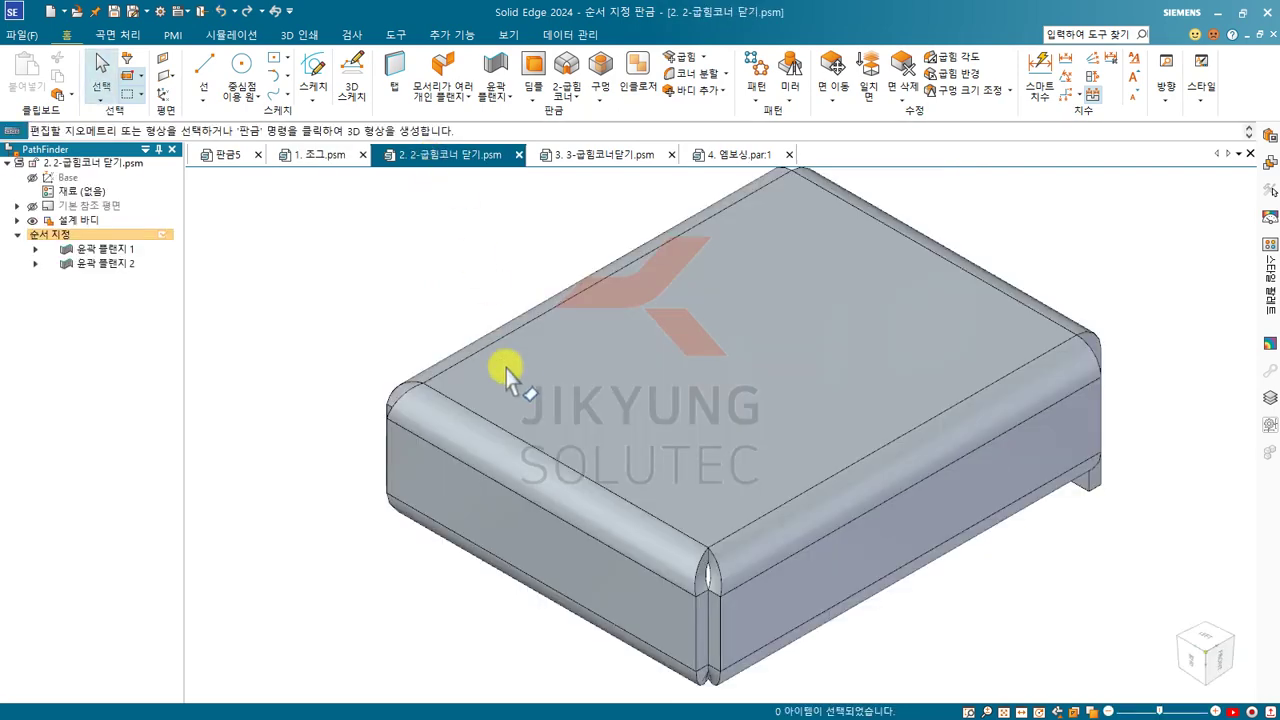
pyautogui.scroll(-1, 504, 366)
pyautogui.scroll(2, 642, 583)
pyautogui.scroll(-1, 388, 340)
pyautogui.scroll(1, 634, 462)
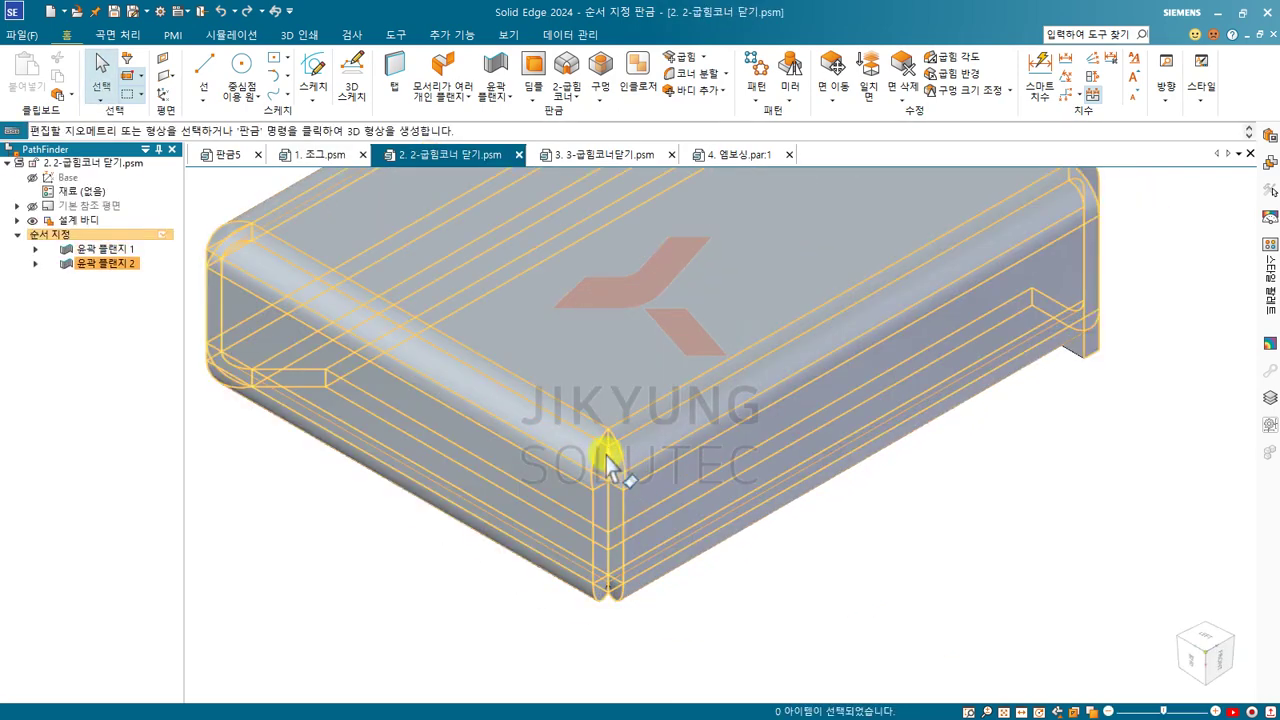
pyautogui.scroll(1, 606, 462)
pyautogui.scroll(-1, 543, 423)
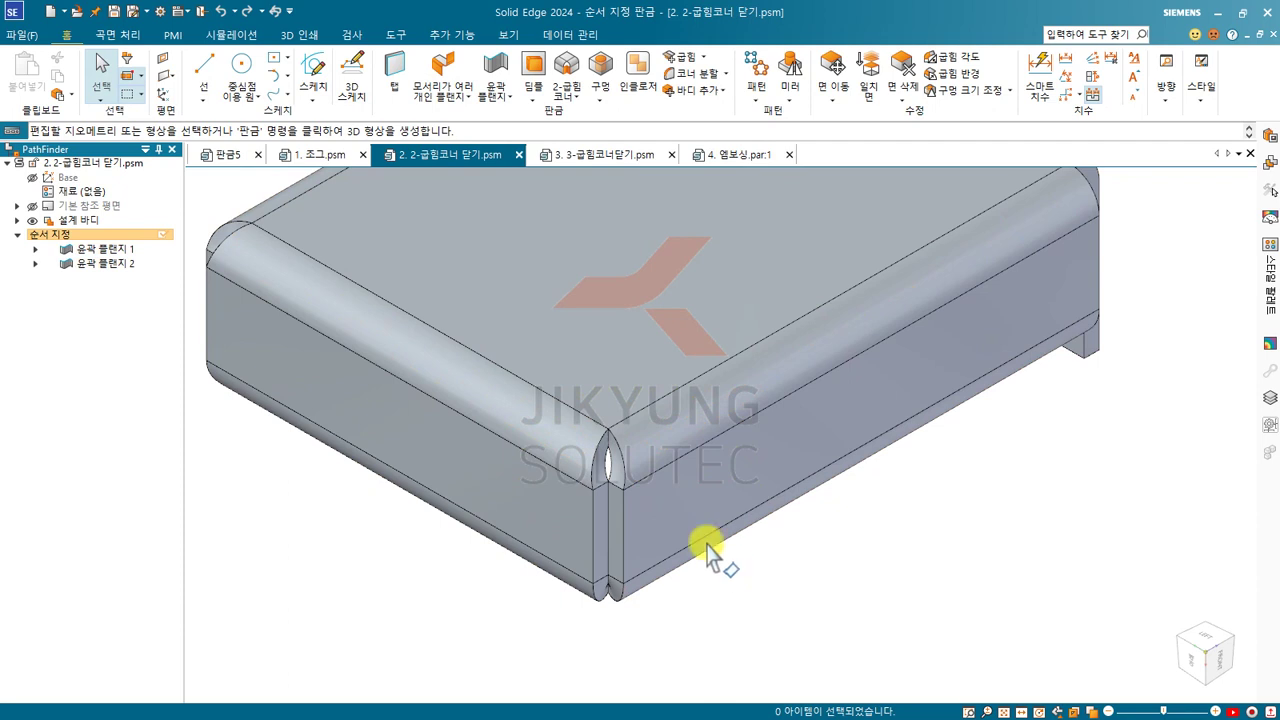
# Start a 2-bend corner closure on the two bends meeting at the front corner, using overlap (겹침) and the Open (열기) treatment
pyautogui.click(572, 78)
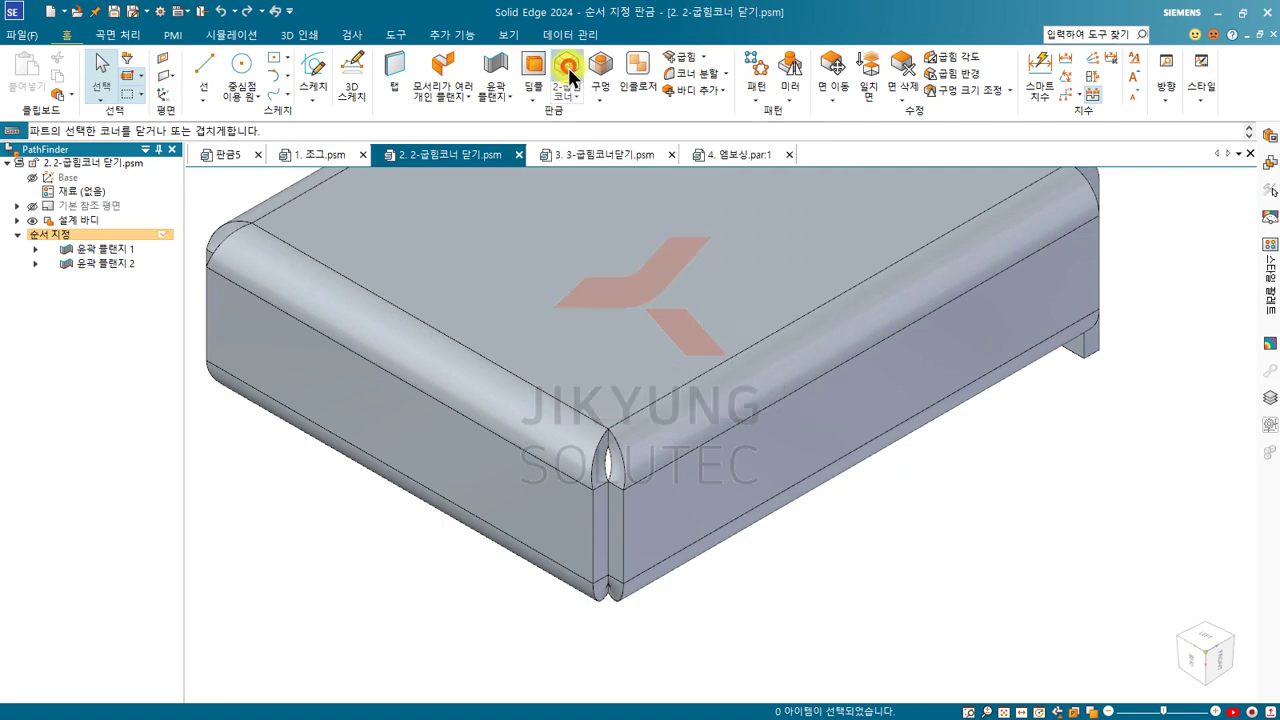
pyautogui.click(553, 430)
pyautogui.click(712, 420)
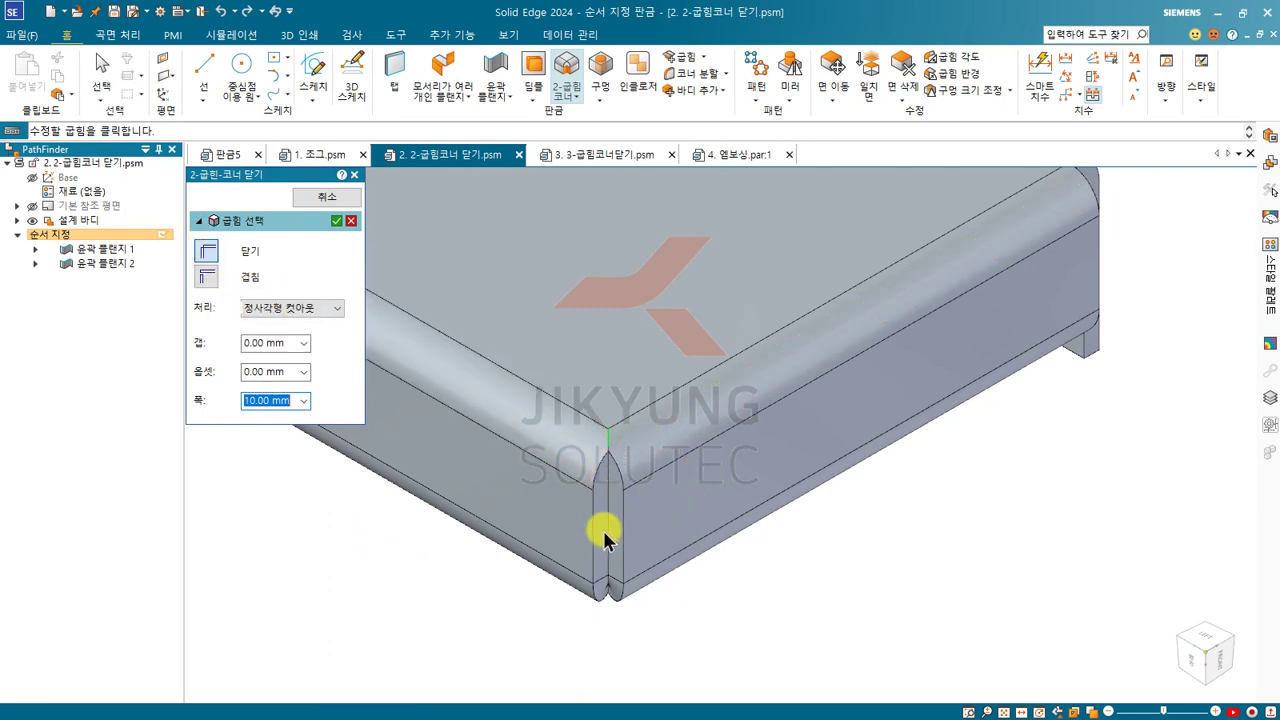
pyautogui.click(205, 278)
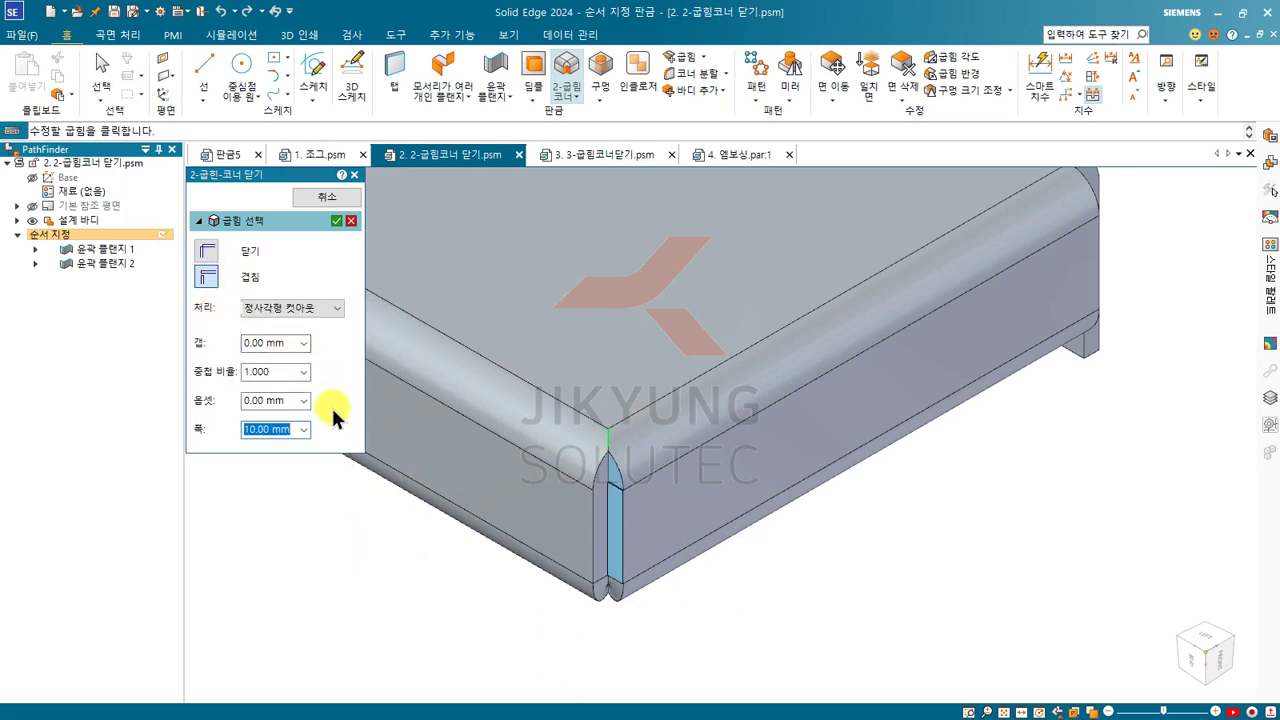
pyautogui.click(292, 310)
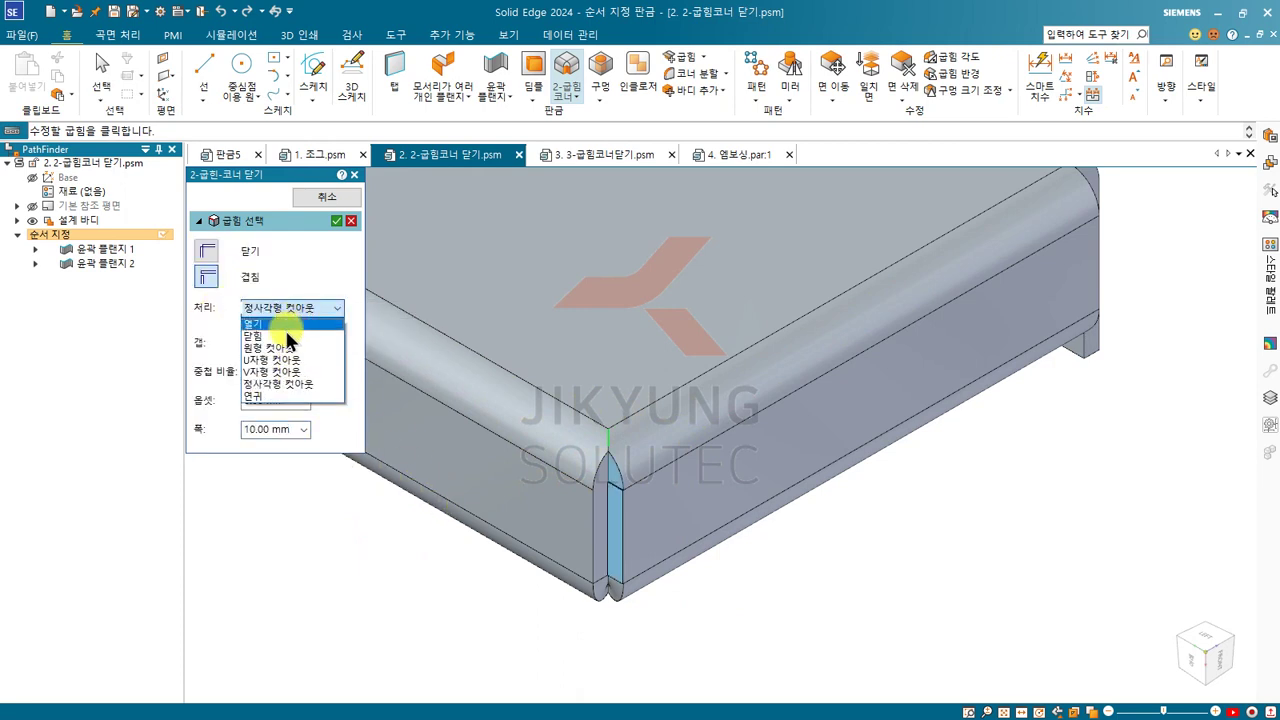
pyautogui.click(286, 324)
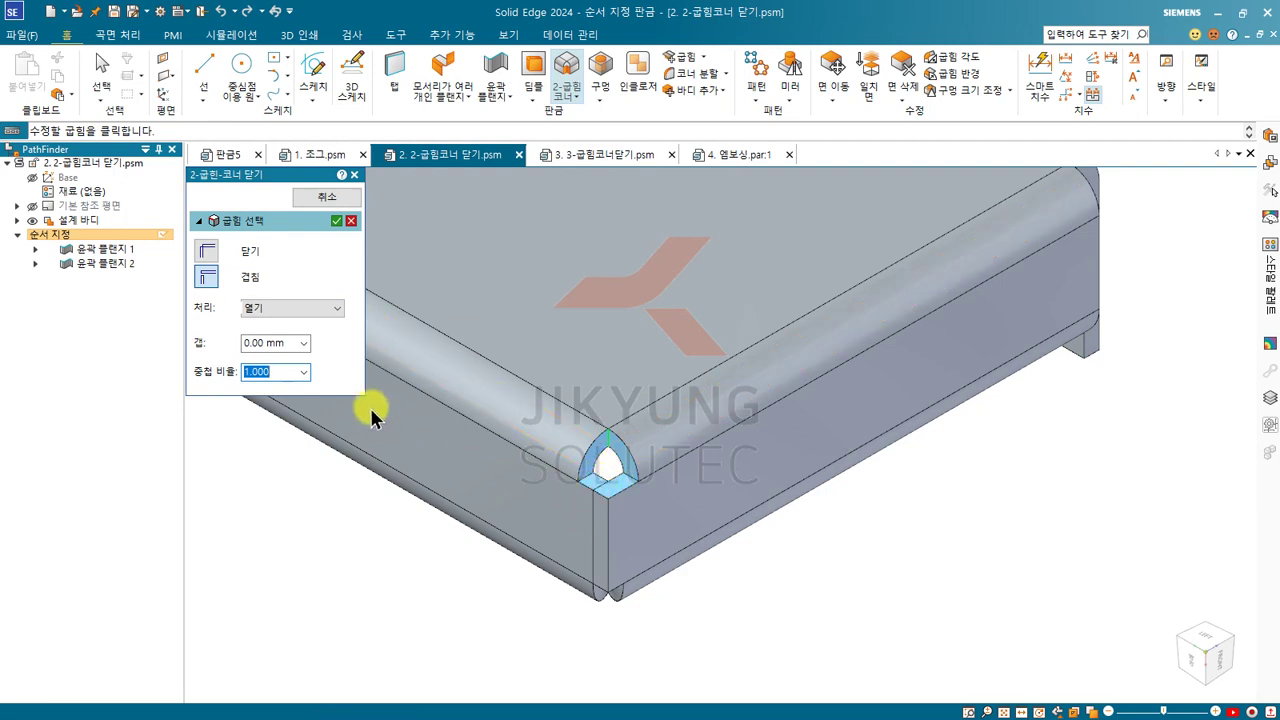
# Clear the bend selection and reselect the two front corner bends with overlap (겹침) and the Open (열기) treatment
pyautogui.click(350, 221)
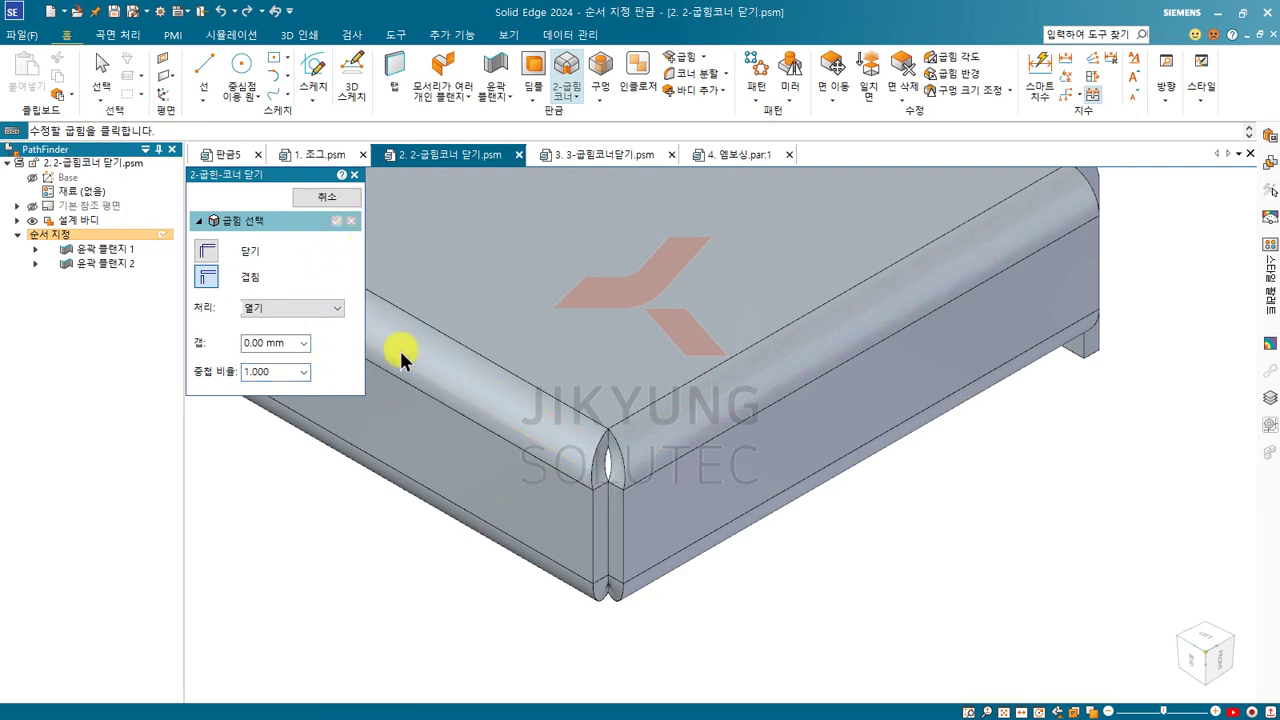
pyautogui.click(529, 420)
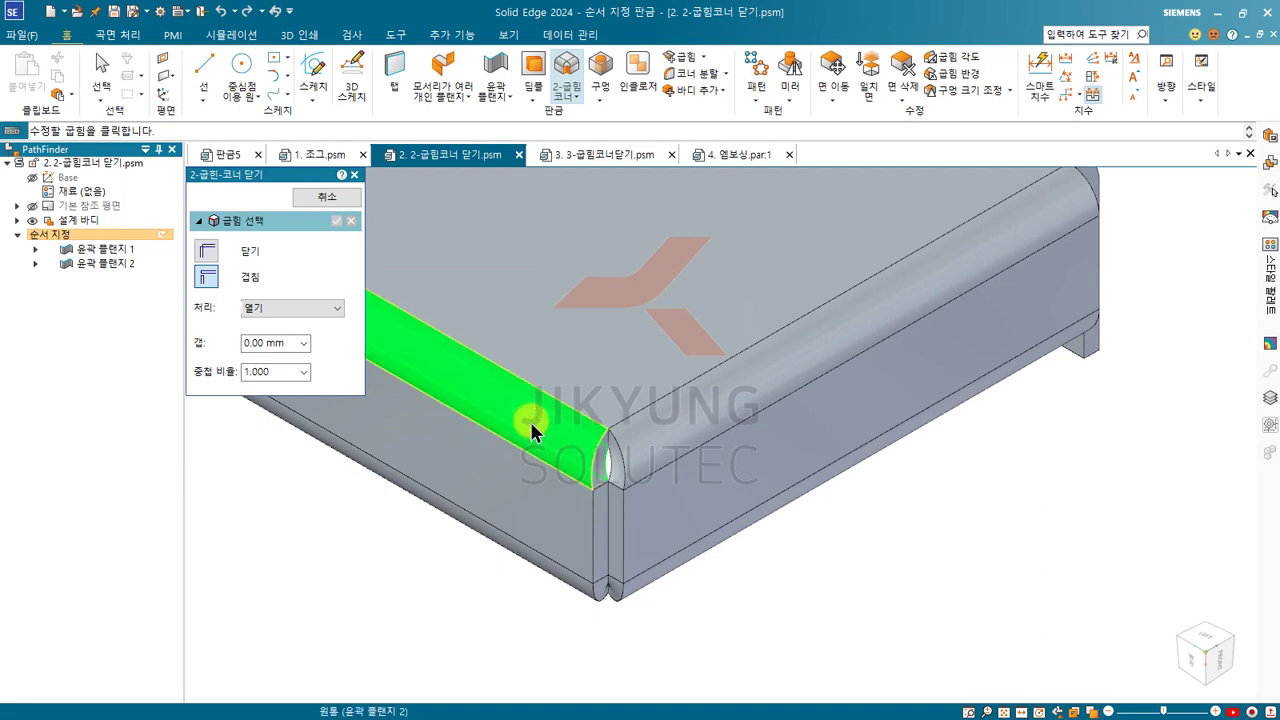
pyautogui.click(733, 403)
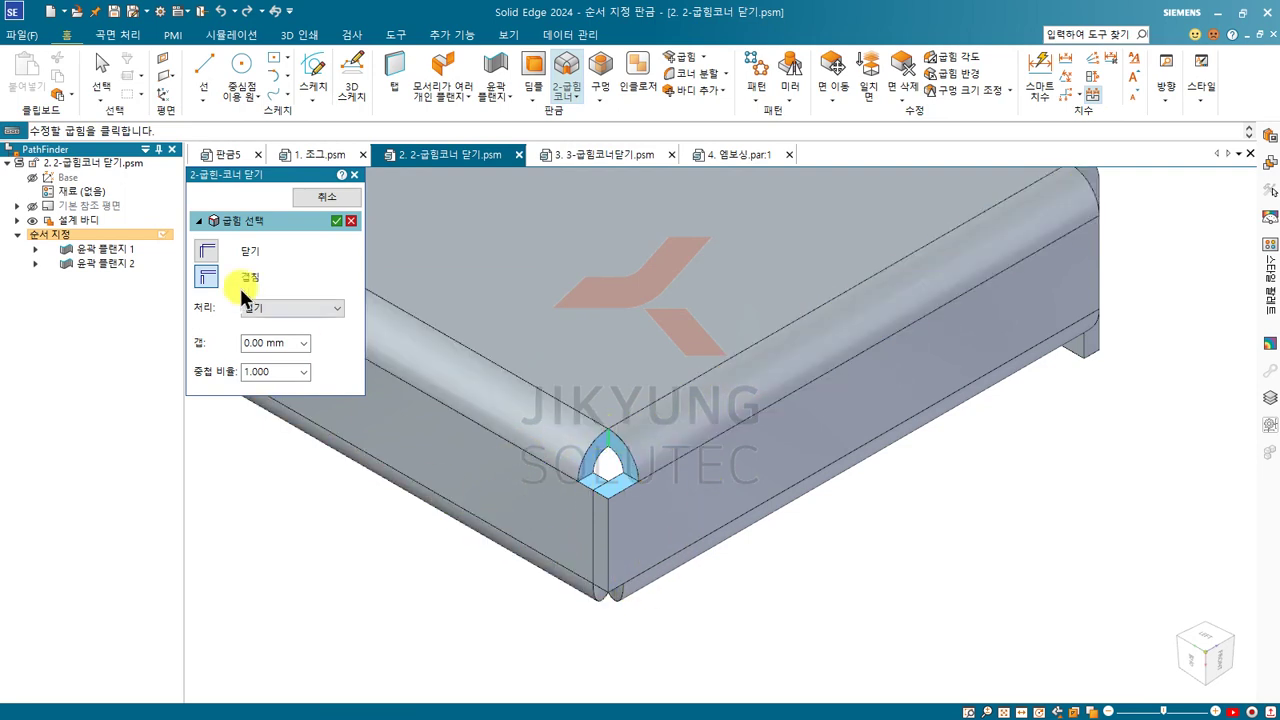
pyautogui.click(206, 277)
pyautogui.click(256, 310)
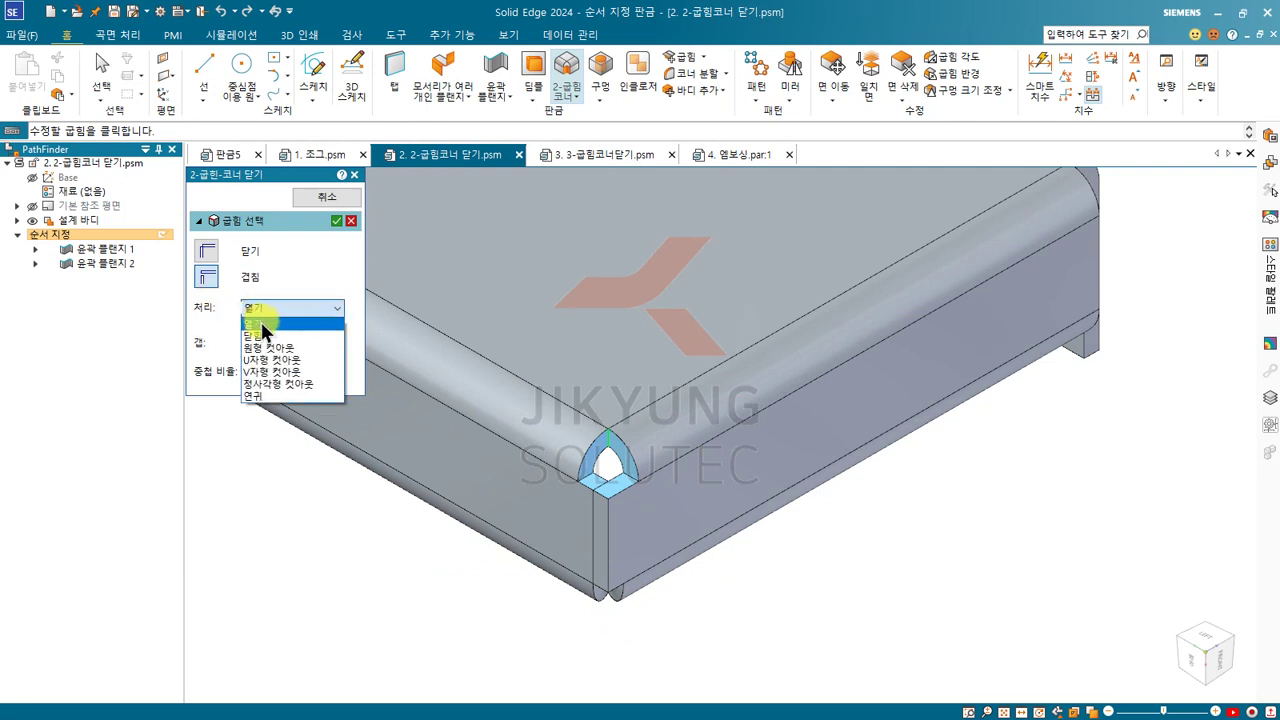
pyautogui.click(267, 325)
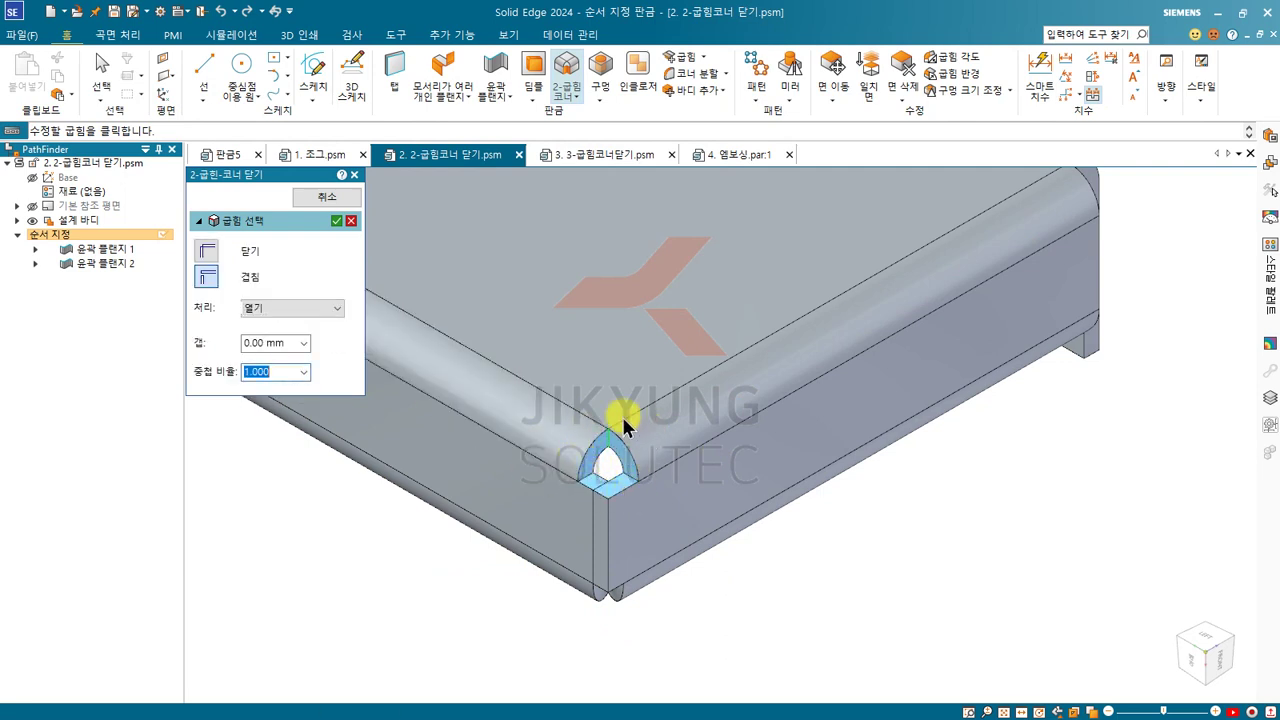
# Preview the Closed (닫힘) treatment on the corner, then apply a circular cutout (원형 컷아웃) with a 3 mm diameter
pyautogui.click(300, 310)
pyautogui.click(270, 336)
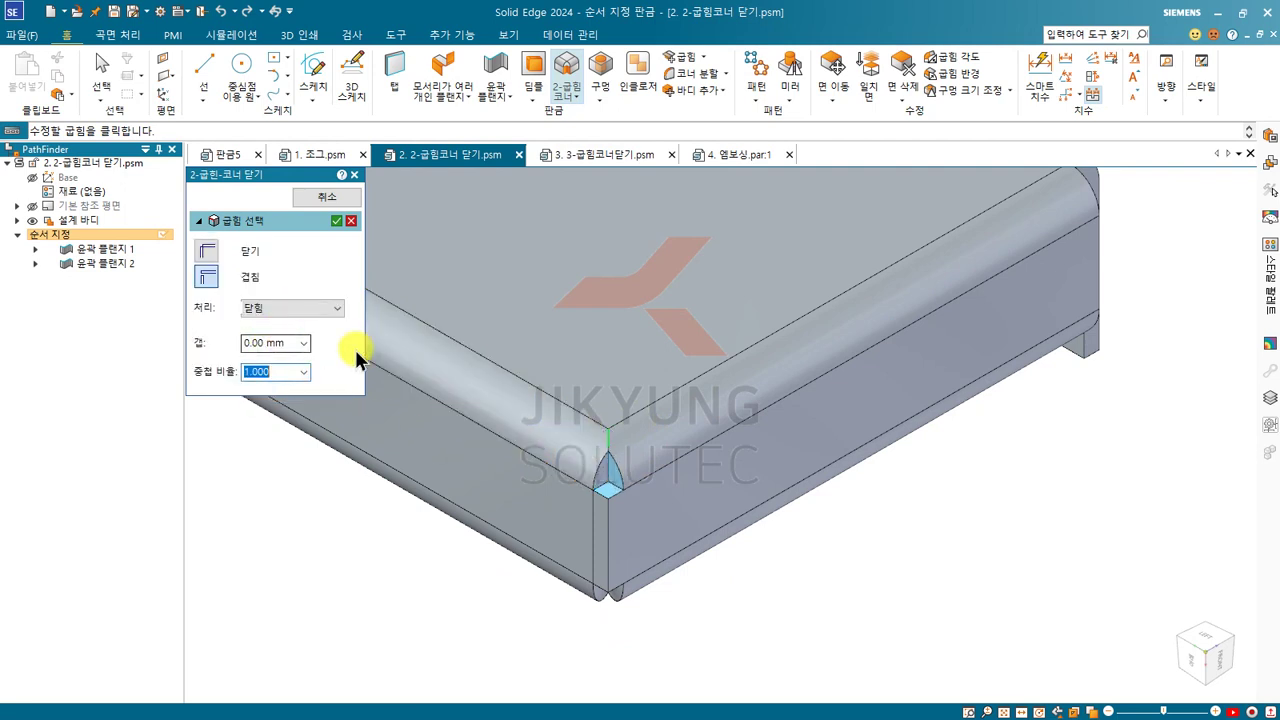
pyautogui.click(320, 310)
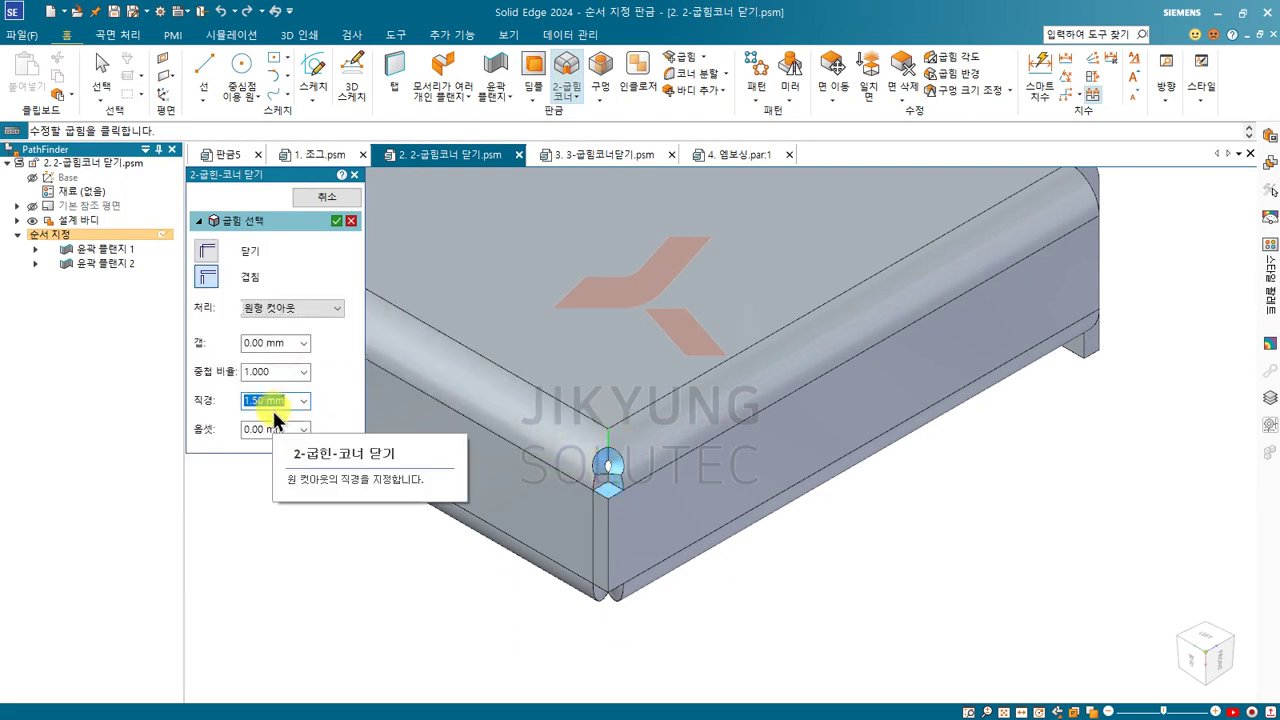
pyautogui.press('Return')
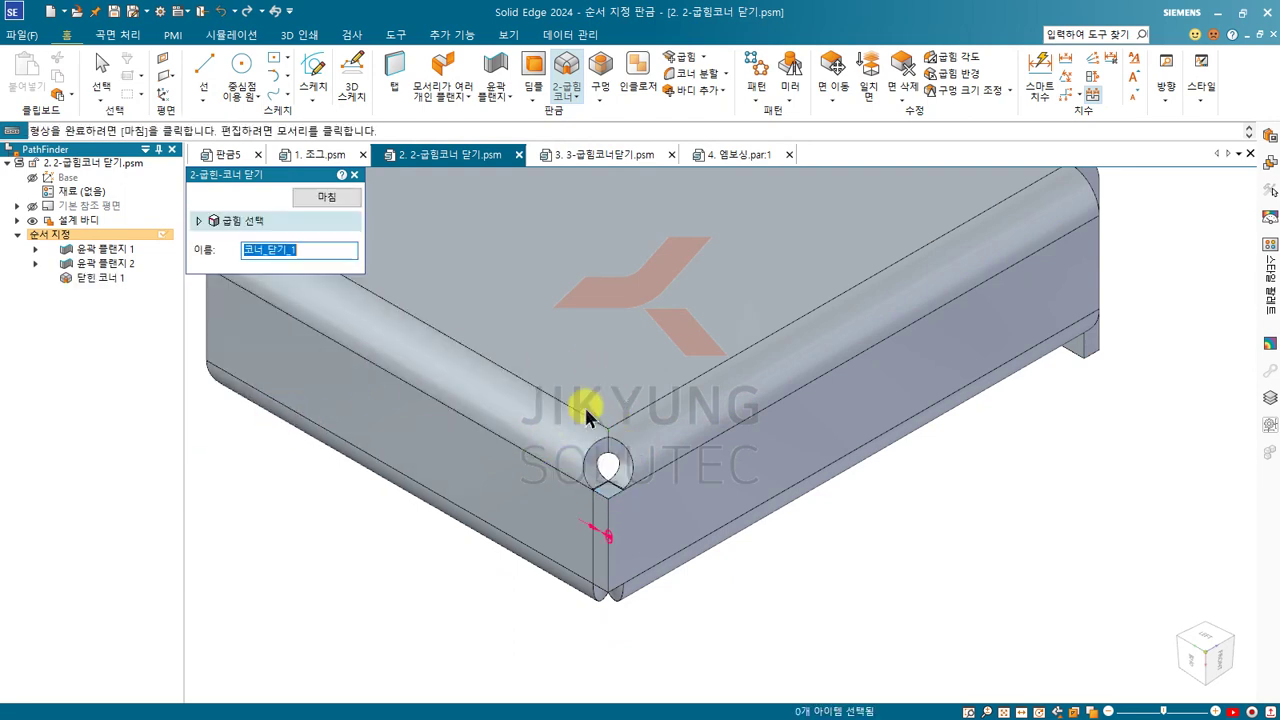
# Edit the closed corner's treatment, trying the U-shaped, V-shaped and square cutouts and choosing Miter (연귀)
pyautogui.click(263, 222)
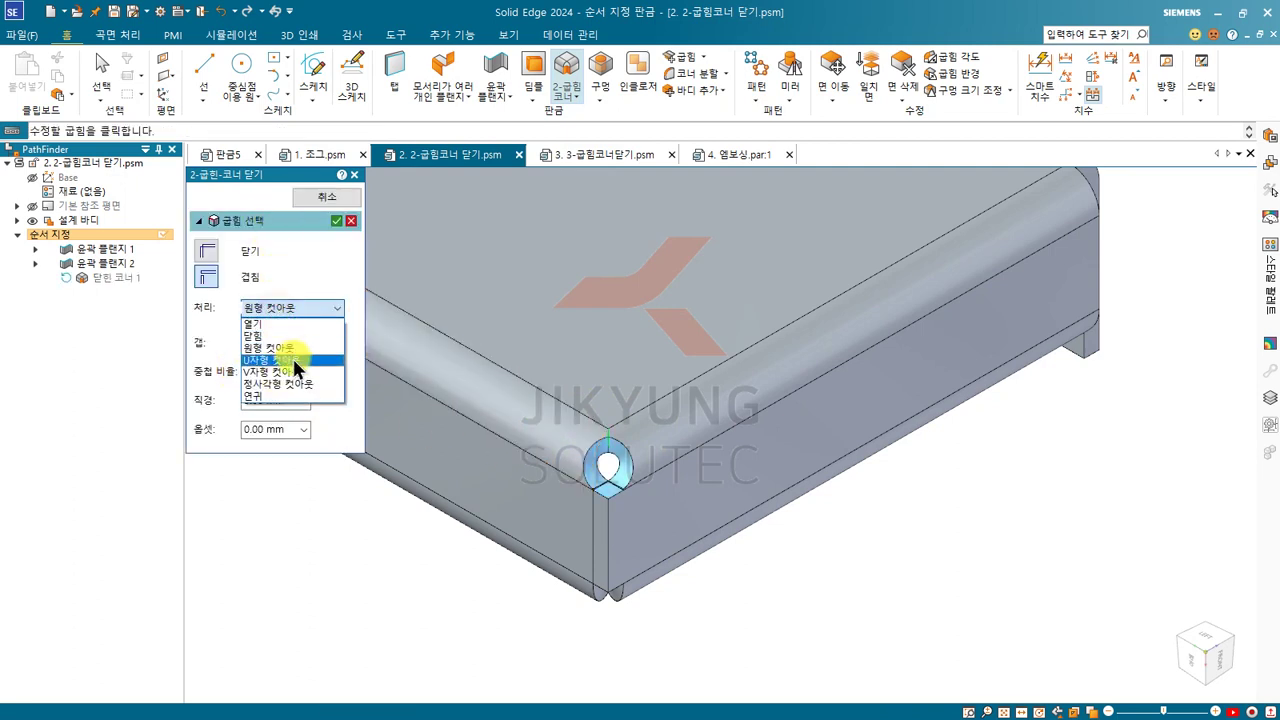
pyautogui.click(292, 356)
pyautogui.click(282, 307)
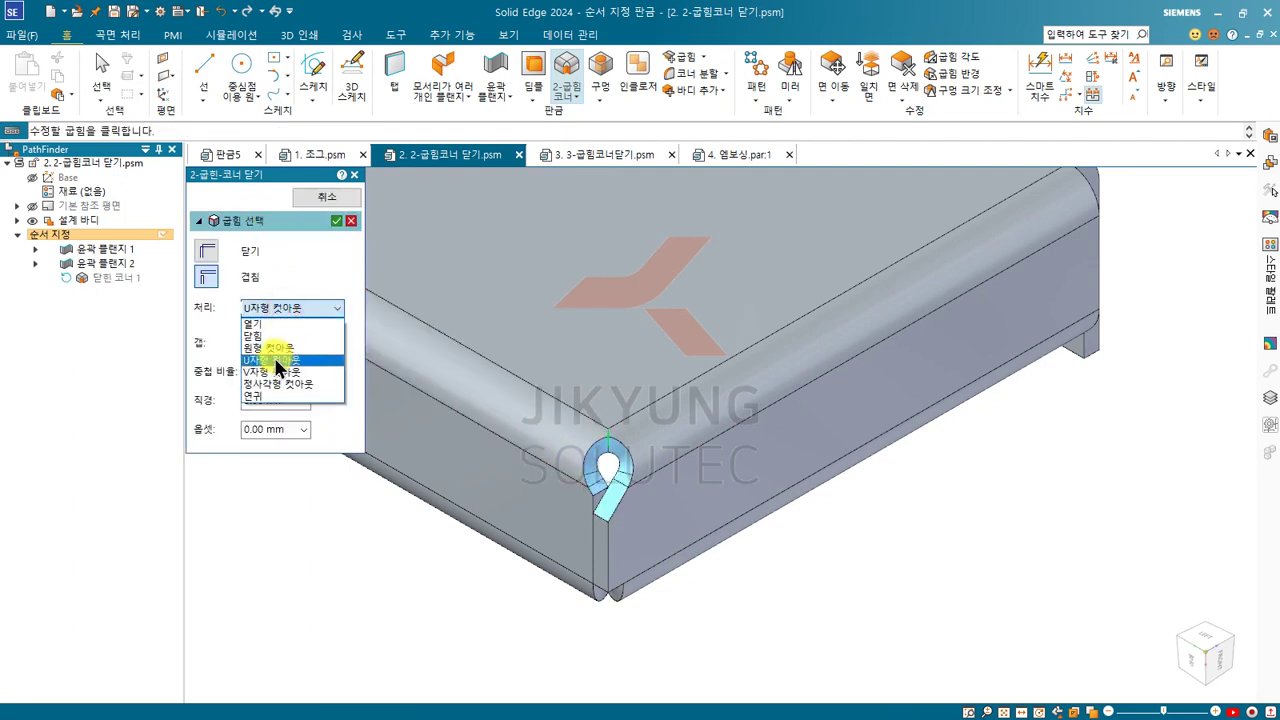
pyautogui.click(276, 371)
pyautogui.click(291, 296)
pyautogui.click(284, 383)
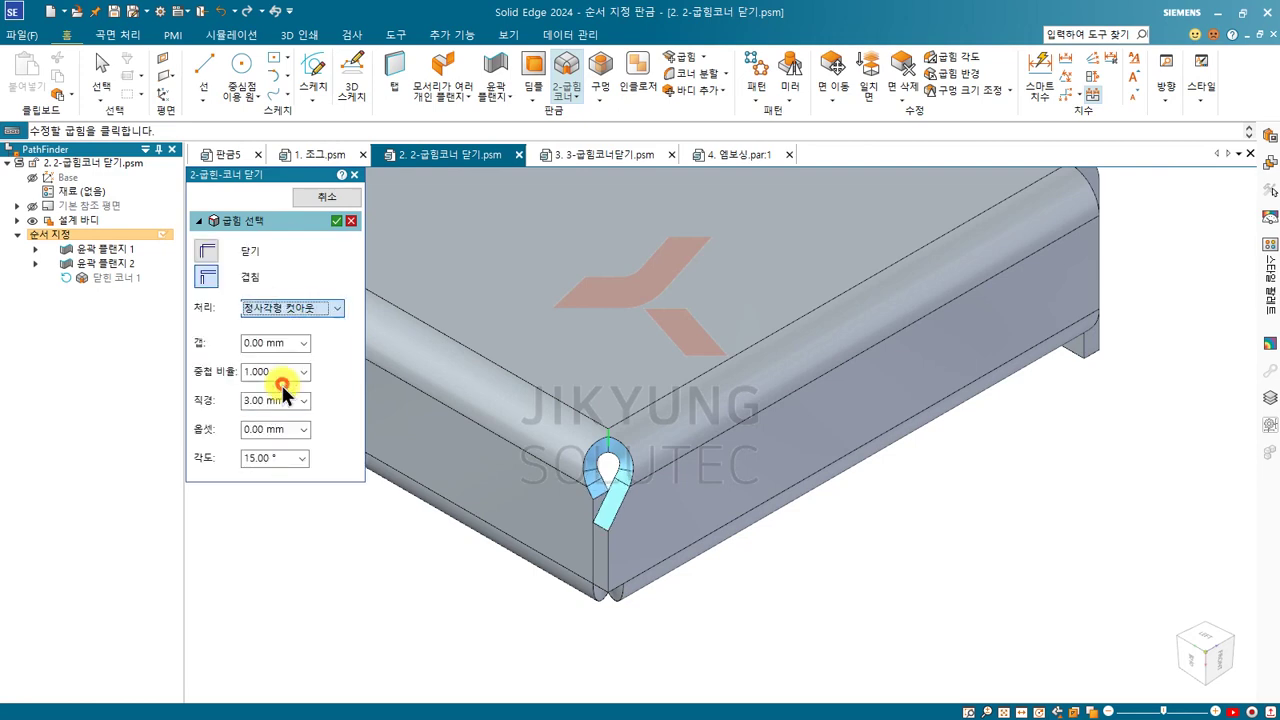
pyautogui.click(285, 308)
pyautogui.click(289, 391)
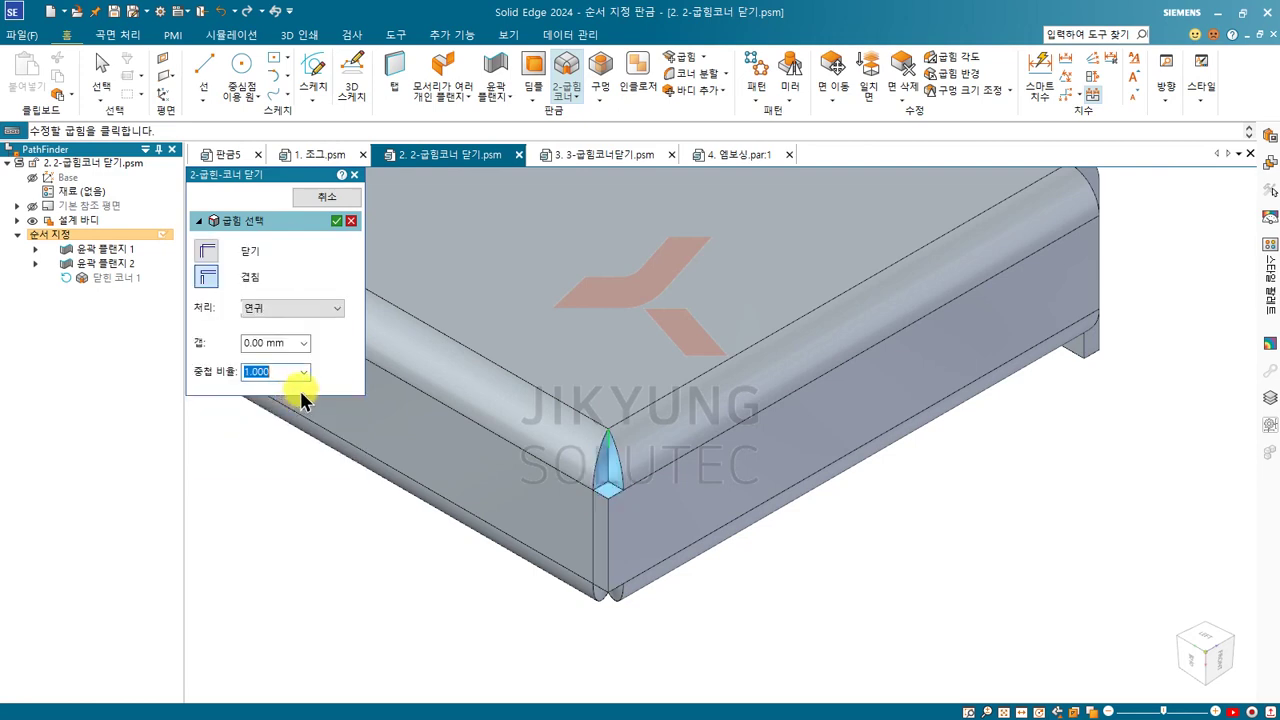
# Switch the mitered corner from overlap to Close (닫기) and accept the closed corner
pyautogui.click(212, 270)
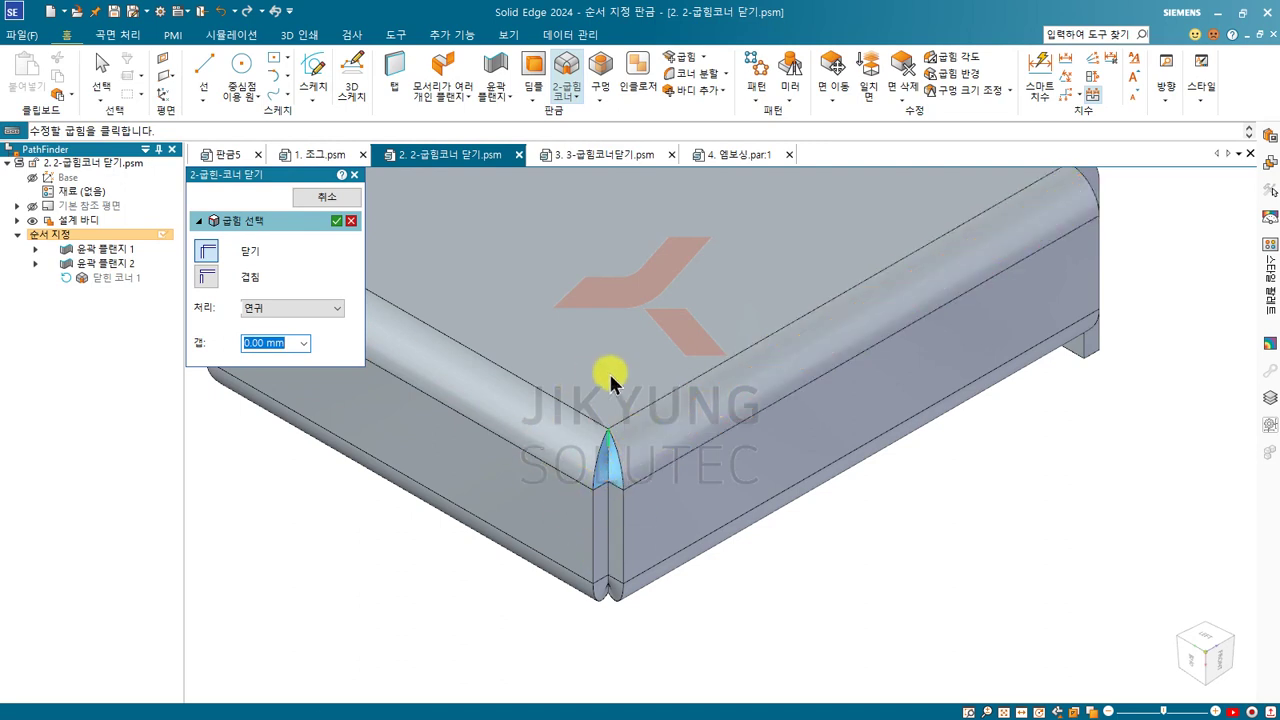
pyautogui.click(638, 484)
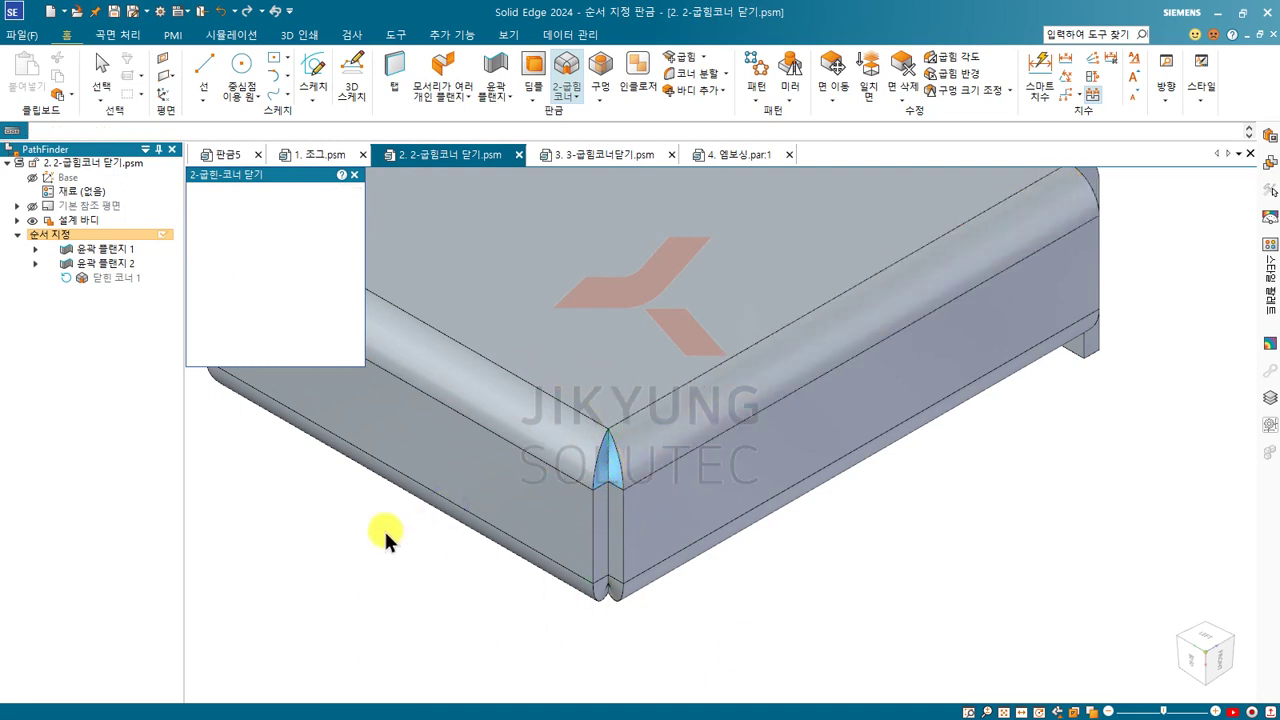
pyautogui.rightClick(344, 543)
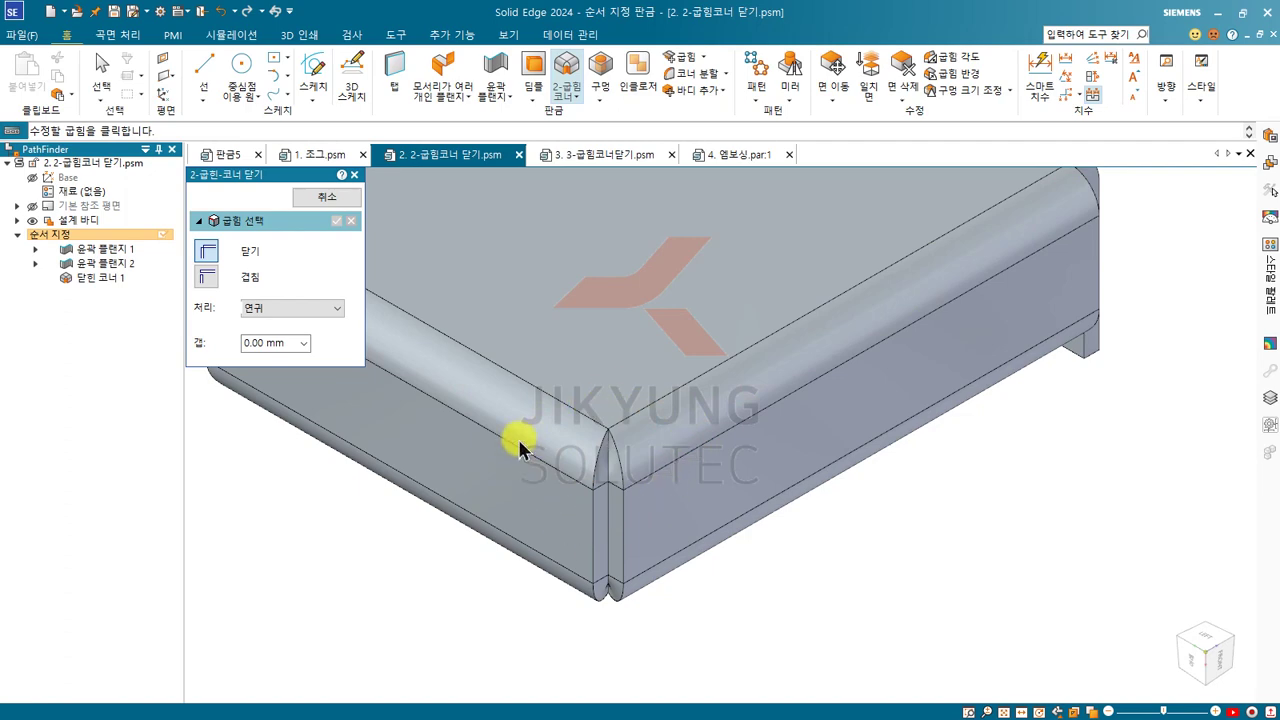
# In the 3. 3-굽힘코너닫기.psm document, start a 3-bend corner closure (3-굽힘 코너 닫기) and select the two upper outer bends
pyautogui.click(580, 155)
pyautogui.scroll(-1, 433, 335)
pyautogui.scroll(2, 773, 425)
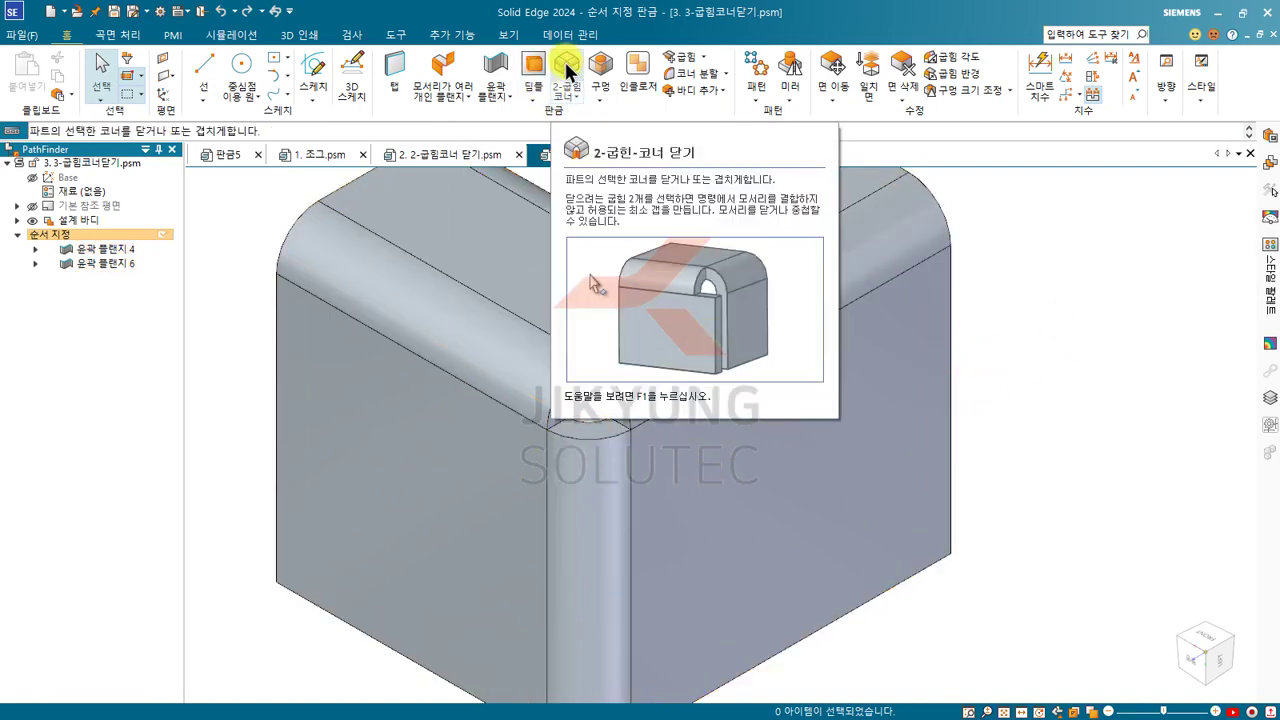
pyautogui.click(577, 93)
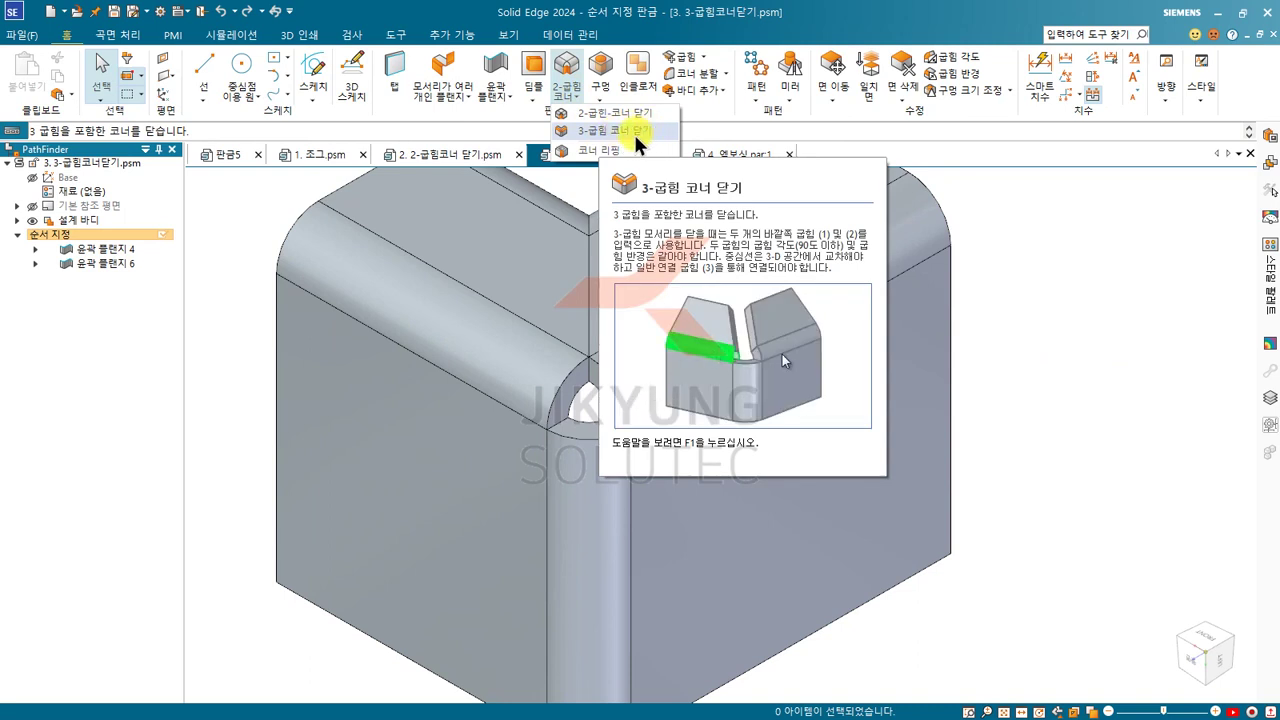
pyautogui.click(633, 131)
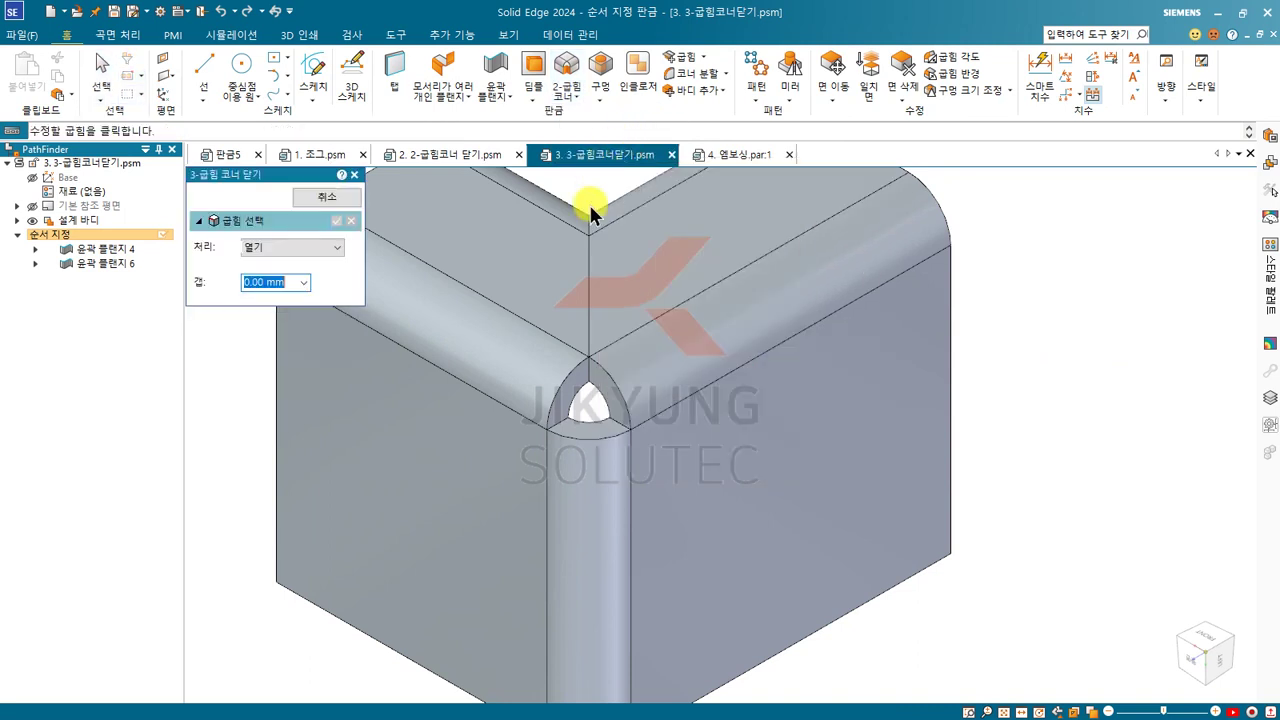
pyautogui.click(437, 317)
pyautogui.click(659, 347)
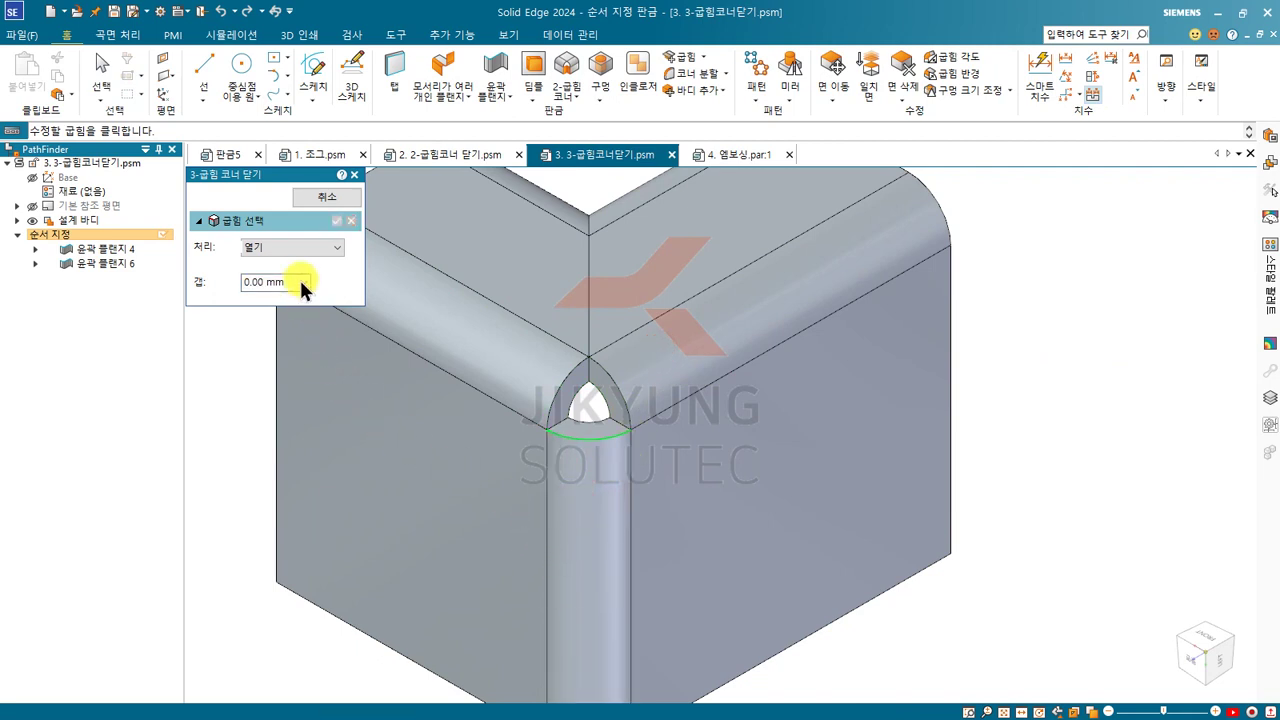
# Preview the Closed (닫힘) treatment, then apply a circular cutout (원형 컷아웃) with a 5 mm diameter to the three-bend corner
pyautogui.click(297, 249)
pyautogui.click(274, 274)
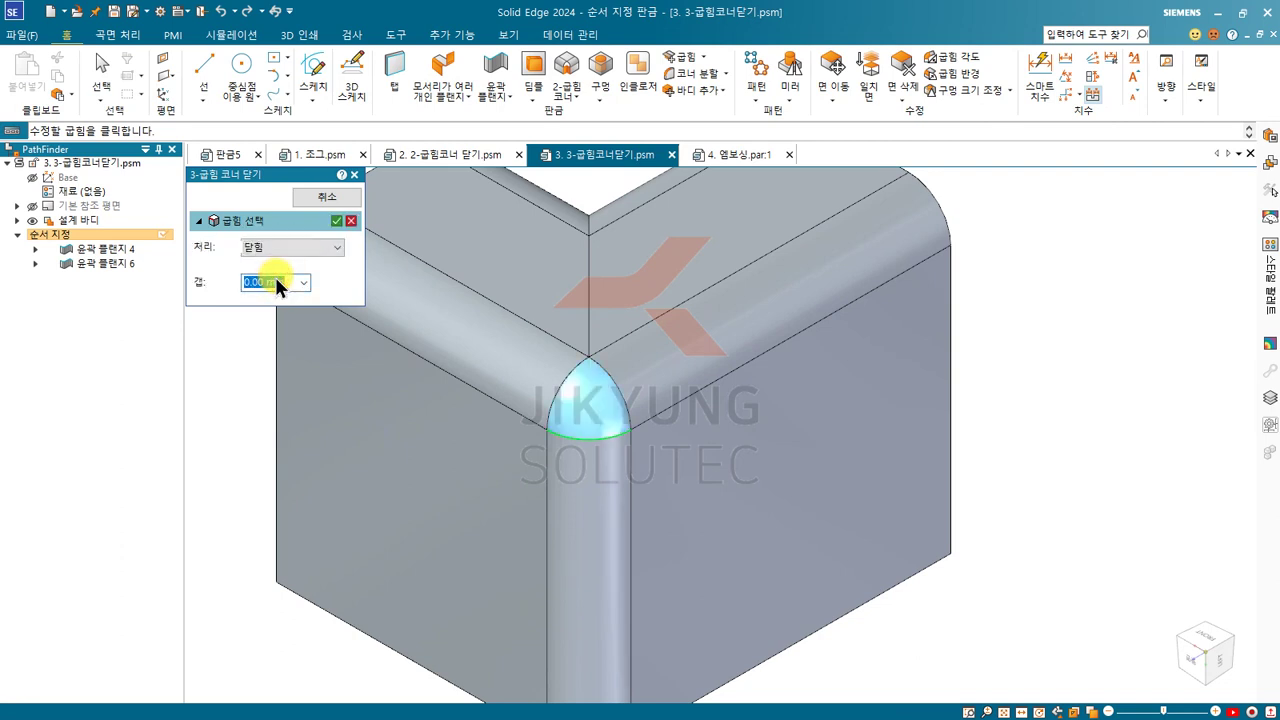
pyautogui.click(329, 250)
pyautogui.click(299, 287)
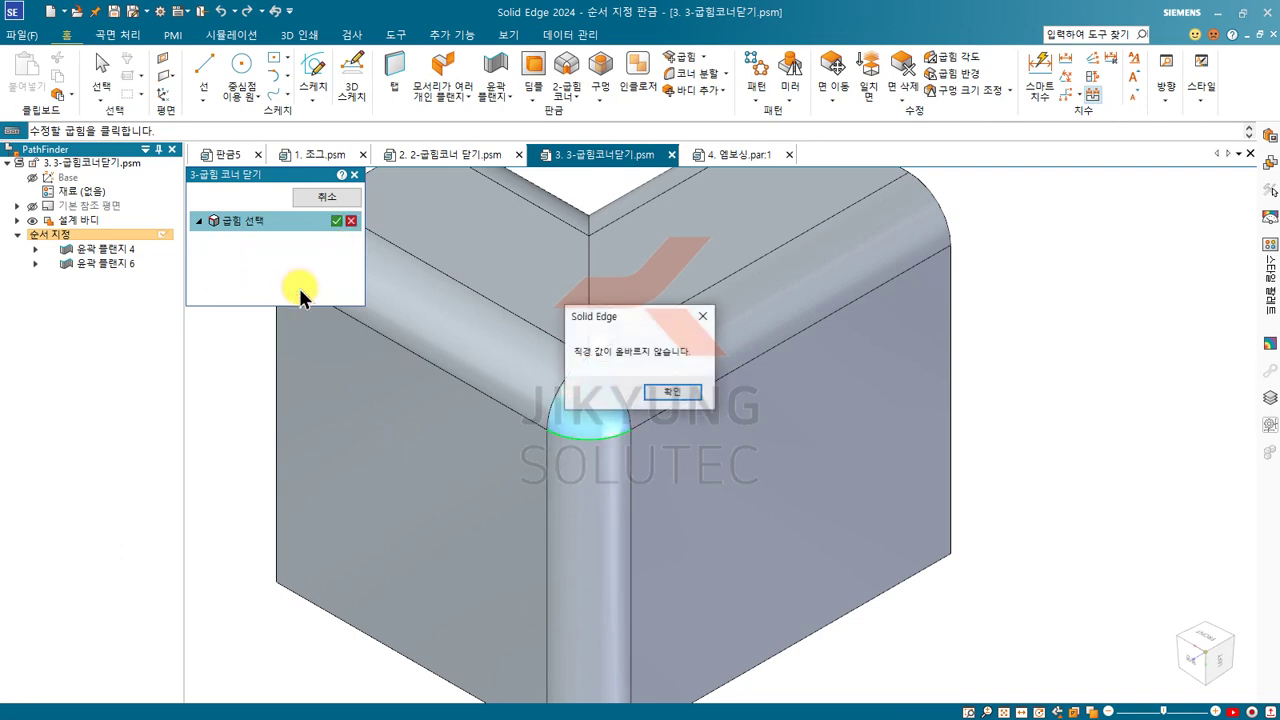
pyautogui.click(672, 392)
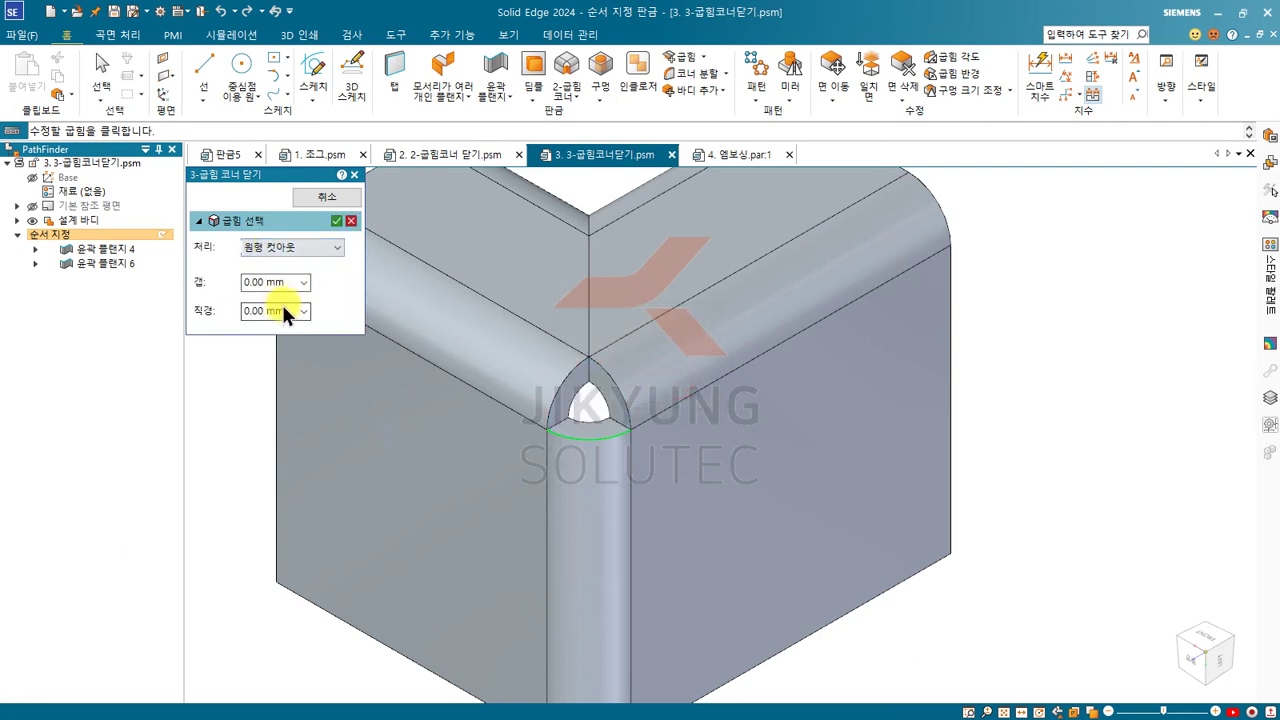
pyautogui.write('5')
pyautogui.press('Return')
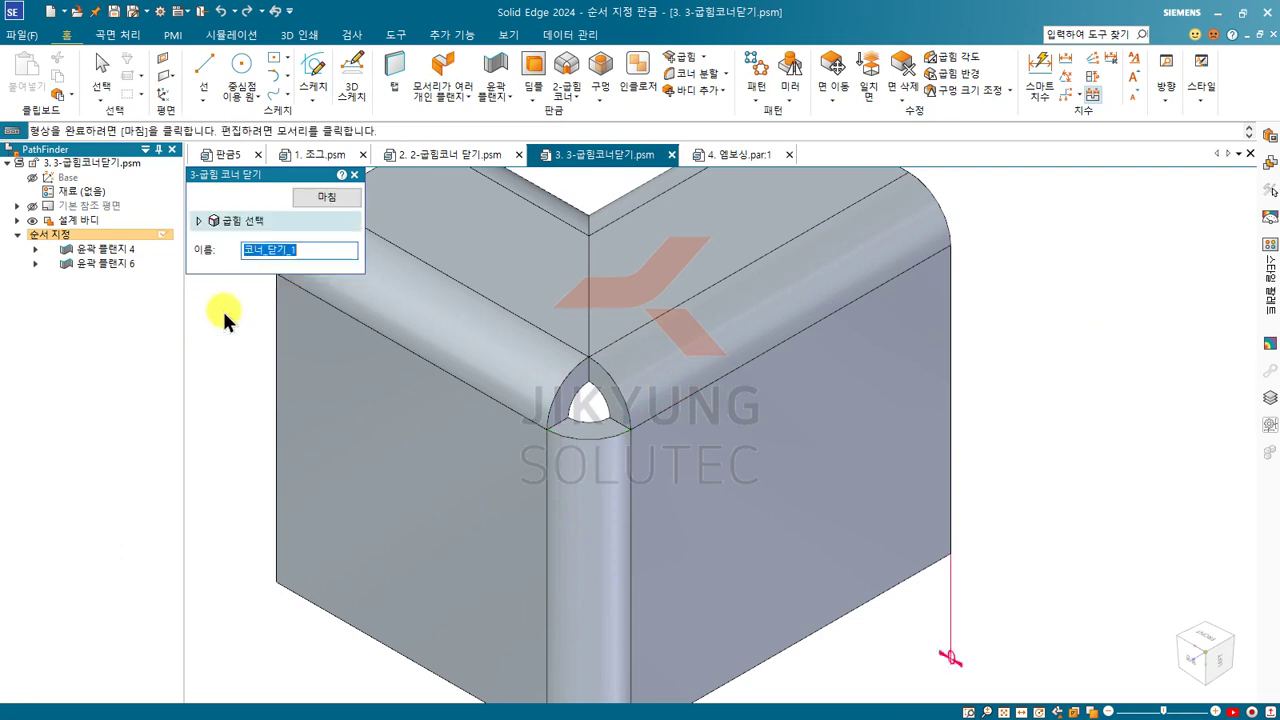
# Set the three-bend corner's circular cutout diameter to 10 mm
pyautogui.click(223, 220)
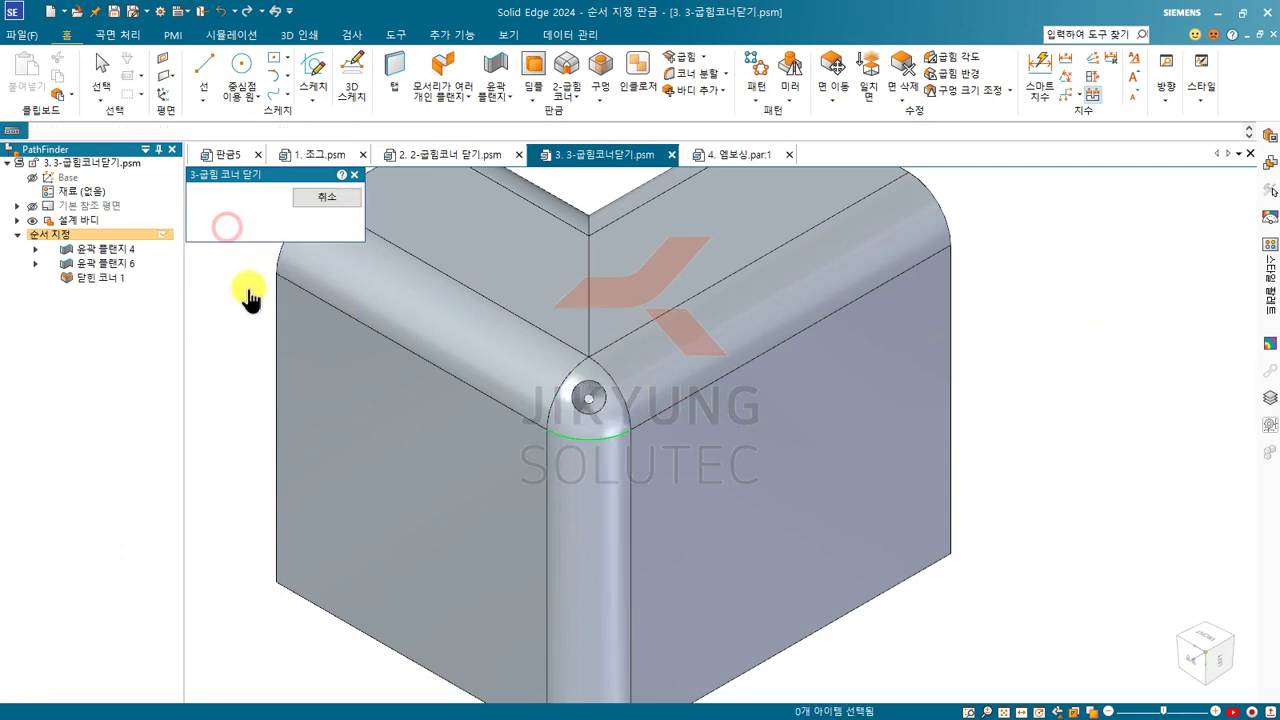
pyautogui.click(266, 309)
pyautogui.write('1')
pyautogui.press('Return')
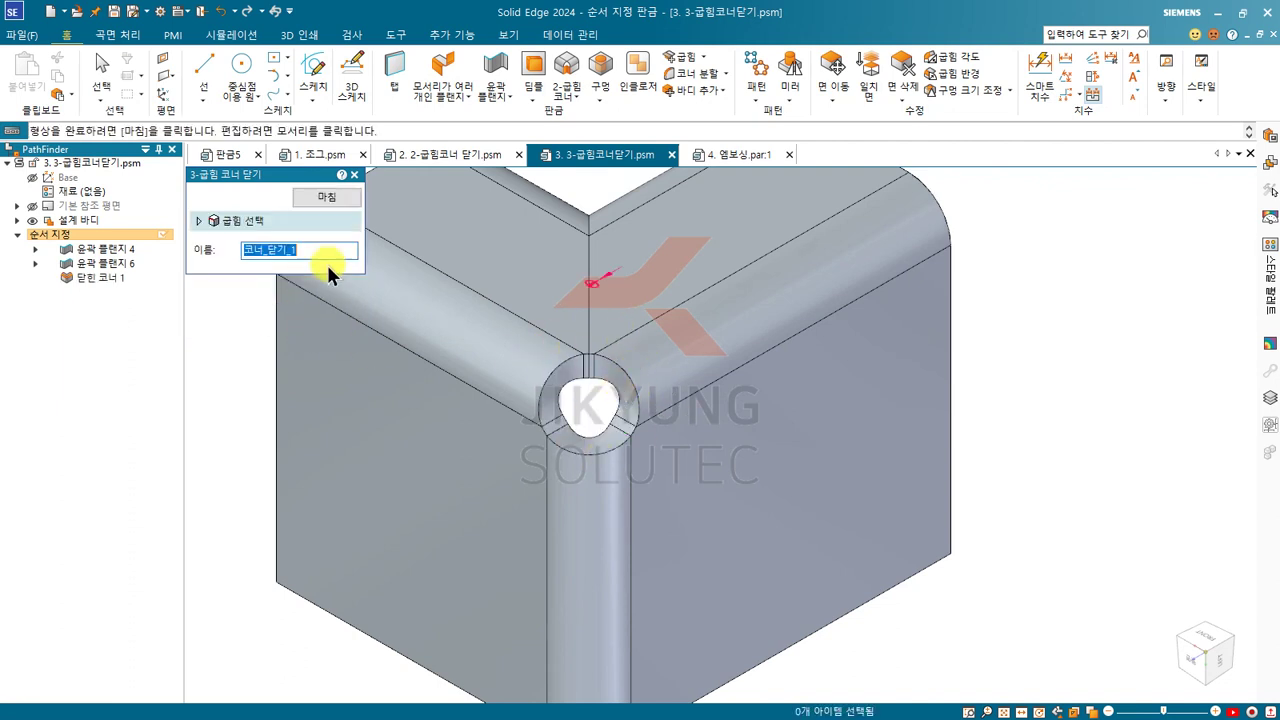
# Change the three-bend corner's treatment to Open (열기) and accept the feature
pyautogui.click(266, 232)
pyautogui.click(275, 244)
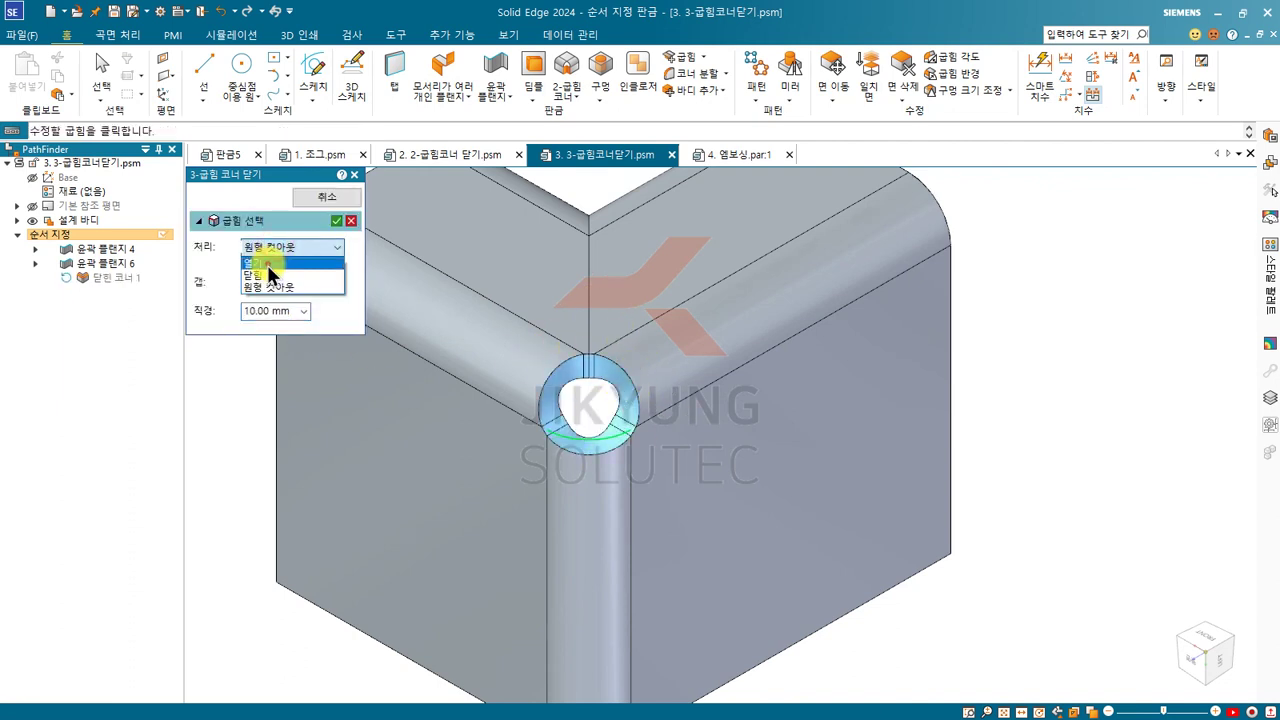
pyautogui.click(266, 262)
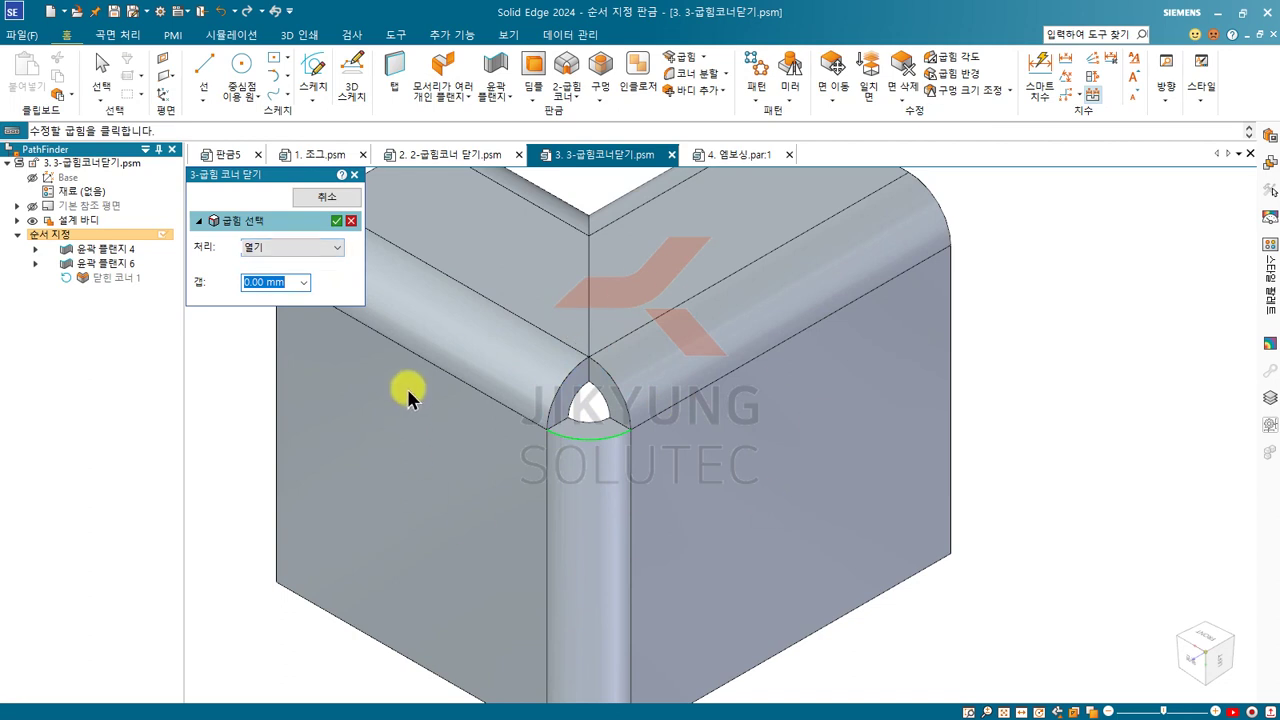
pyautogui.press('Return')
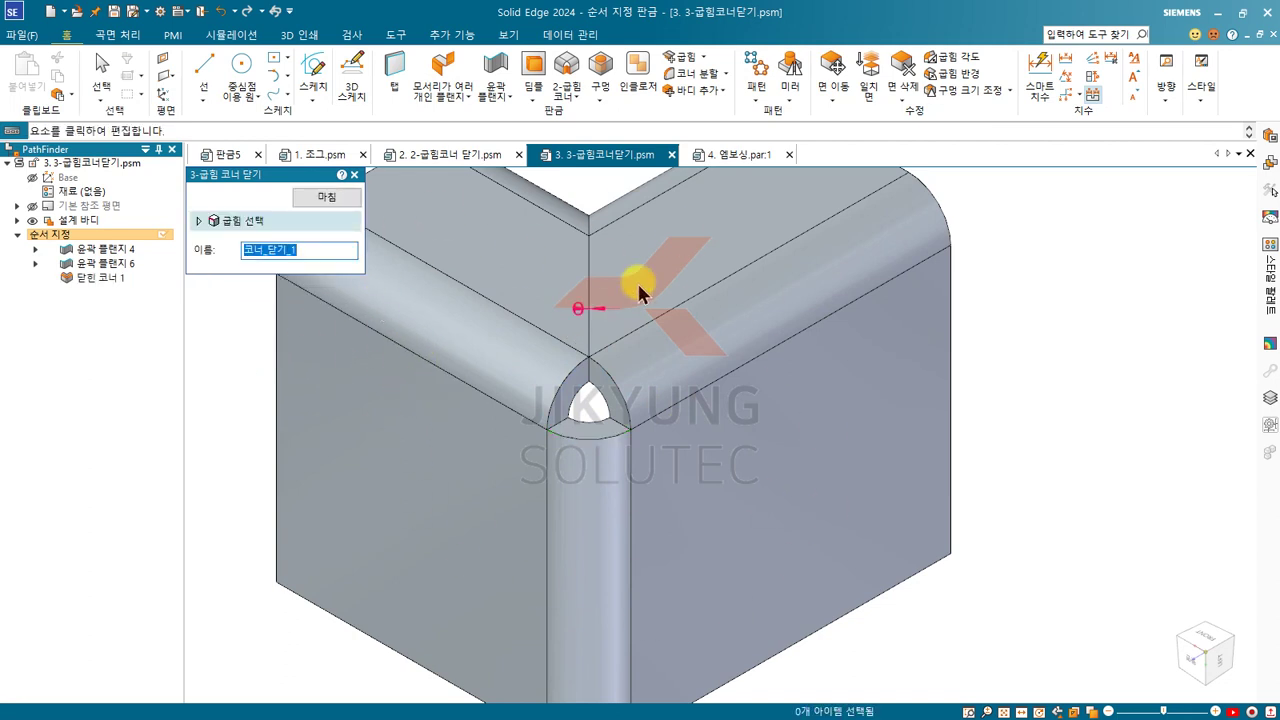
# In the 판금5 document, start a dimple (딤플) on the sheet's upper face and sketch its rectangular profile just below the hole
pyautogui.click(218, 155)
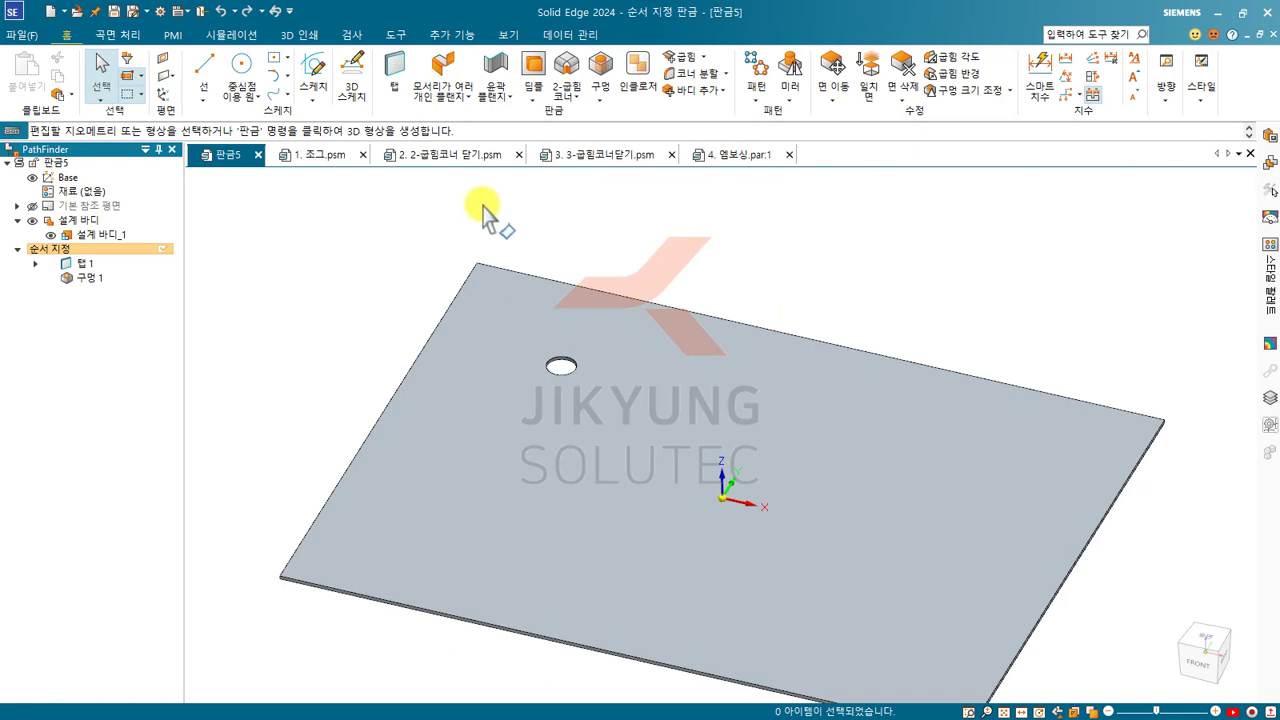
pyautogui.click(533, 72)
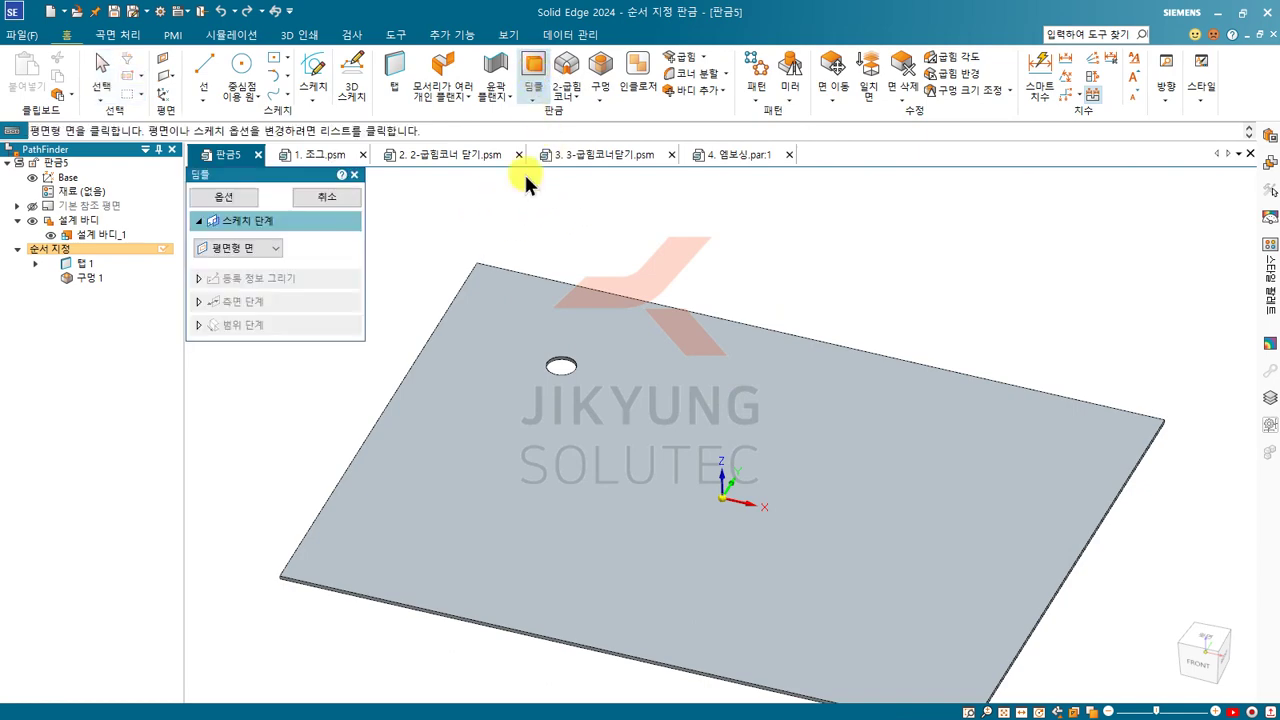
pyautogui.click(487, 434)
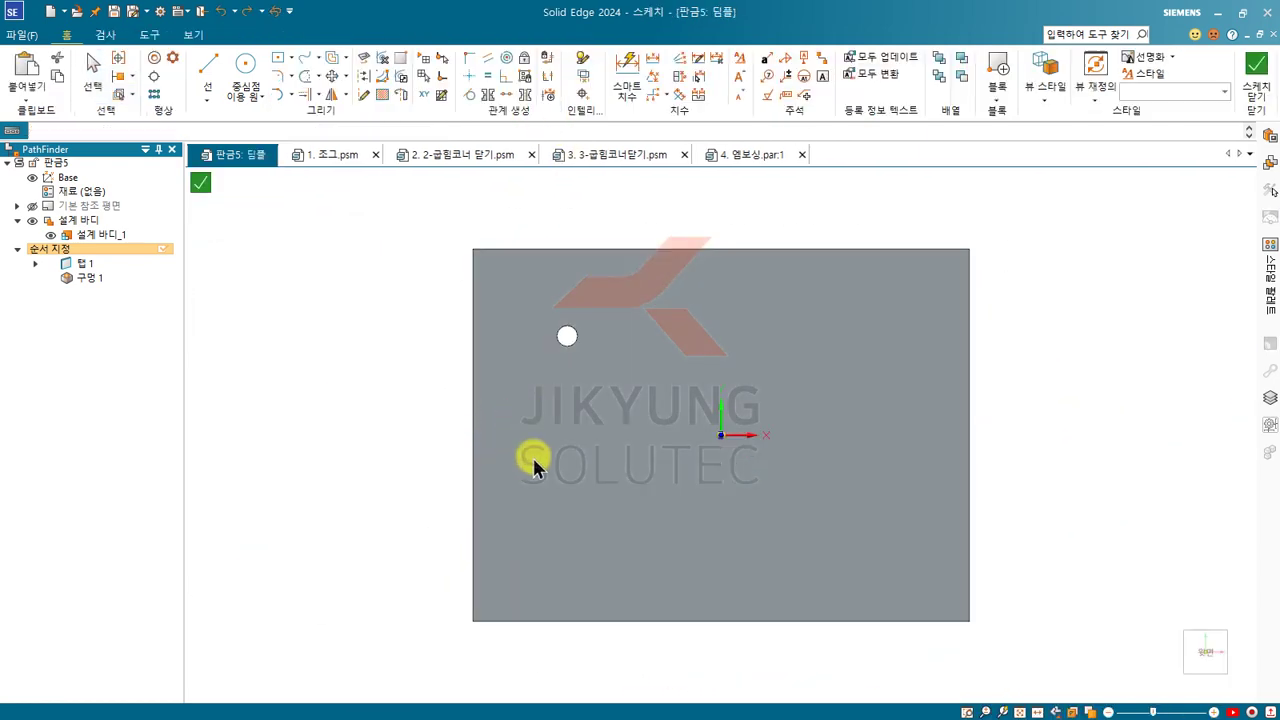
pyautogui.click(278, 58)
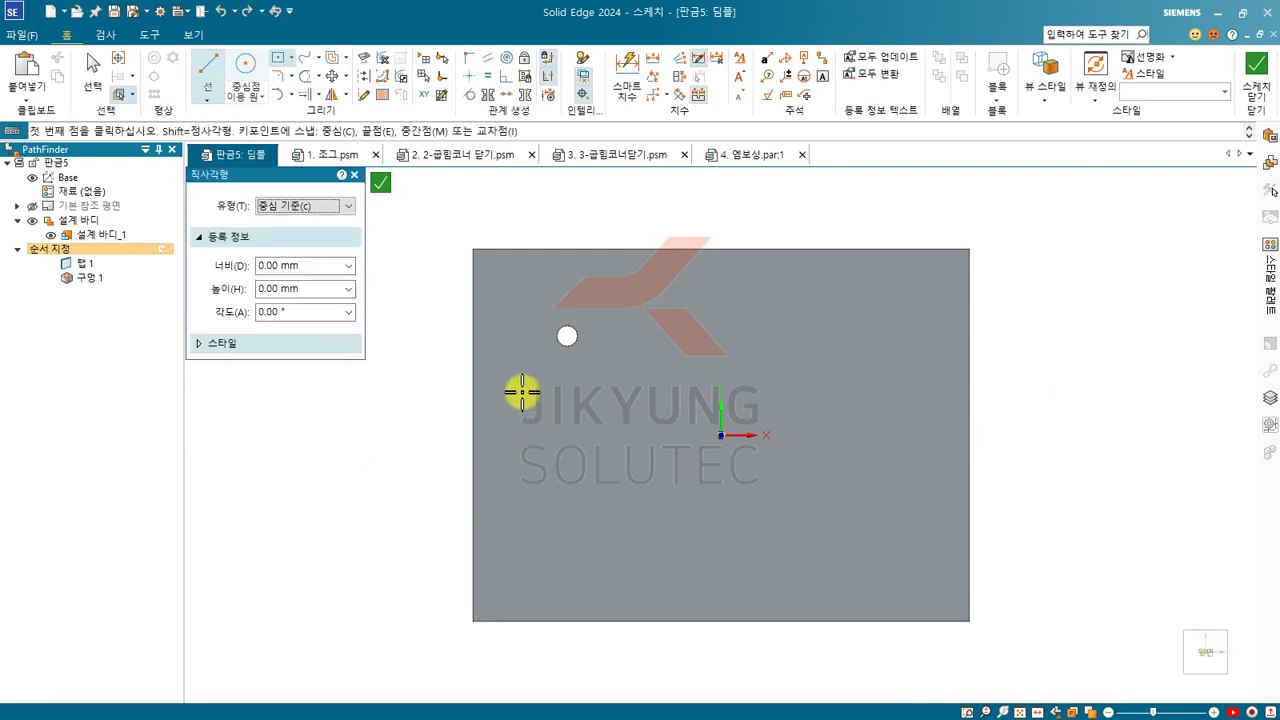
pyautogui.moveTo(516, 377); pyautogui.dragTo(575, 428)
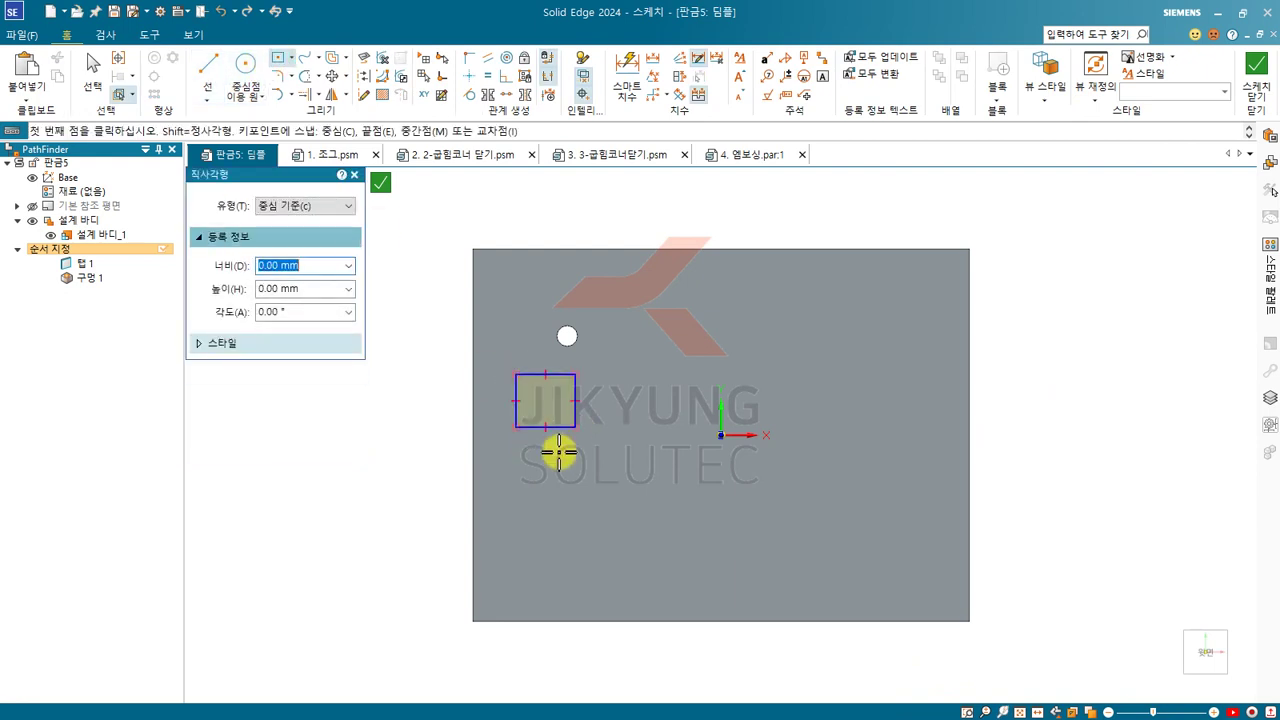
pyautogui.click(1257, 74)
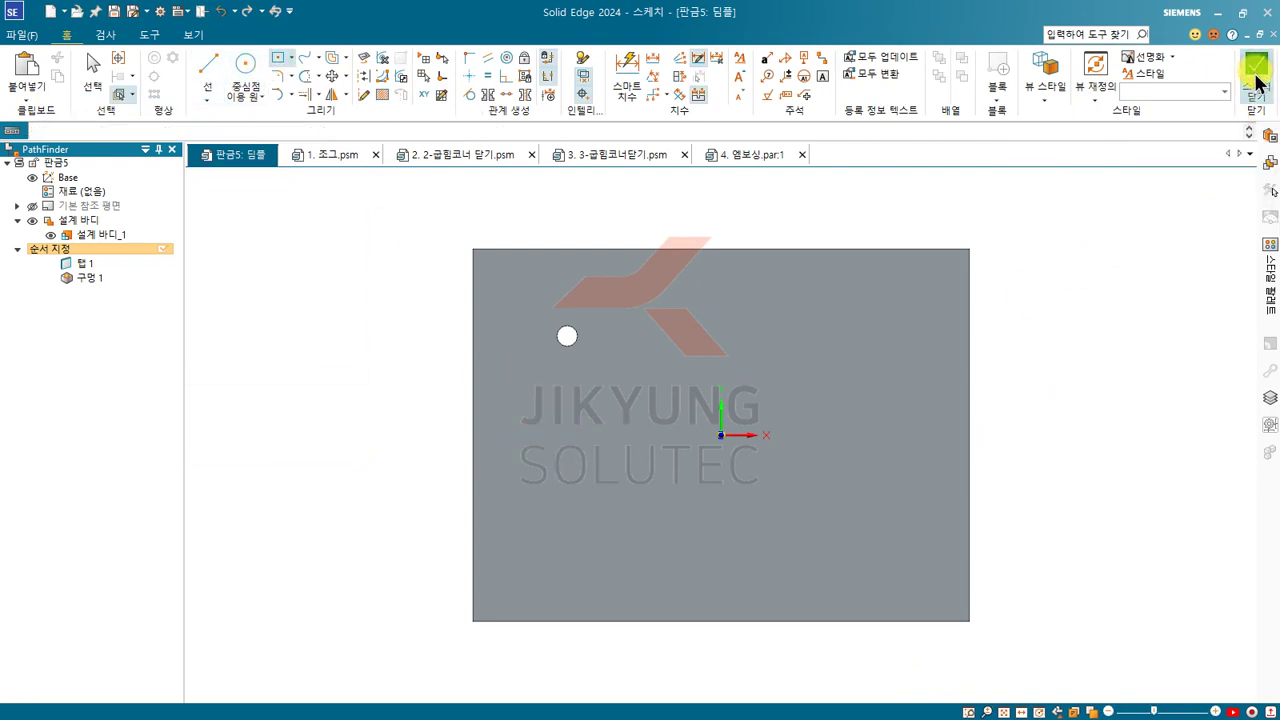
# Extend the rectangular dimple downward below the sheet, placing its depth freehand
pyautogui.scroll(-2, 493, 512)
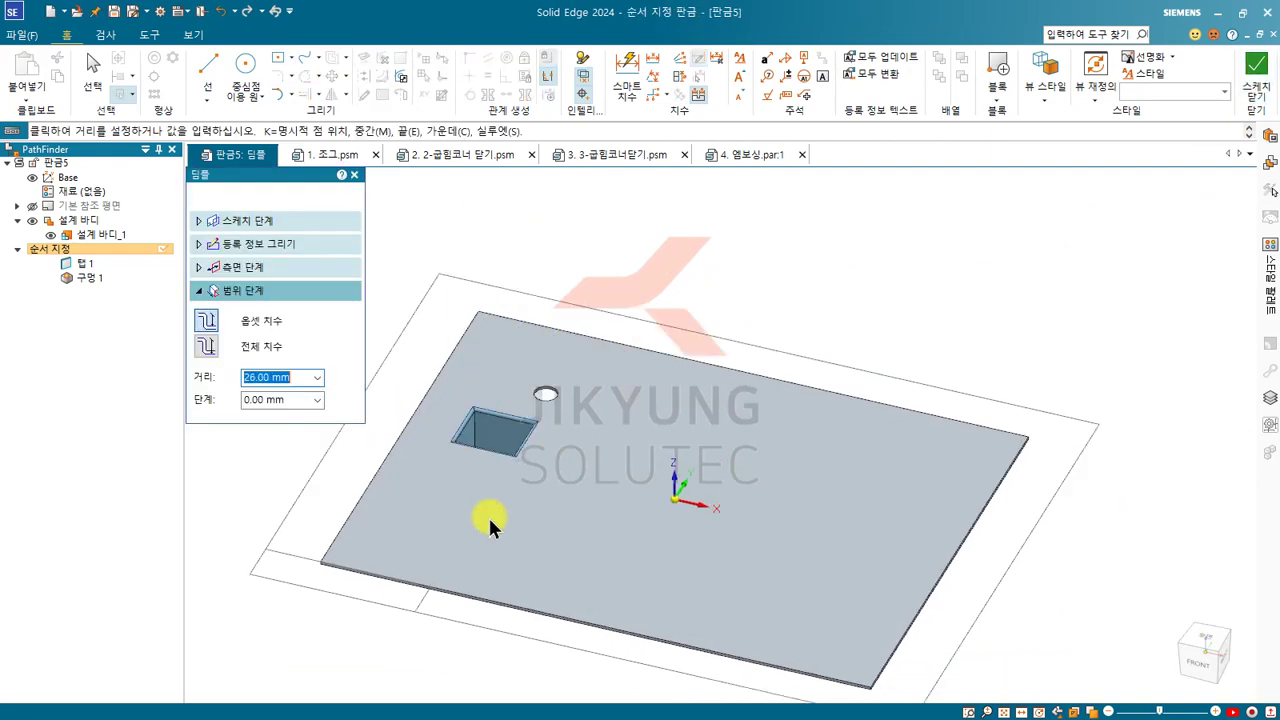
pyautogui.moveTo(489, 516); pyautogui.dragTo(512, 455, button='middle')
pyautogui.click(491, 549)
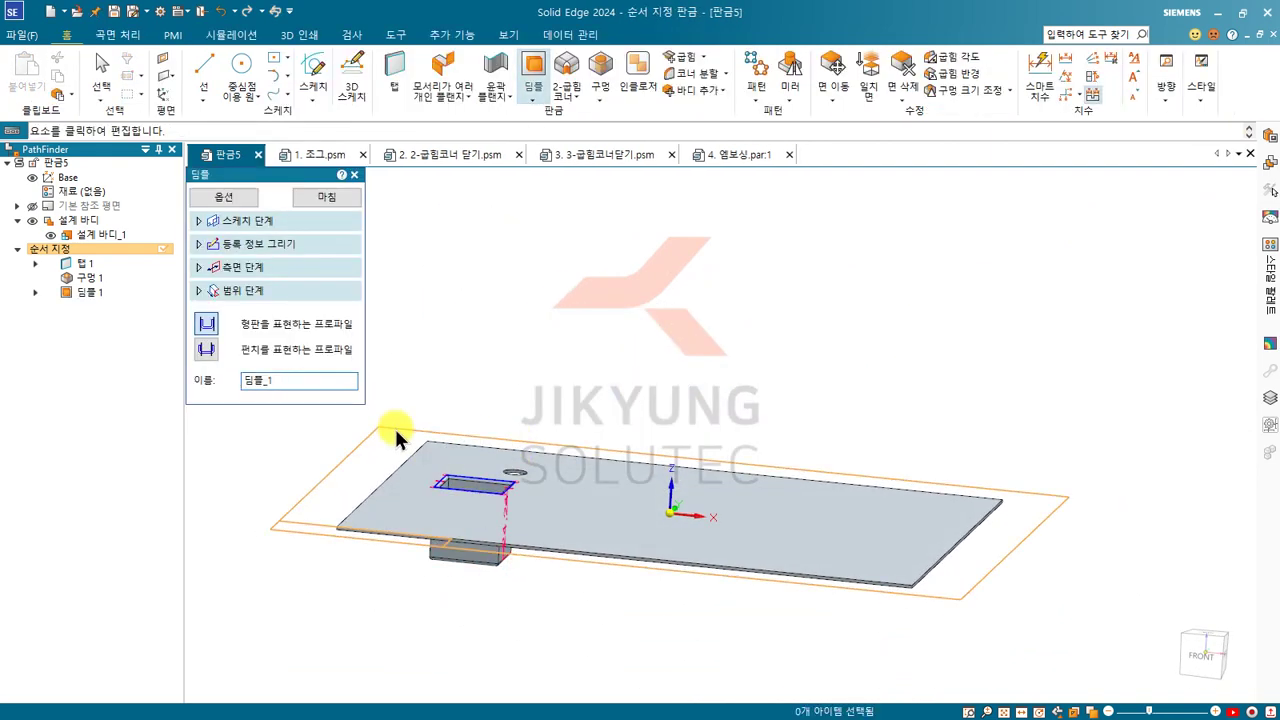
pyautogui.moveTo(394, 426); pyautogui.dragTo(641, 497, button='middle')
pyautogui.moveTo(578, 372); pyautogui.dragTo(330, 528, button='middle')
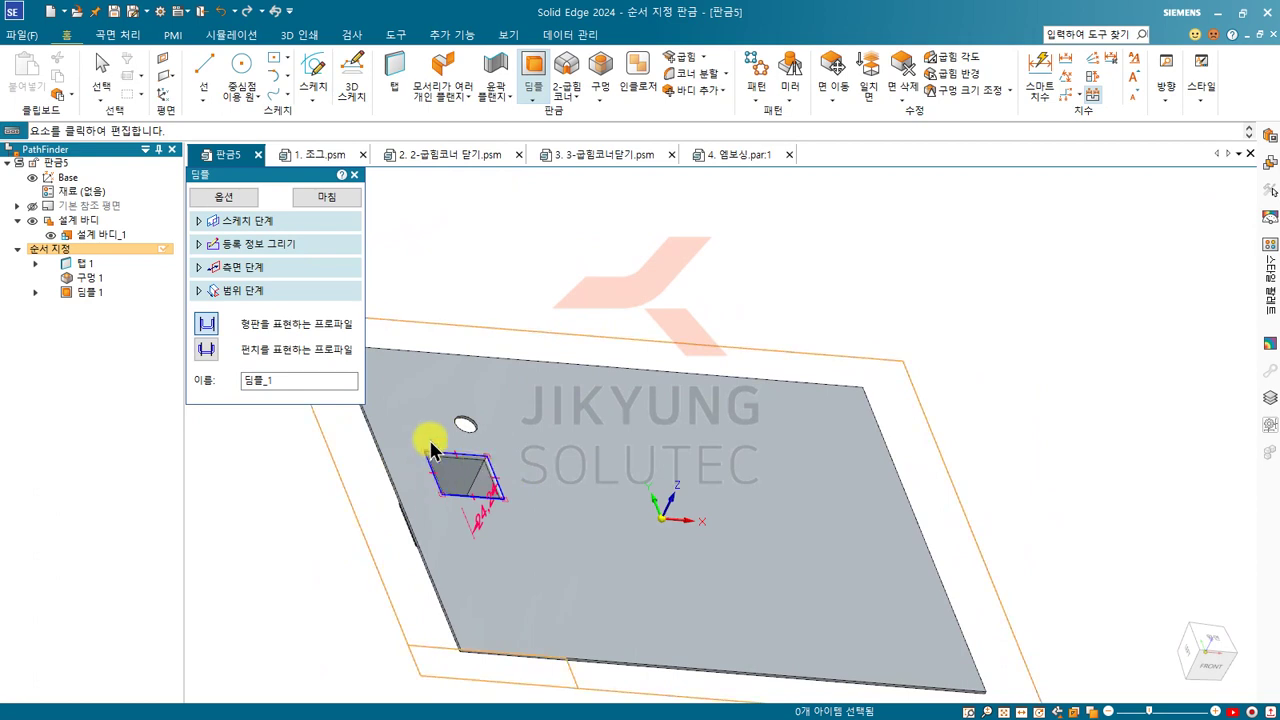
# Set the dimple's taper angle (테이퍼 각도) to 10° and accept the feature
pyautogui.click(223, 198)
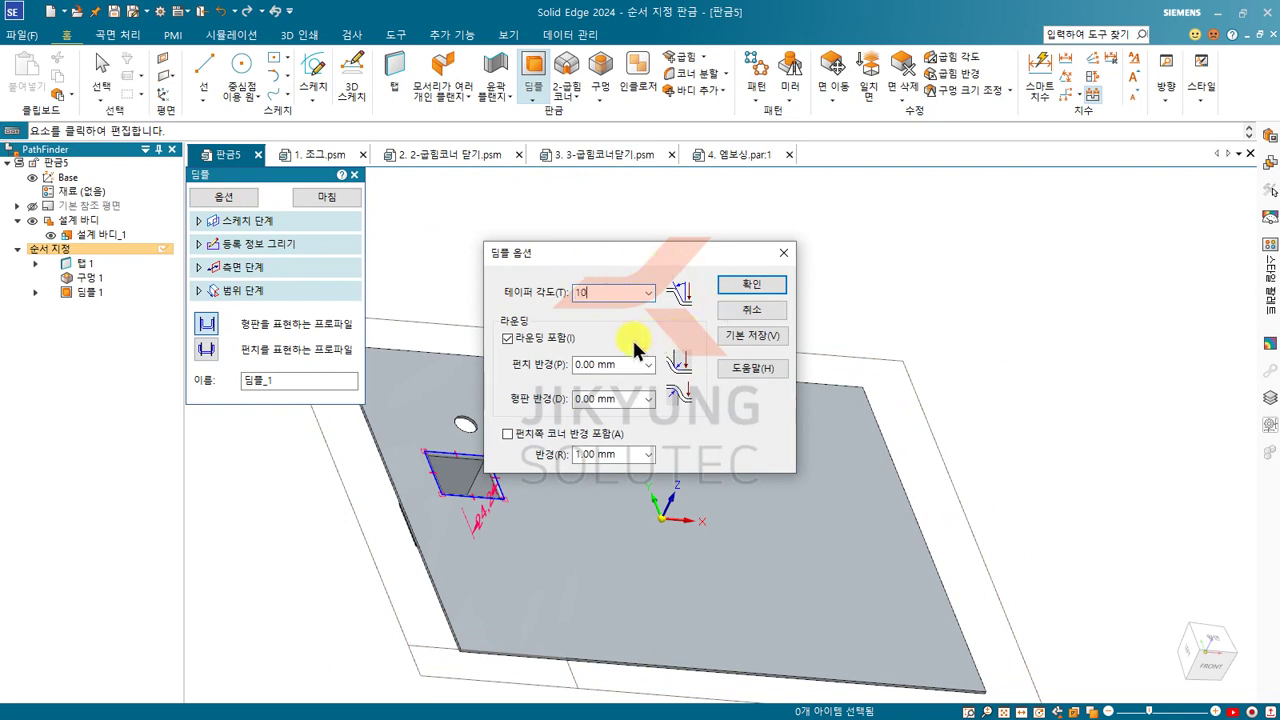
pyautogui.click(751, 284)
pyautogui.moveTo(506, 434); pyautogui.dragTo(427, 450, button='middle')
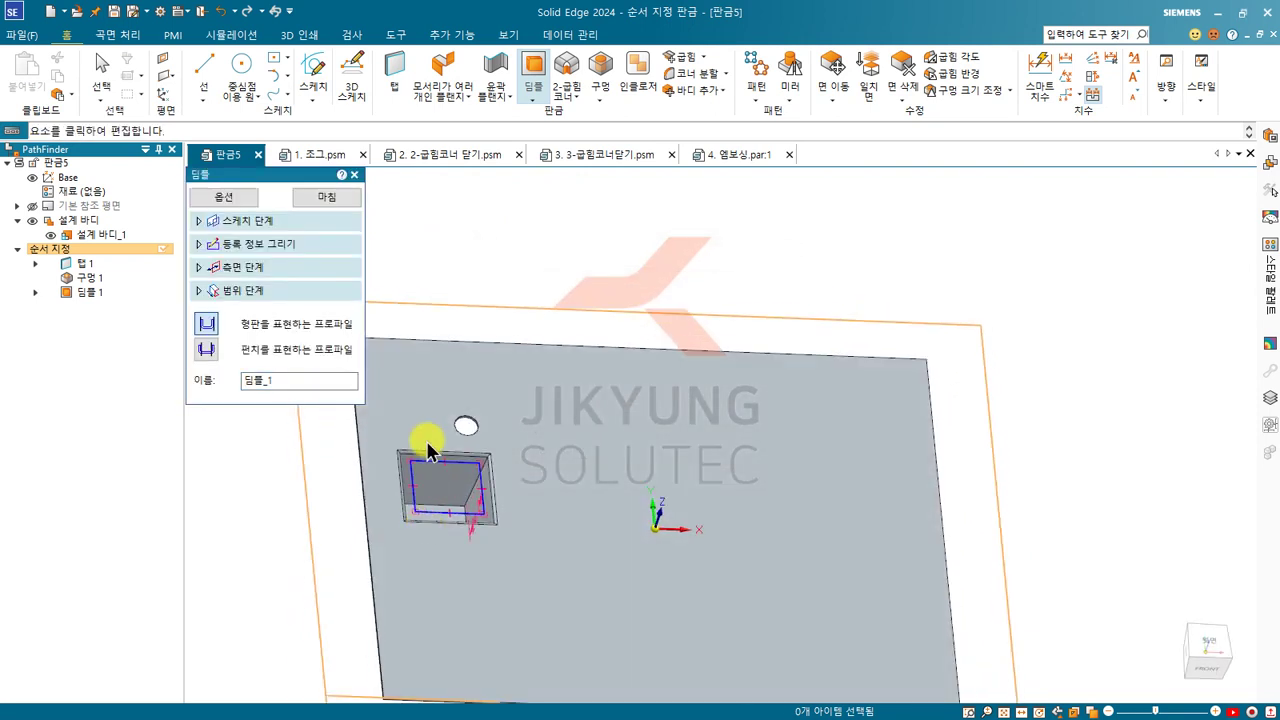
pyautogui.click(222, 197)
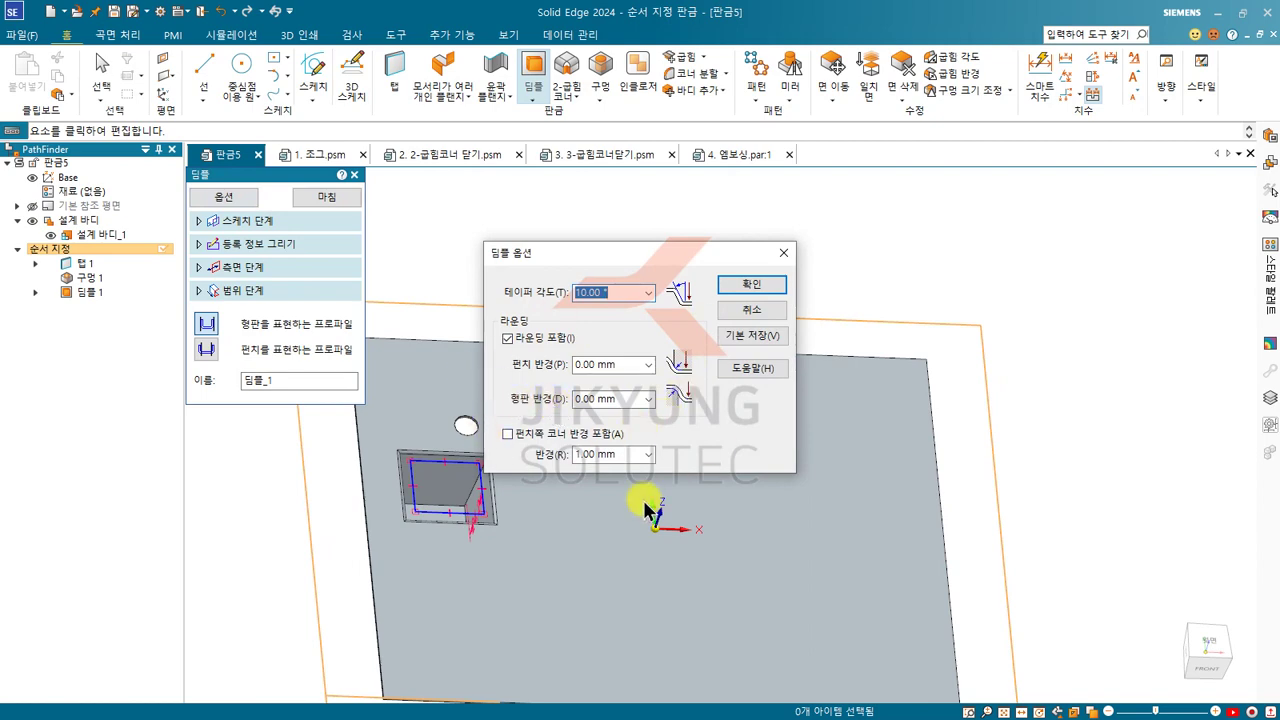
pyautogui.click(731, 289)
pyautogui.scroll(-3, 725, 306)
pyautogui.scroll(5, 522, 446)
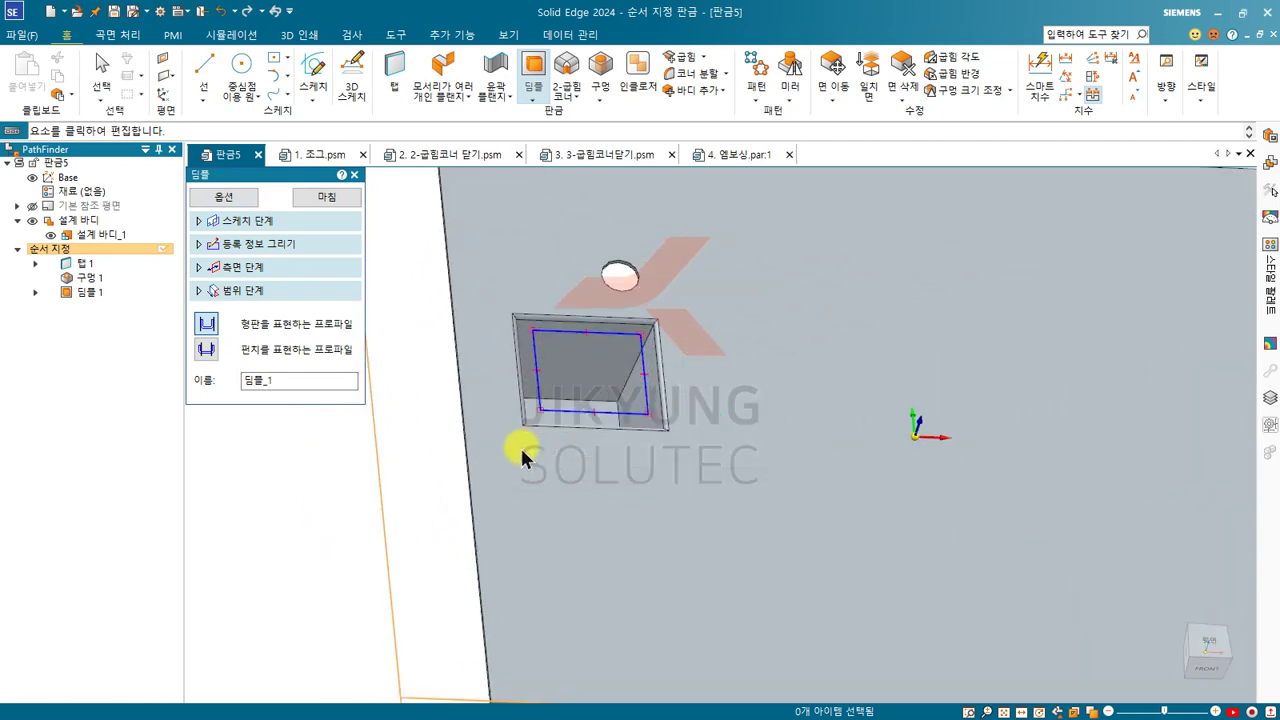
pyautogui.moveTo(356, 538); pyautogui.dragTo(356, 538, button='middle')
pyautogui.moveTo(557, 394); pyautogui.dragTo(650, 470, button='middle')
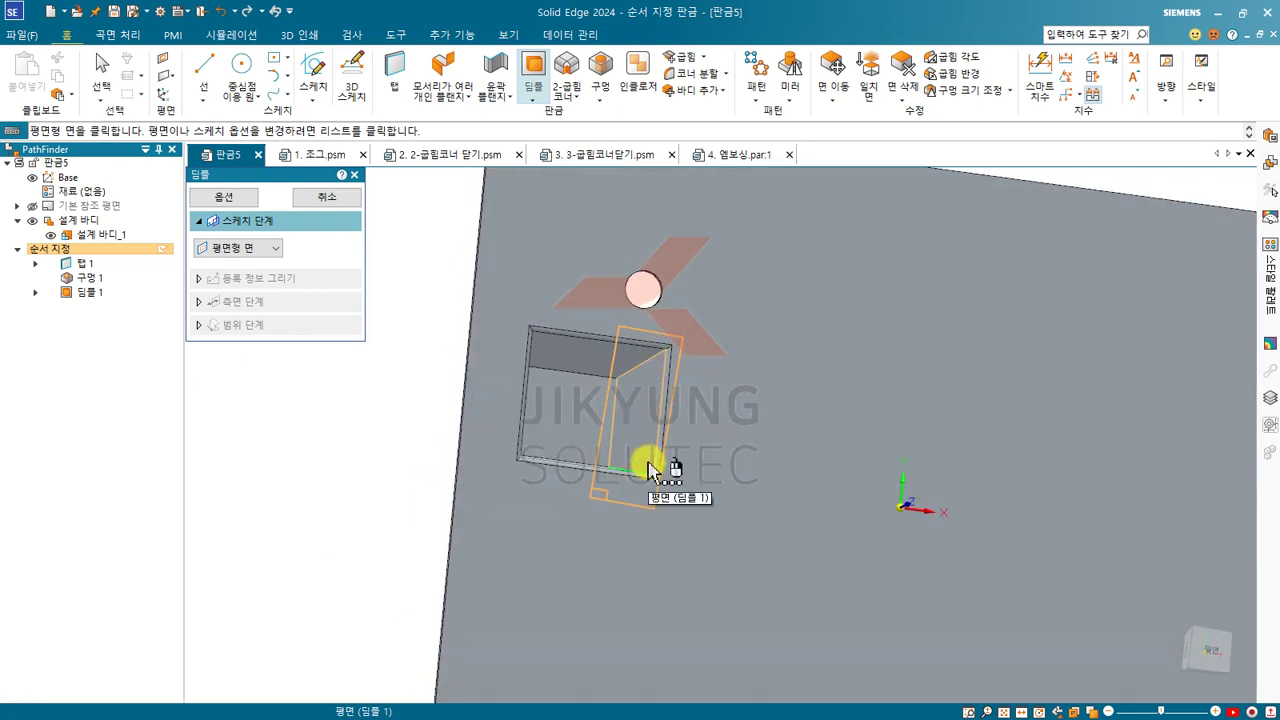
# Start a louver (루버) on the sheet's upper face and sketch a horizontal line about 24 mm long above the hole
pyautogui.click(536, 85)
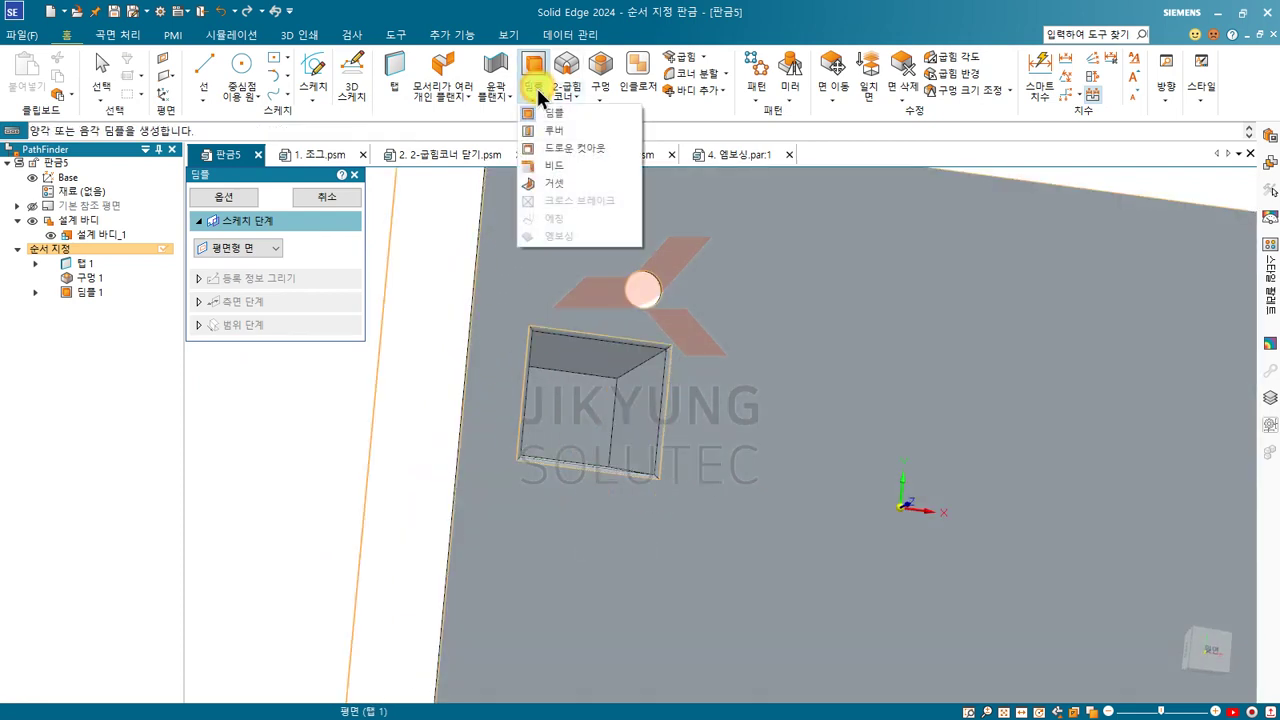
pyautogui.click(559, 130)
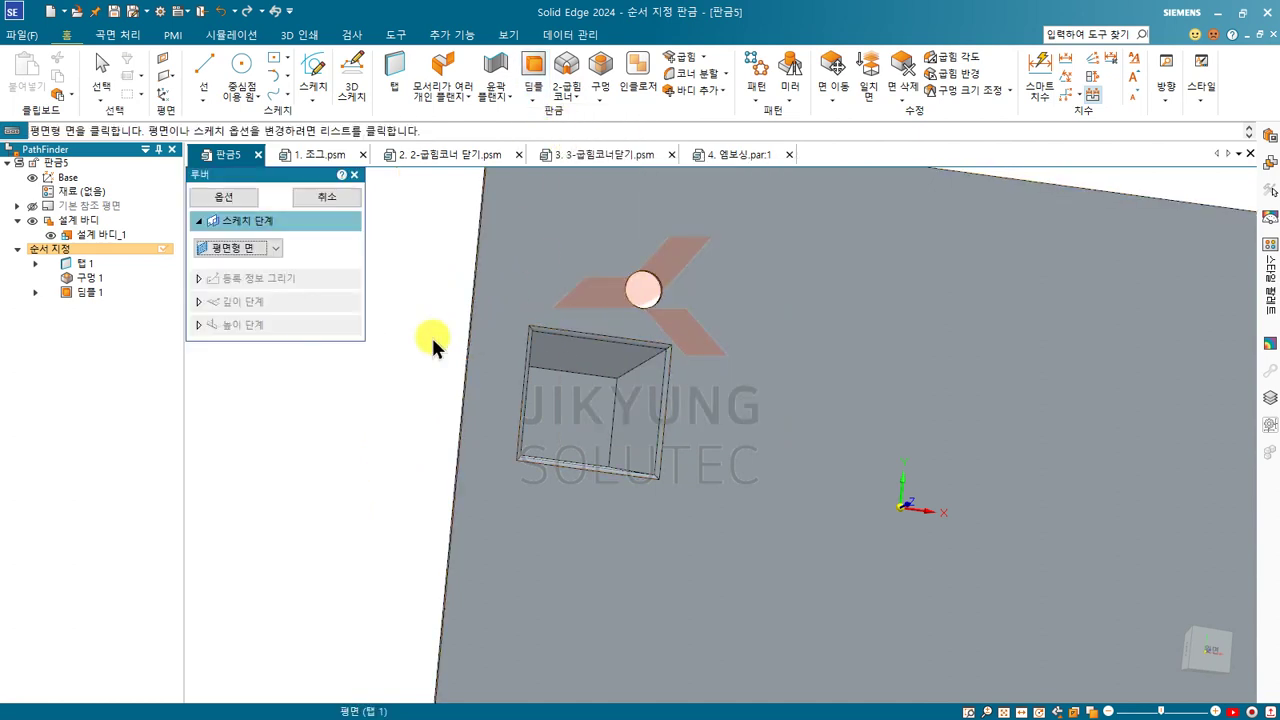
pyautogui.scroll(-3, 429, 335)
pyautogui.moveTo(701, 349); pyautogui.dragTo(630, 292, button='middle')
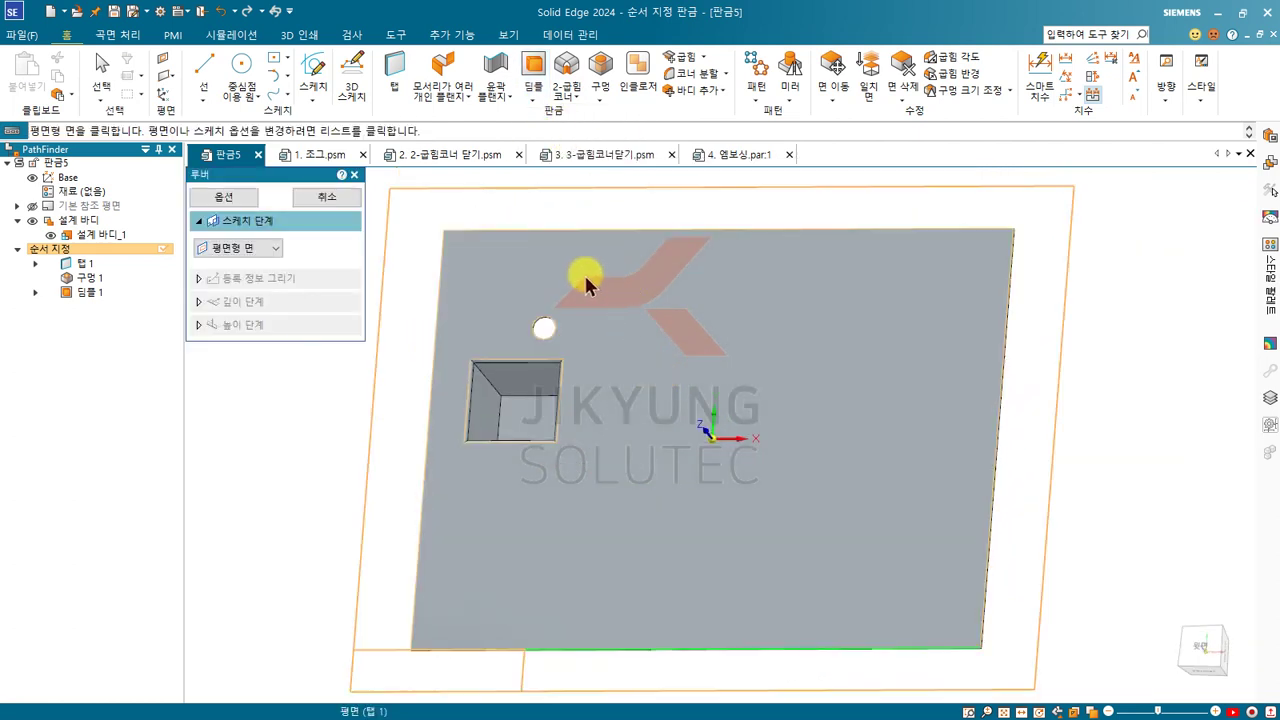
pyautogui.click(584, 273)
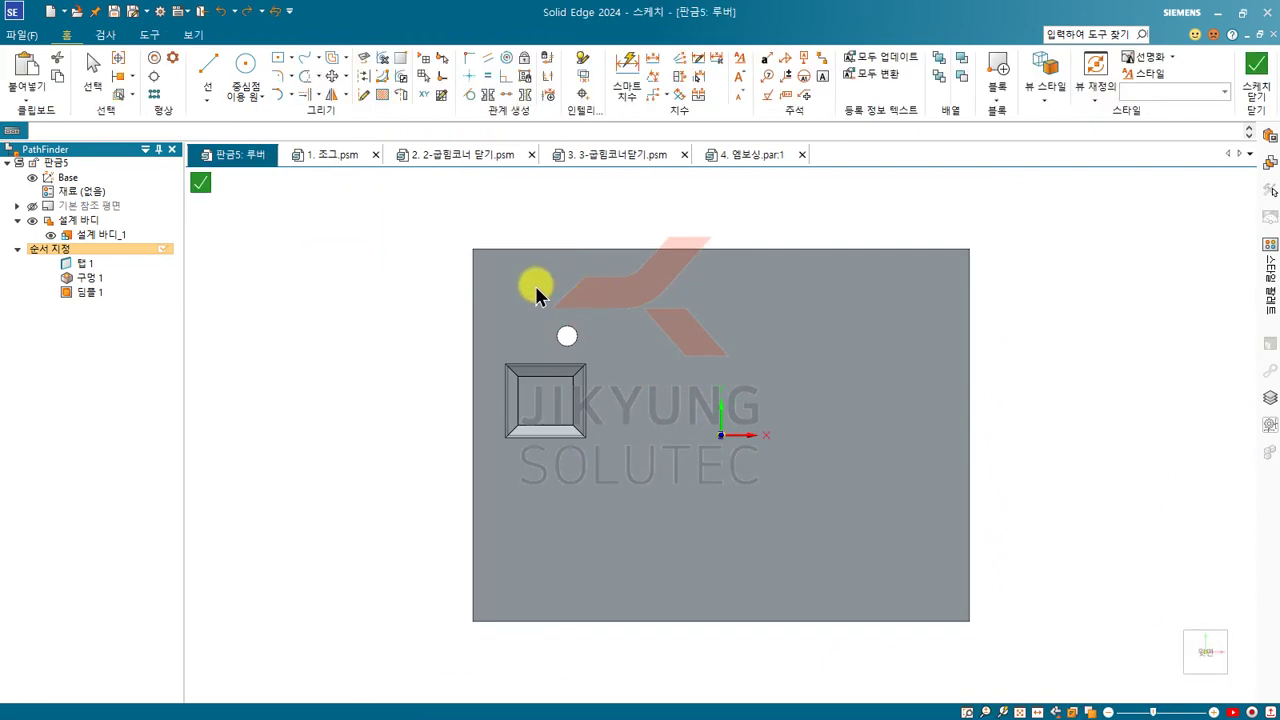
pyautogui.scroll(3, 533, 285)
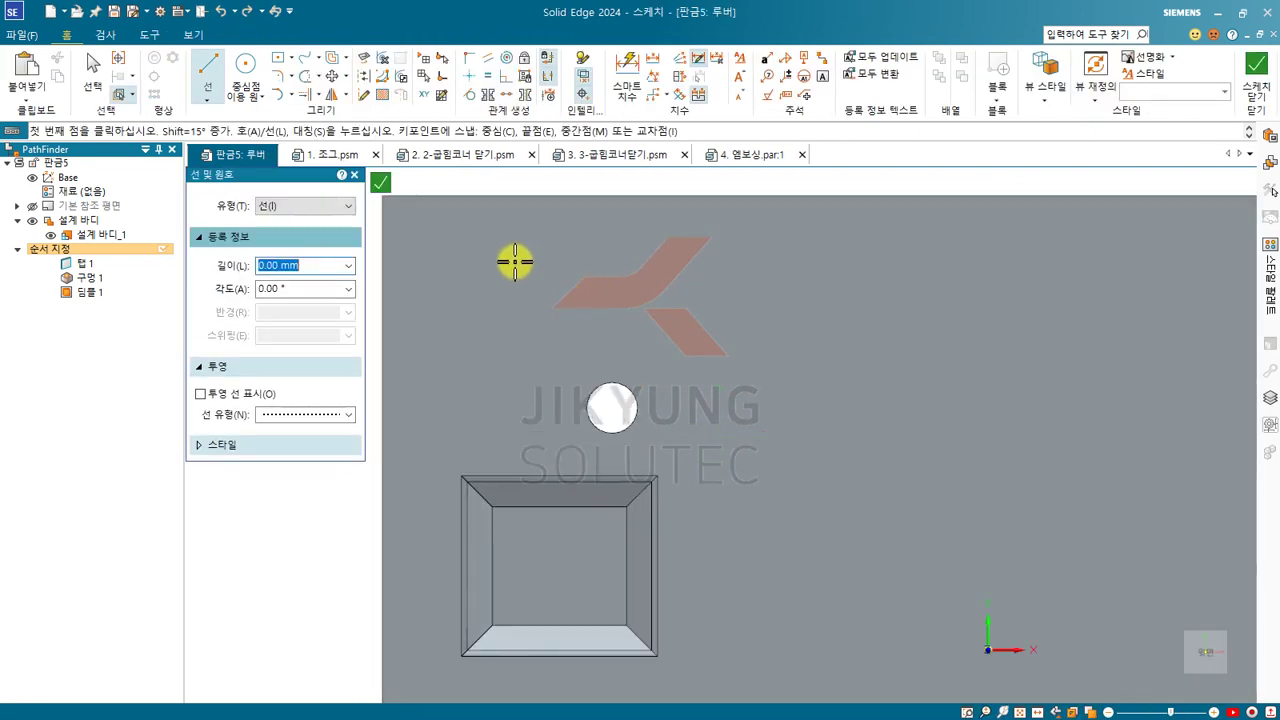
pyautogui.click(457, 245)
pyautogui.click(604, 247)
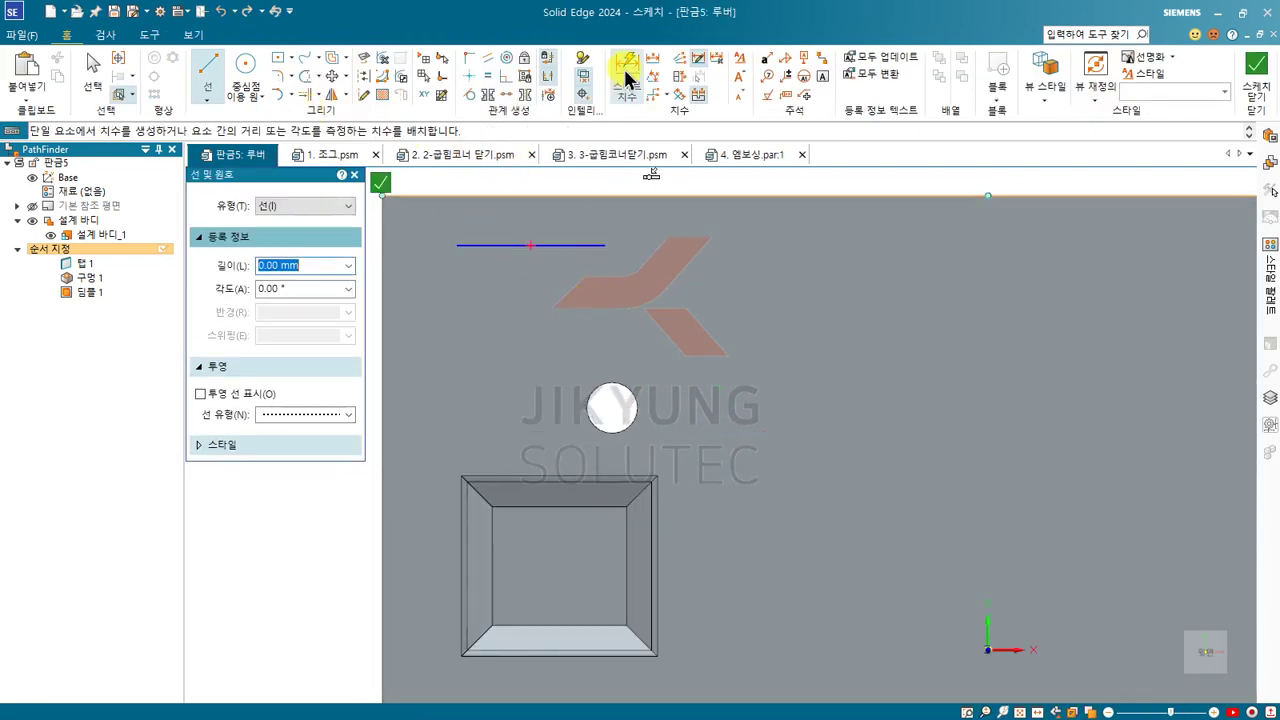
# Dimension the louver line's length to 30 mm and close the sketch
pyautogui.click(626, 72)
pyautogui.click(566, 246)
pyautogui.click(565, 301)
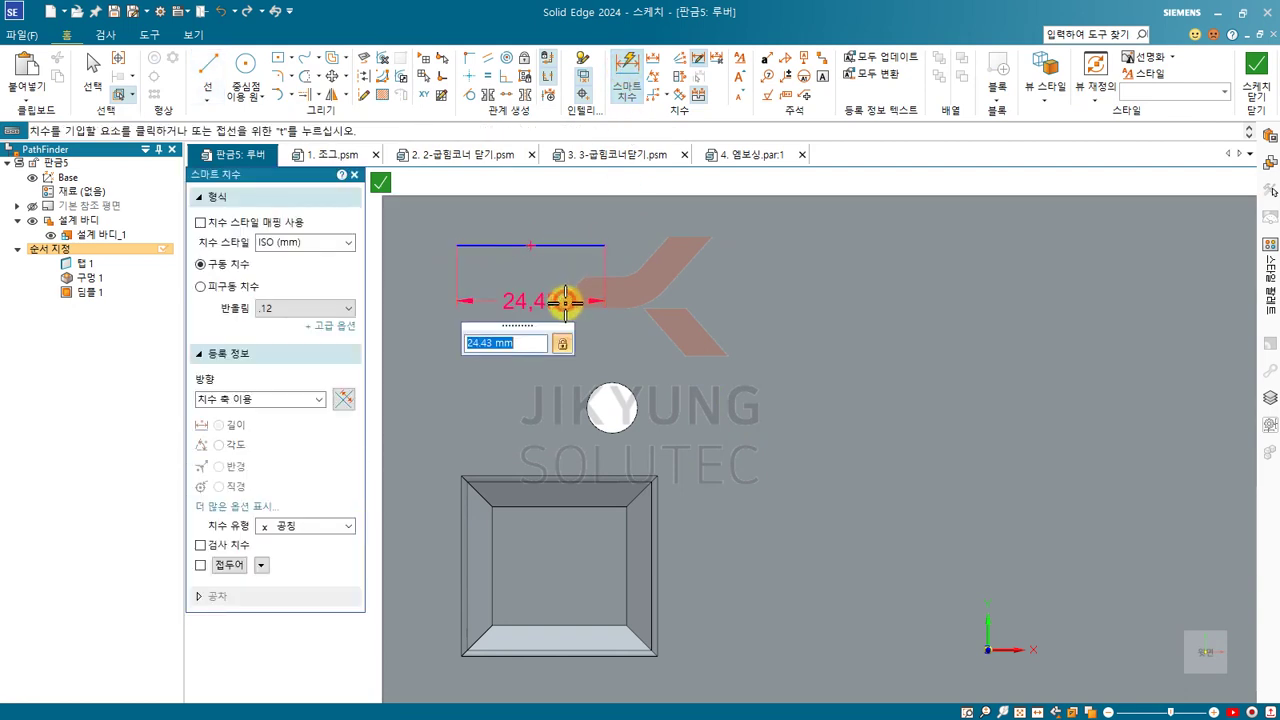
pyautogui.press('Return')
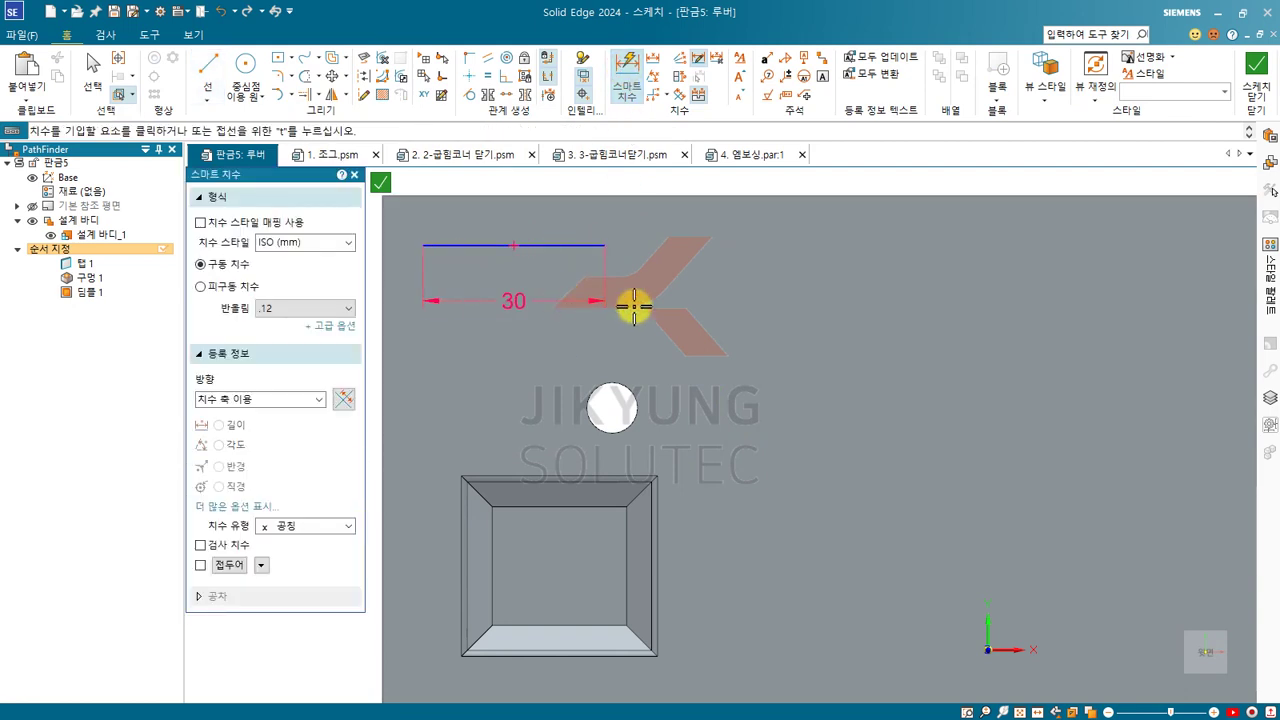
pyautogui.click(1255, 86)
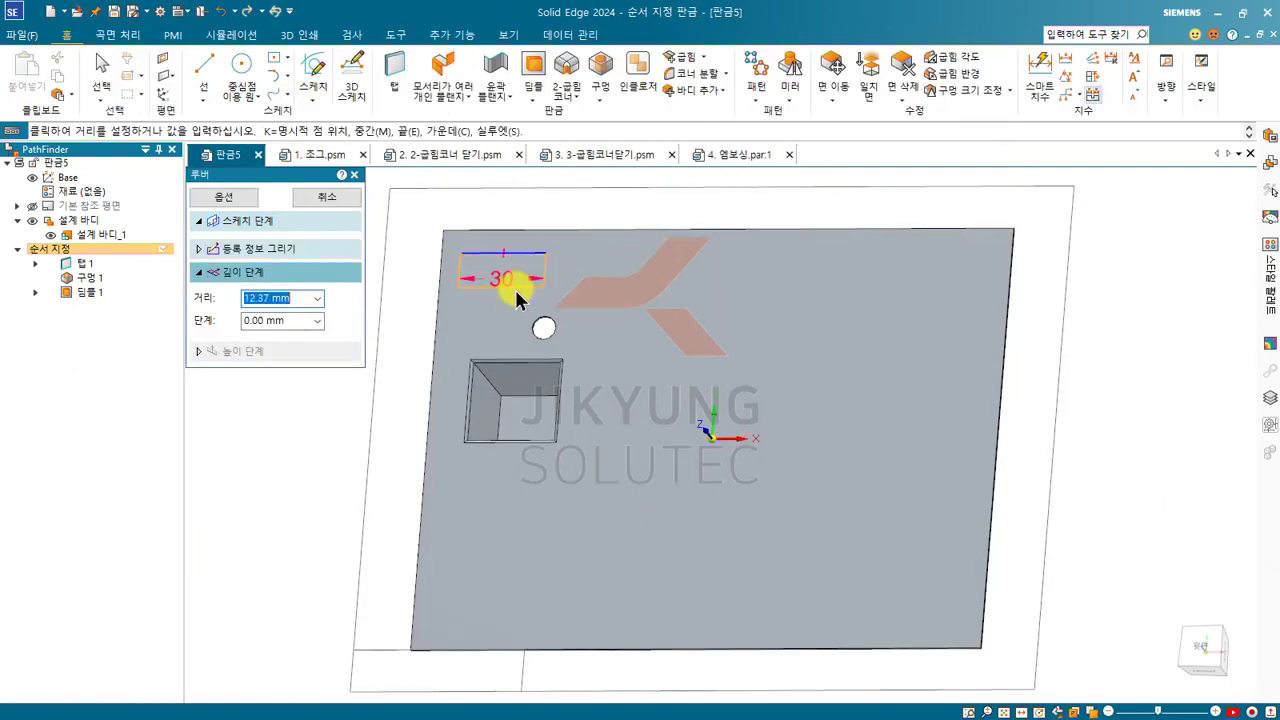
# Define the louver's depth toward the hole, form its height below the sheet, and accept the feature
pyautogui.press('Return')
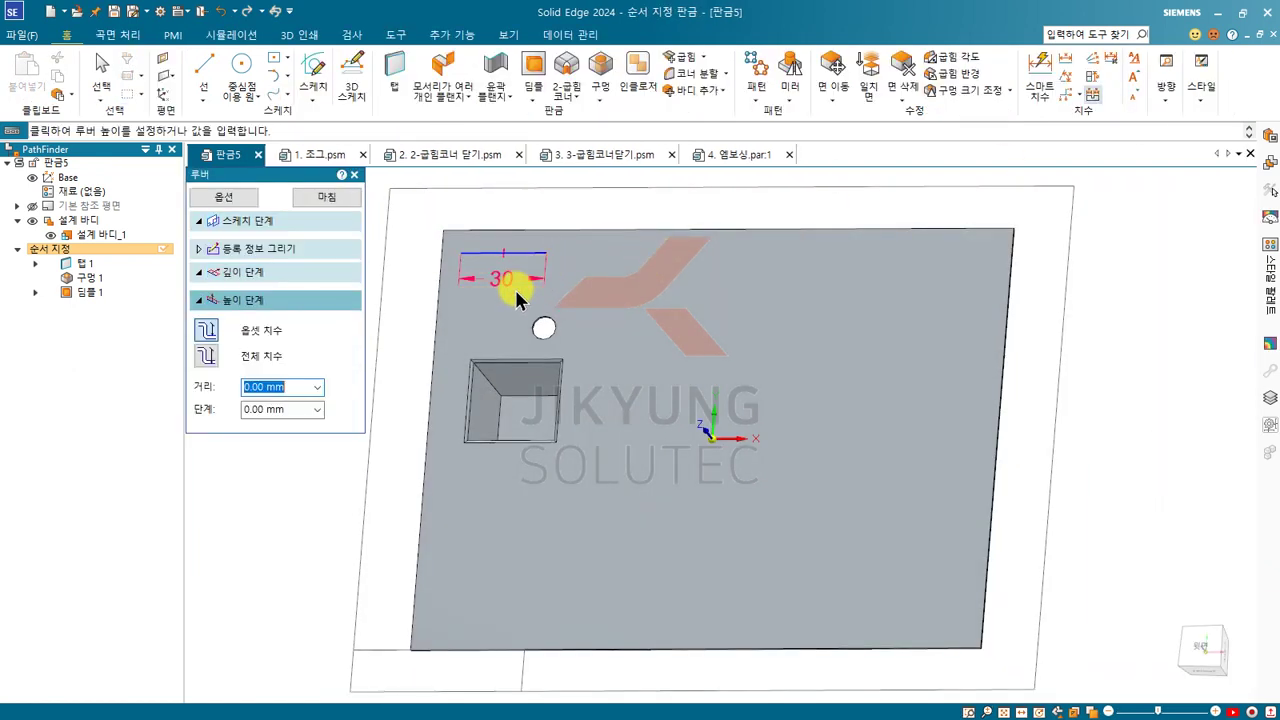
pyautogui.moveTo(503, 254); pyautogui.dragTo(457, 208, button='middle')
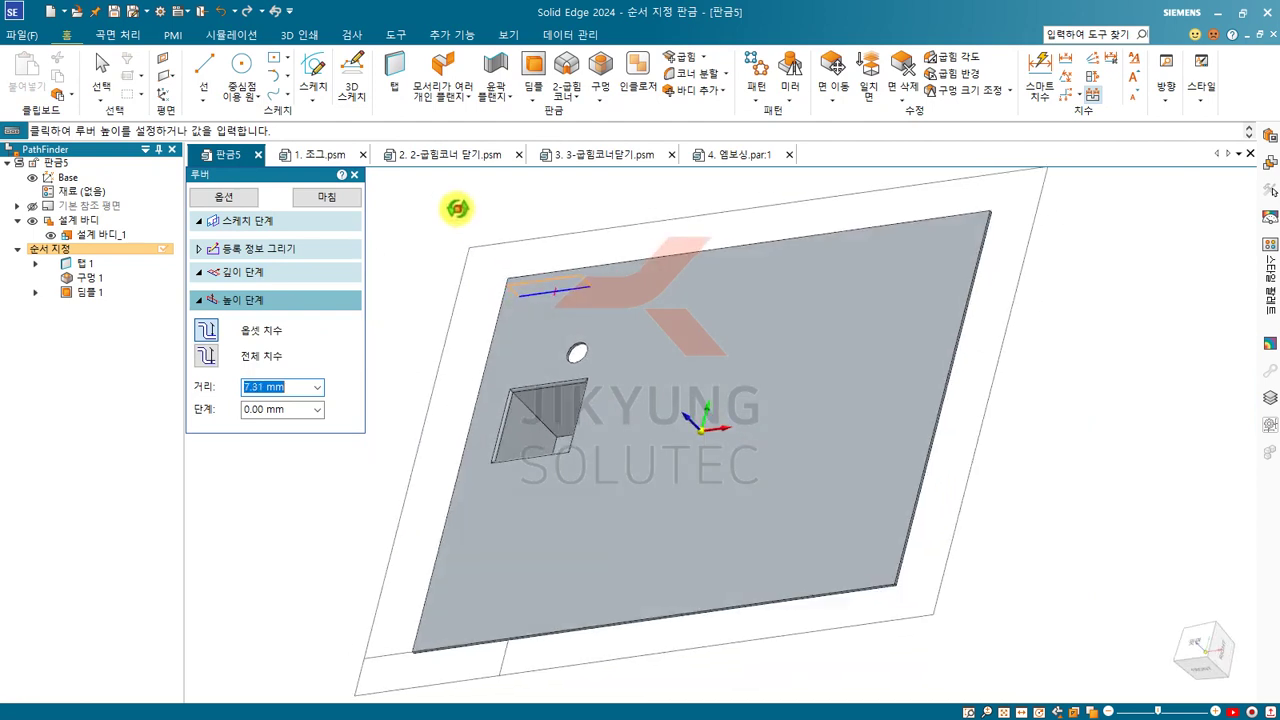
pyautogui.click(530, 270)
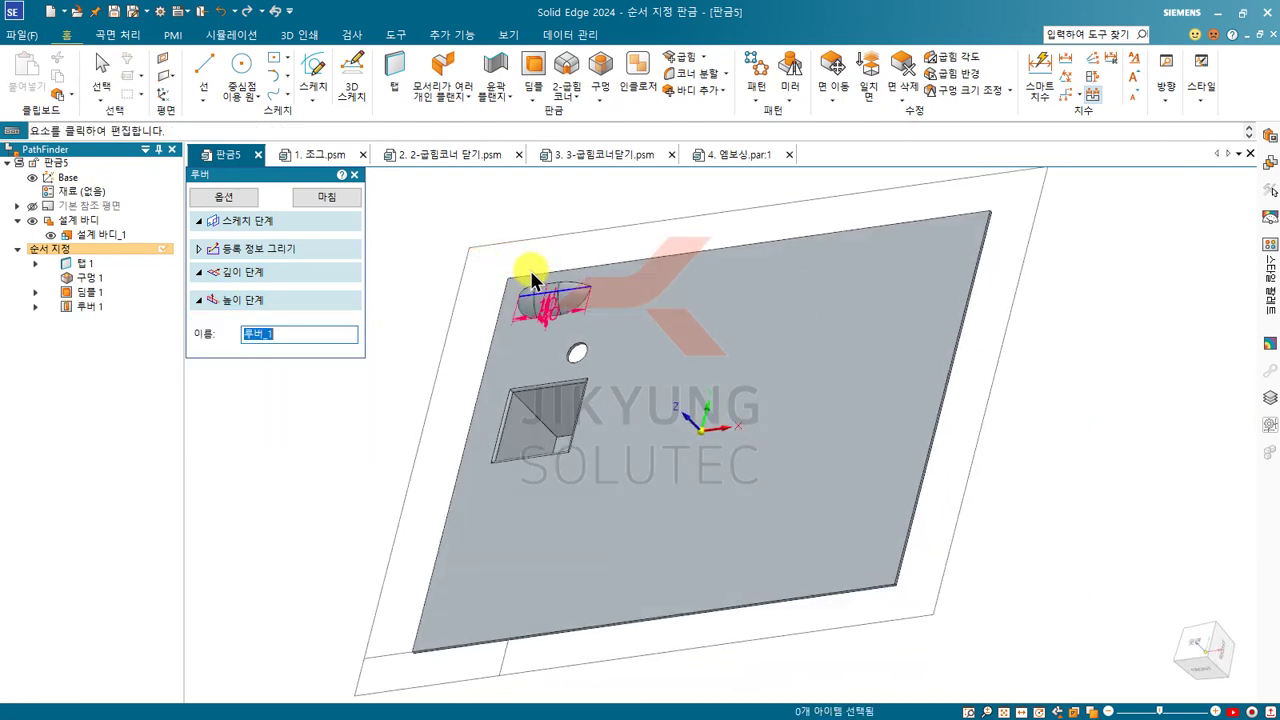
pyautogui.rightClick(463, 221)
pyautogui.moveTo(608, 240)
pyautogui.mouseDown(button='middle')
pyautogui.moveTo(574, 338)
pyautogui.moveTo(623, 493)
pyautogui.mouseUp(button='middle')
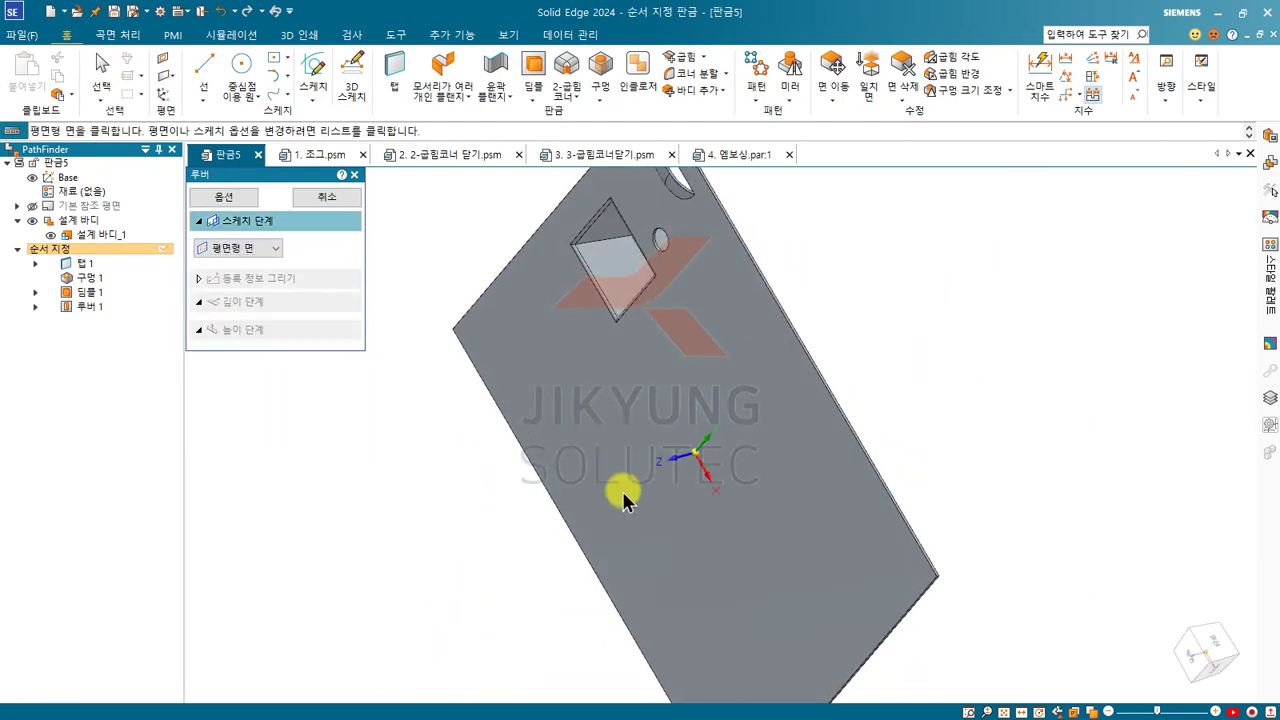
pyautogui.scroll(-2, 620, 510)
pyautogui.scroll(4, 657, 346)
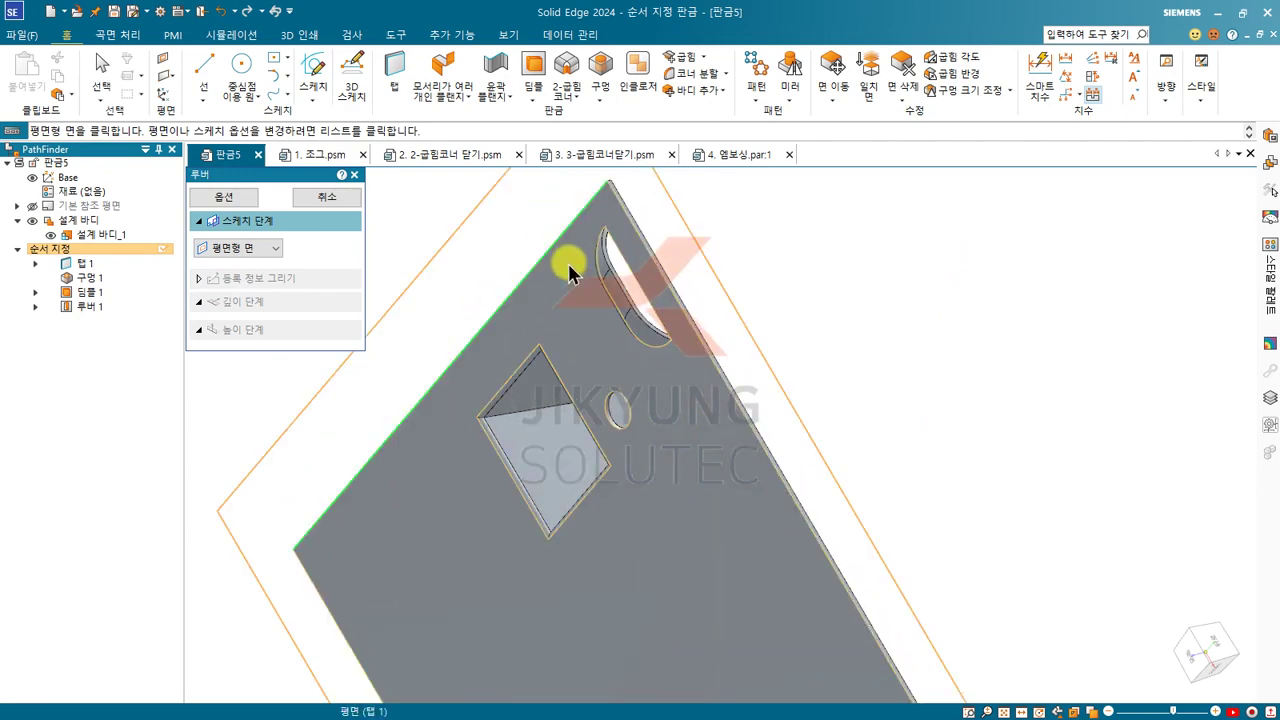
pyautogui.scroll(2, 570, 240)
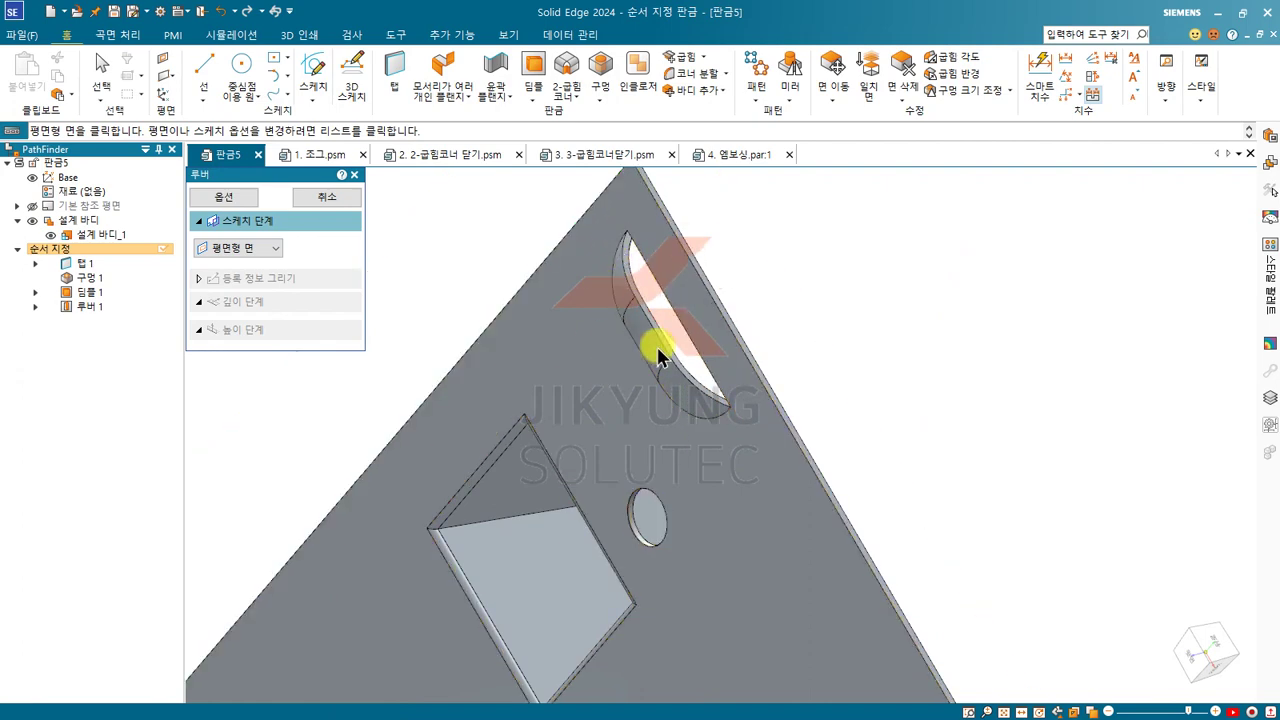
pyautogui.scroll(-2, 657, 243)
pyautogui.moveTo(634, 364); pyautogui.dragTo(772, 385, button='middle')
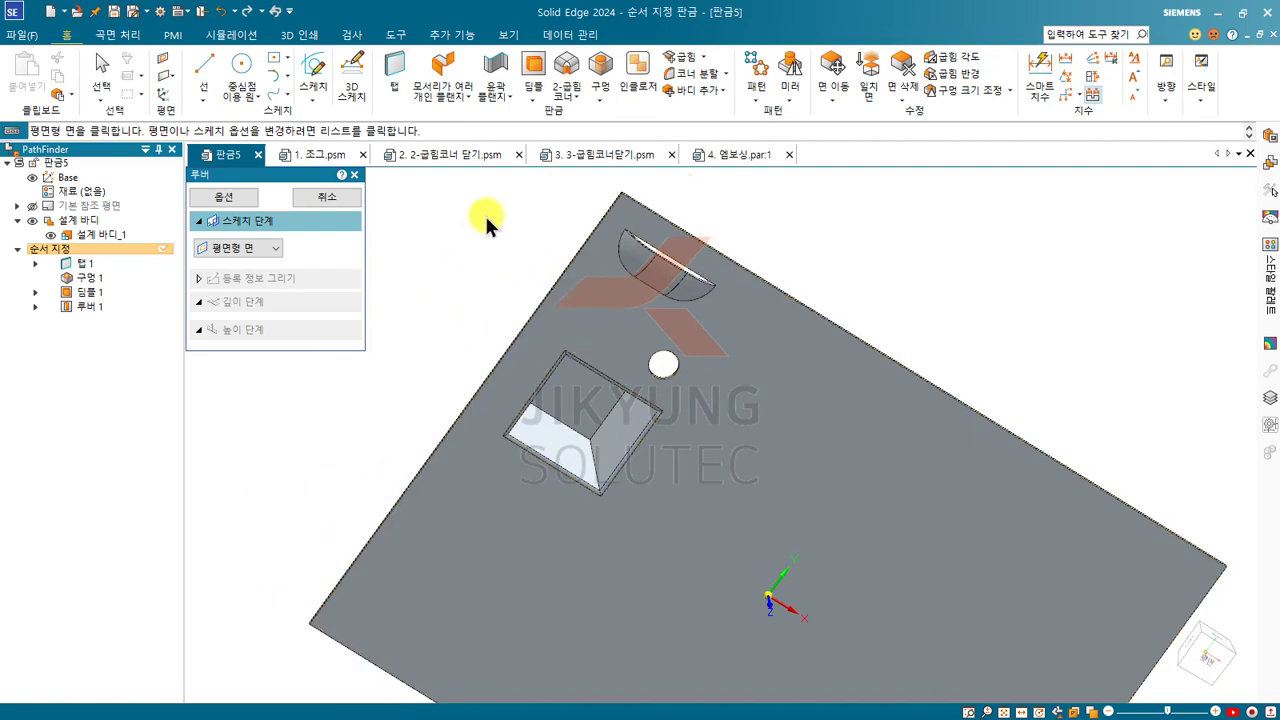
# Start a drawn cutout (드로운 컷아웃) on the sheet face, sketch a rectangle below the dimple, and close the sketch
pyautogui.click(535, 103)
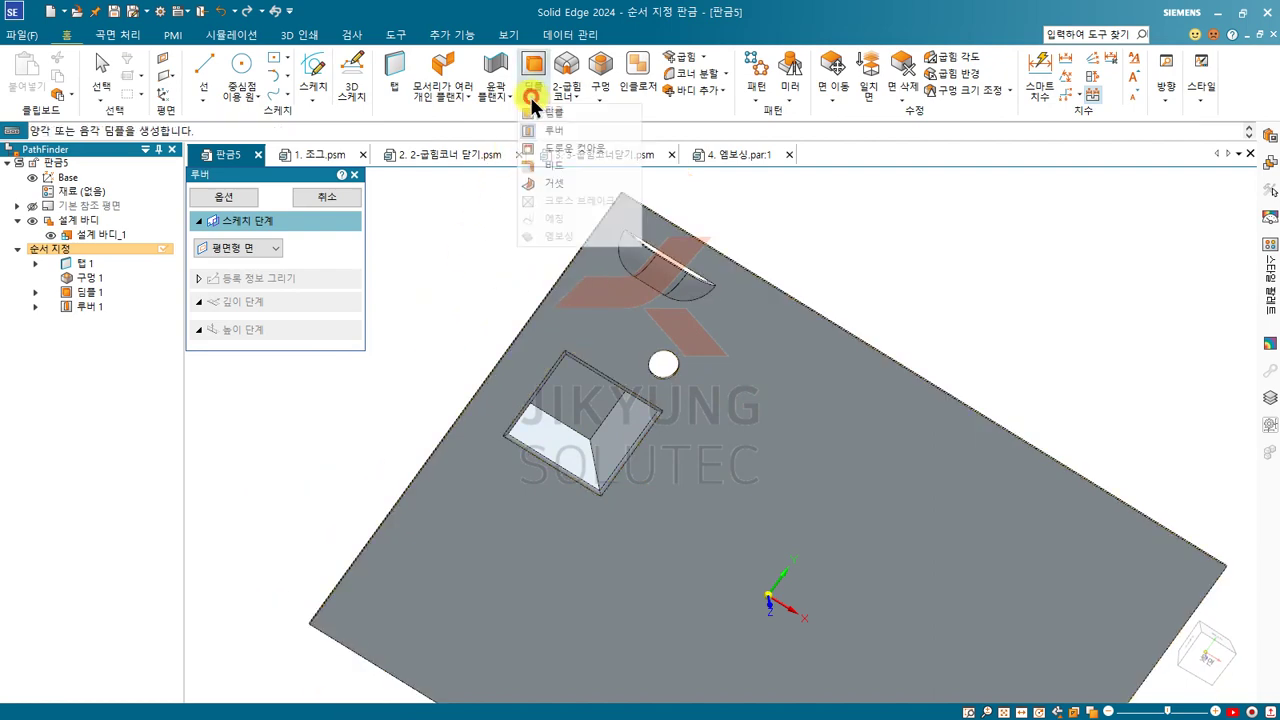
pyautogui.click(586, 155)
pyautogui.moveTo(623, 300)
pyautogui.mouseDown(button='middle')
pyautogui.moveTo(623, 317)
pyautogui.moveTo(491, 283)
pyautogui.moveTo(706, 257)
pyautogui.mouseUp(button='middle')
pyautogui.click(714, 318)
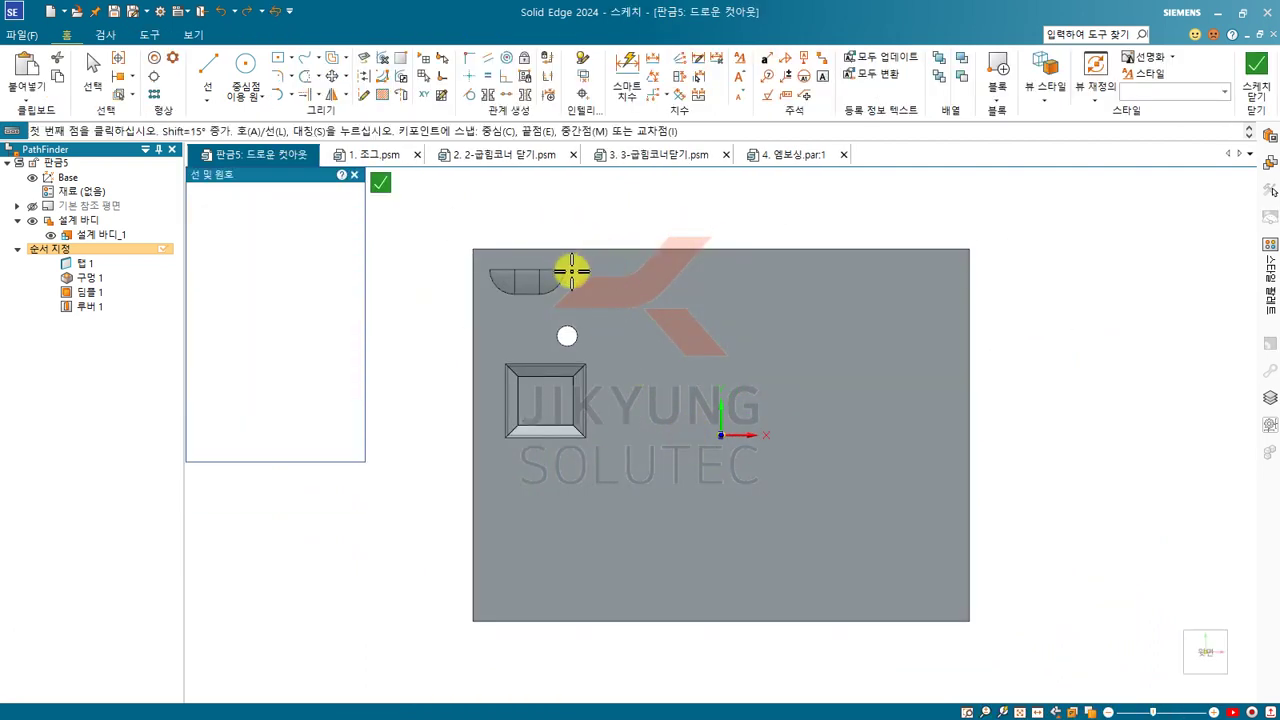
pyautogui.click(281, 57)
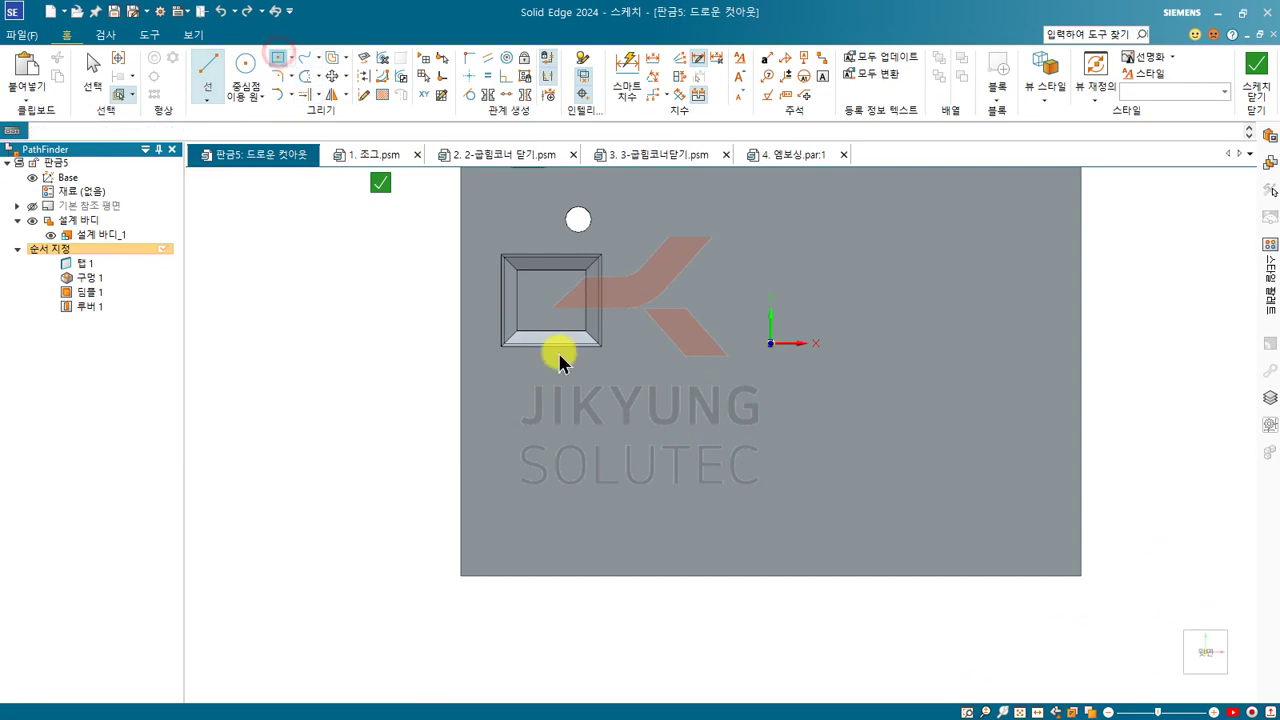
pyautogui.moveTo(511, 389); pyautogui.dragTo(583, 479)
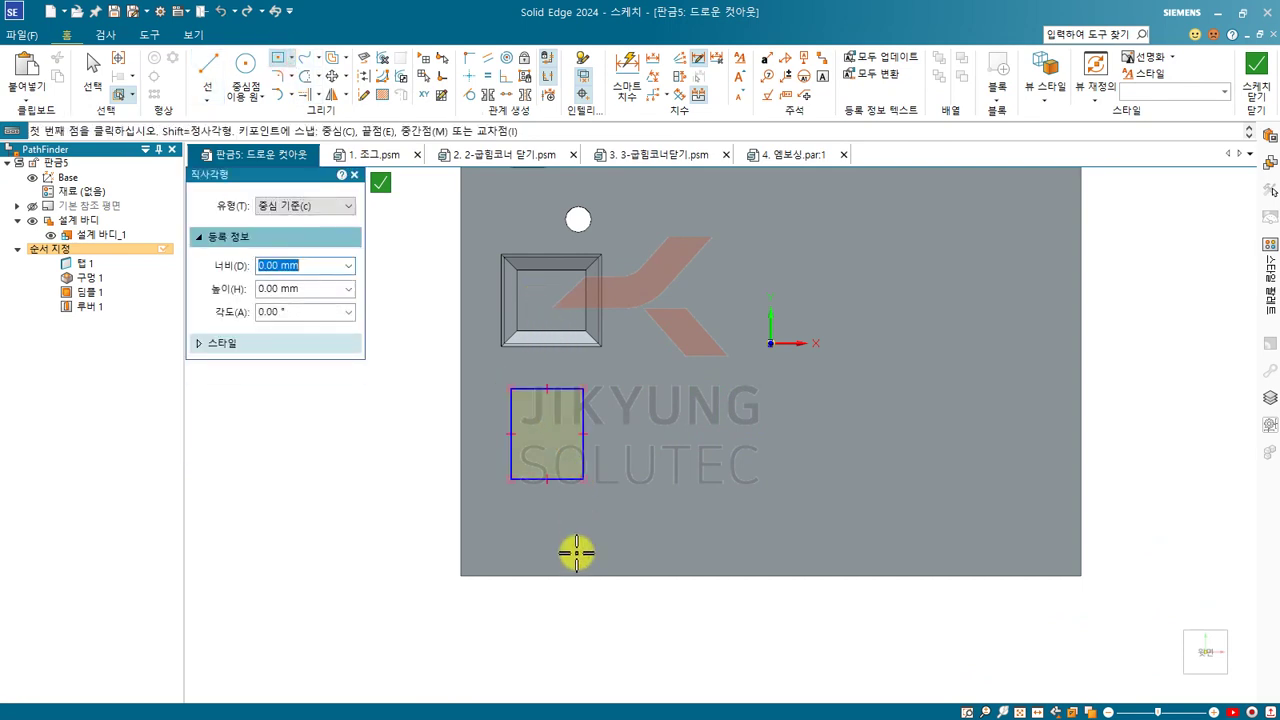
pyautogui.click(1255, 72)
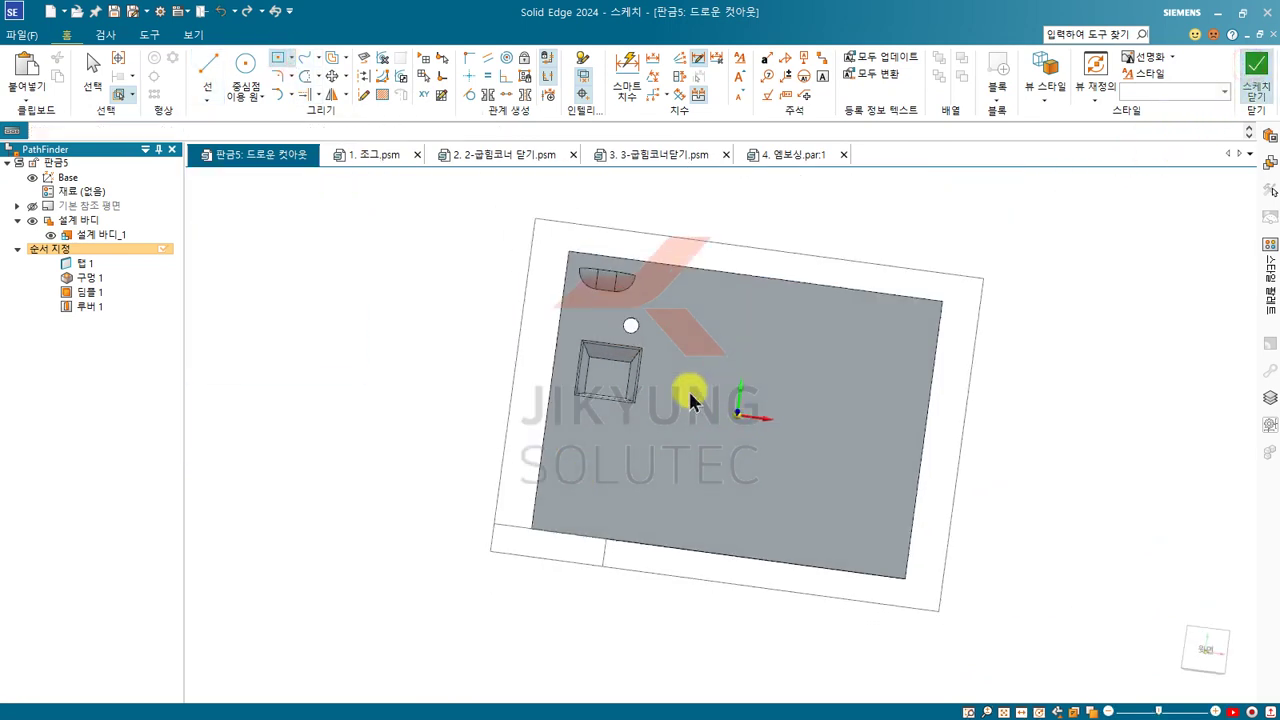
# Define the drawn cutout's side and set its depth toward the same side as the dimple, and accept the feature
pyautogui.click(568, 466)
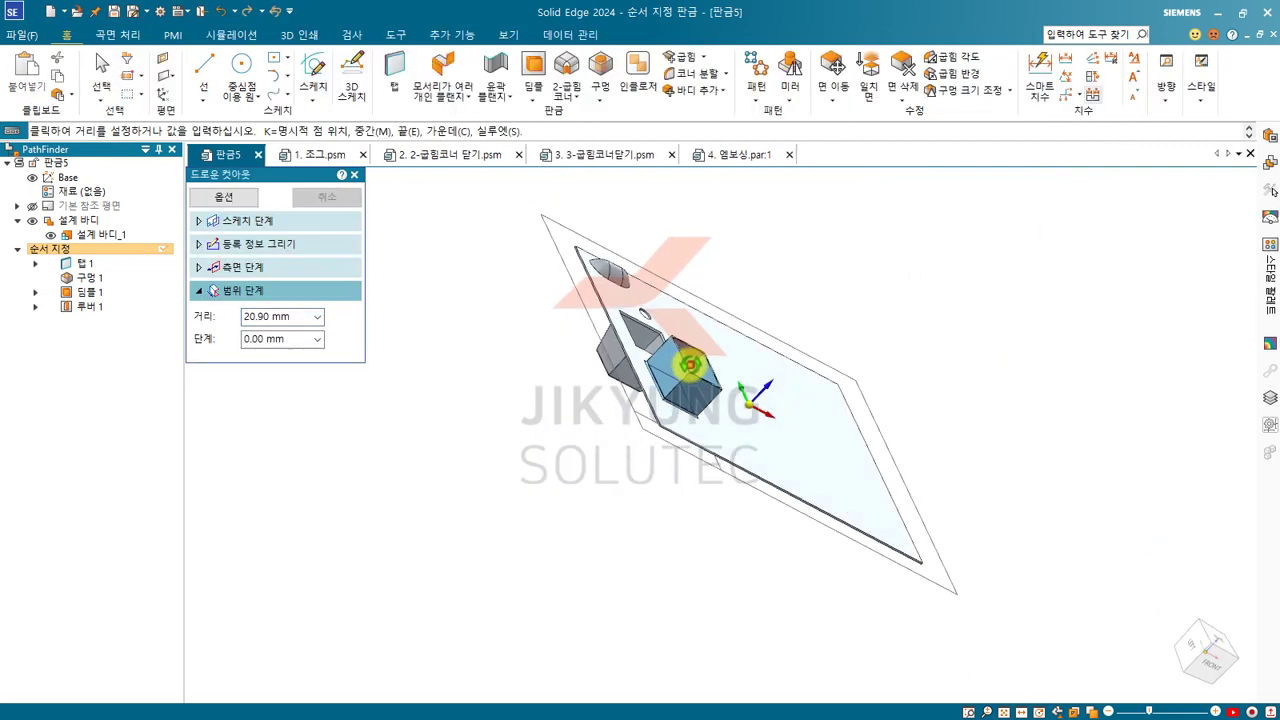
pyautogui.click(630, 432)
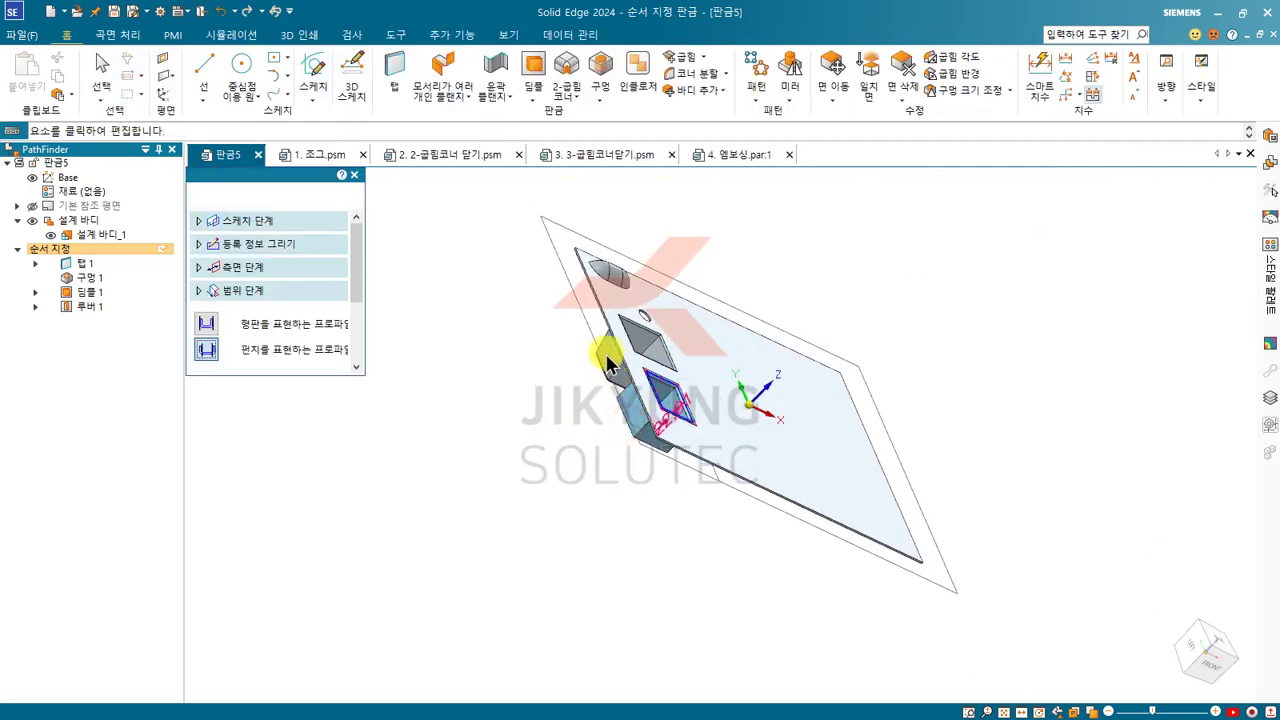
pyautogui.click(90, 68)
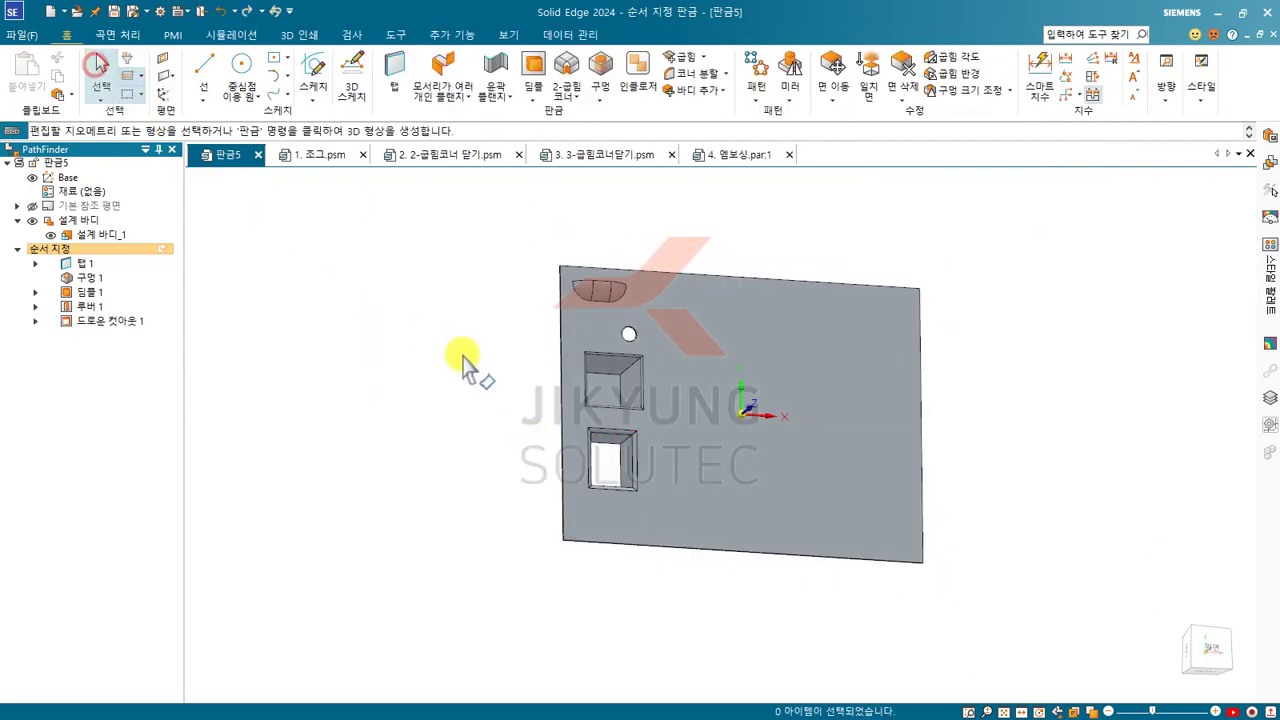
pyautogui.moveTo(615, 420); pyautogui.dragTo(585, 515, button='middle')
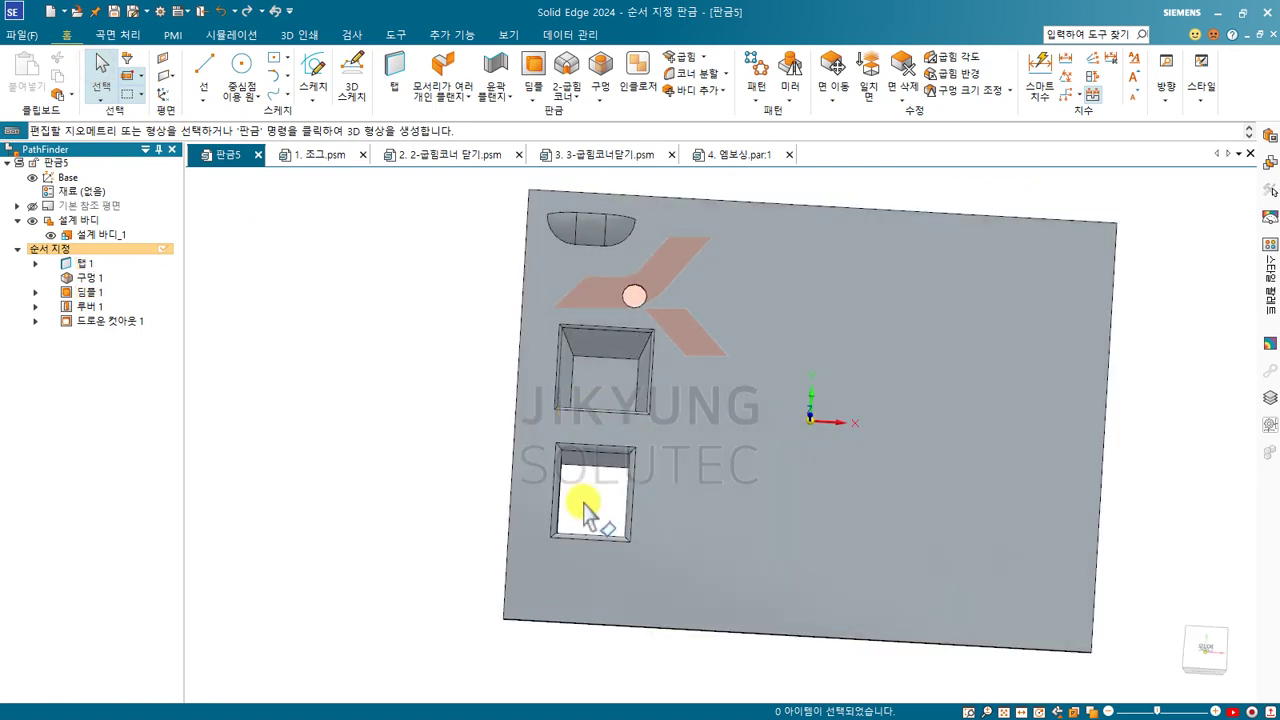
pyautogui.scroll(3, 590, 495)
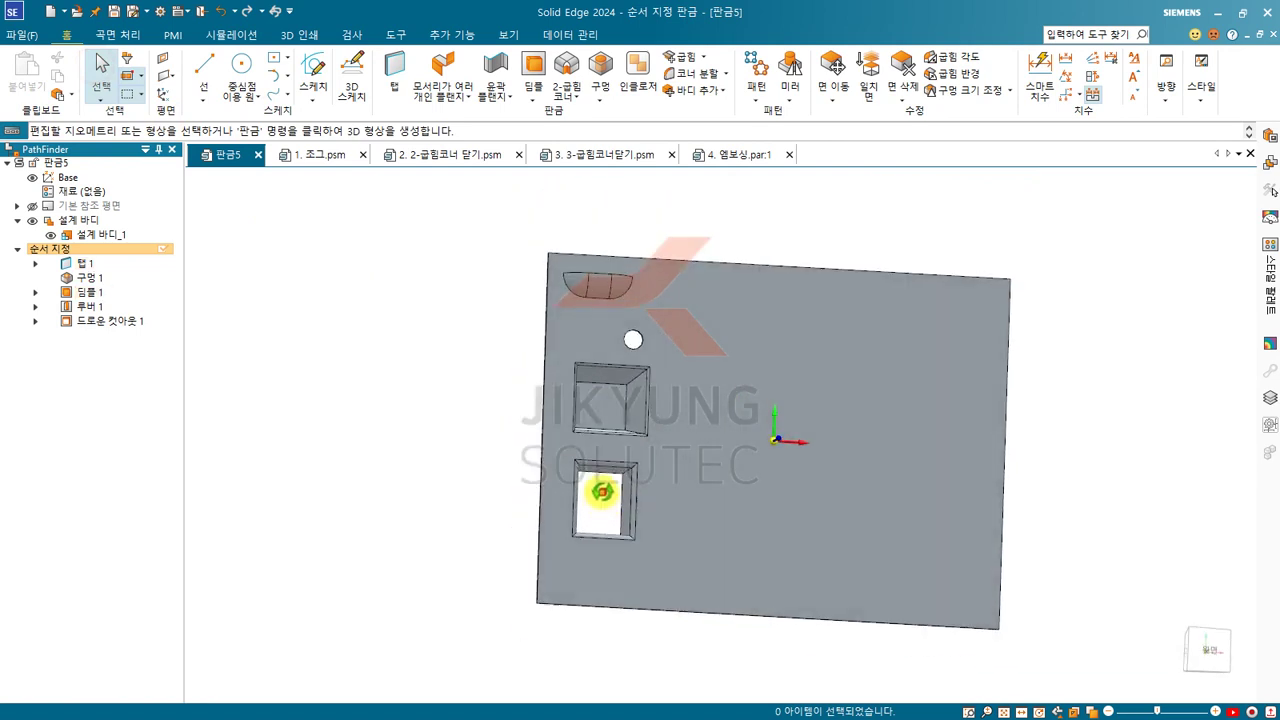
pyautogui.scroll(2, 620, 495)
# Reopen the drawn cutout's definition and review its taper angle and rounding options without changing them
pyautogui.click(612, 436)
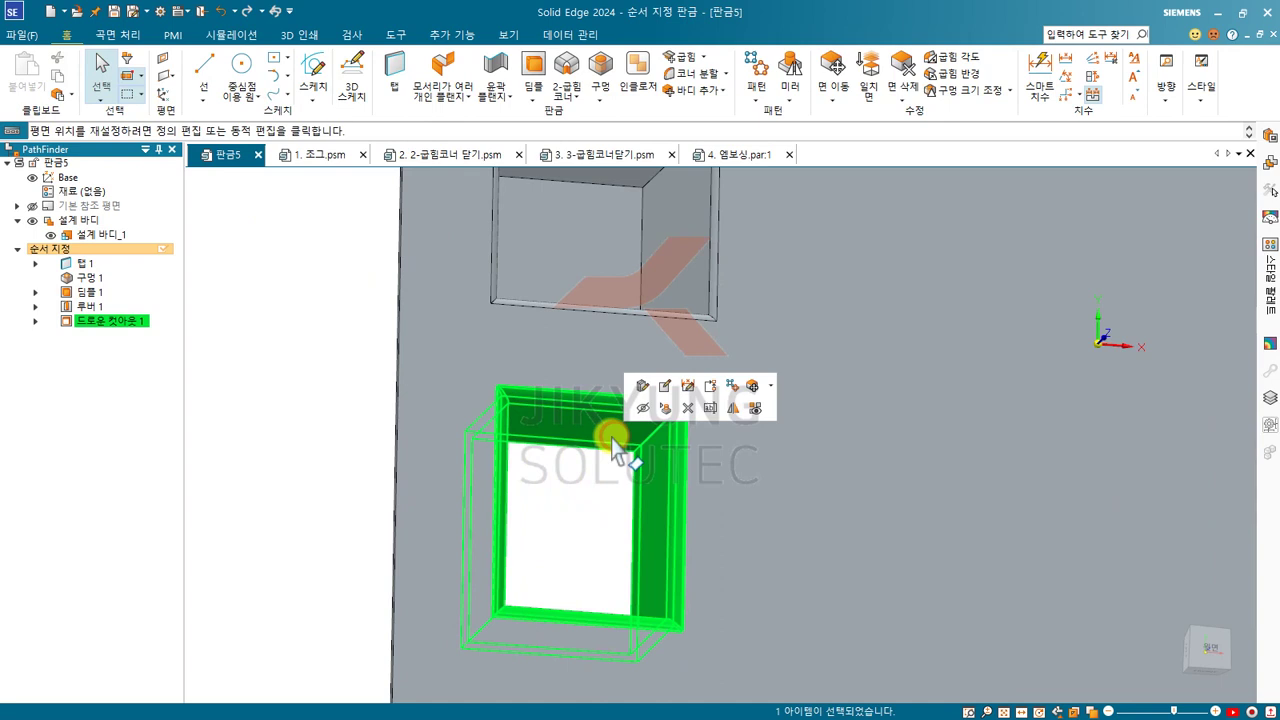
pyautogui.click(634, 381)
pyautogui.click(223, 196)
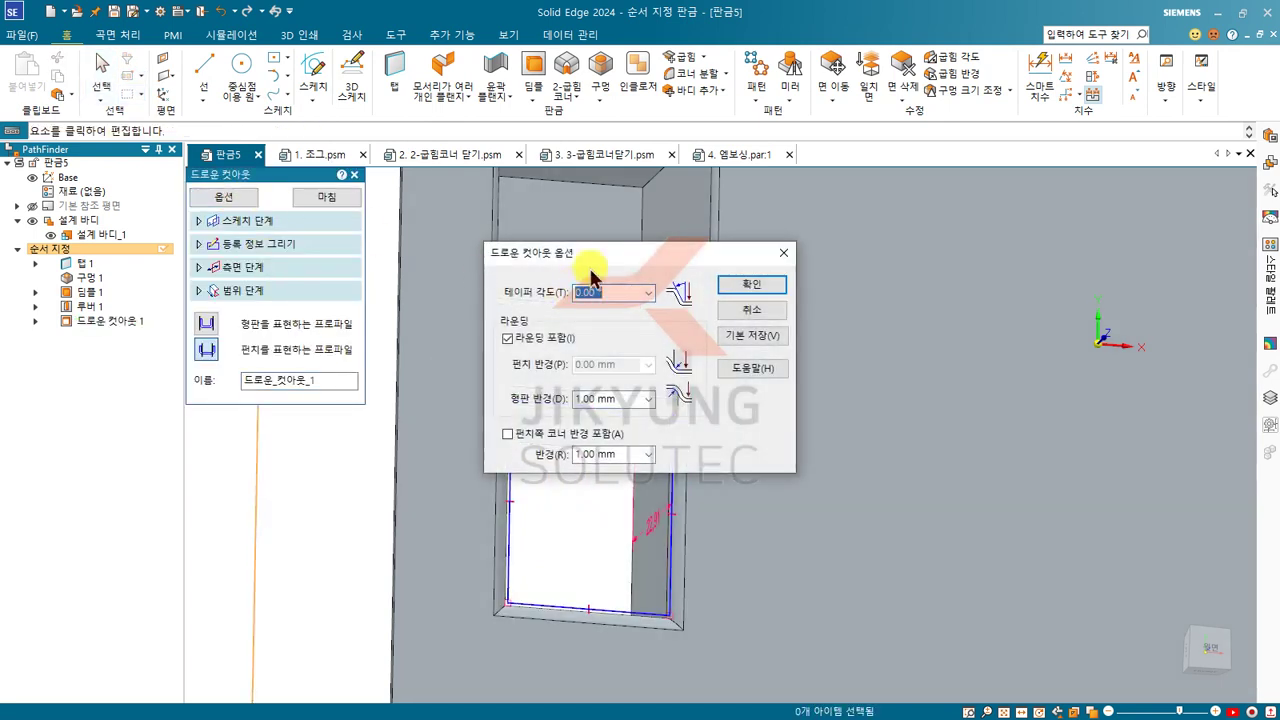
pyautogui.moveTo(612, 257); pyautogui.dragTo(254, 189)
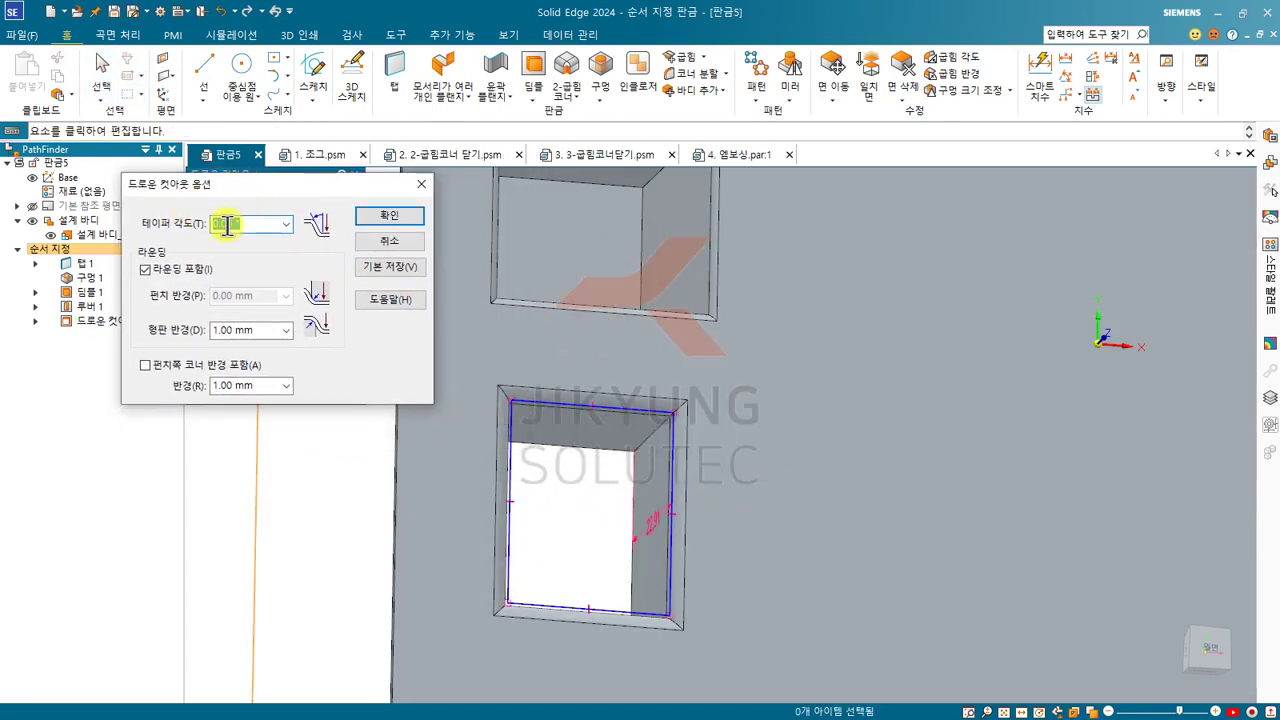
pyautogui.click(385, 218)
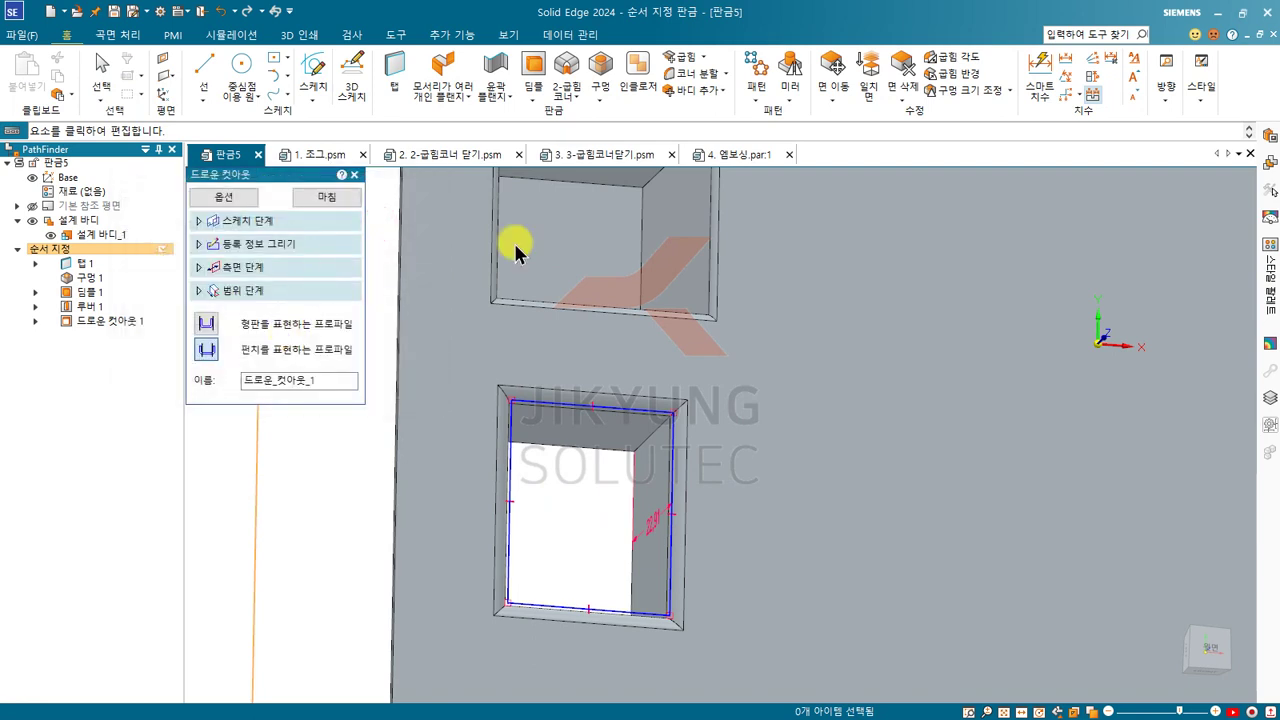
pyautogui.press('Escape')
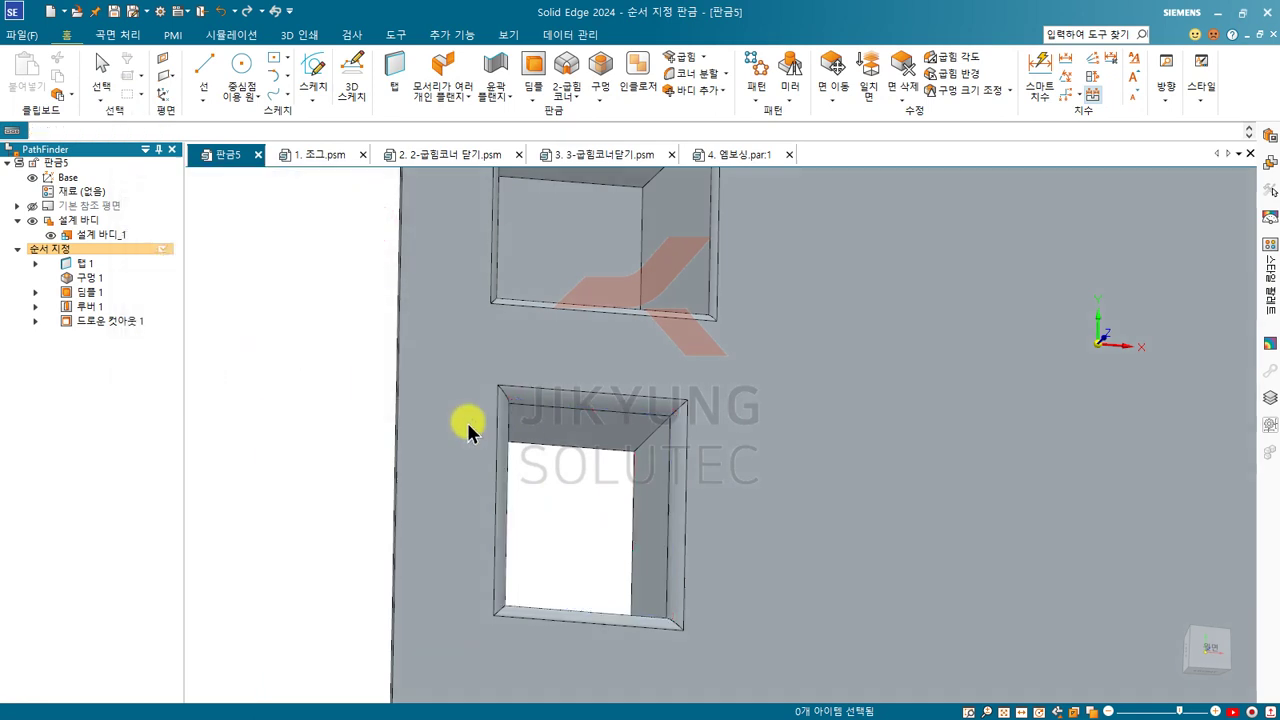
pyautogui.click(309, 393)
pyautogui.scroll(-3, 309, 393)
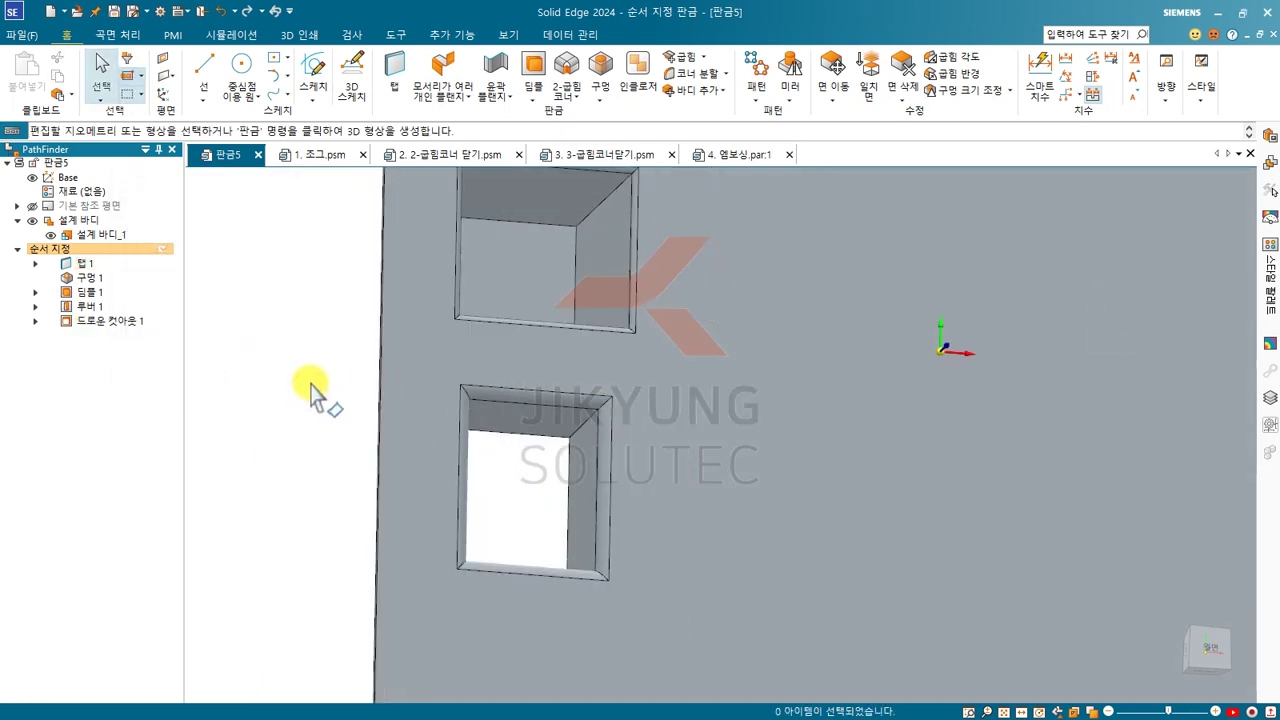
# Start a bead (비드) on the sheet face, sketch a horizontal line beside and above the hole, and close the sketch
pyautogui.click(533, 97)
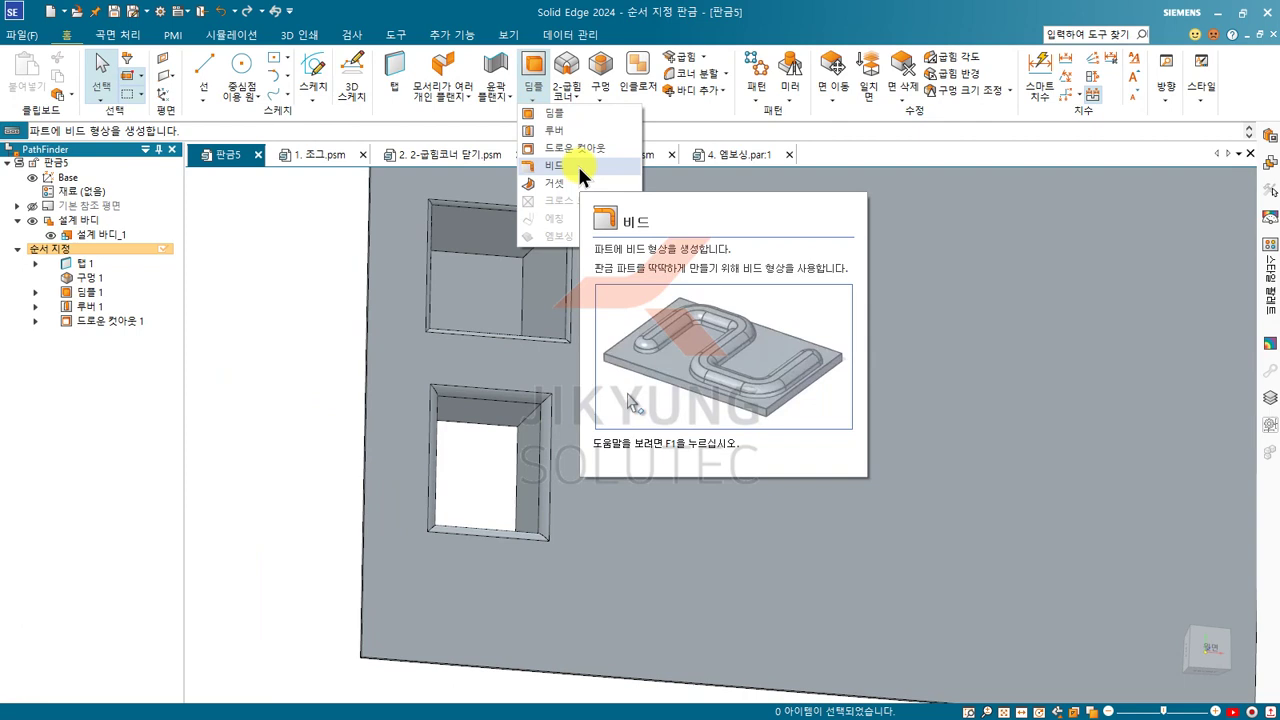
pyautogui.click(577, 165)
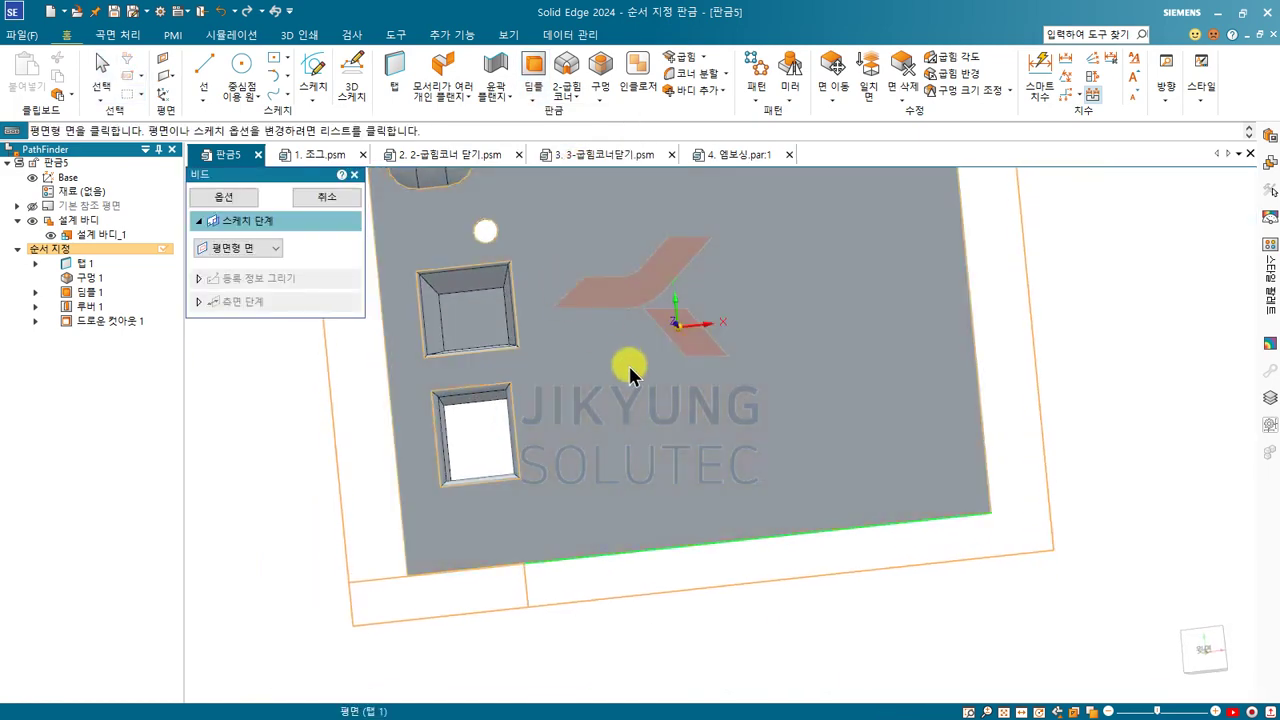
pyautogui.click(623, 360)
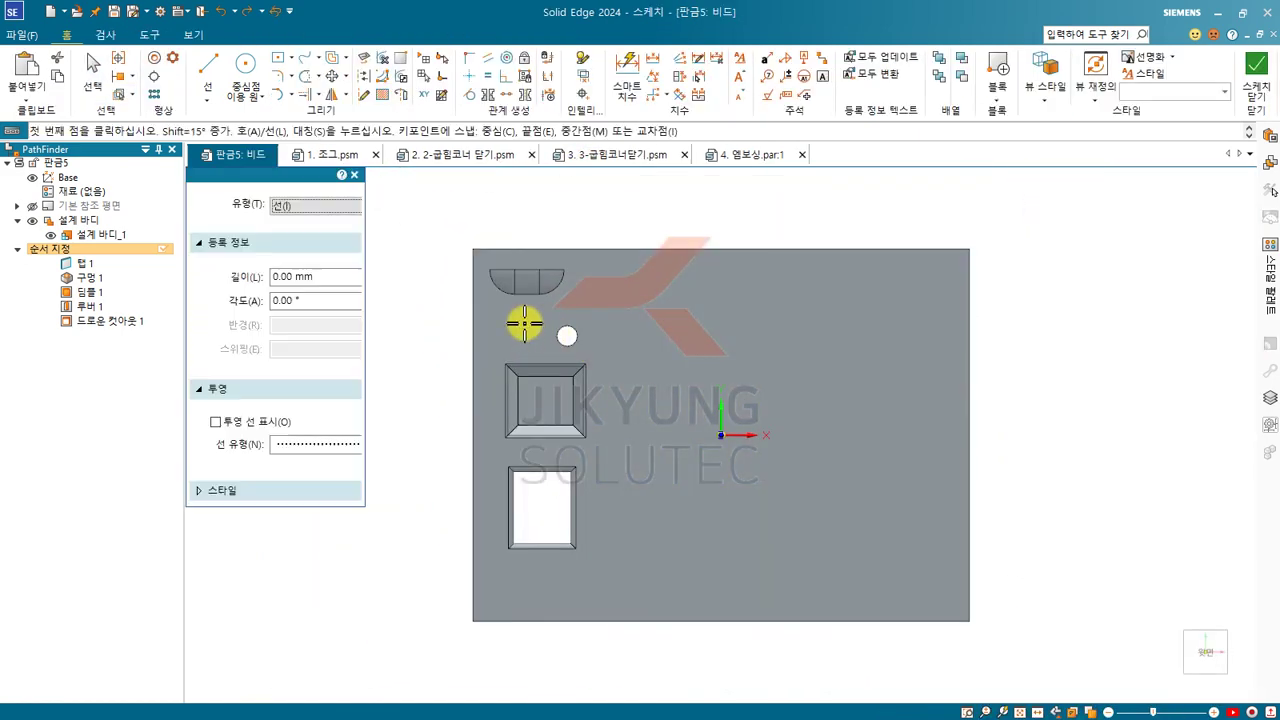
pyautogui.click(568, 277)
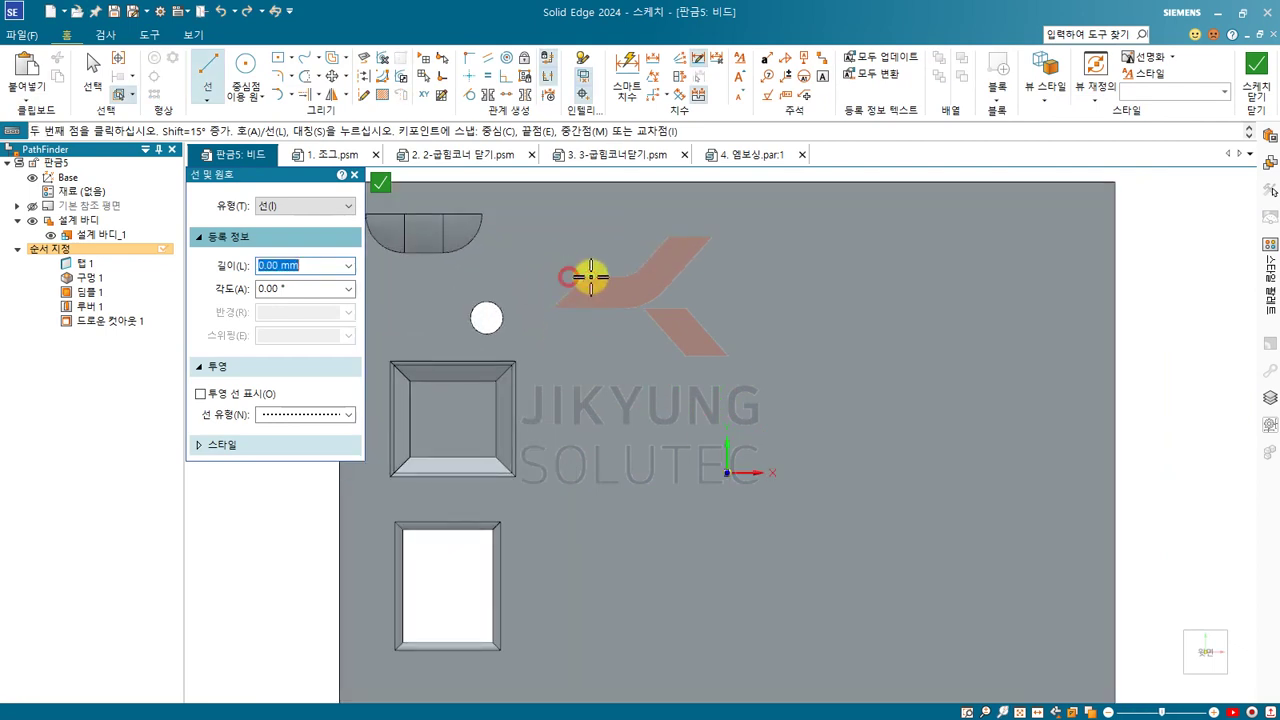
pyautogui.click(760, 277)
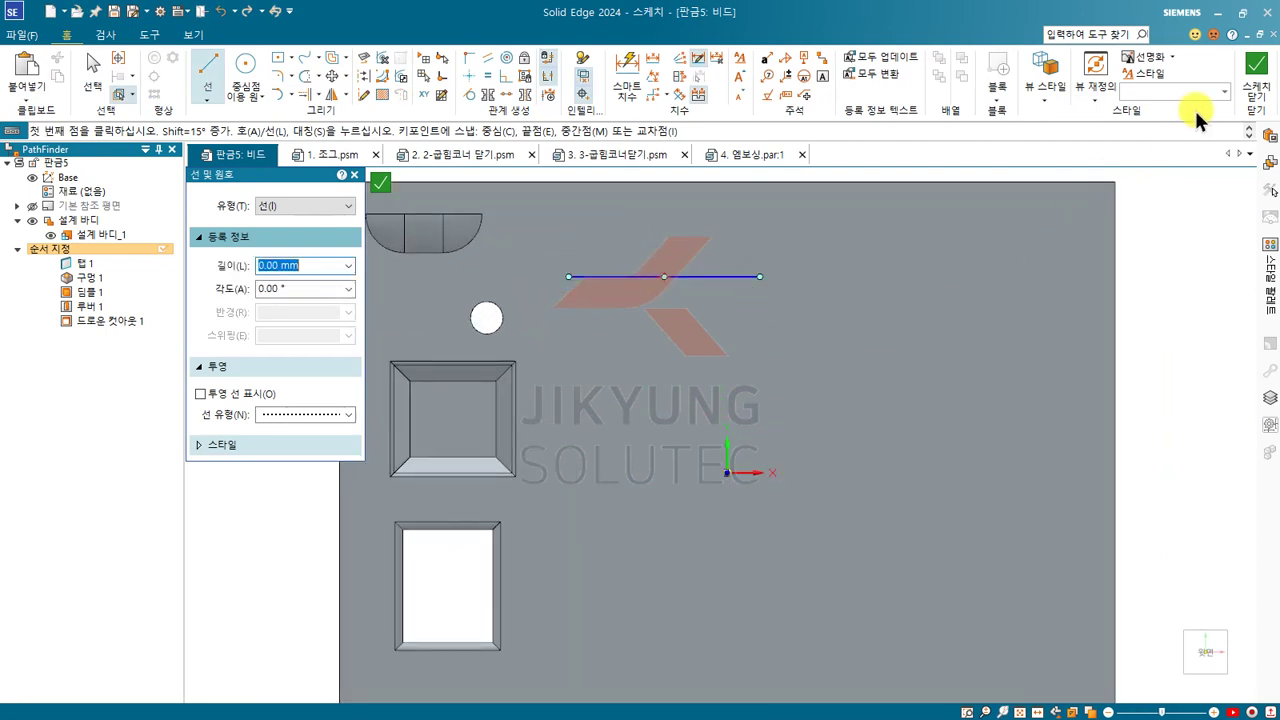
pyautogui.click(1252, 85)
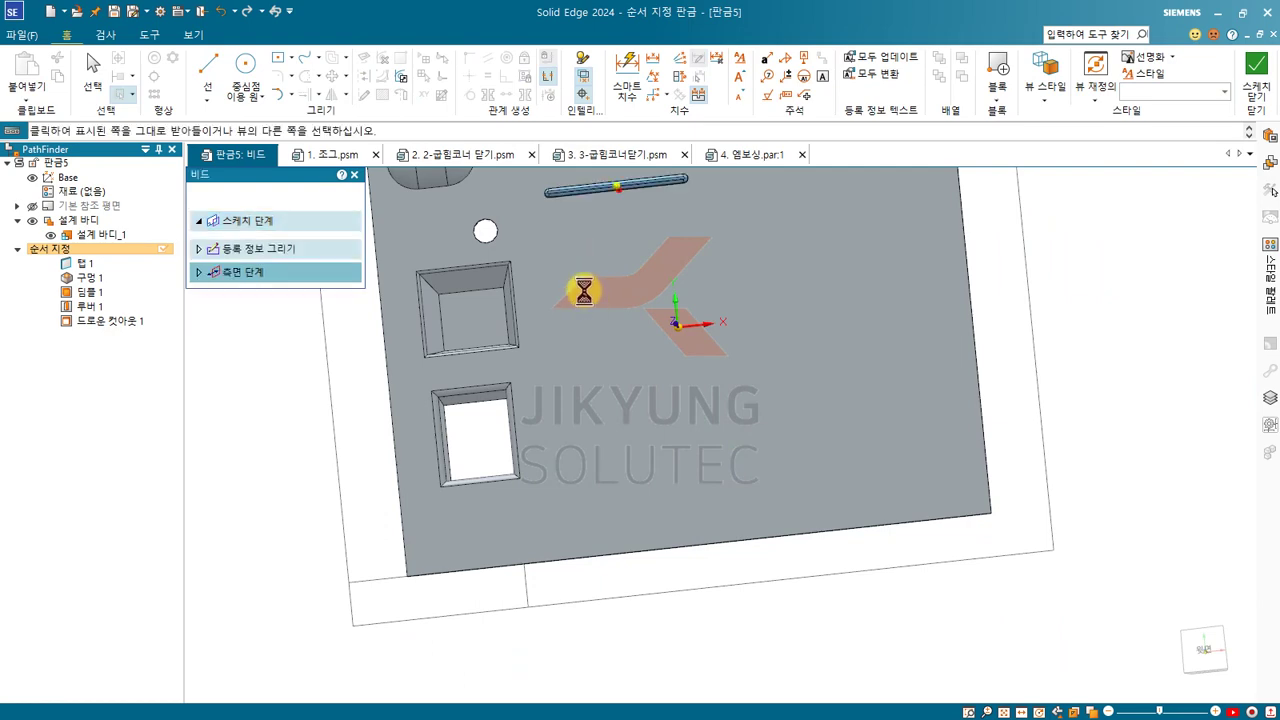
# Accept the proposed side for the bead and inspect its shape from both sides of the sheet
pyautogui.click(645, 300)
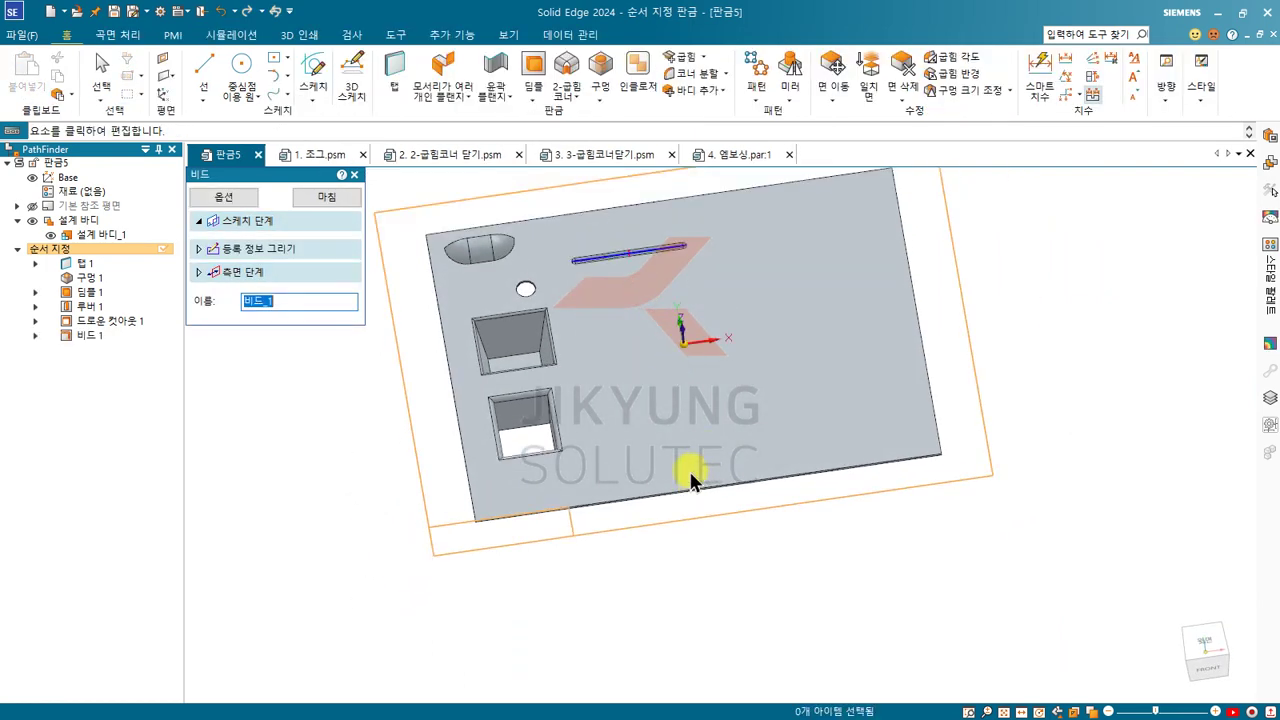
pyautogui.scroll(5, 598, 256)
pyautogui.scroll(-2, 633, 537)
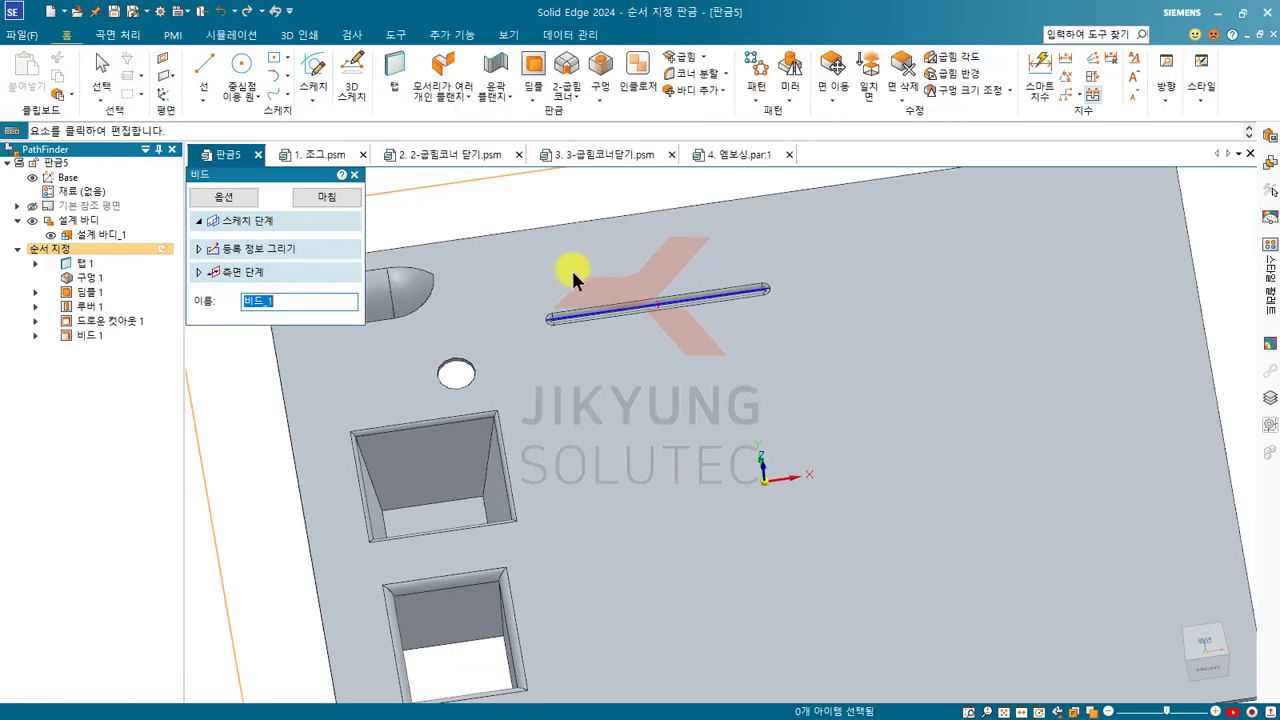
pyautogui.moveTo(578, 248); pyautogui.dragTo(843, 433, button='middle')
pyautogui.scroll(-3, 503, 515)
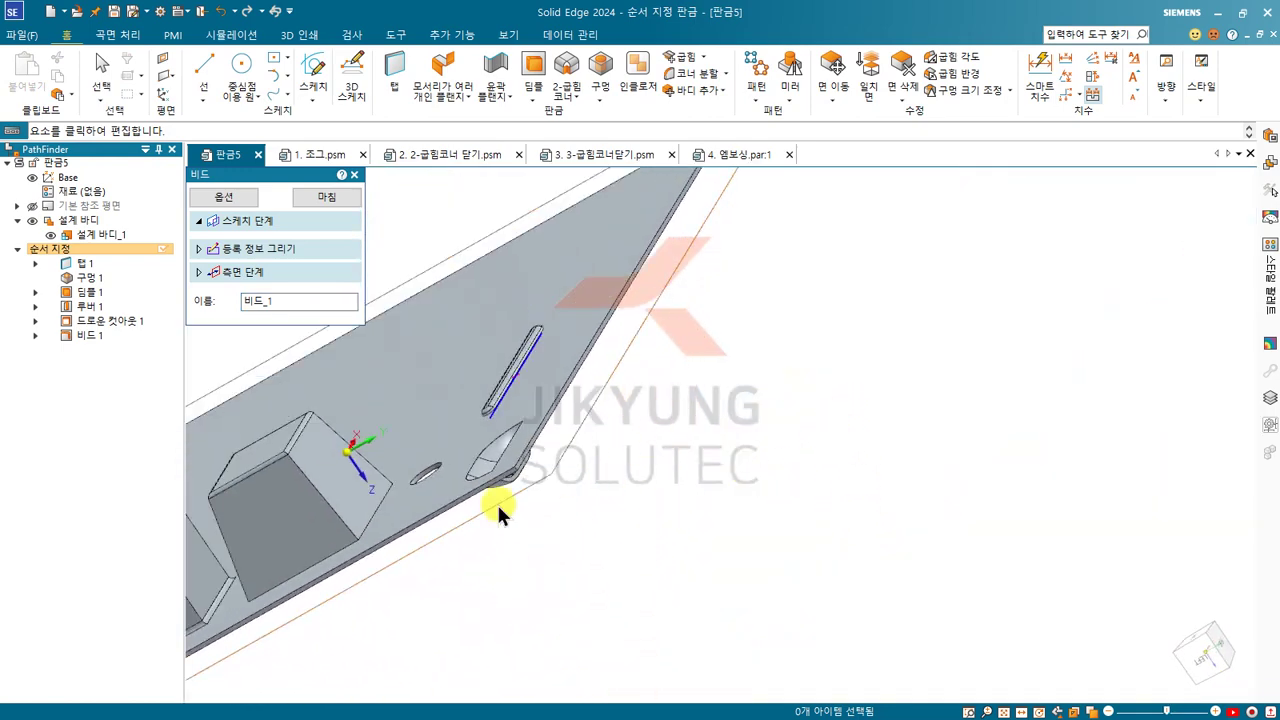
pyautogui.scroll(3, 456, 330)
# Set the bead's cross-section to circular (원형) with 1.25 mm height and 1.50 mm radius
pyautogui.click(232, 196)
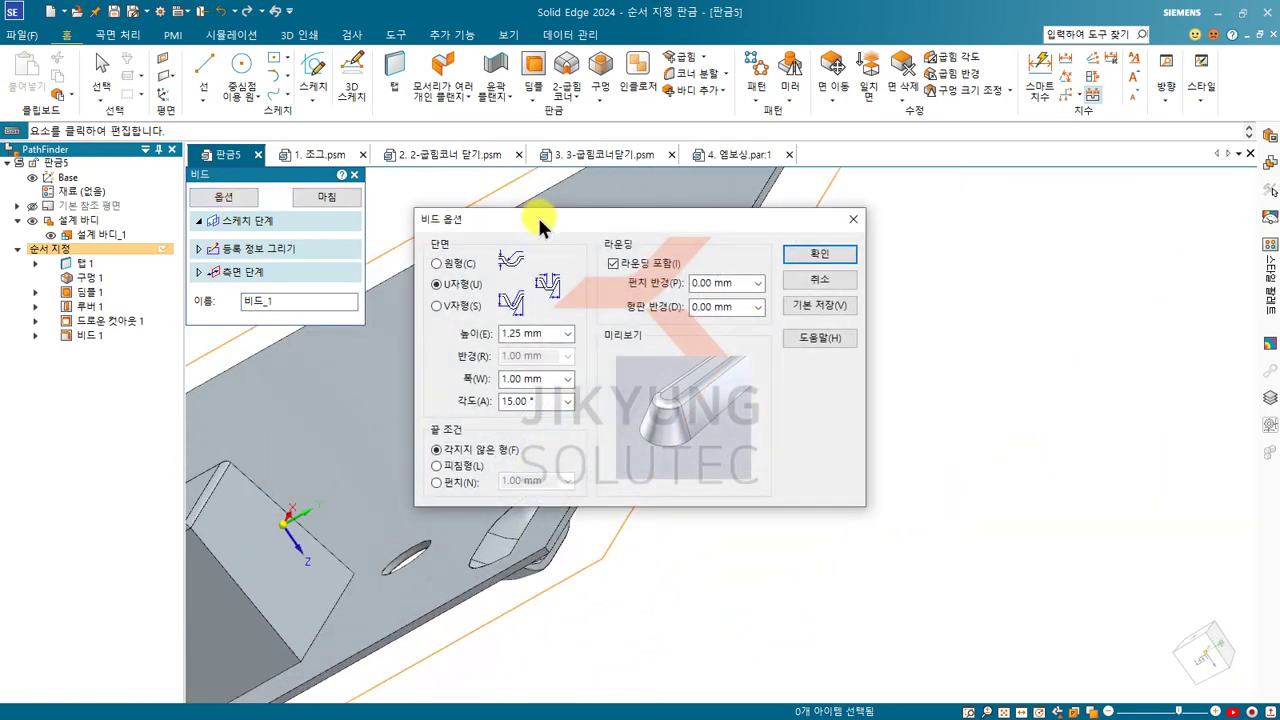
pyautogui.moveTo(537, 214); pyautogui.dragTo(197, 139)
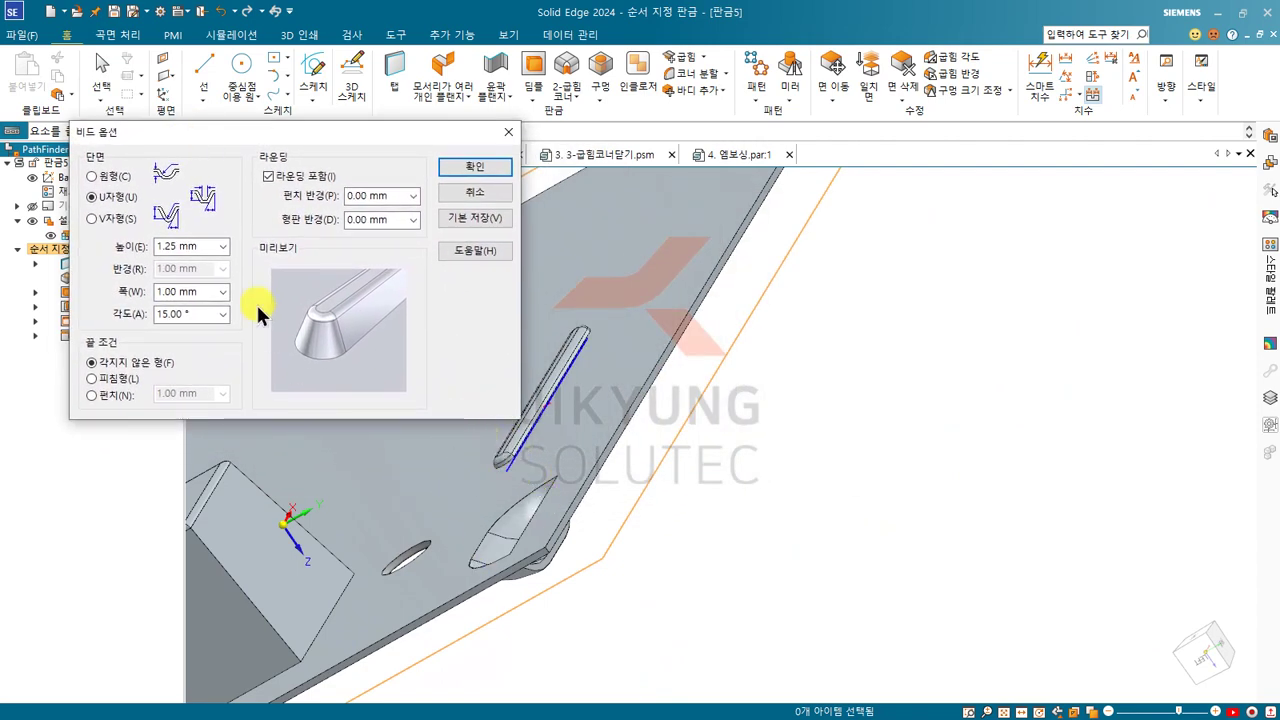
pyautogui.click(104, 177)
pyautogui.click(462, 168)
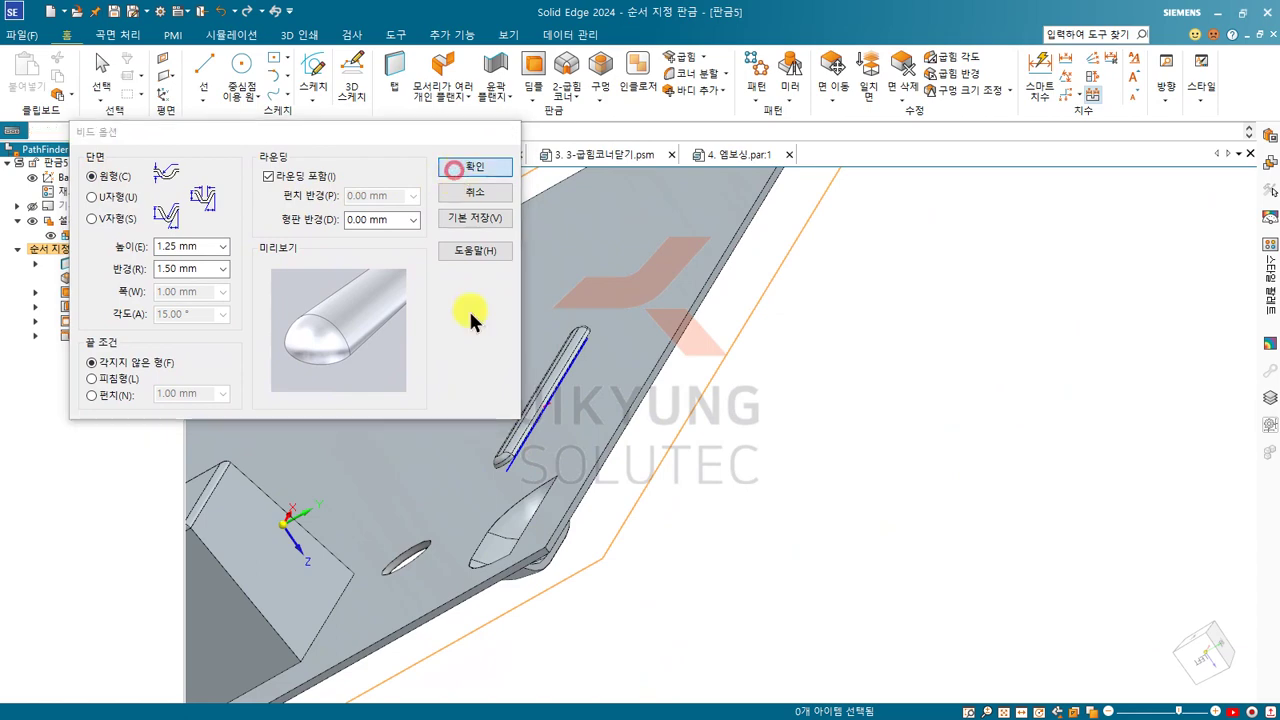
pyautogui.scroll(3, 505, 495)
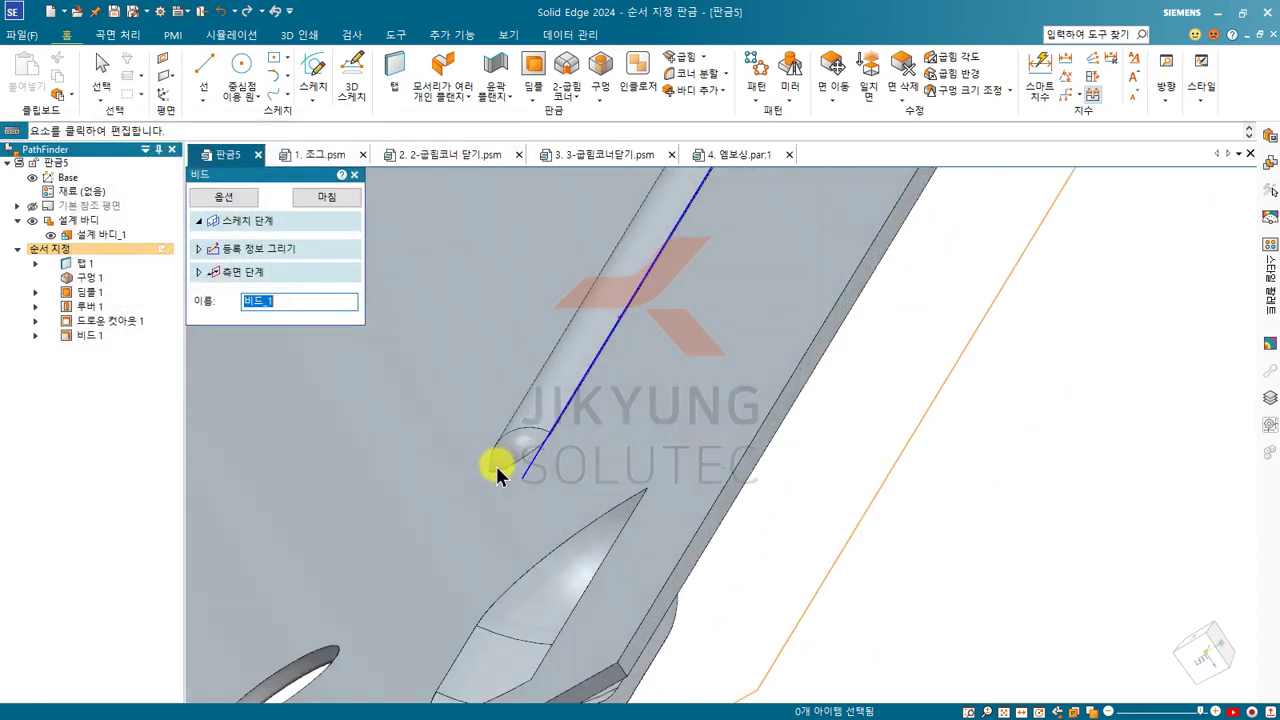
# Set the bead's cross-section to V-shaped (V자형) with 2.00 mm height, 1.00 mm radius and 15° angle, and finish the feature
pyautogui.click(238, 200)
pyautogui.click(440, 306)
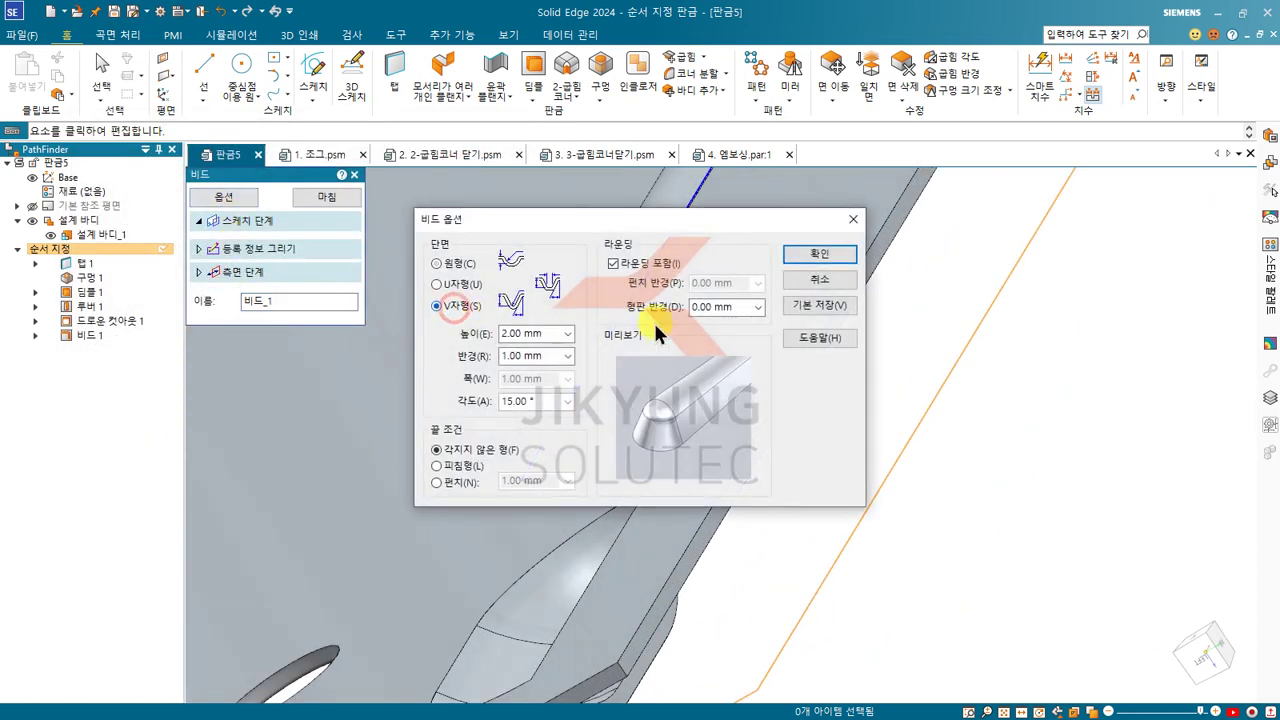
pyautogui.click(811, 259)
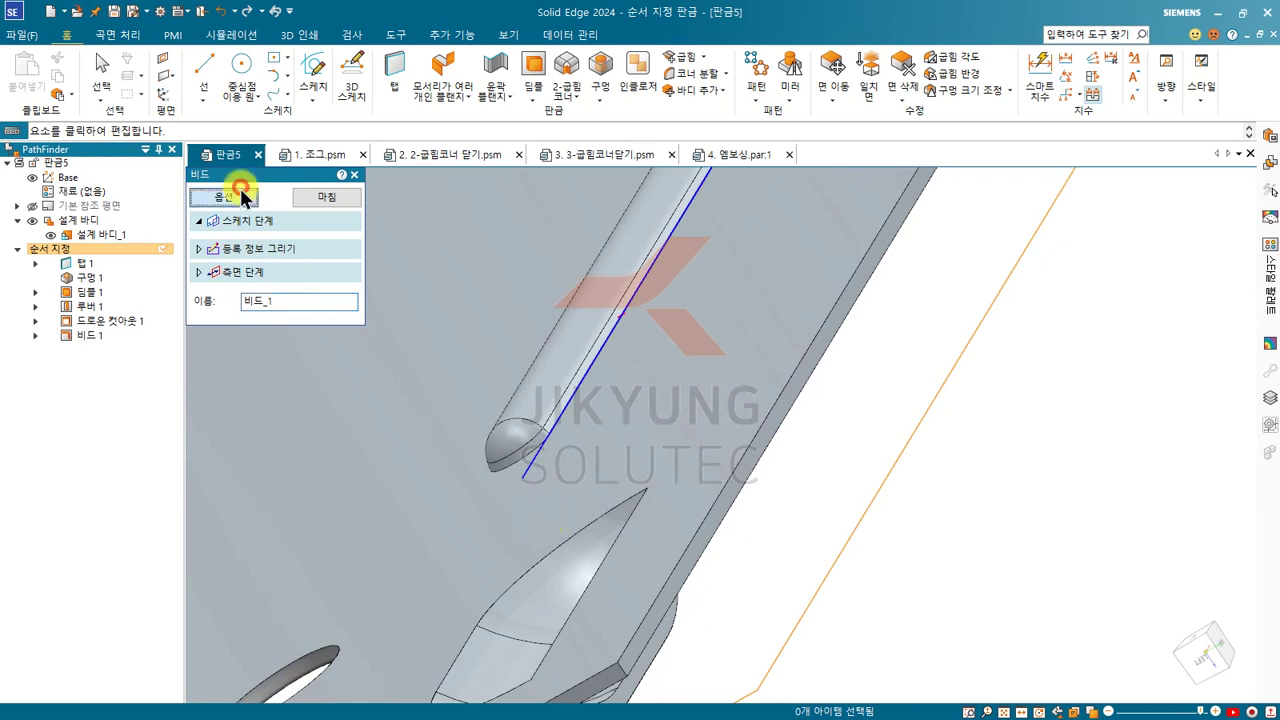
pyautogui.click(241, 196)
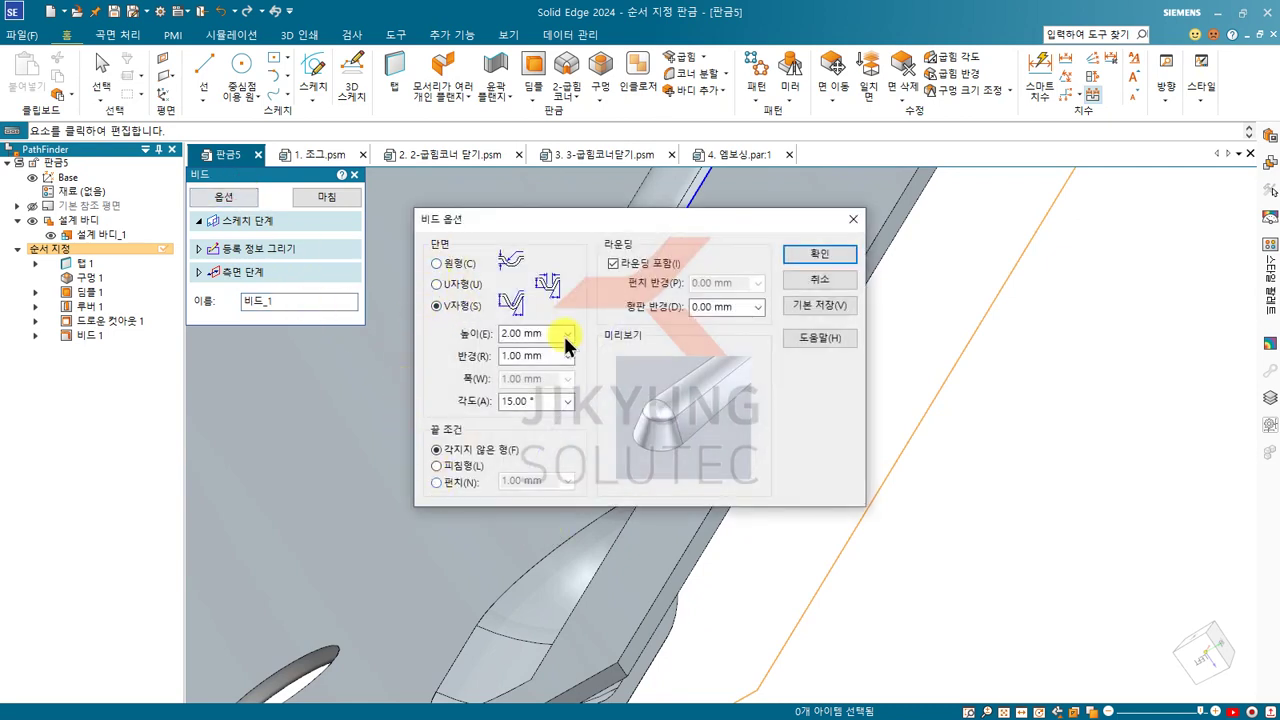
pyautogui.click(820, 254)
pyautogui.scroll(-5, 700, 416)
pyautogui.moveTo(657, 318); pyautogui.dragTo(816, 340, button='middle')
pyautogui.rightClick(1048, 353)
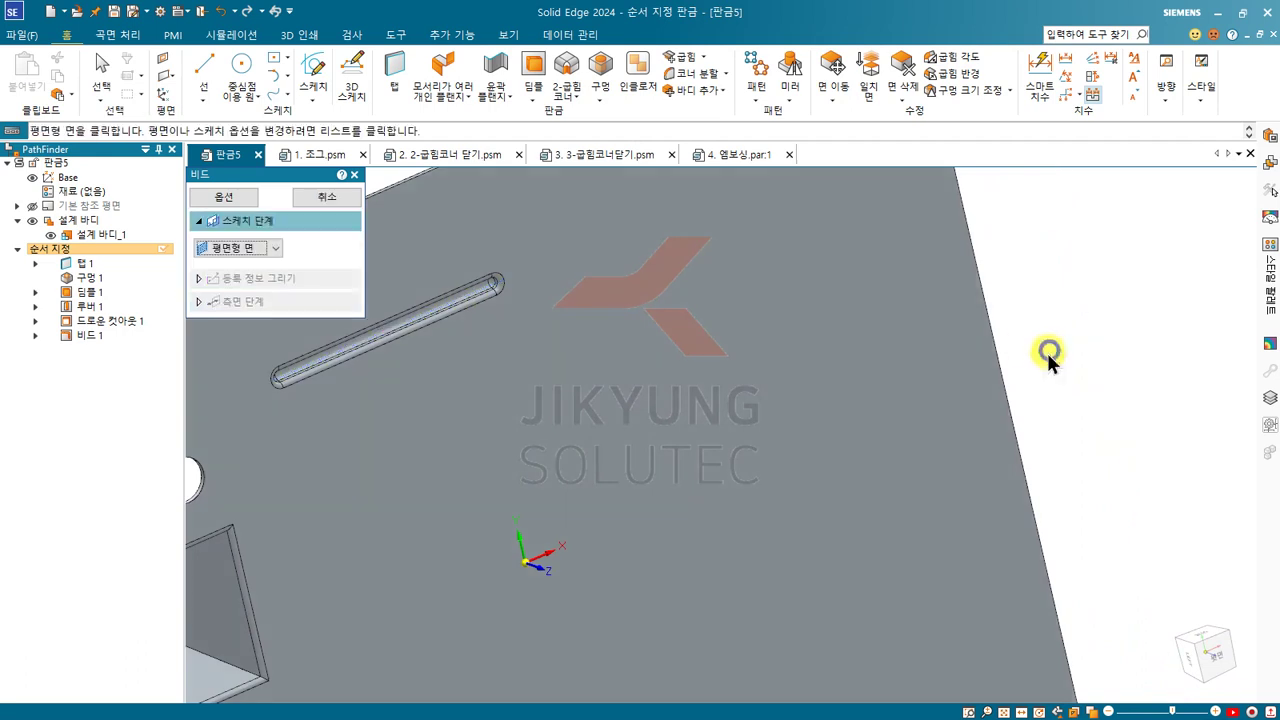
pyautogui.click(540, 96)
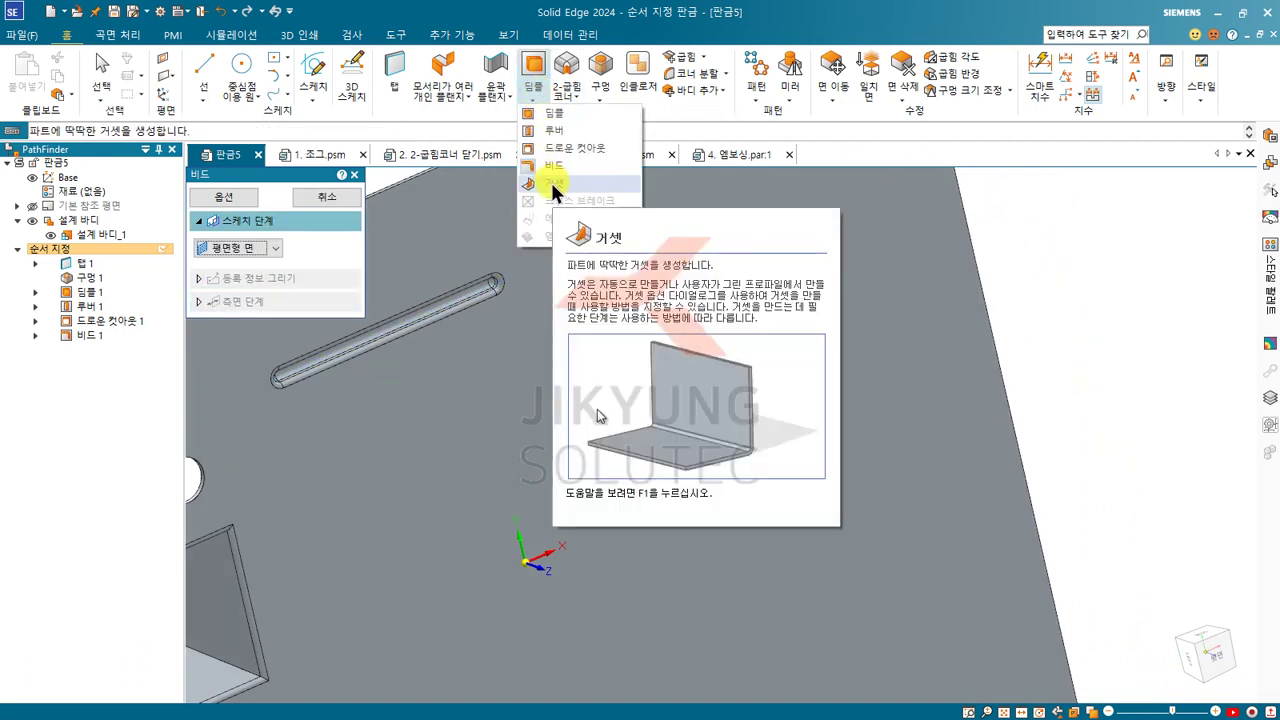
pyautogui.click(1097, 304)
# Add a 90° flange (모서리가 여러 개인 플랜지) along the sheet's short edge opposite the cutouts, bent away from the dimple's protruding side
pyautogui.scroll(-5, 1080, 325)
pyautogui.moveTo(890, 410); pyautogui.dragTo(757, 397, button='middle')
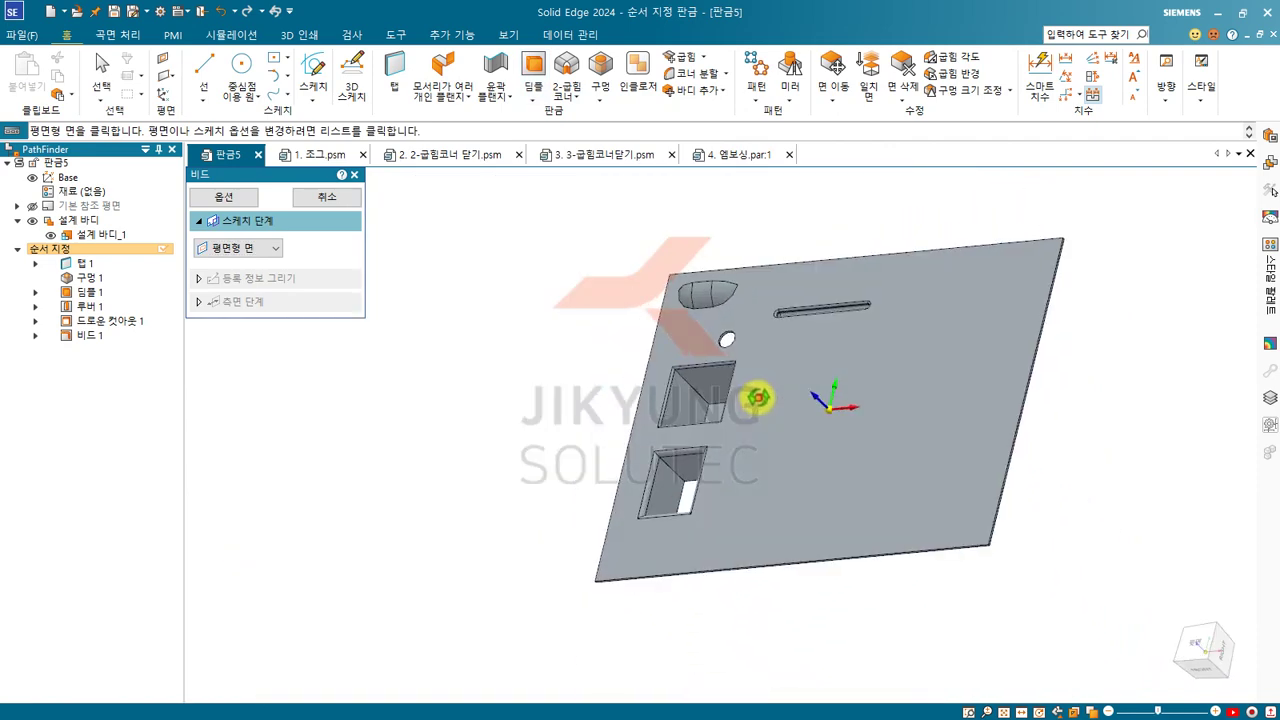
pyautogui.scroll(1, 757, 397)
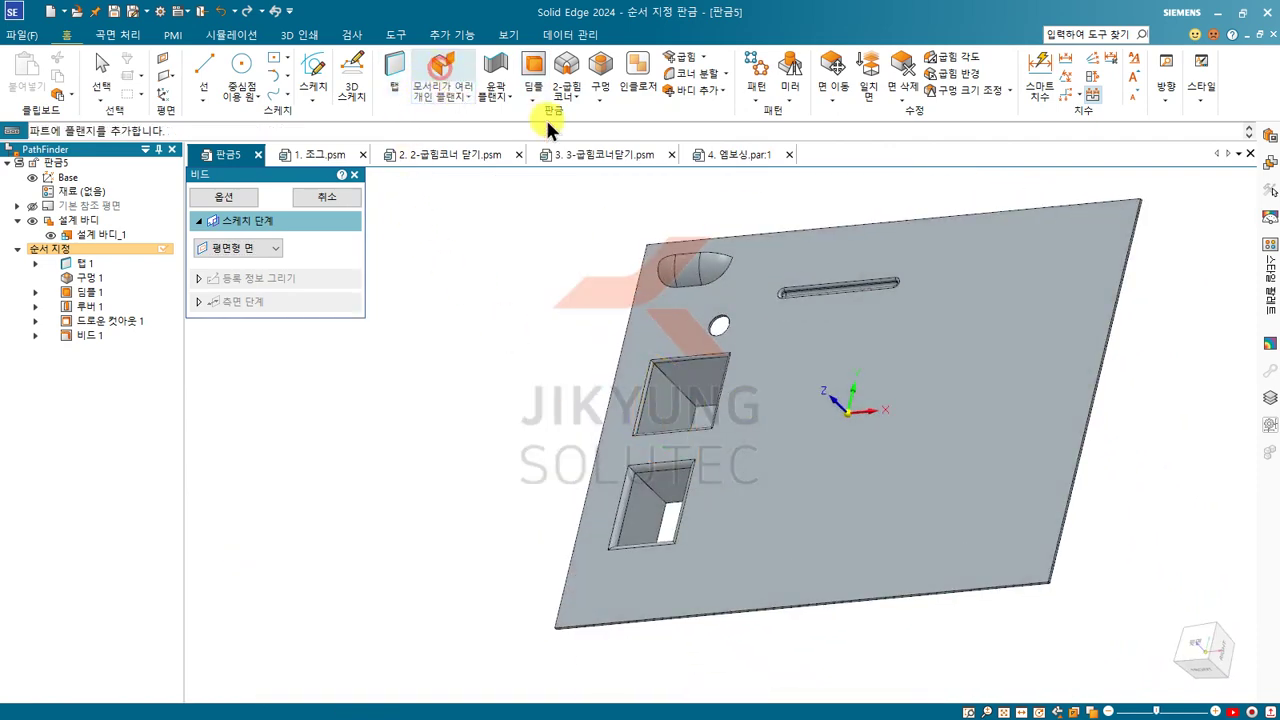
pyautogui.click(445, 85)
pyautogui.click(1094, 386)
pyautogui.rightClick(1085, 371)
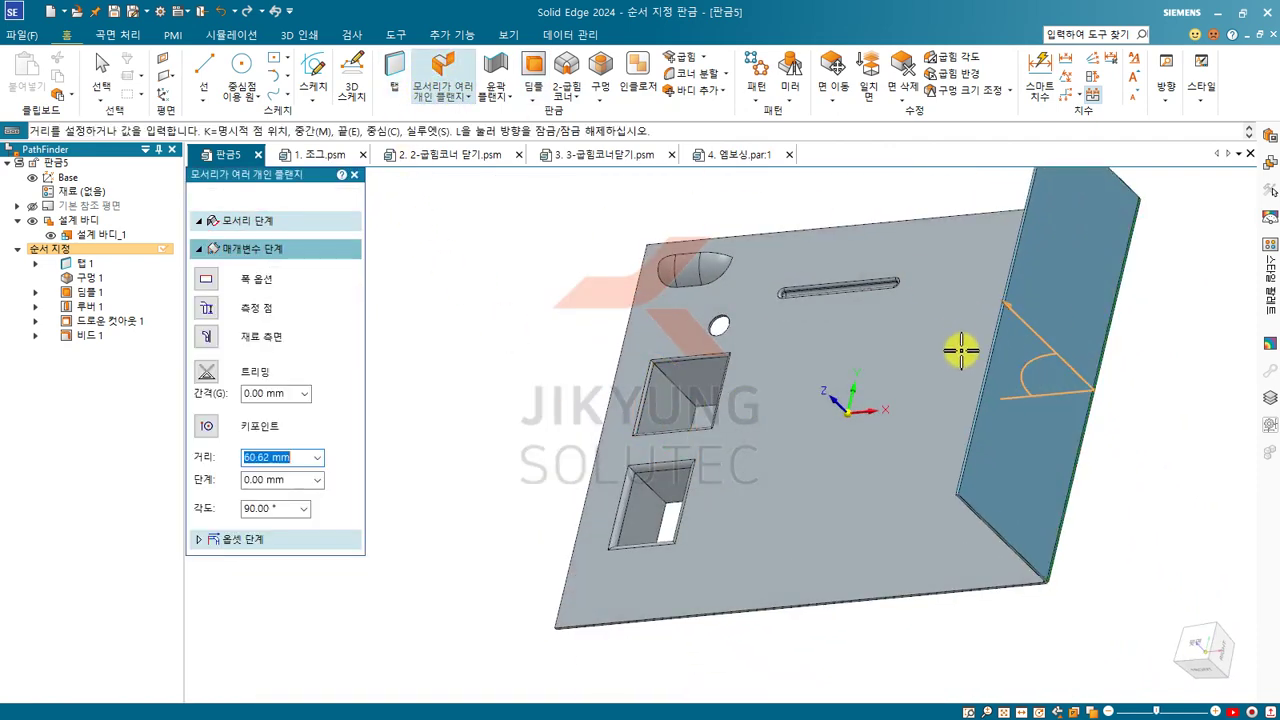
pyautogui.moveTo(963, 349); pyautogui.dragTo(953, 240, button='middle')
pyautogui.click(878, 188)
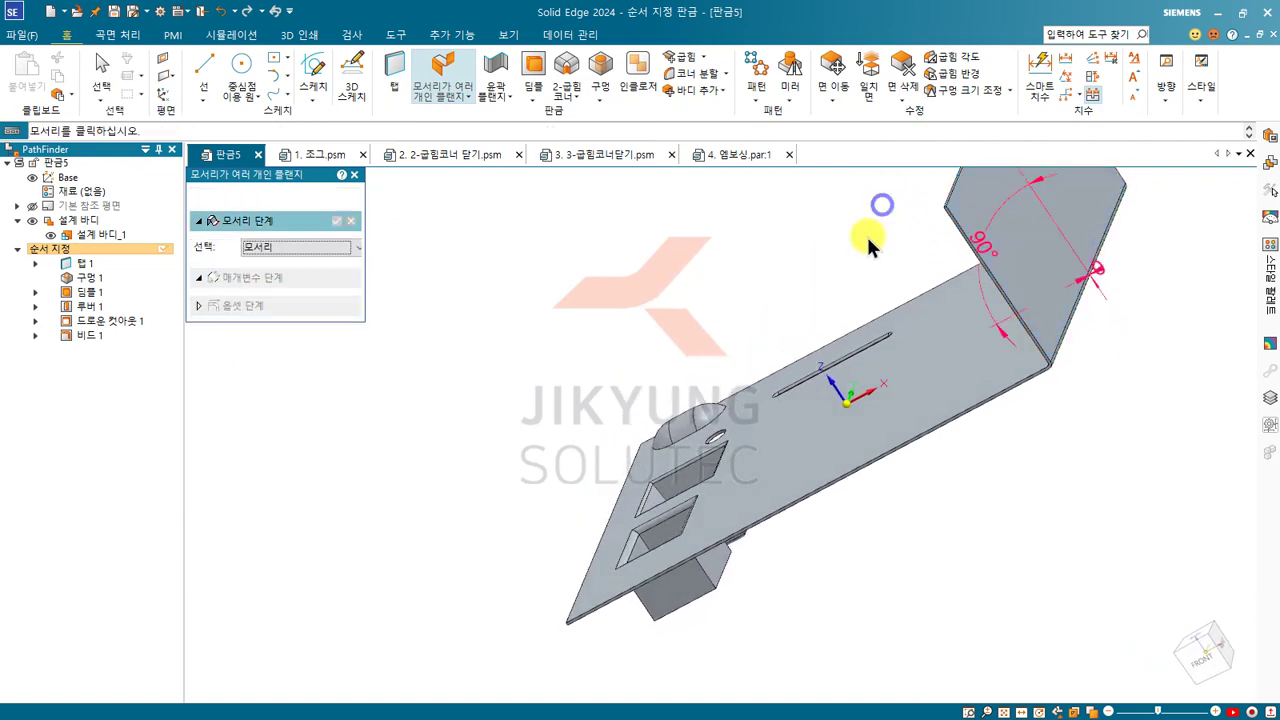
# Examine the bend between the new flange and the sheet up close
pyautogui.scroll(-3, 596, 452)
pyautogui.scroll(3, 903, 290)
pyautogui.moveTo(833, 293); pyautogui.dragTo(894, 334, button='middle')
pyautogui.scroll(3, 780, 323)
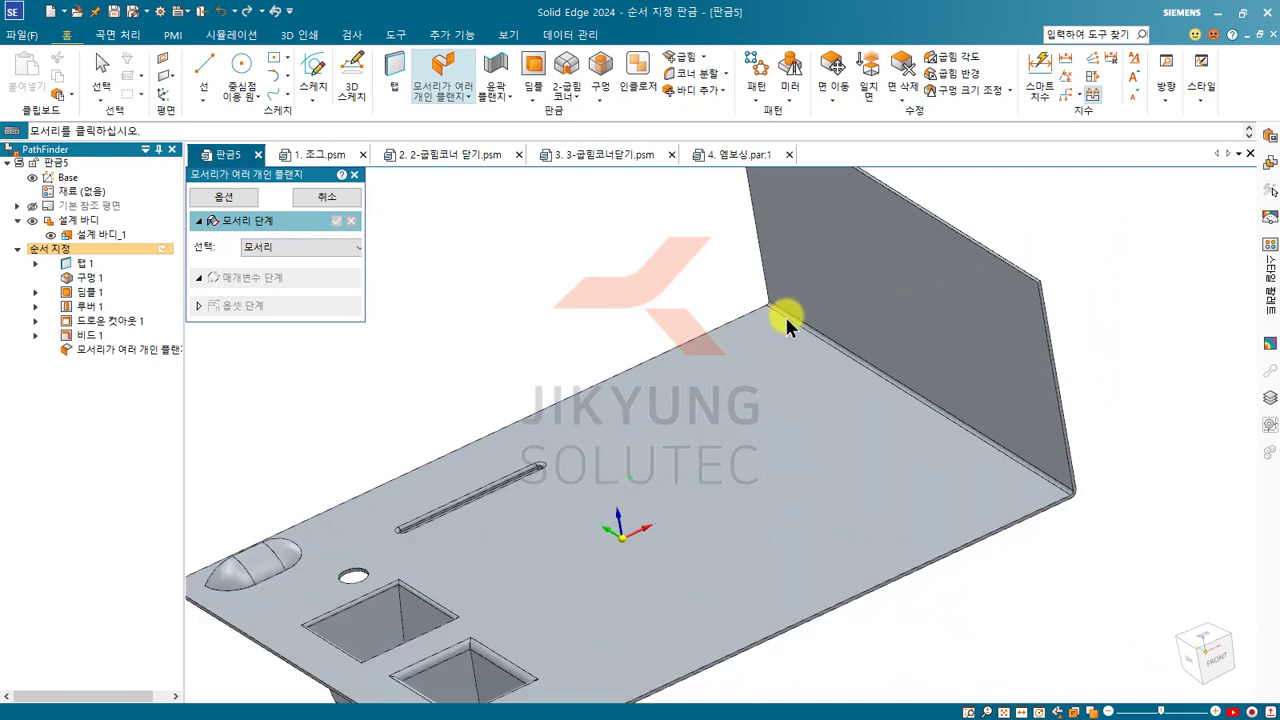
pyautogui.scroll(-2, 523, 482)
pyautogui.scroll(3, 640, 340)
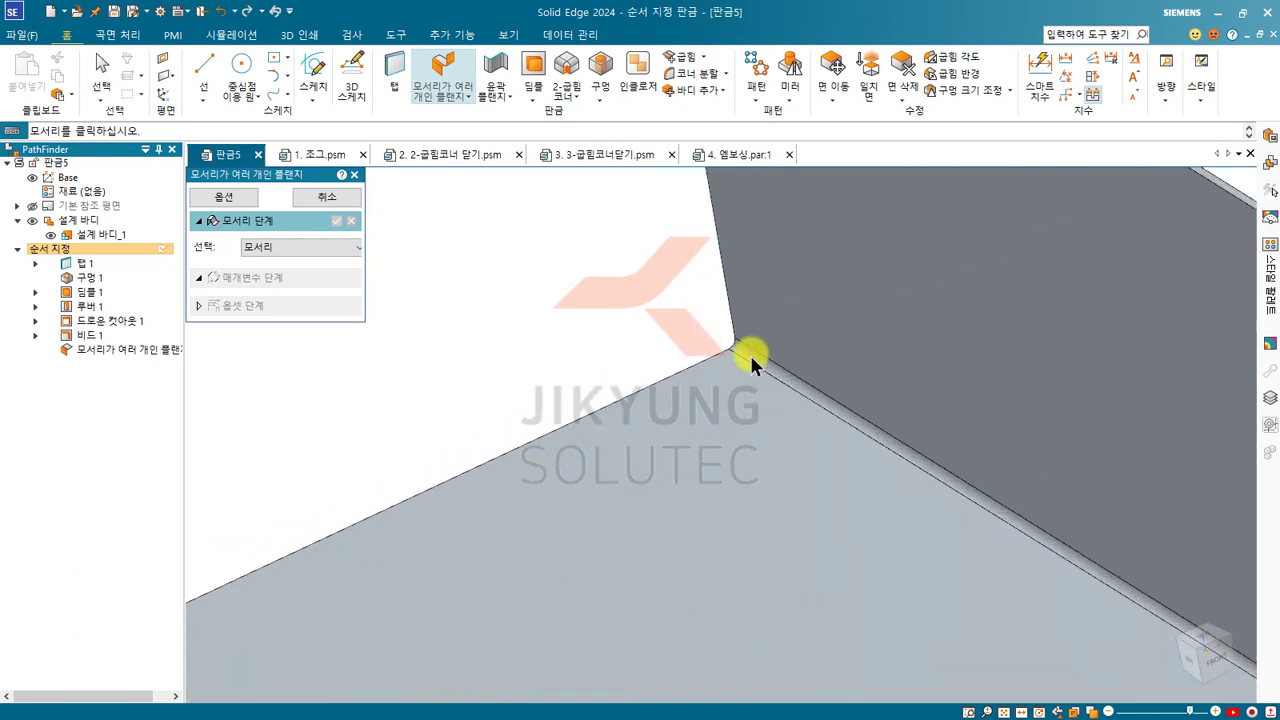
# Start a gusset (거셋) and select the bend between the new flange and the sheet for it
pyautogui.click(538, 100)
pyautogui.click(550, 180)
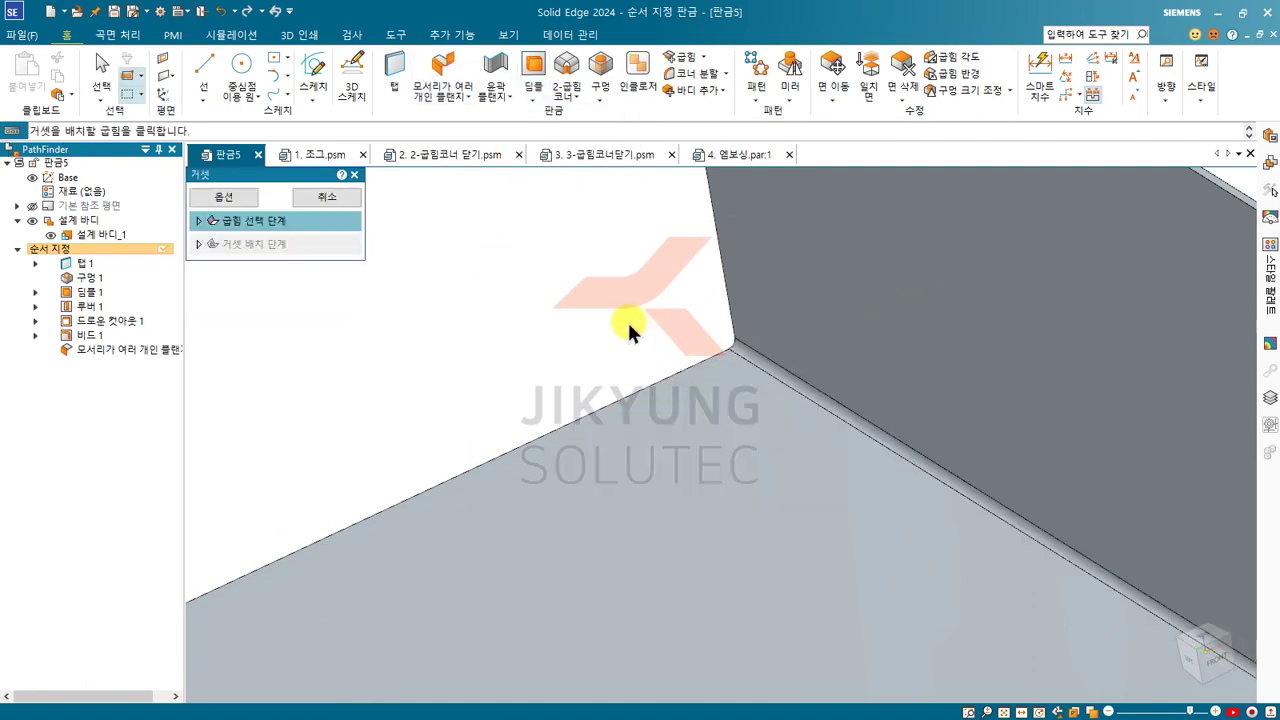
pyautogui.scroll(-3, 627, 320)
pyautogui.scroll(3, 624, 335)
pyautogui.click(677, 320)
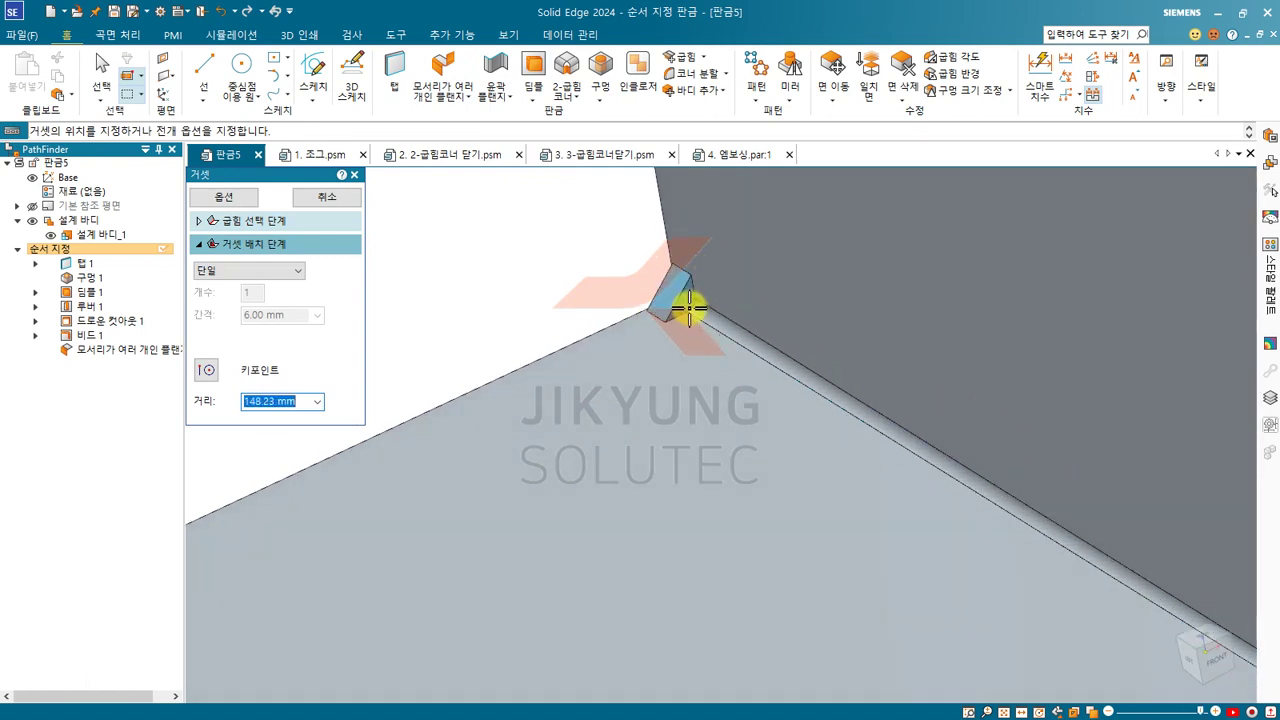
# Set the gusset's shape to rounded (라운딩) in the gusset options
pyautogui.click(227, 196)
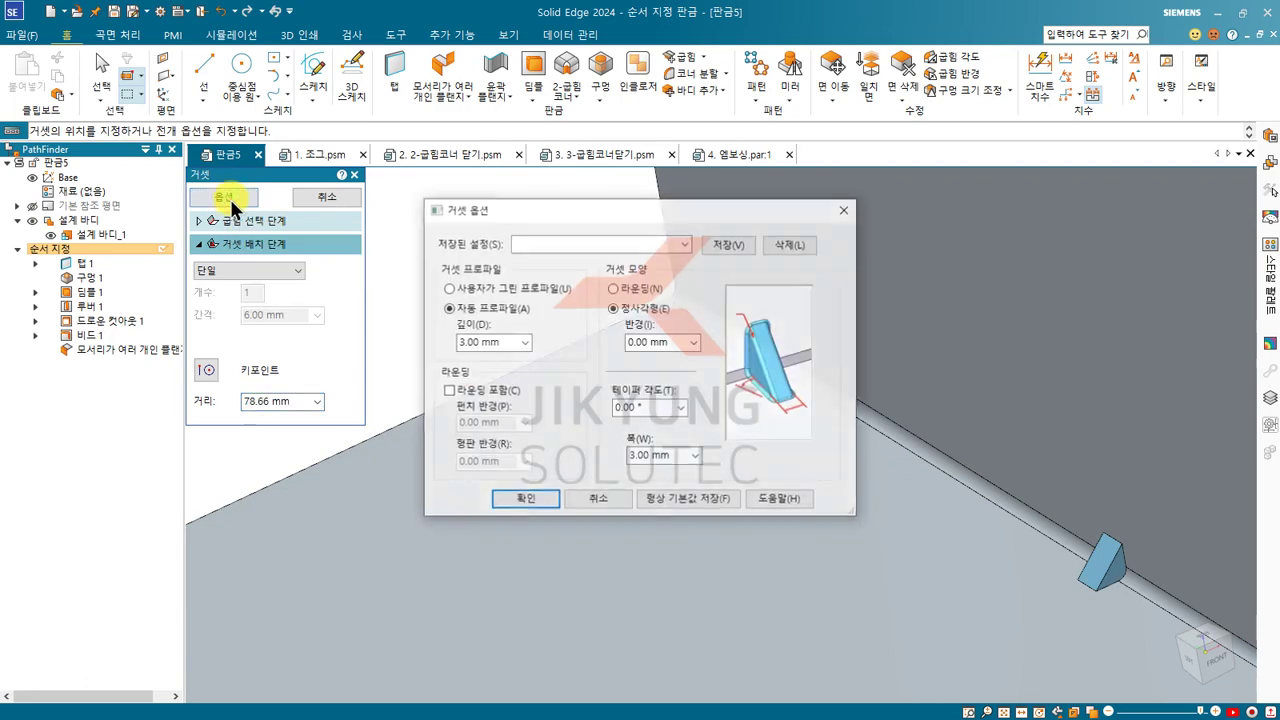
pyautogui.moveTo(591, 208); pyautogui.dragTo(526, 189)
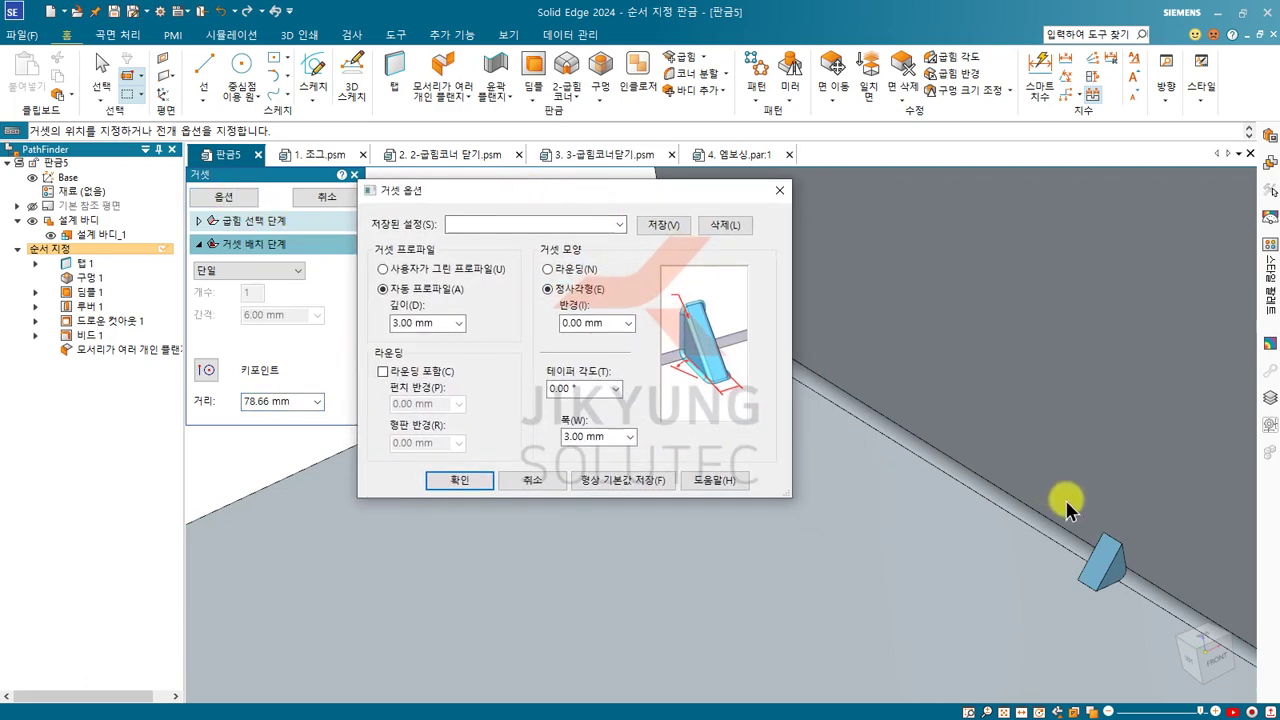
pyautogui.click(566, 269)
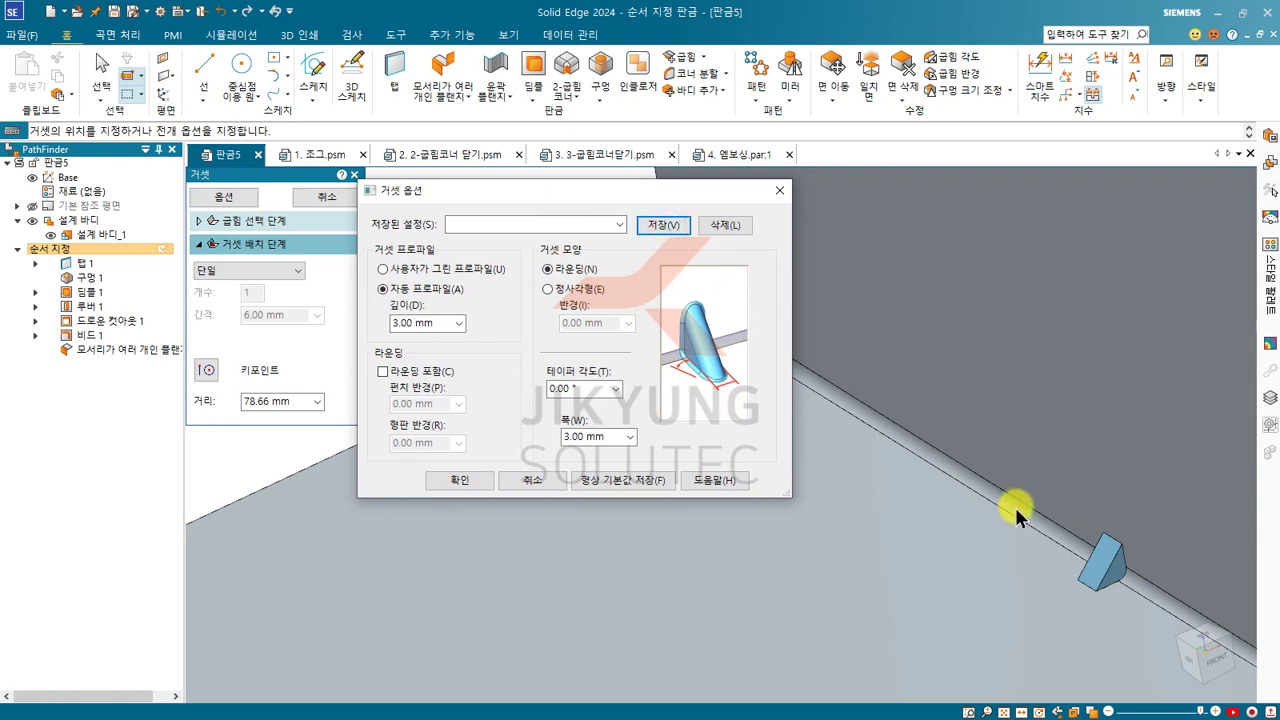
pyautogui.click(458, 480)
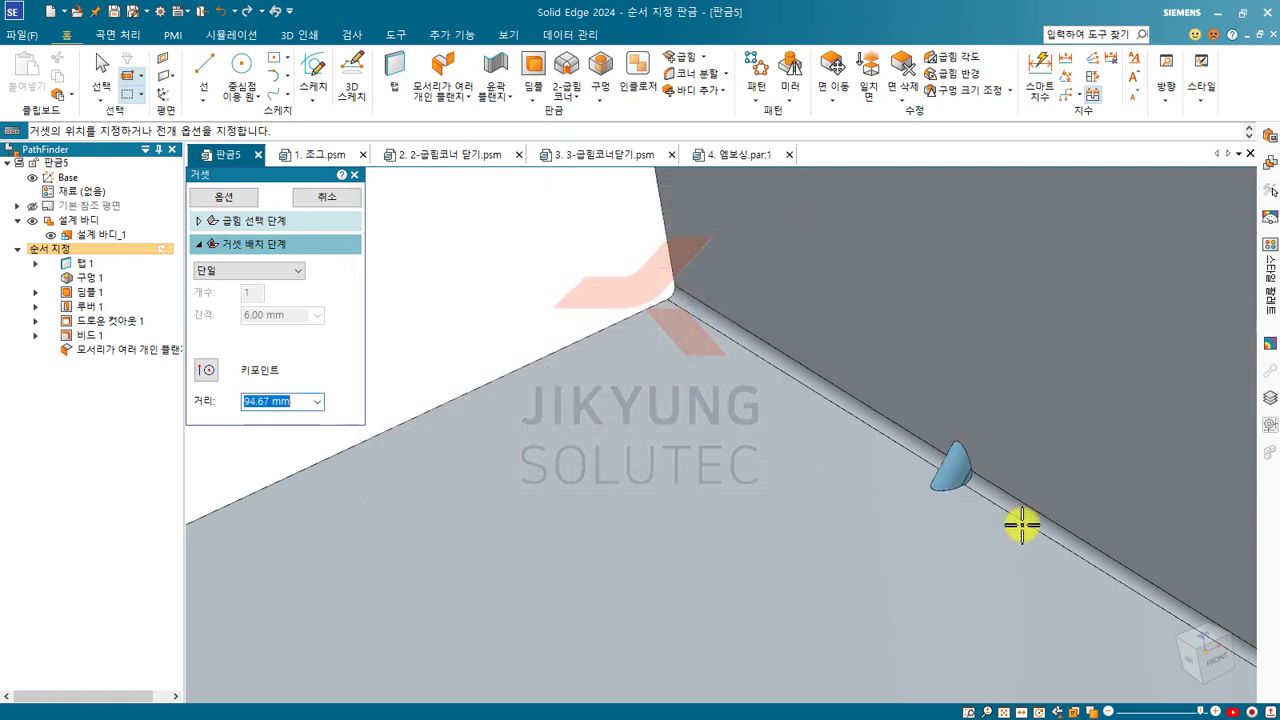
# Save the current gusset options as a preset named 11 and accept the options
pyautogui.scroll(3, 1020, 523)
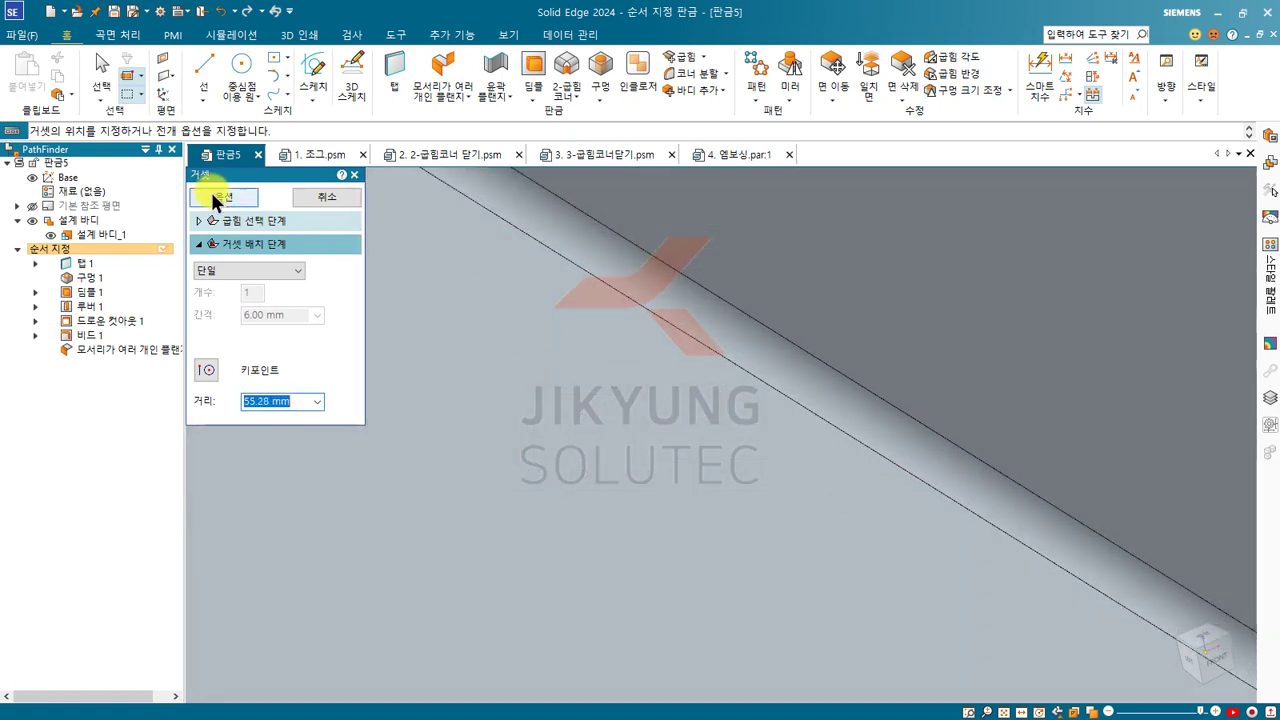
pyautogui.click(216, 198)
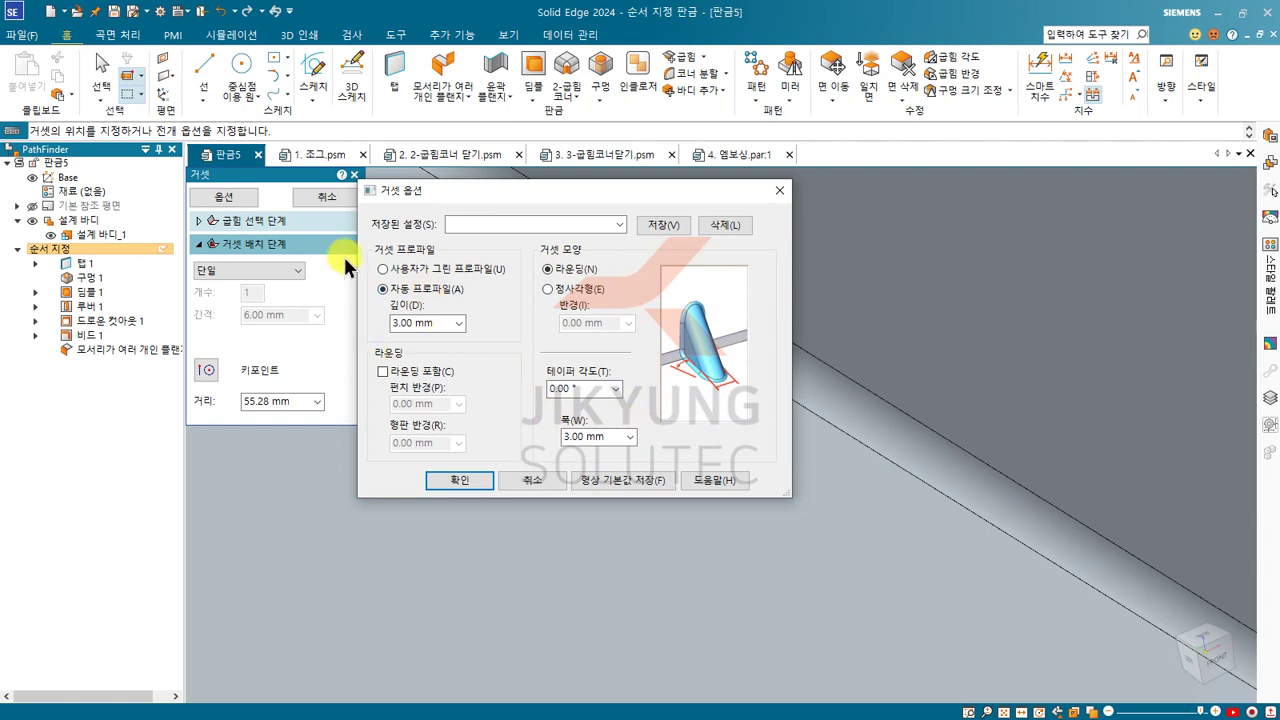
pyautogui.click(472, 224)
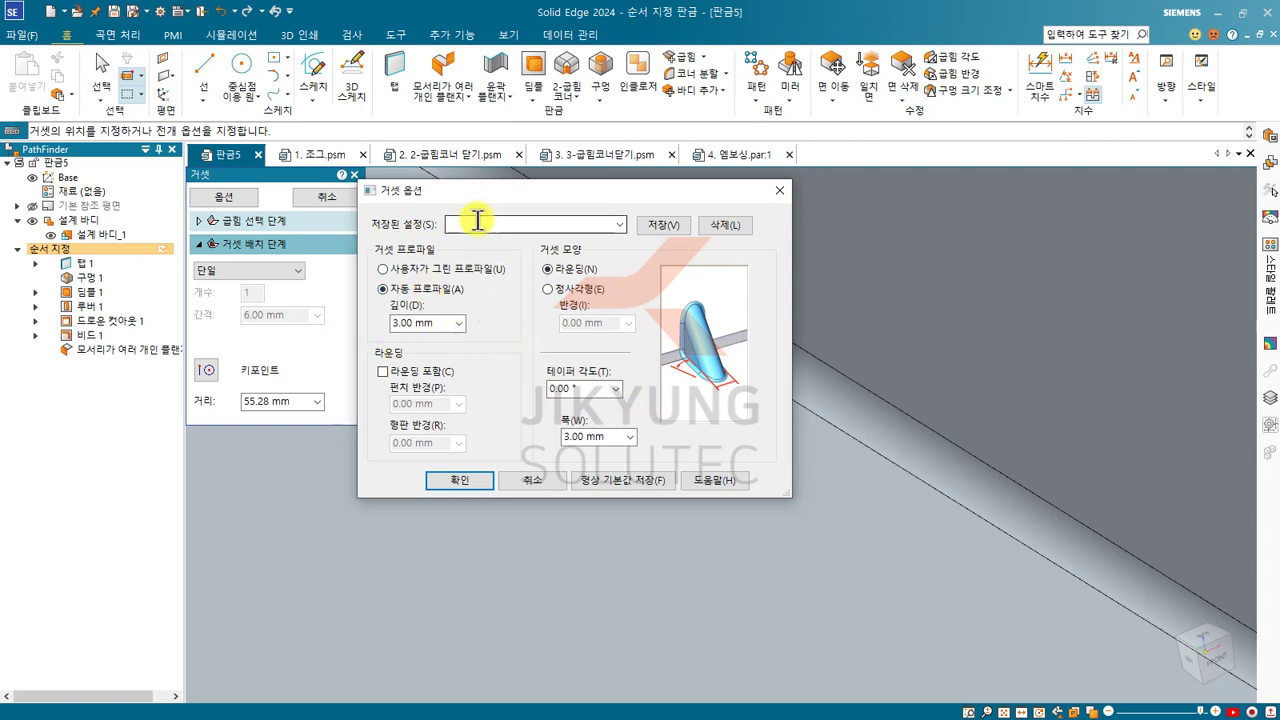
pyautogui.write('11')
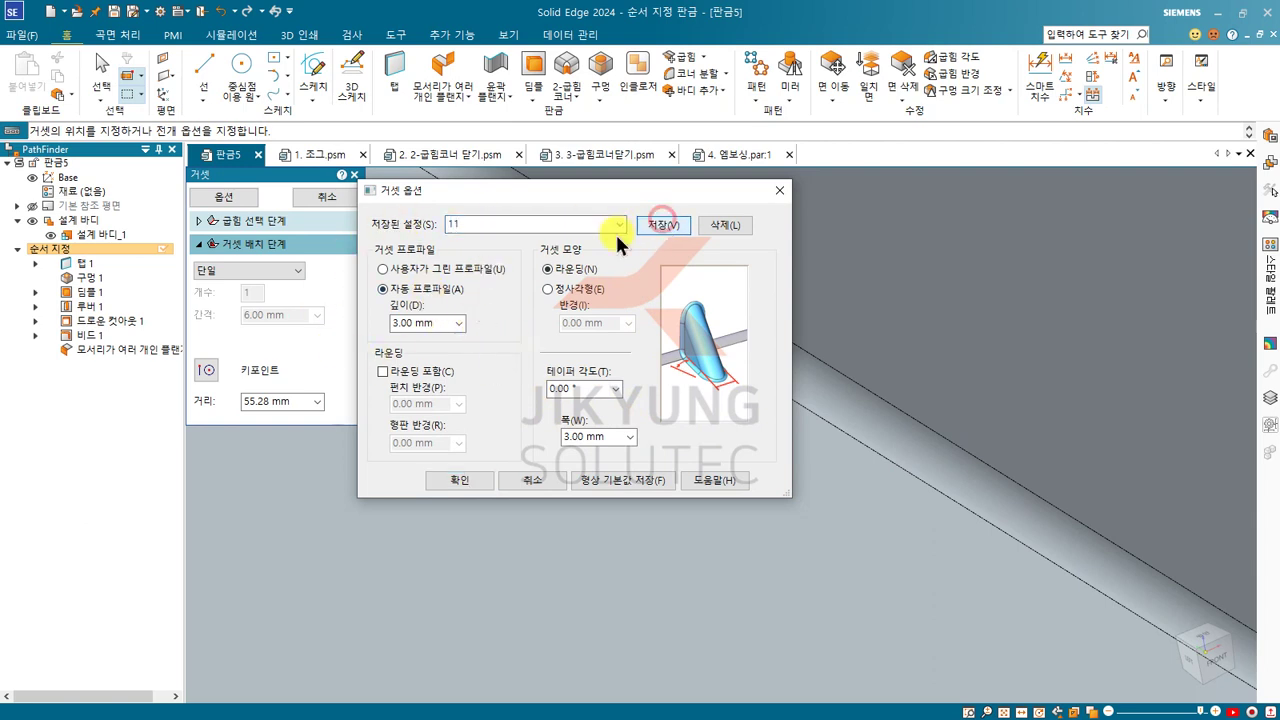
pyautogui.click(620, 225)
pyautogui.click(450, 477)
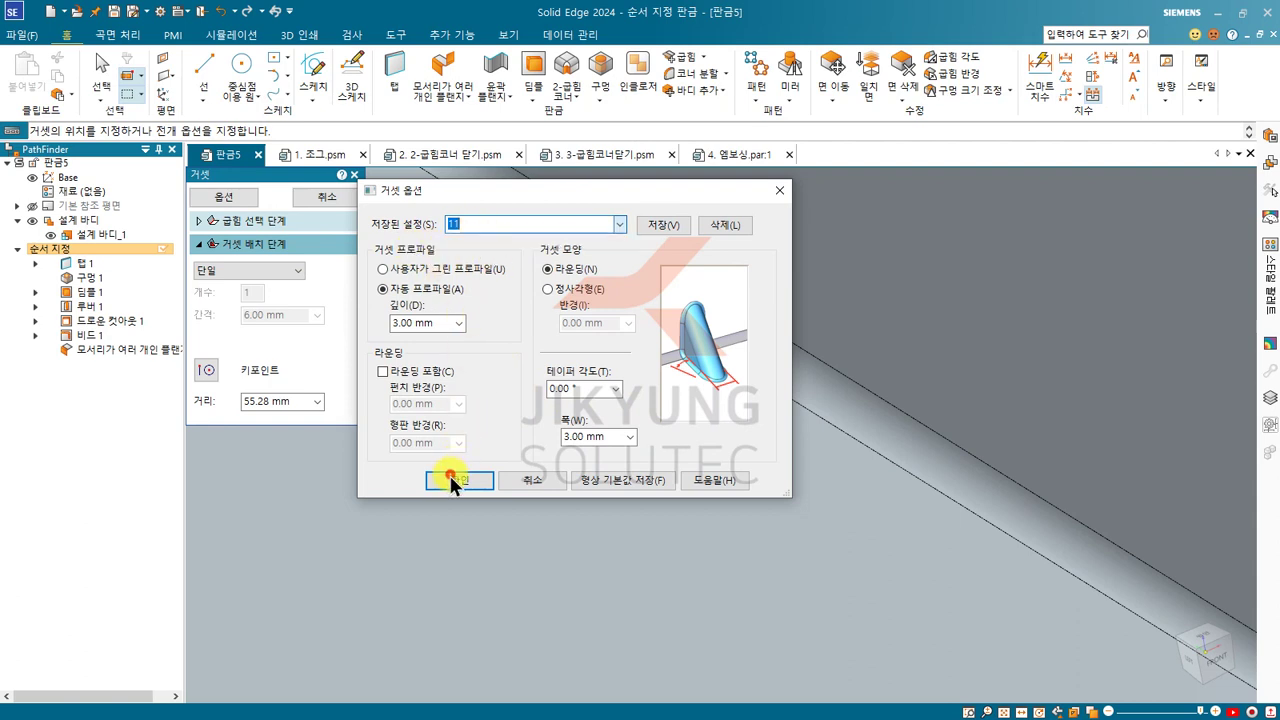
pyautogui.click(457, 481)
# Distribute 10 gussets along the bend with the fit (맞춤) placement
pyautogui.scroll(5, 523, 491)
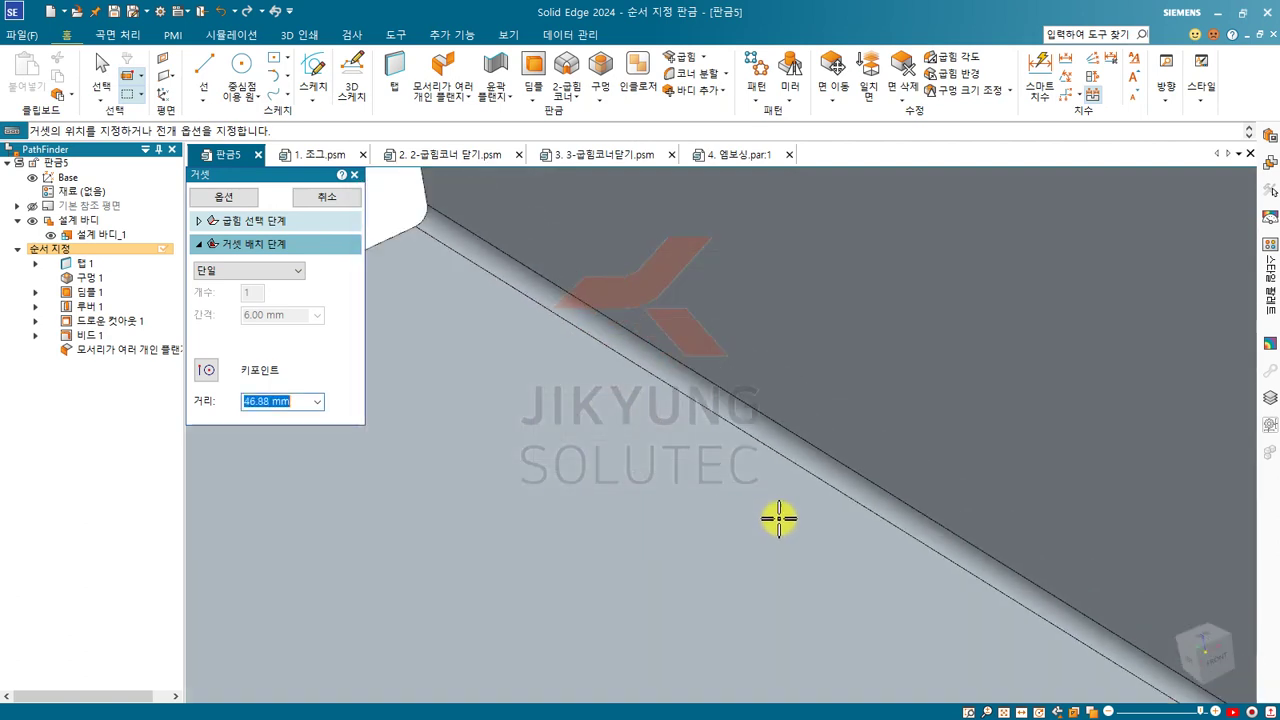
pyautogui.click(292, 272)
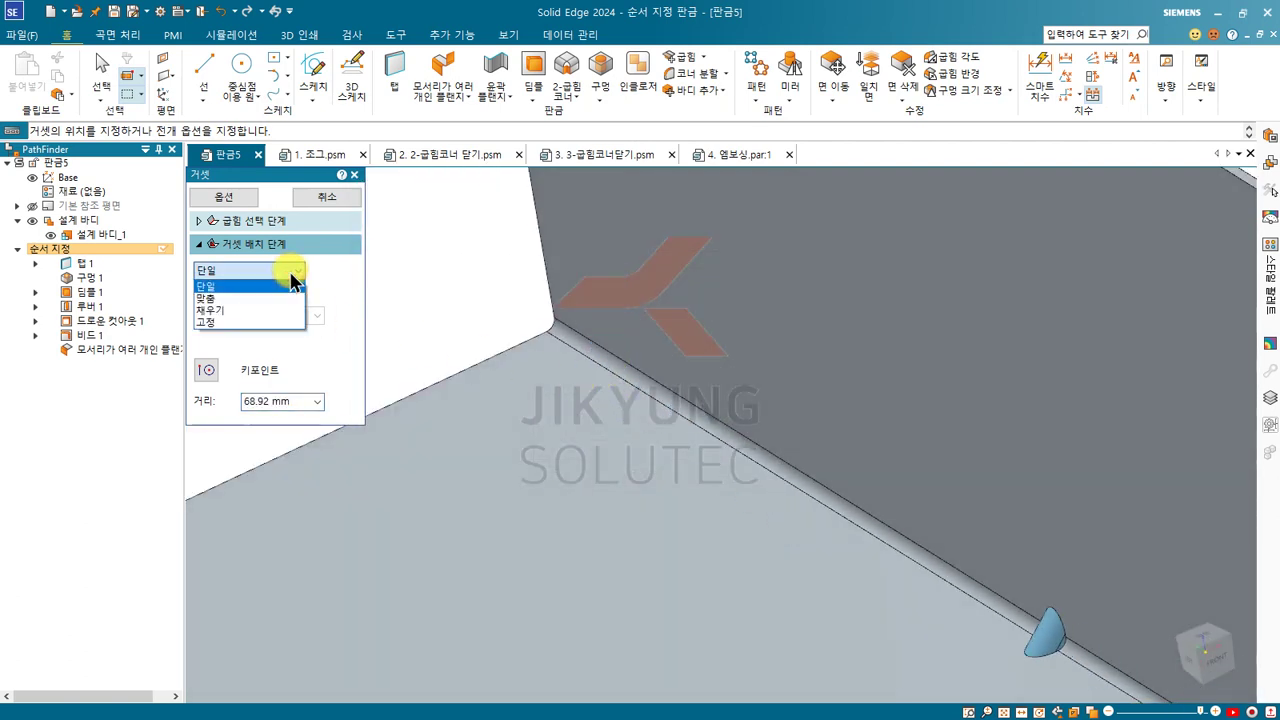
pyautogui.click(240, 297)
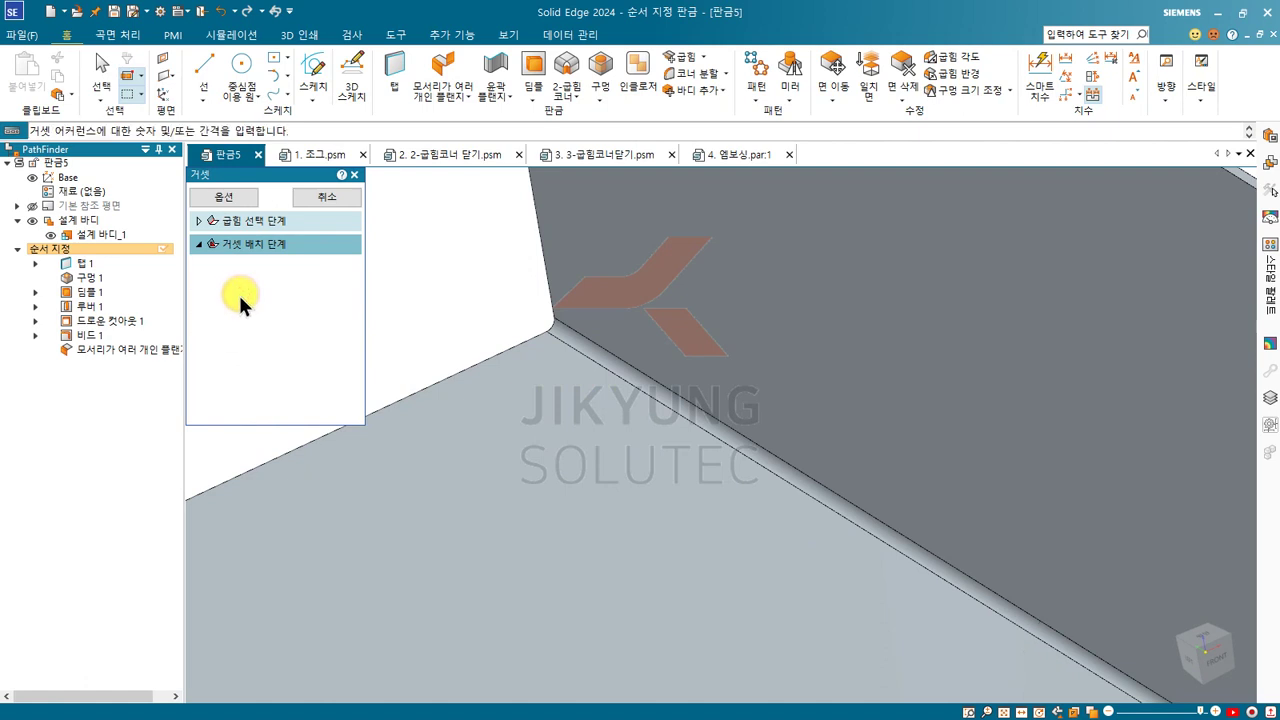
pyautogui.scroll(-3, 452, 340)
pyautogui.click(256, 293)
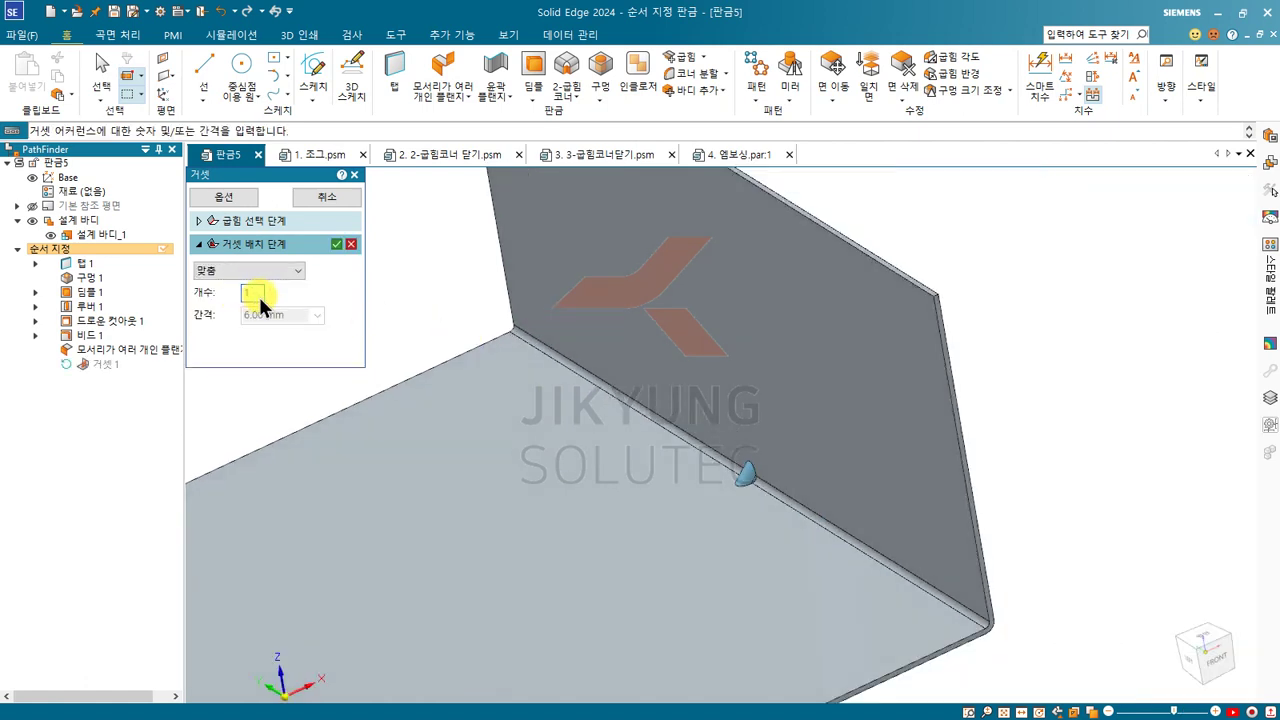
pyautogui.press('Return')
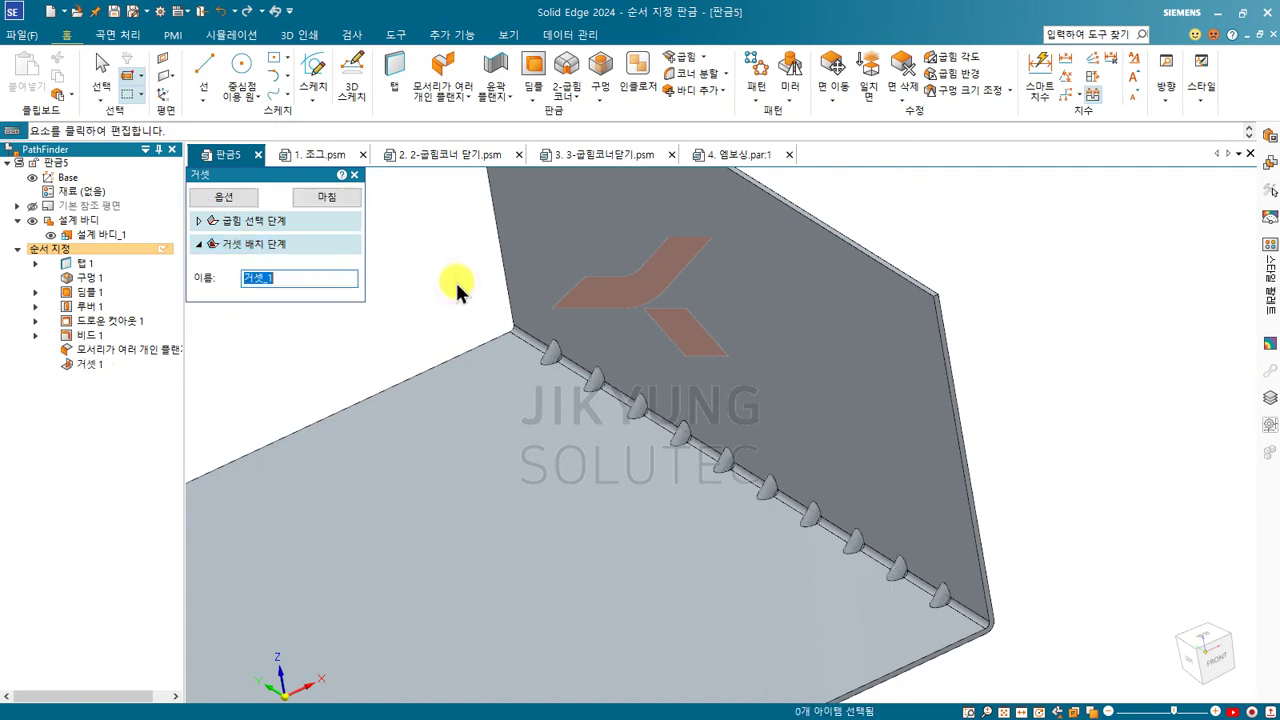
pyautogui.scroll(3, 491, 371)
pyautogui.scroll(-3, 600, 383)
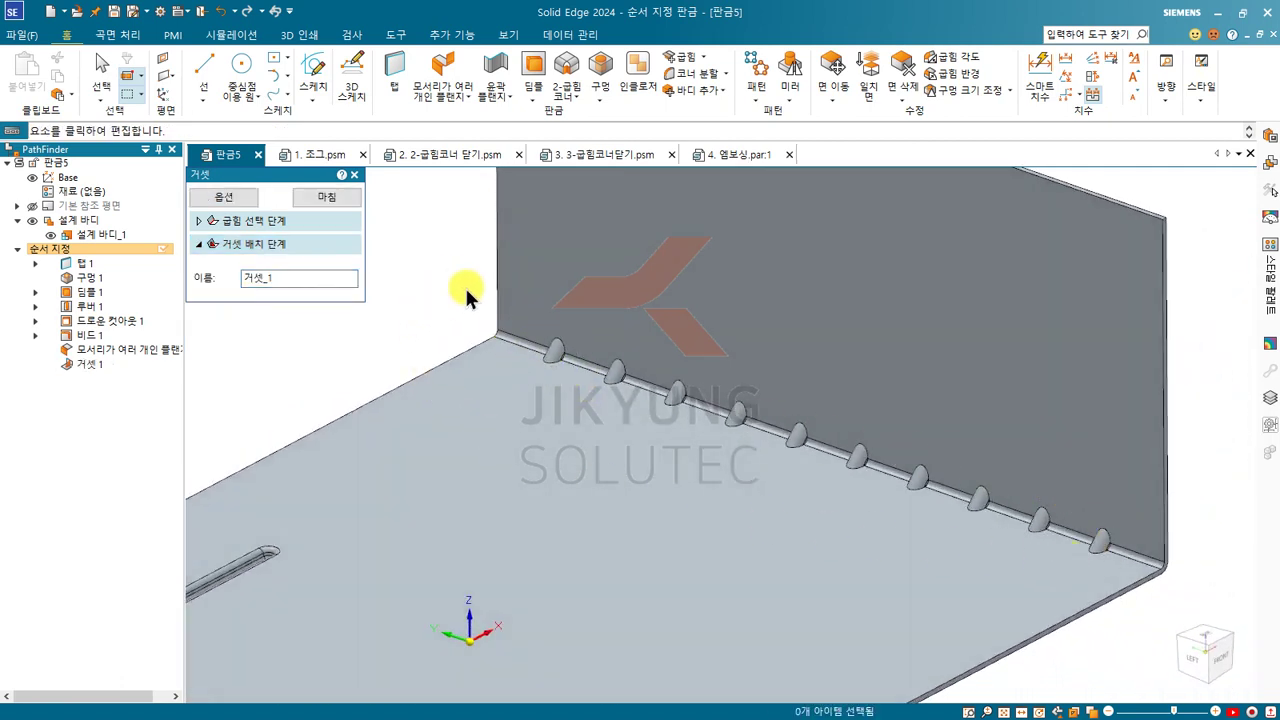
# Reopen the gusset placement and try the fill (채우기) pattern, followed by the fixed (고정) pattern with 10 gussets at 6.00 mm spacing
pyautogui.click(285, 250)
pyautogui.click(236, 269)
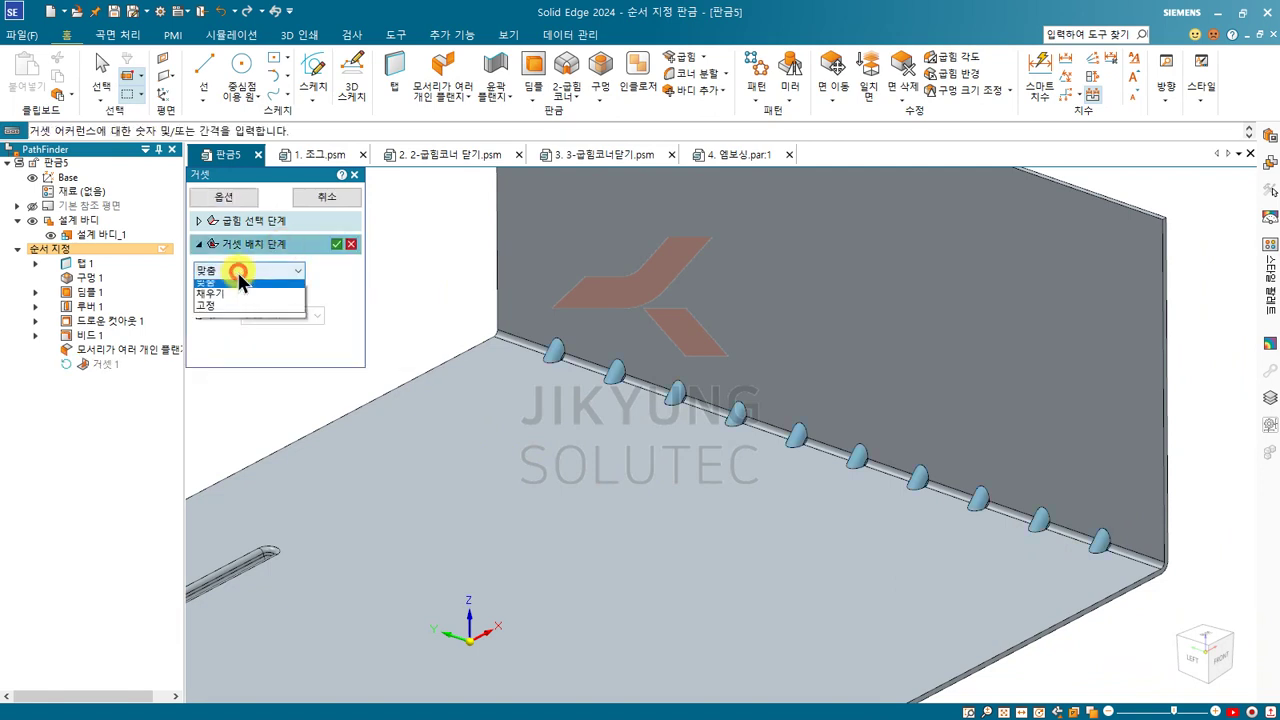
pyautogui.click(228, 310)
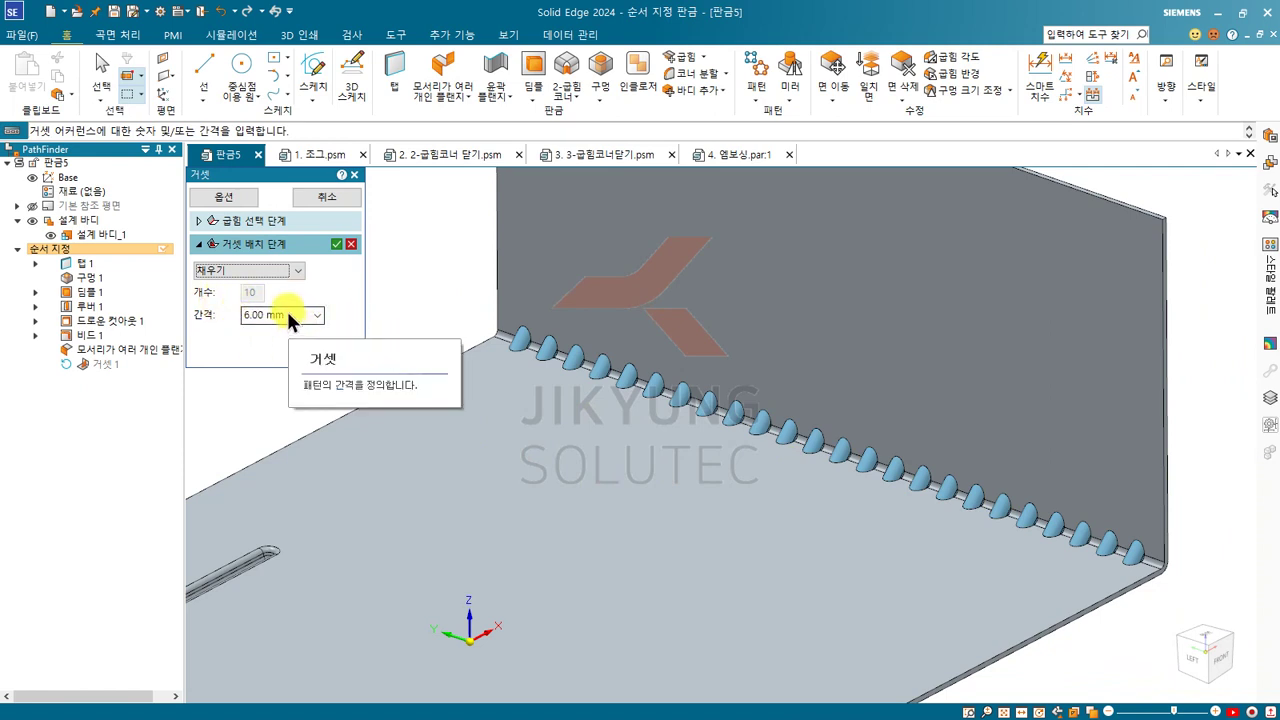
pyautogui.click(273, 270)
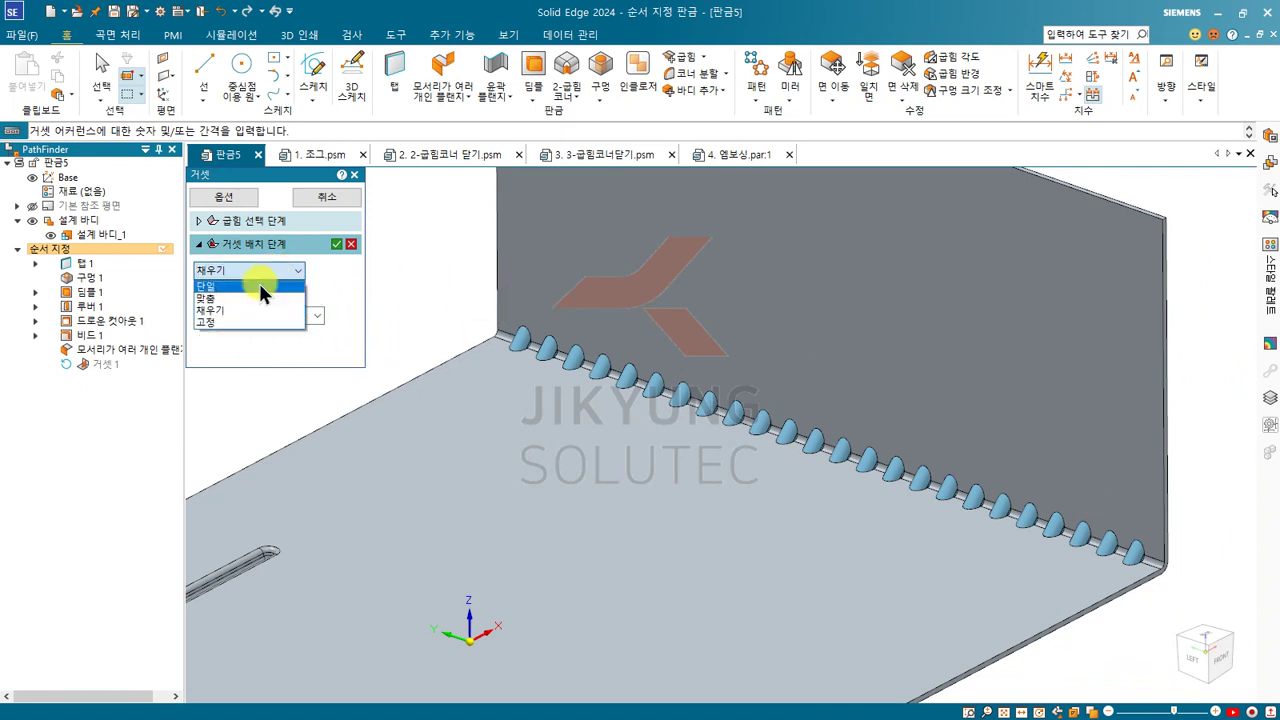
pyautogui.click(236, 323)
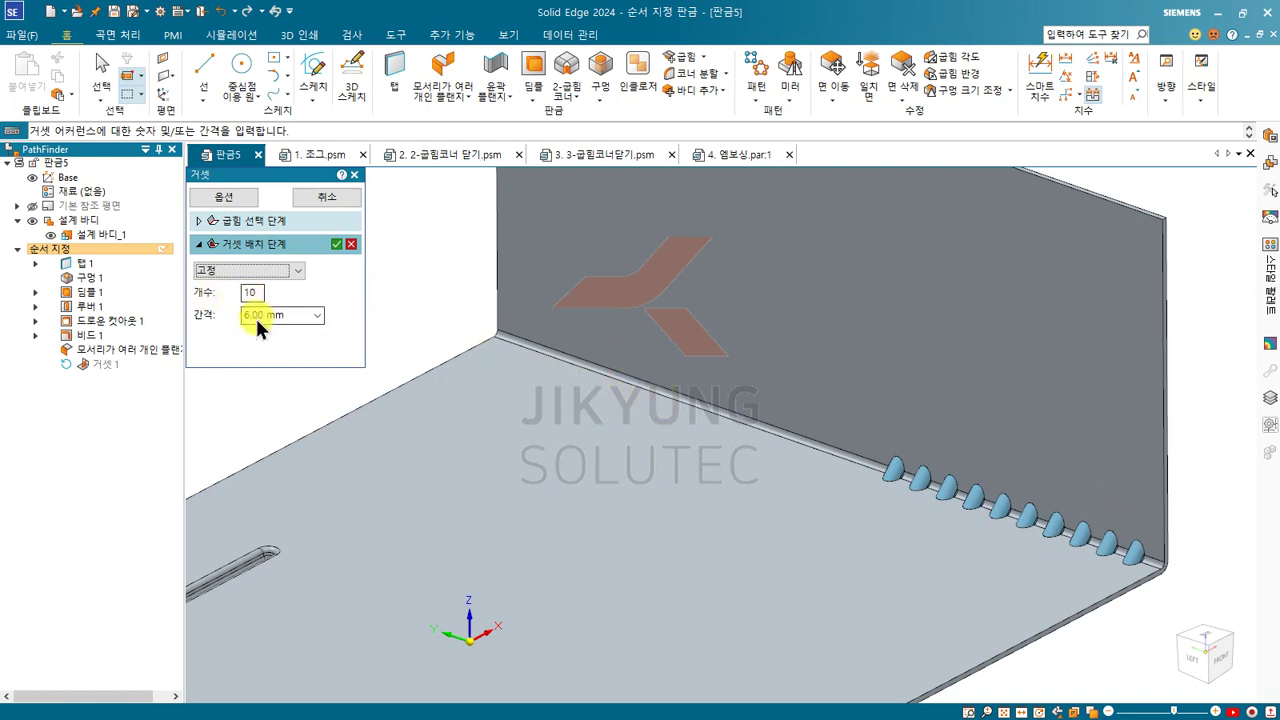
# Change the placement to a single (단일) gusset about 45 mm from the bend's near end and finish the feature
pyautogui.click(286, 272)
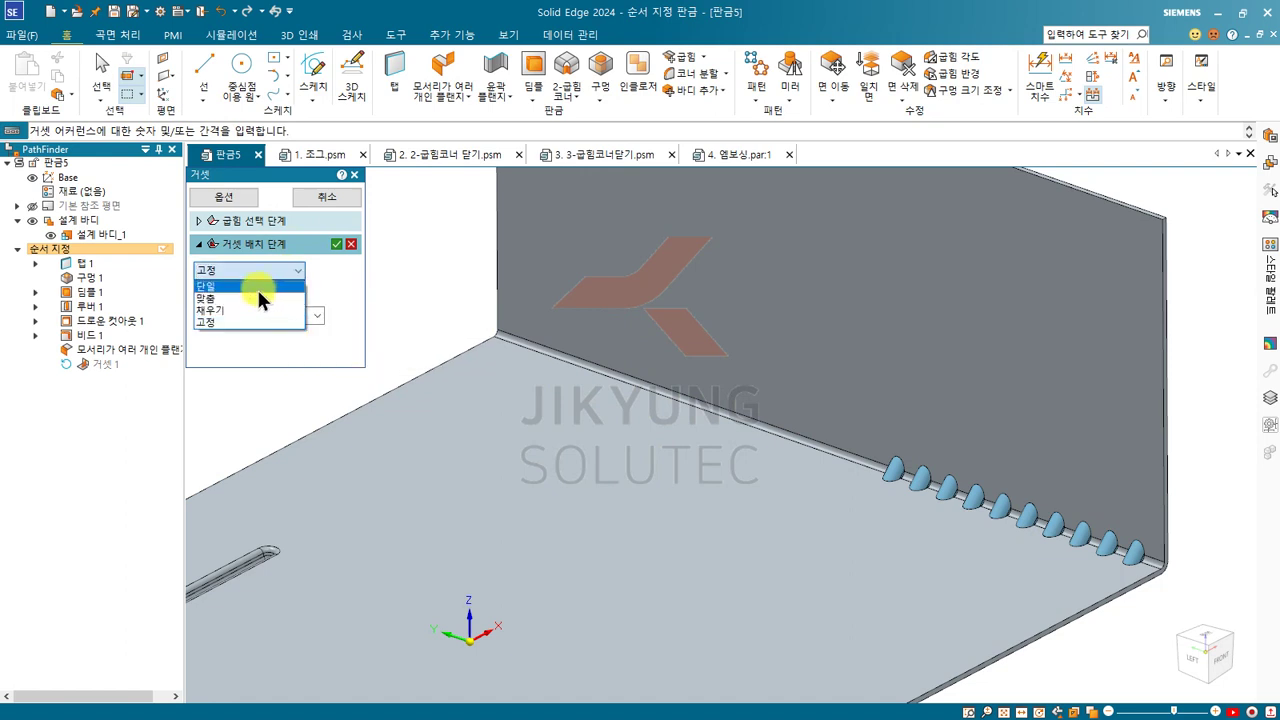
pyautogui.click(254, 286)
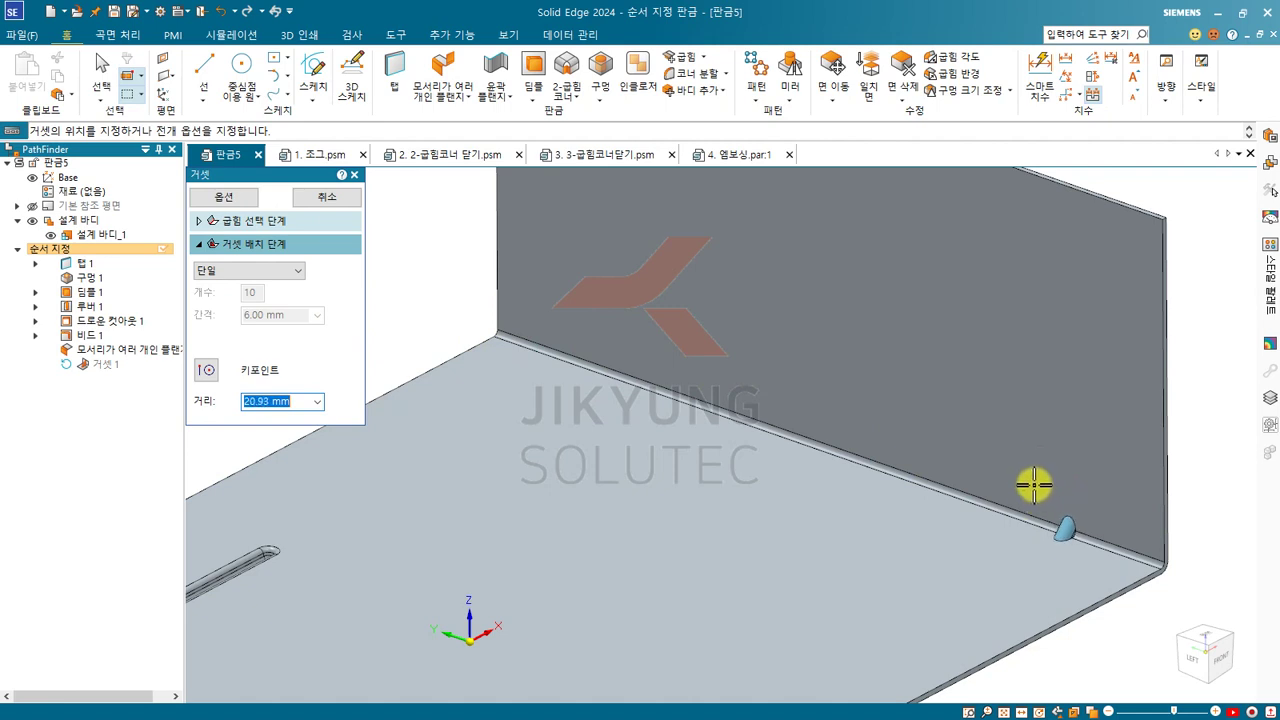
pyautogui.click(883, 423)
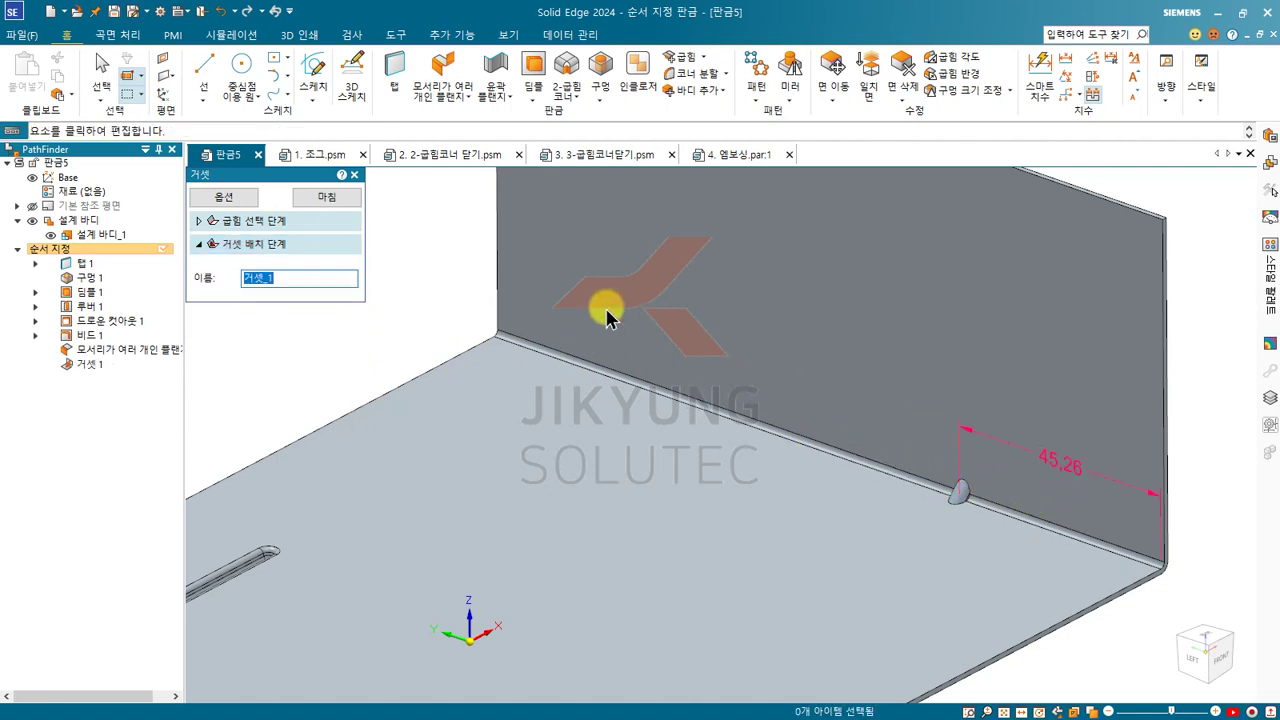
pyautogui.click(445, 237)
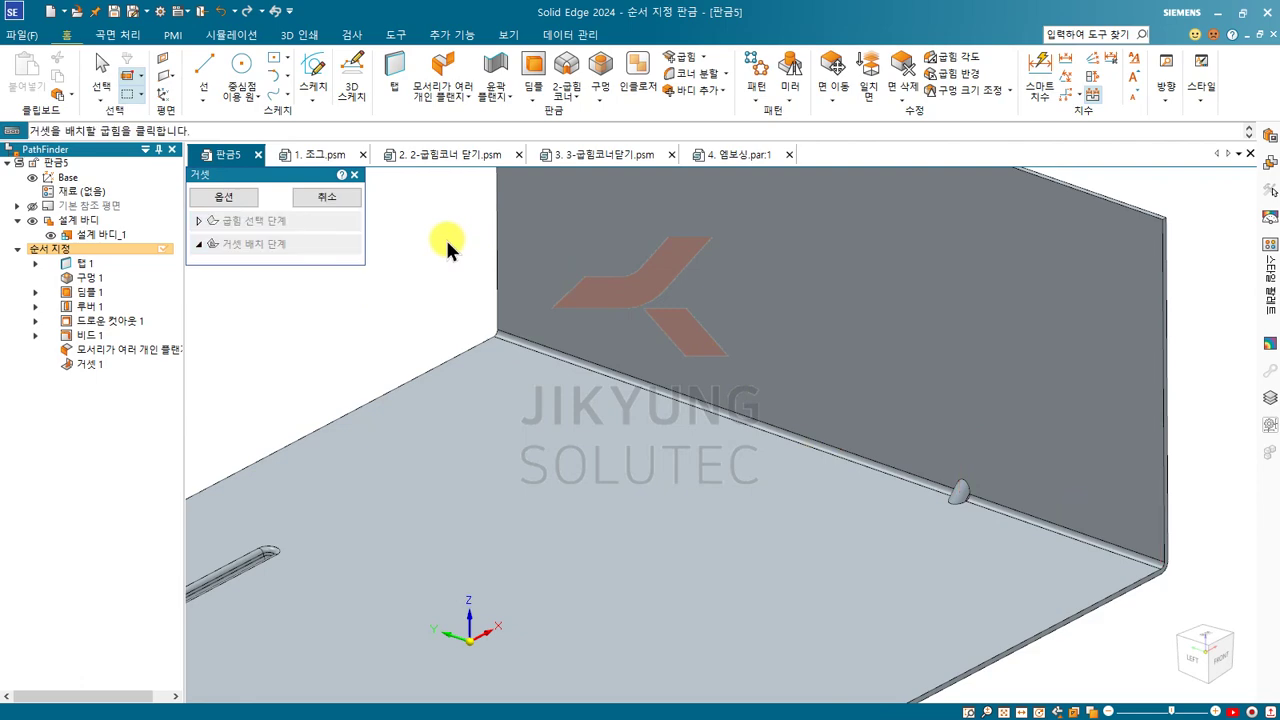
pyautogui.press('Escape')
pyautogui.click(535, 100)
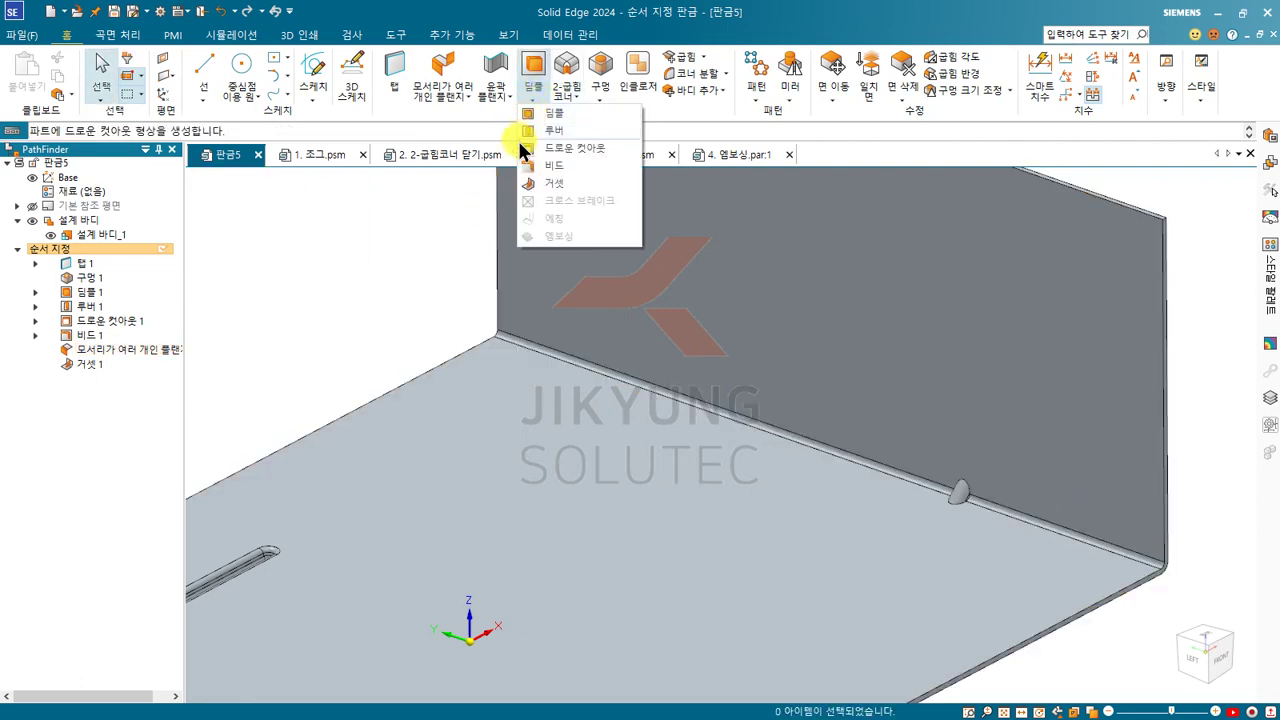
pyautogui.click(398, 232)
pyautogui.scroll(-3, 724, 212)
pyautogui.moveTo(638, 268); pyautogui.dragTo(594, 337, button='middle')
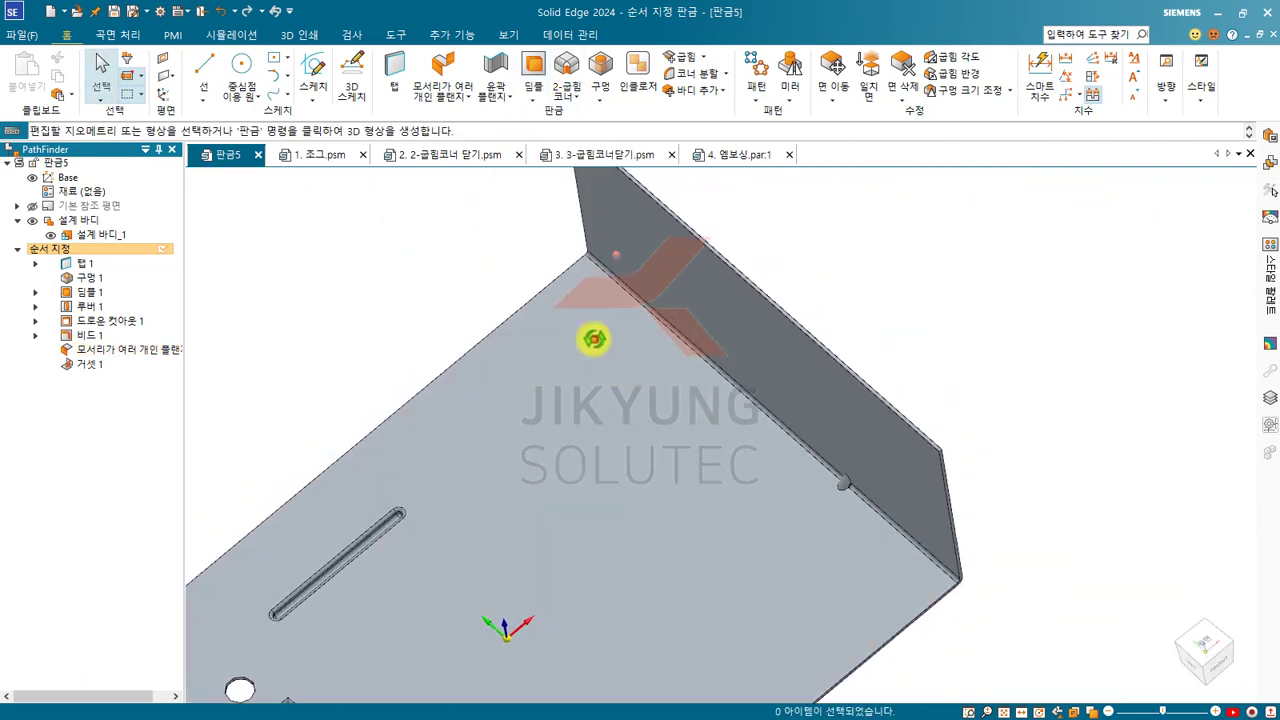
pyautogui.scroll(-2, 709, 268)
pyautogui.scroll(2, 636, 371)
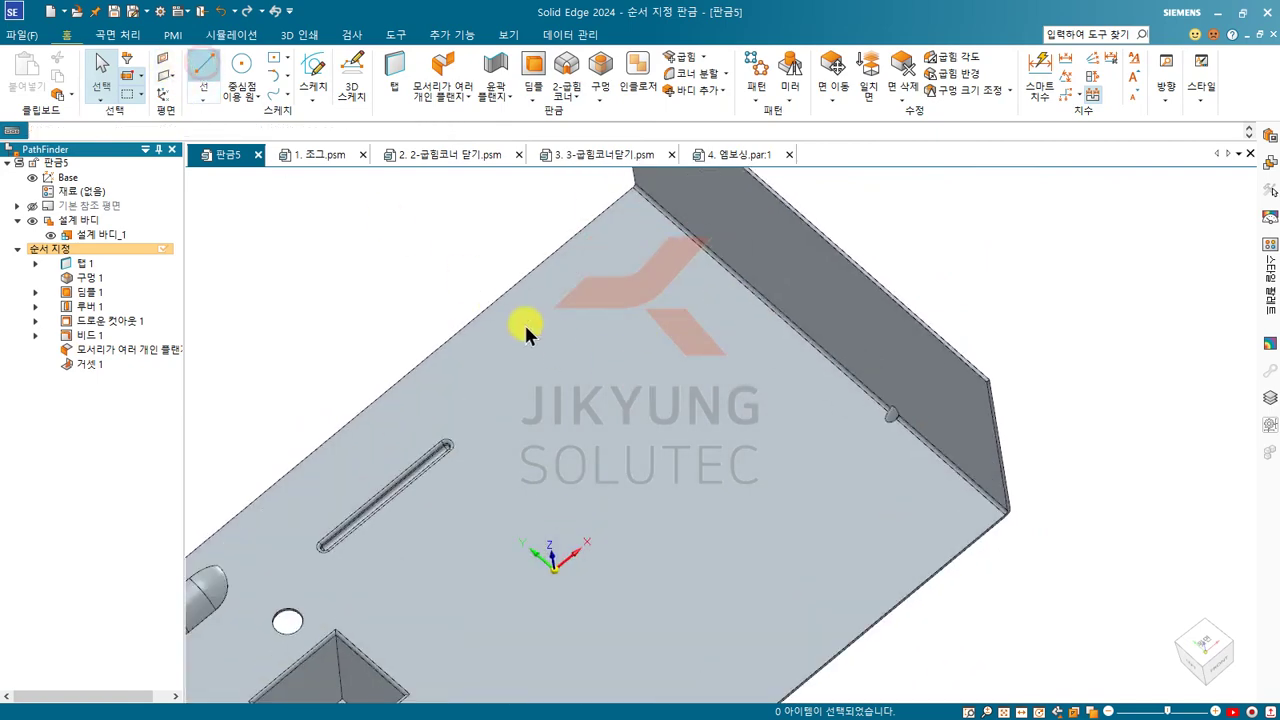
# Sketch two crossing diagonal lines, about 69 mm and 73 mm long, on the sheet's large face between the bead and the flange
pyautogui.click(313, 63)
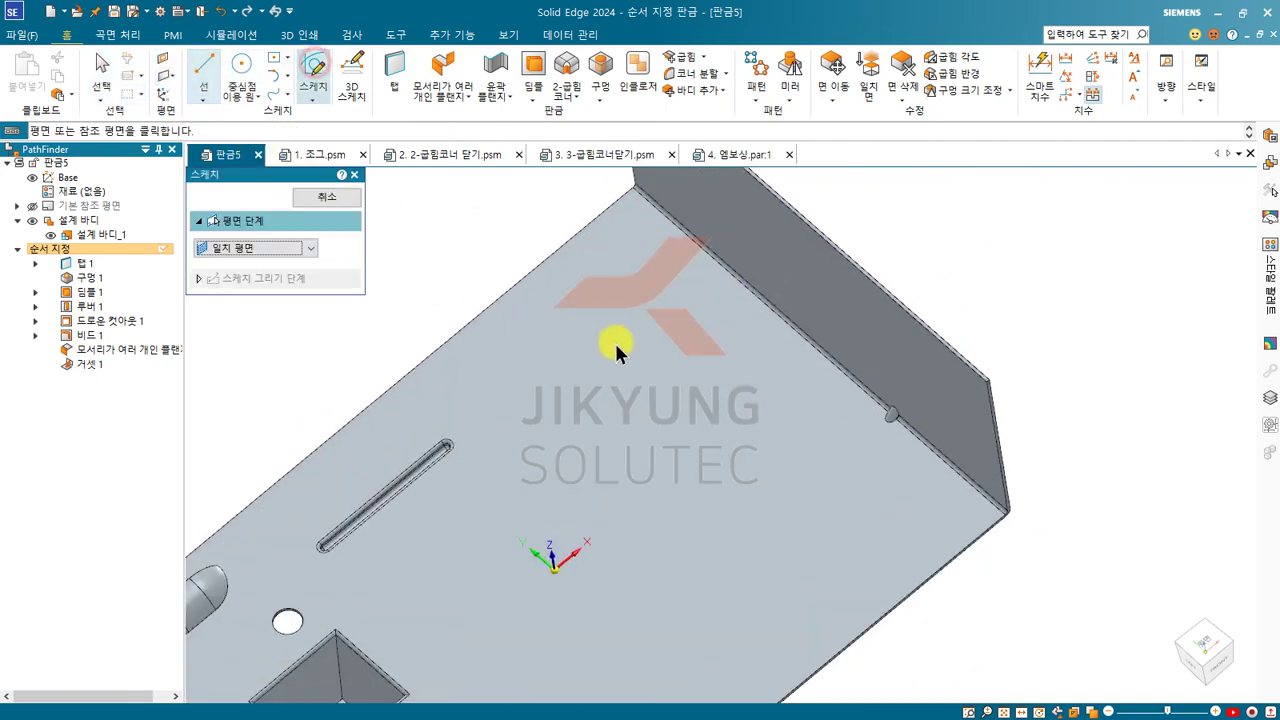
pyautogui.click(628, 366)
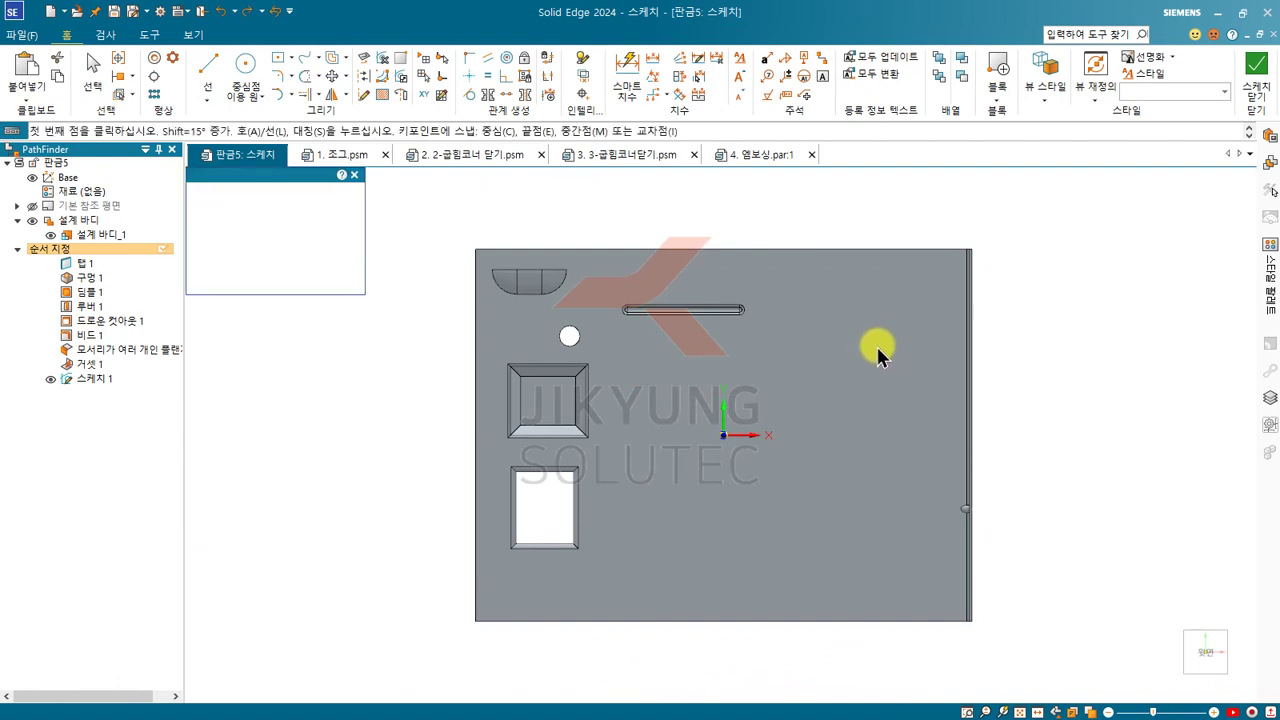
pyautogui.scroll(3, 878, 356)
pyautogui.click(711, 221)
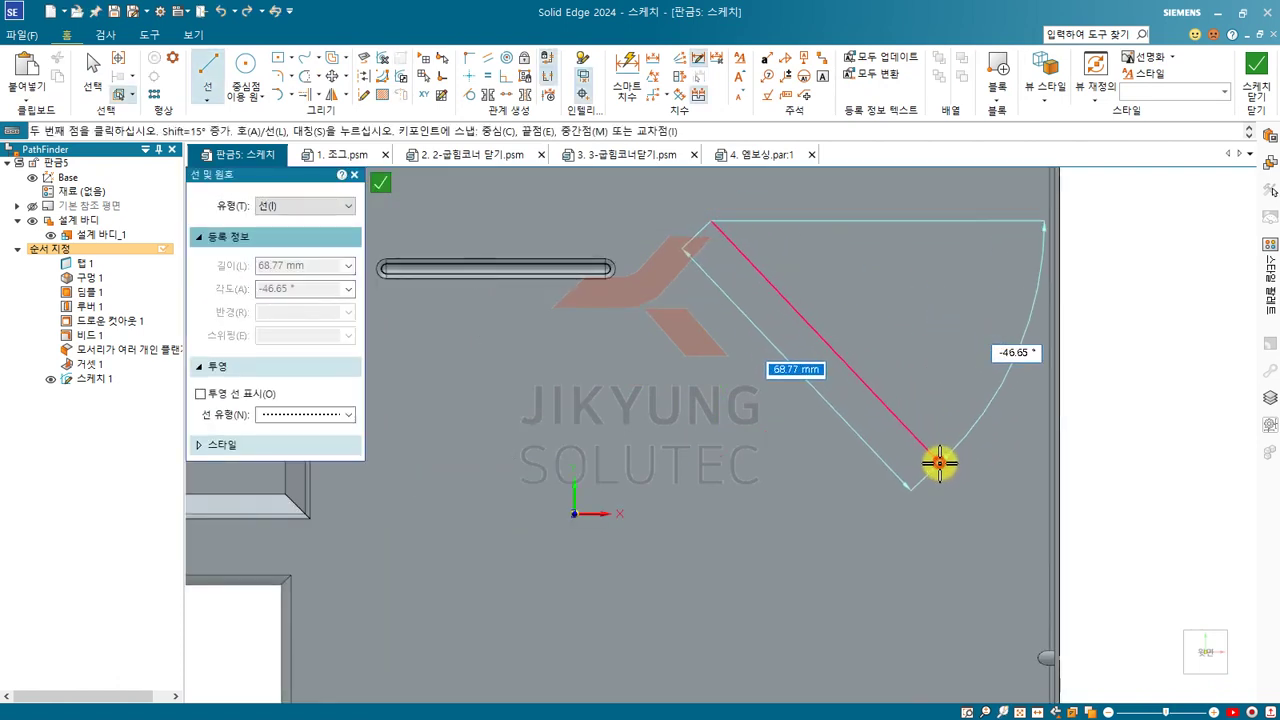
pyautogui.click(939, 462)
pyautogui.click(690, 462)
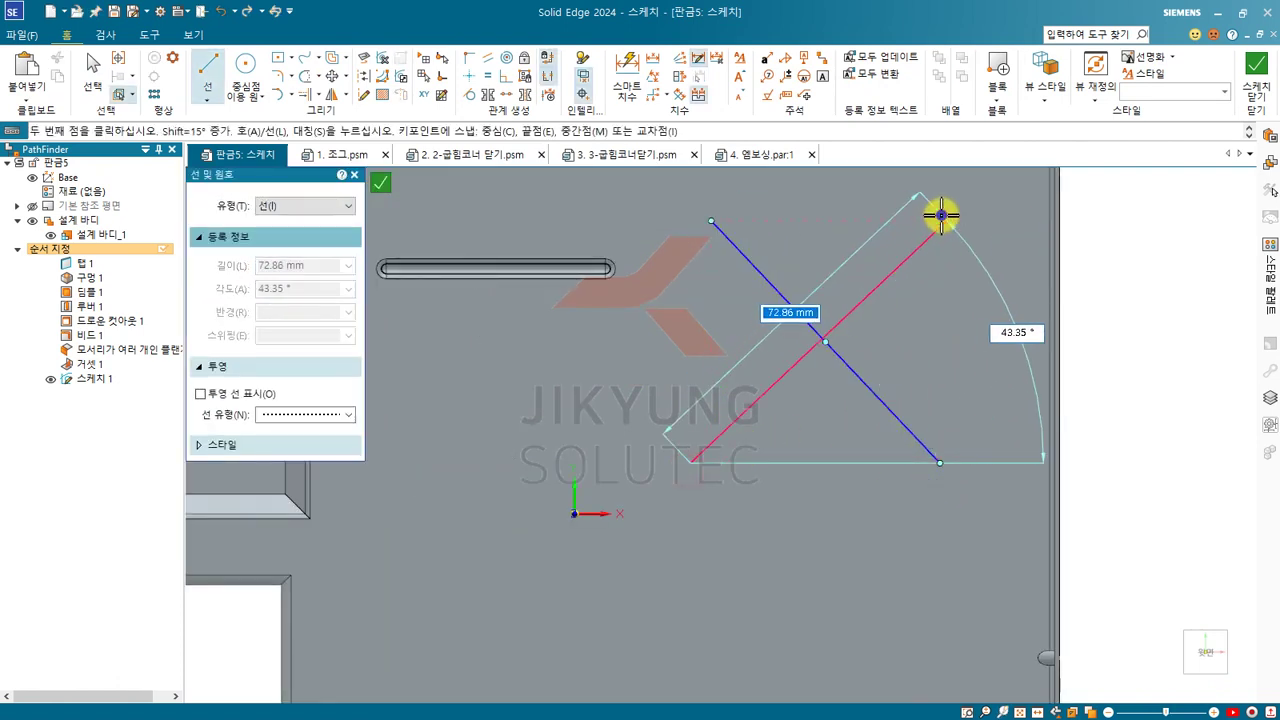
pyautogui.click(941, 215)
pyautogui.click(1256, 78)
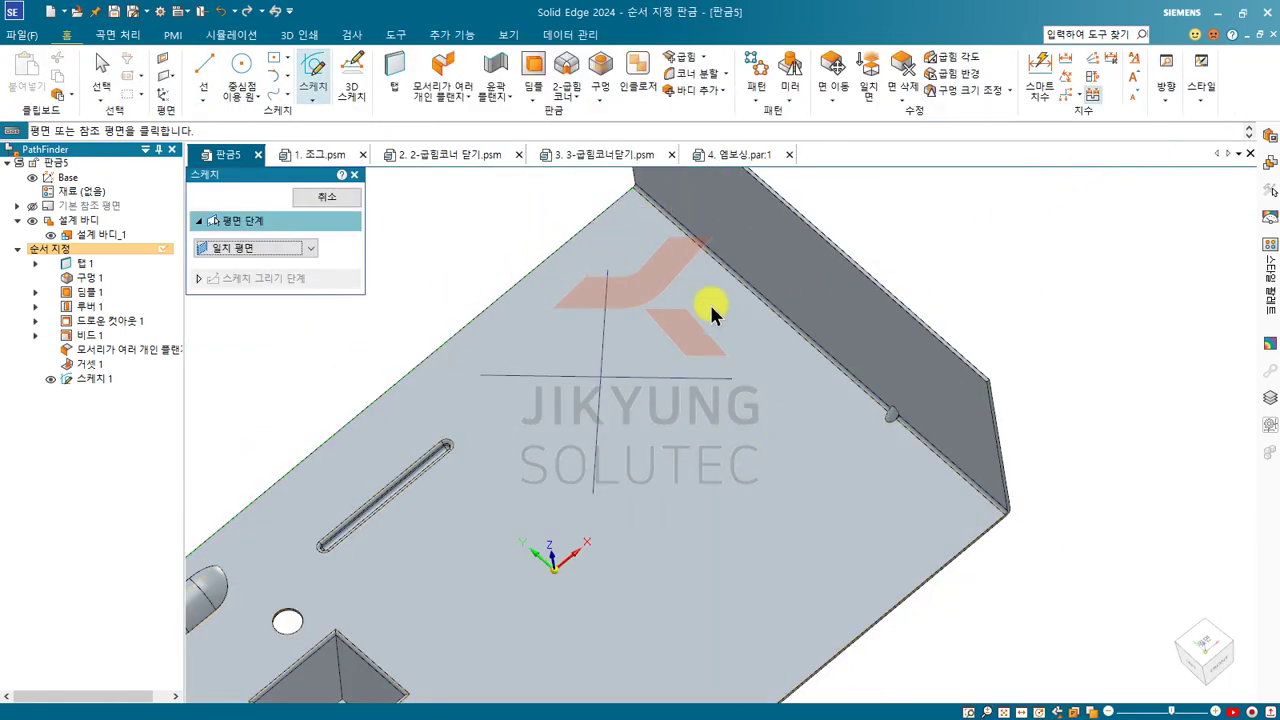
# Create a cross brake on the sheet's large face from the sketch of two crossing lines
pyautogui.click(536, 98)
pyautogui.click(565, 200)
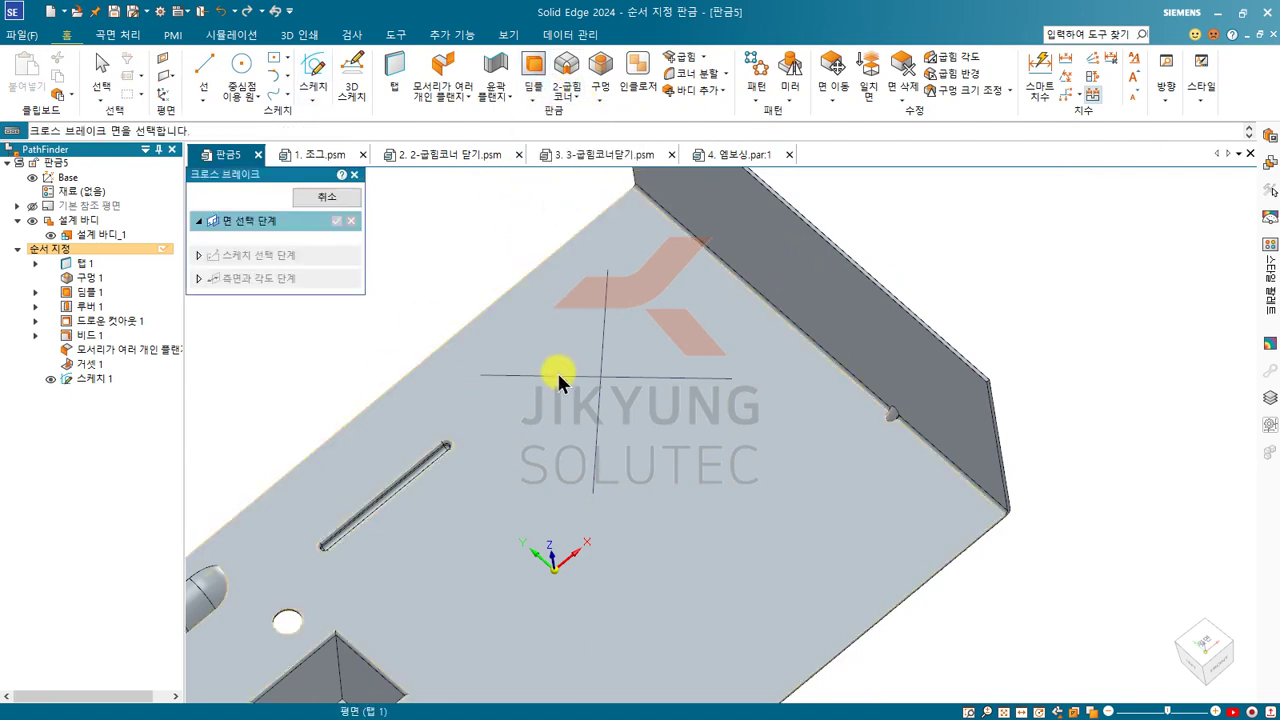
pyautogui.click(557, 376)
pyautogui.click(531, 317)
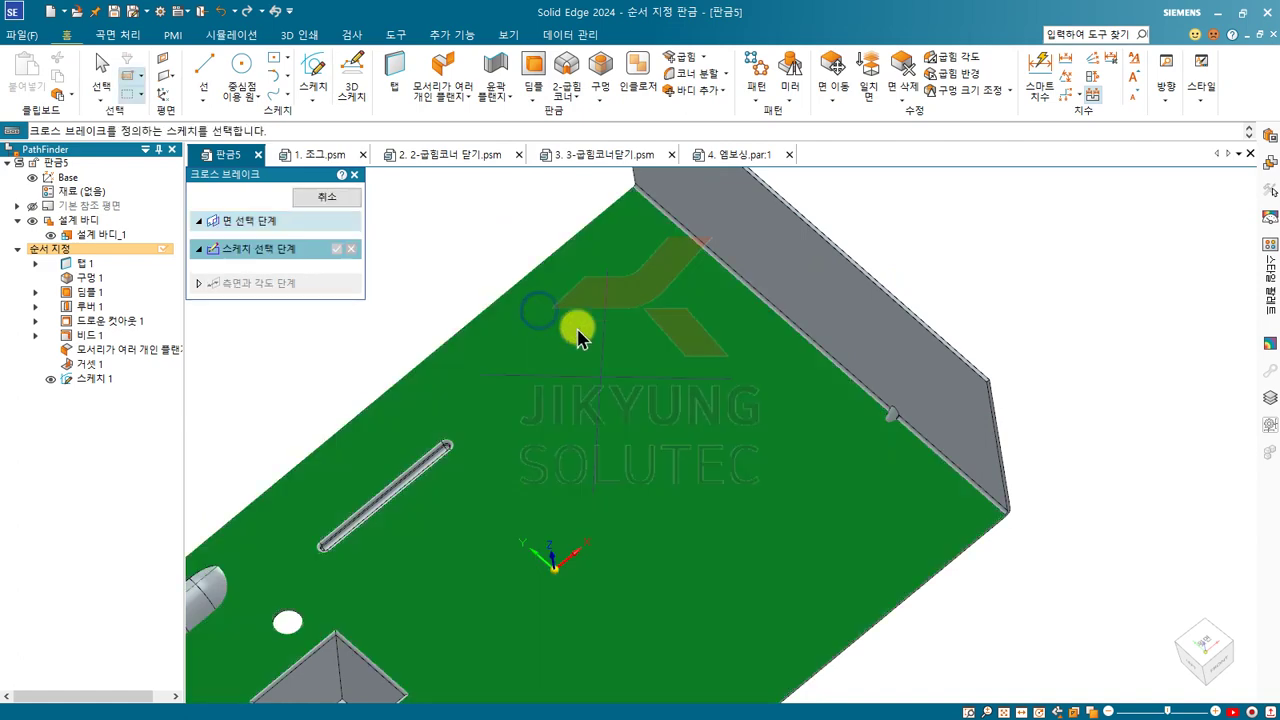
pyautogui.click(602, 360)
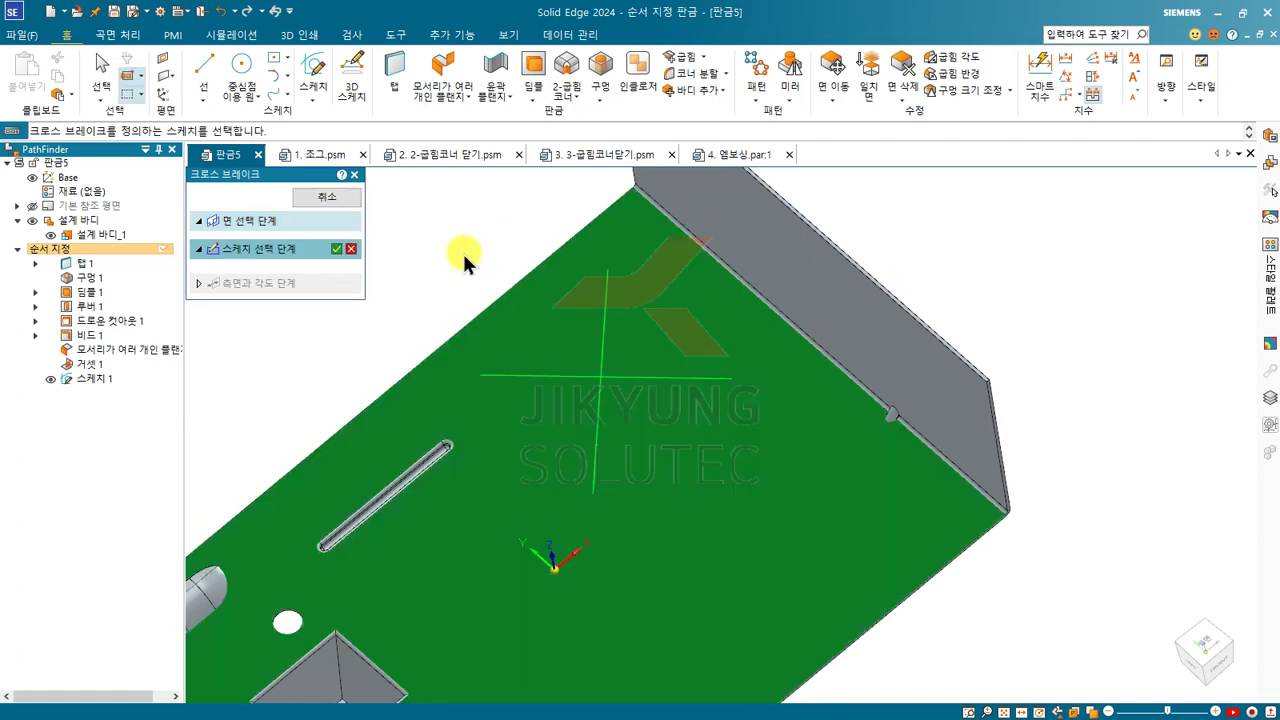
pyautogui.click(545, 432)
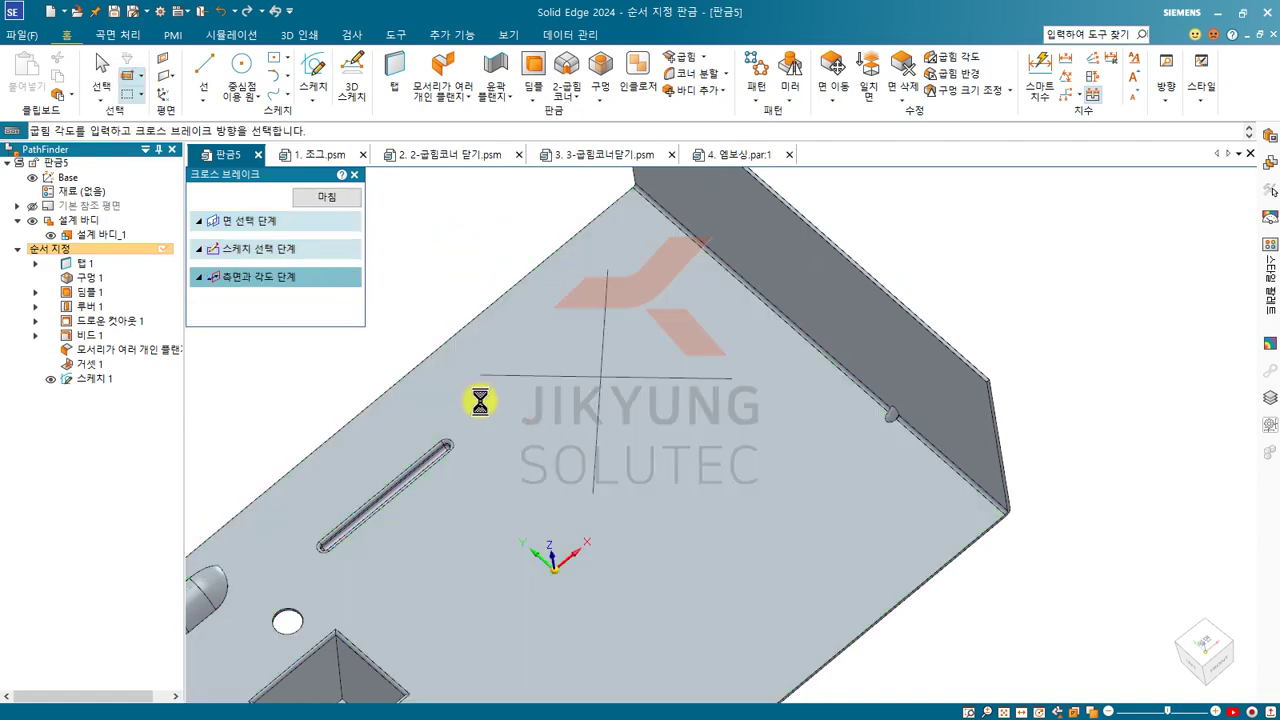
pyautogui.moveTo(486, 406); pyautogui.dragTo(480, 283, button='middle')
pyautogui.click(110, 75)
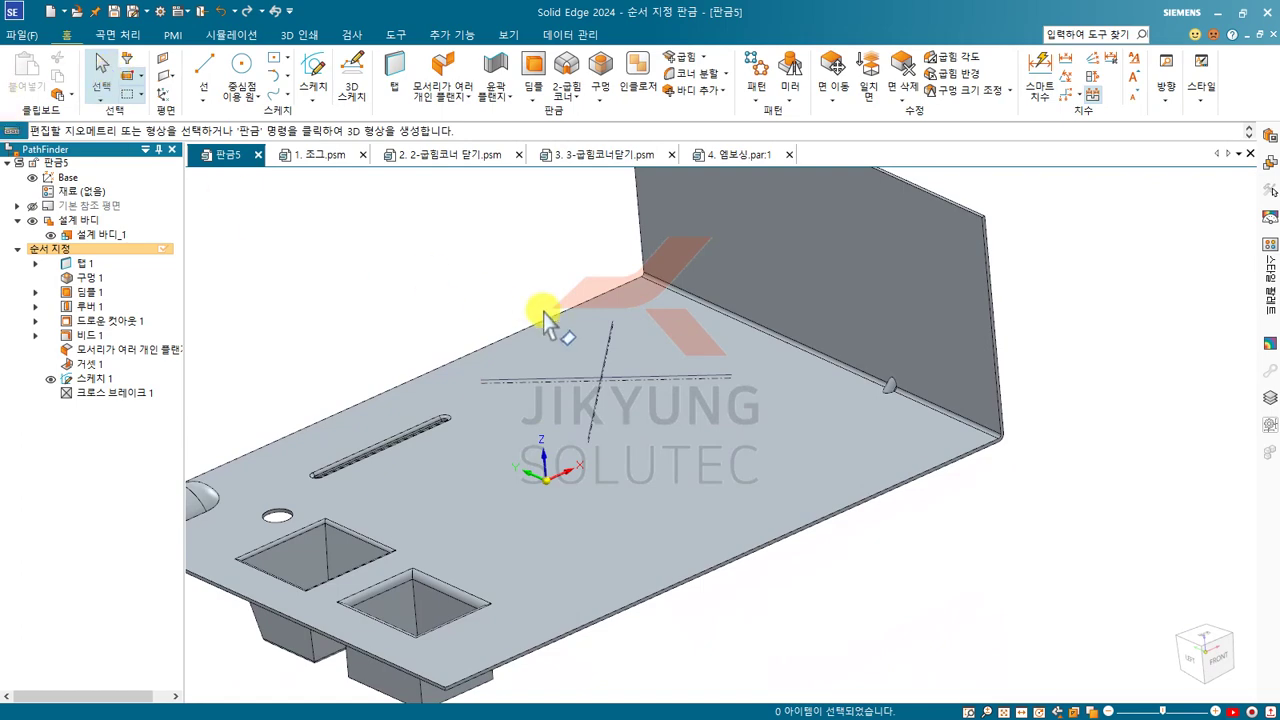
pyautogui.moveTo(400, 380); pyautogui.dragTo(571, 337, button='middle')
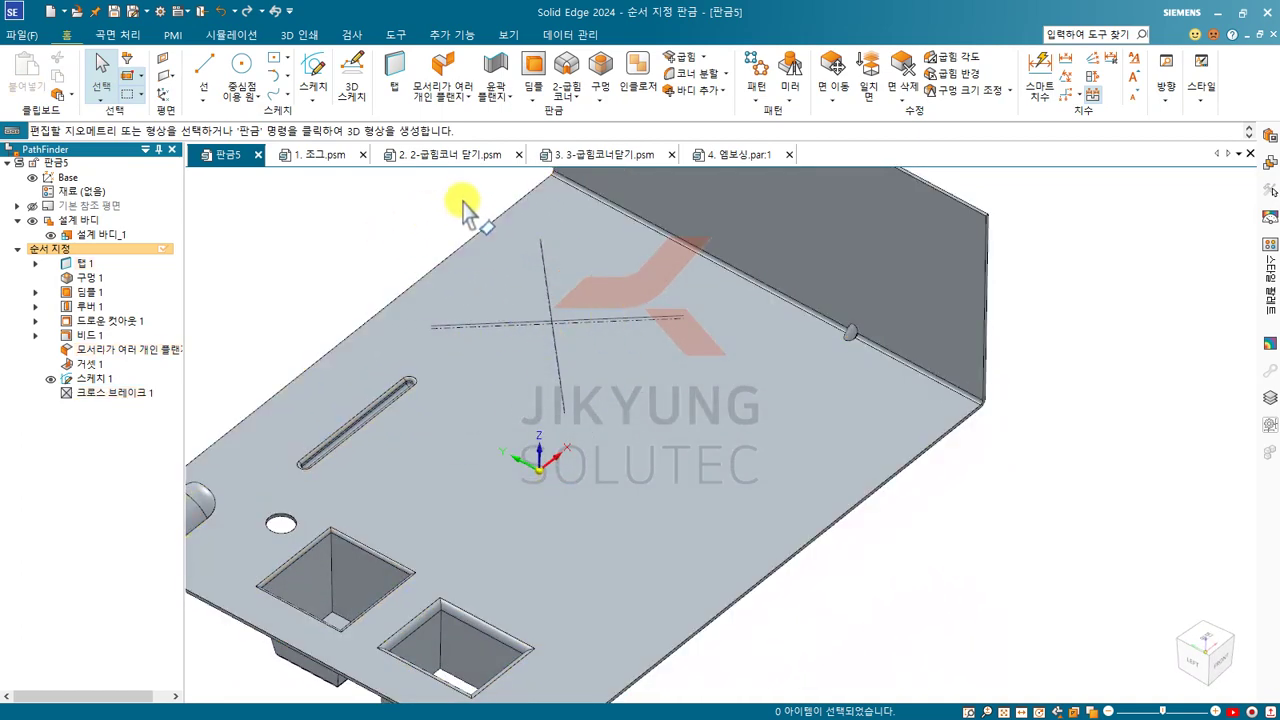
pyautogui.click(531, 103)
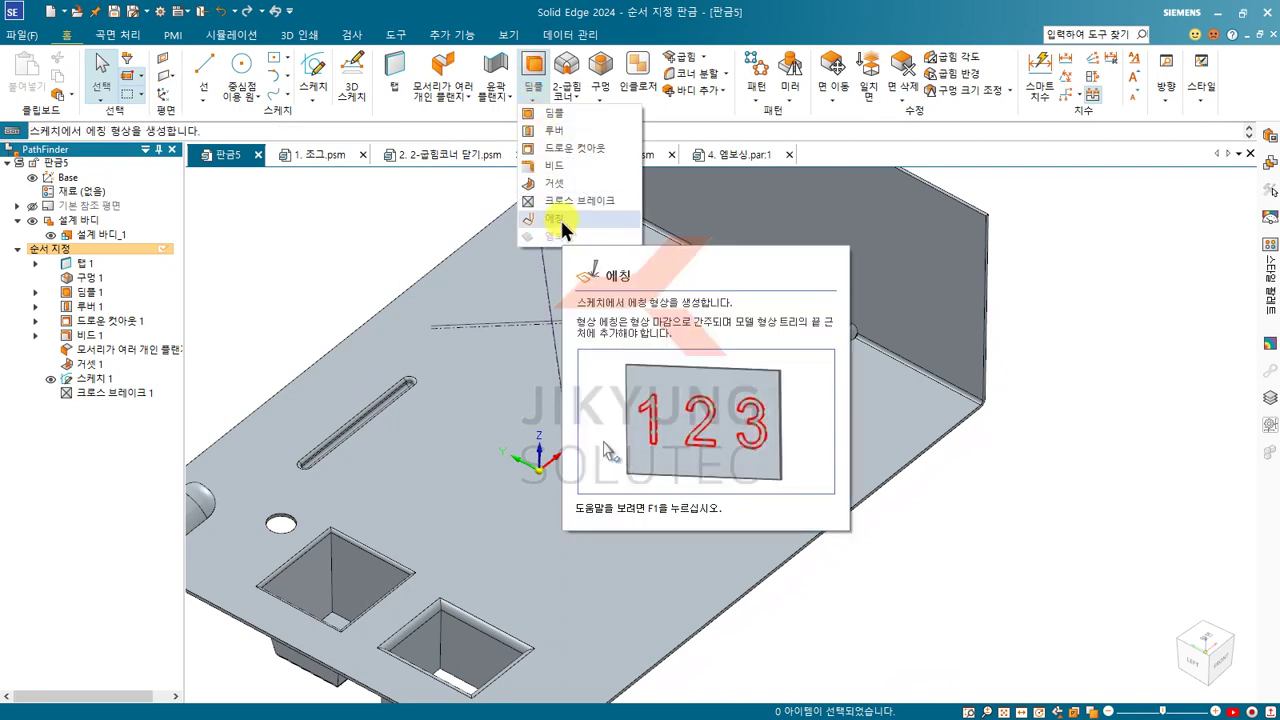
pyautogui.click(385, 232)
pyautogui.scroll(5, 500, 266)
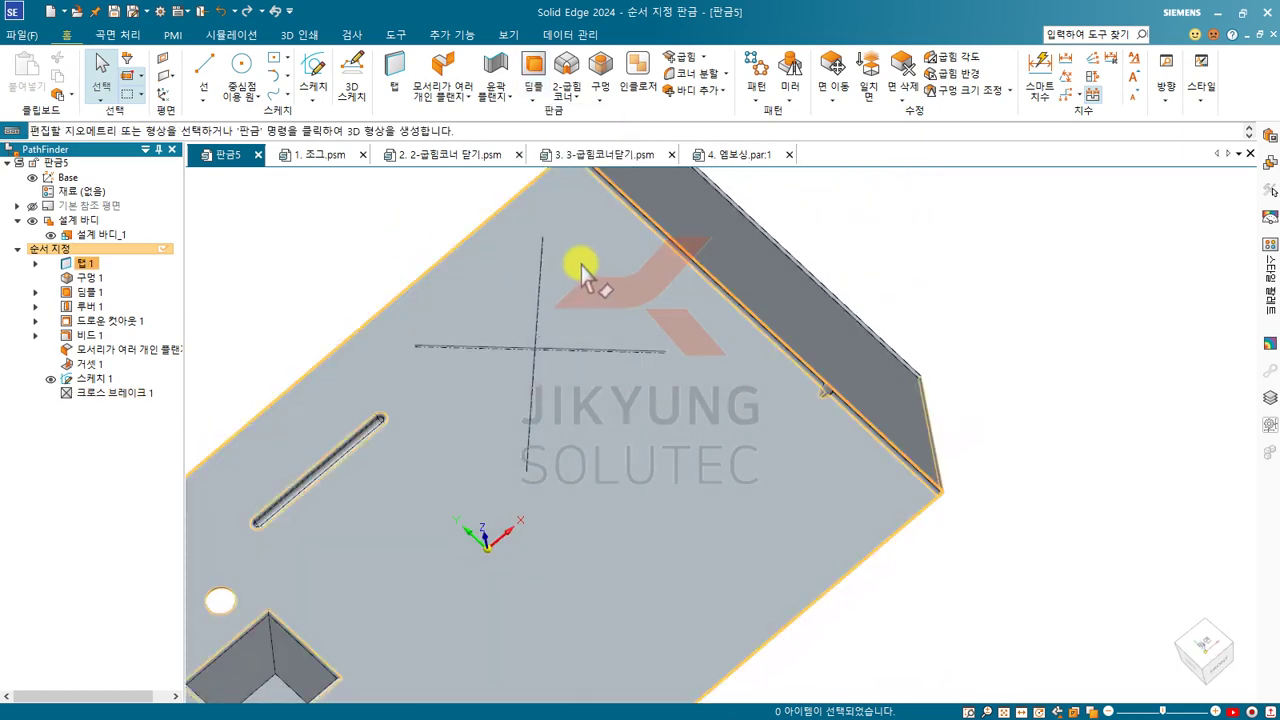
pyautogui.scroll(-5, 581, 265)
pyautogui.scroll(4, 567, 445)
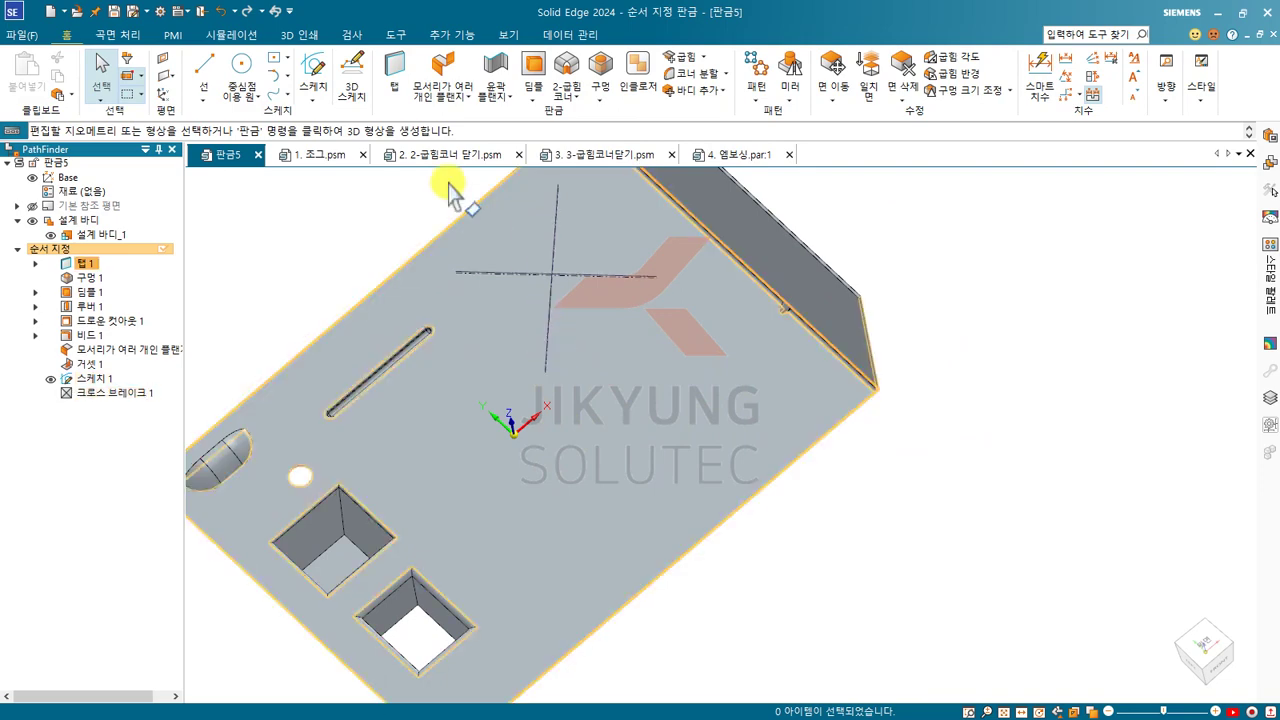
# Start a sketch on the sheet's large face and begin a text profile in it
pyautogui.click(313, 66)
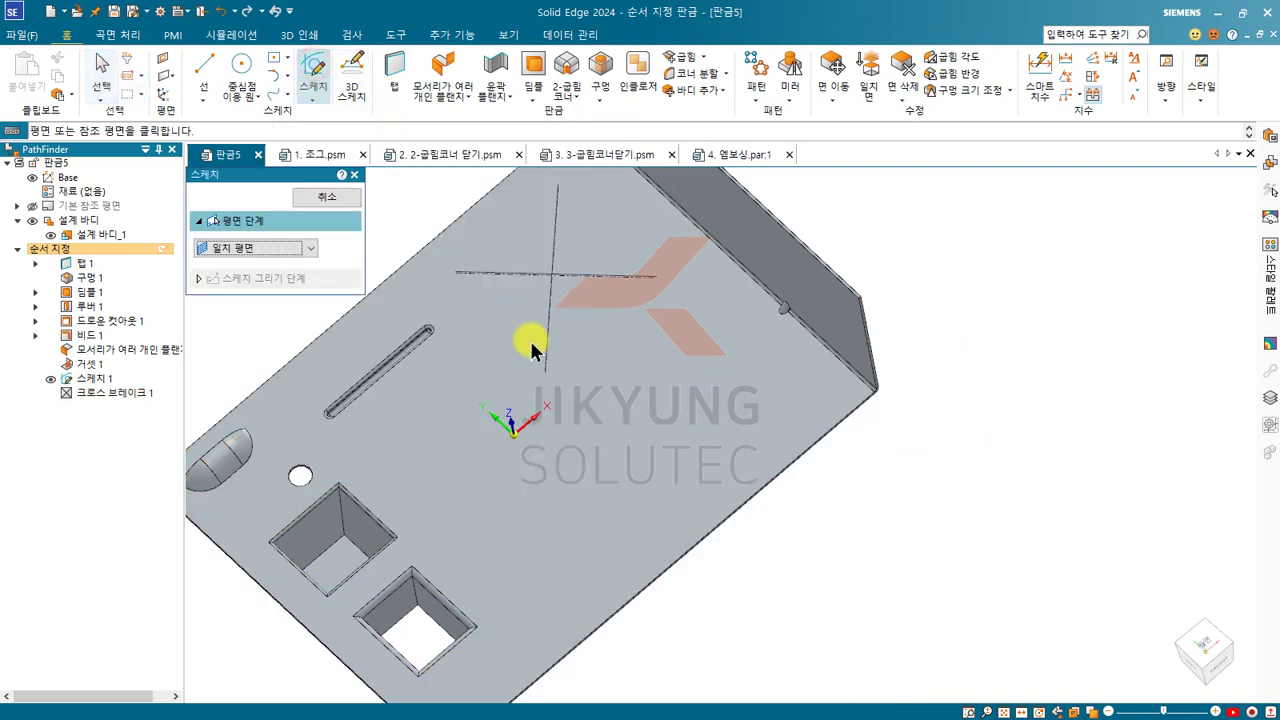
pyautogui.click(608, 468)
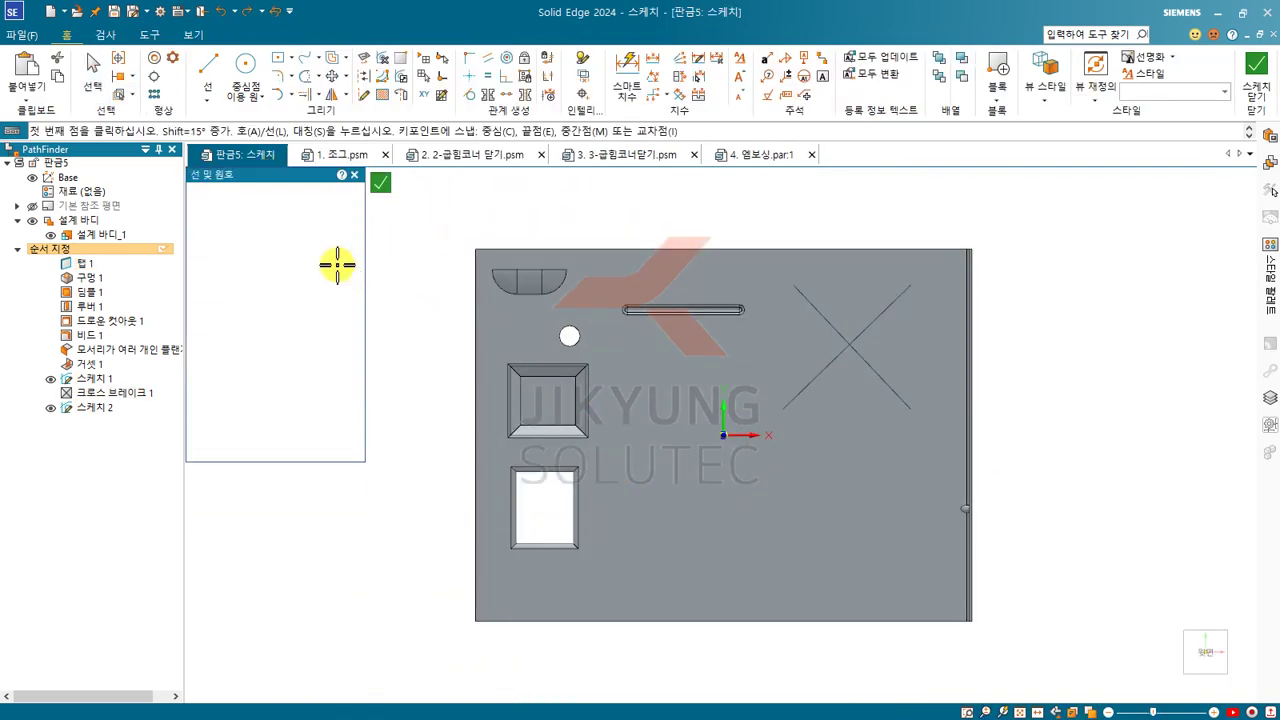
pyautogui.scroll(-1, 434, 326)
pyautogui.scroll(5, 802, 584)
pyautogui.click(149, 34)
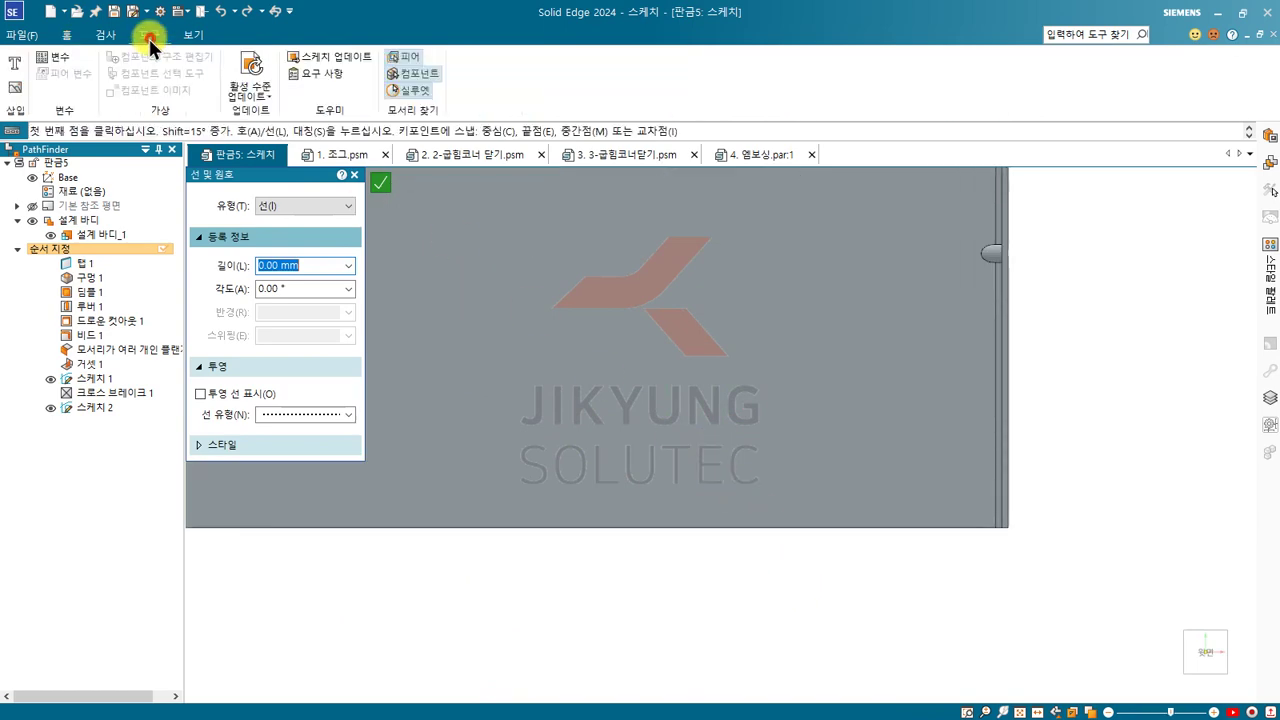
pyautogui.click(14, 62)
pyautogui.click(492, 380)
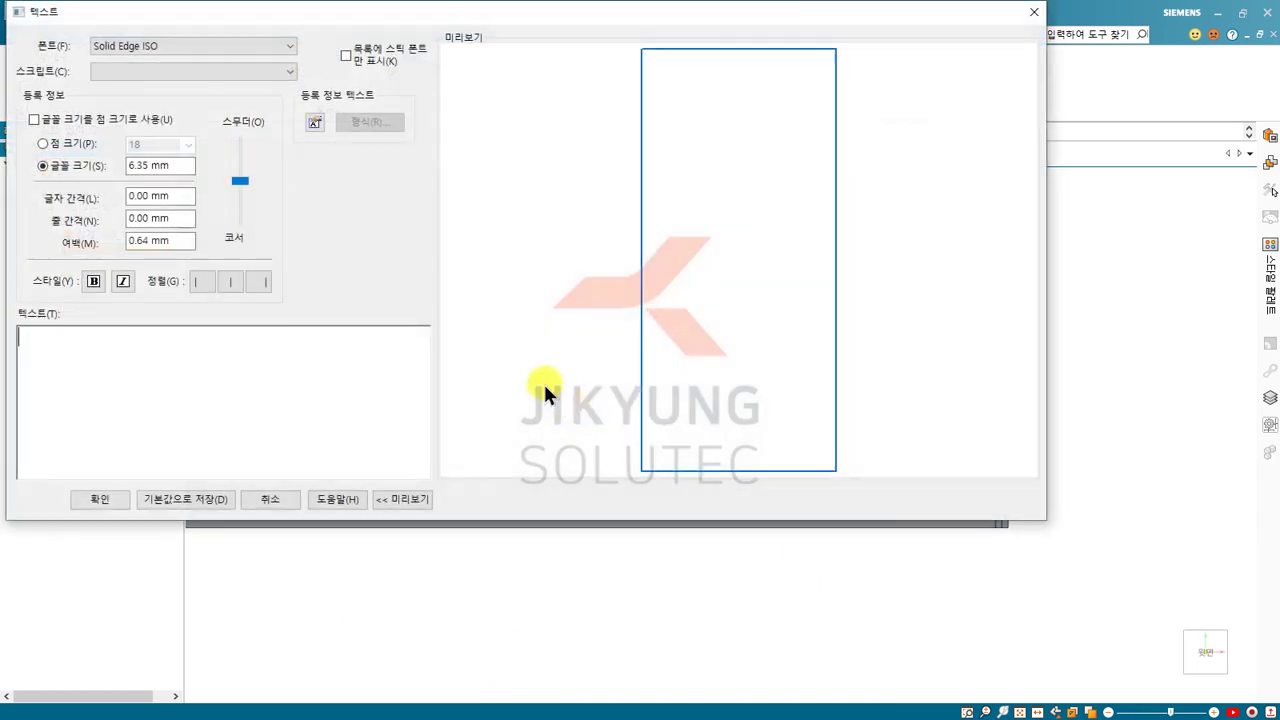
pyautogui.write('ㅓㅑㅏㅛ')
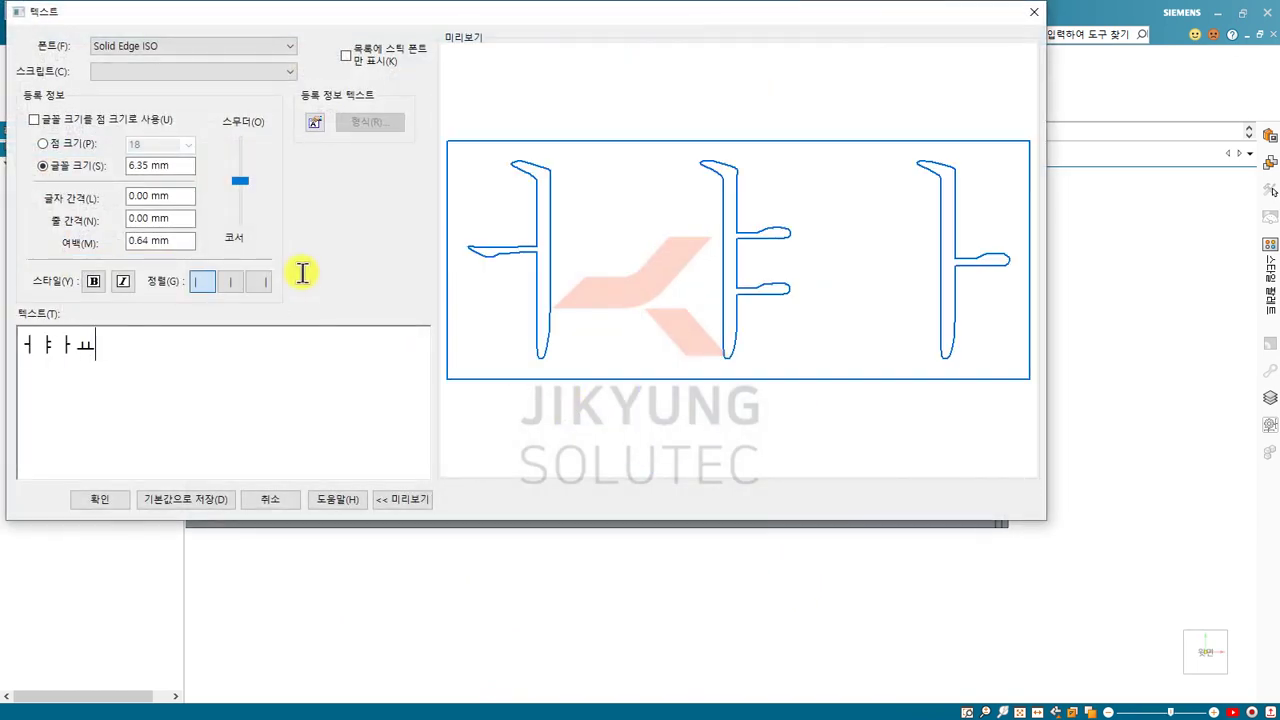
pyautogui.press('BackSpace')
pyautogui.press('BackSpace')
pyautogui.press('BackSpace')
# Enter "jikyung" as the profile text, place it on the free area near the sheet's long edge, and close the sketch
pyautogui.write('jiky')
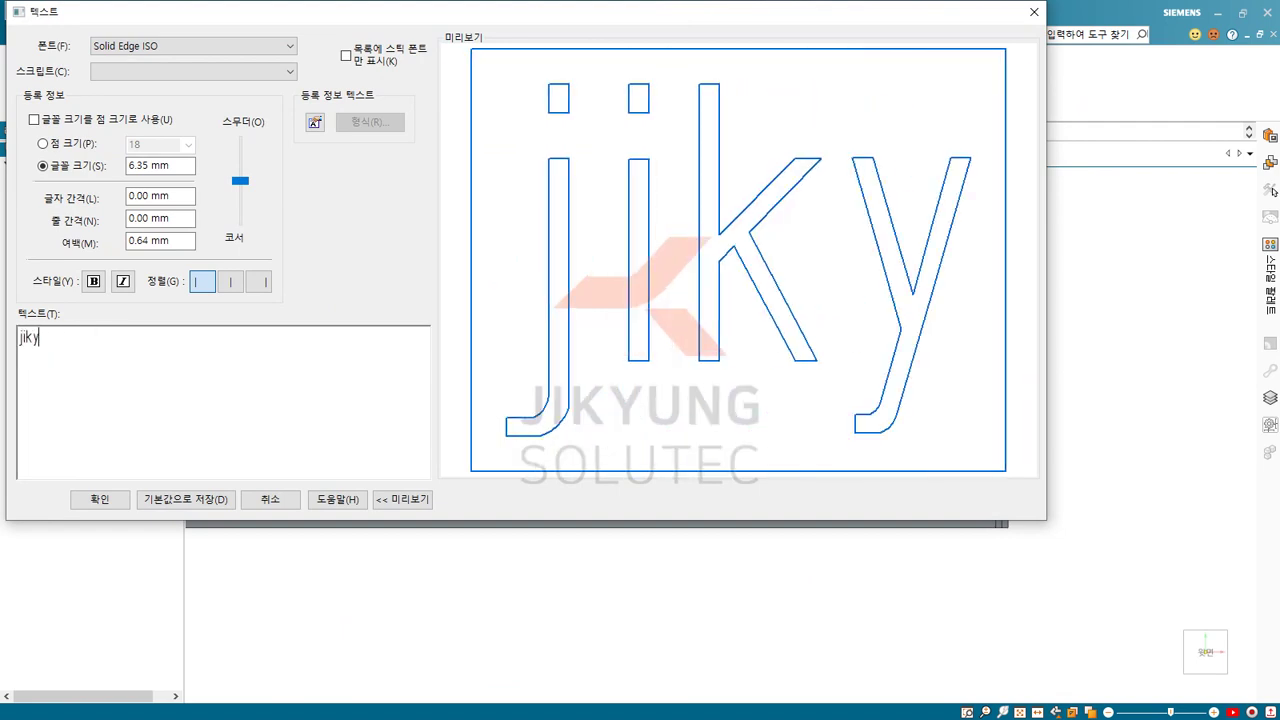
pyautogui.write('ung')
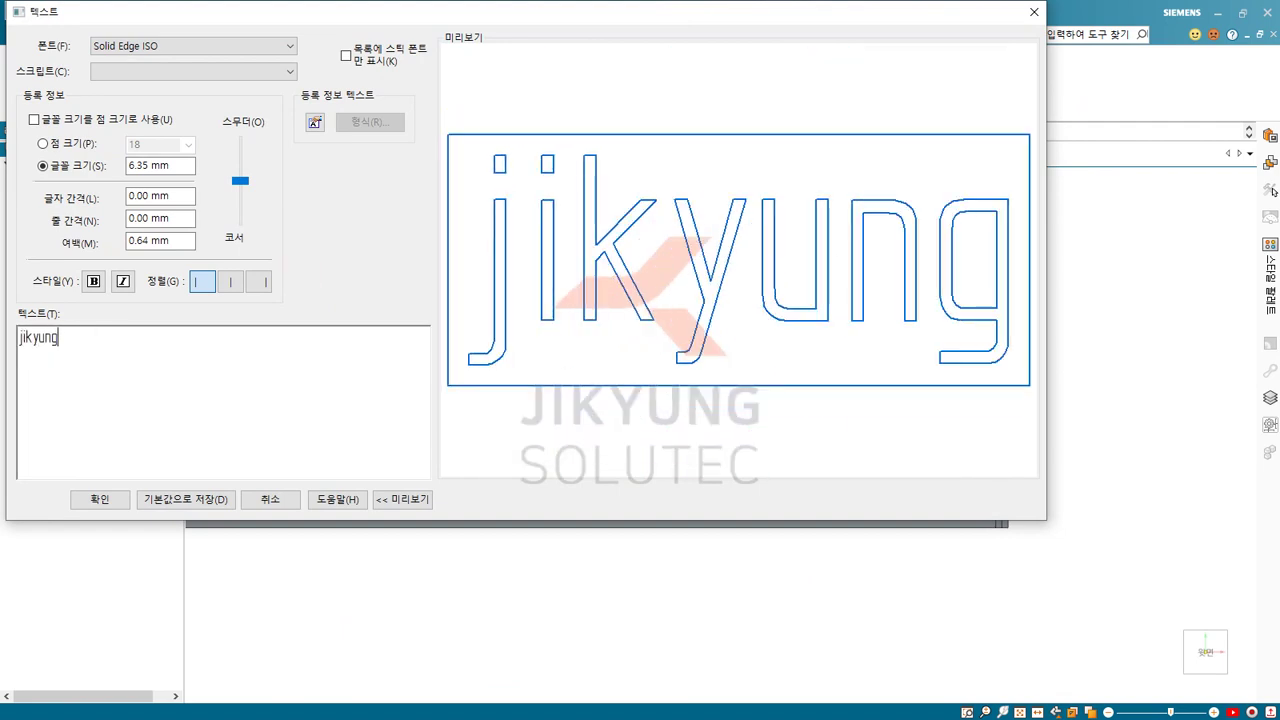
pyautogui.click(113, 497)
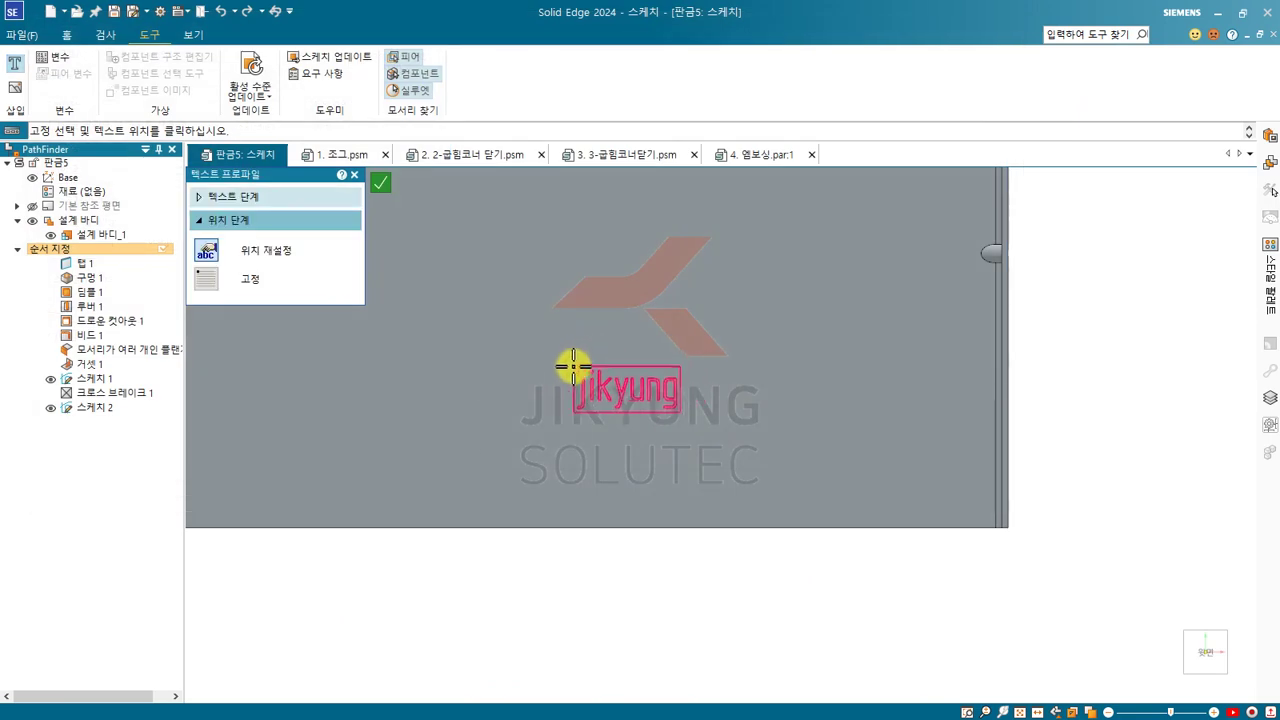
pyautogui.click(557, 353)
pyautogui.click(67, 34)
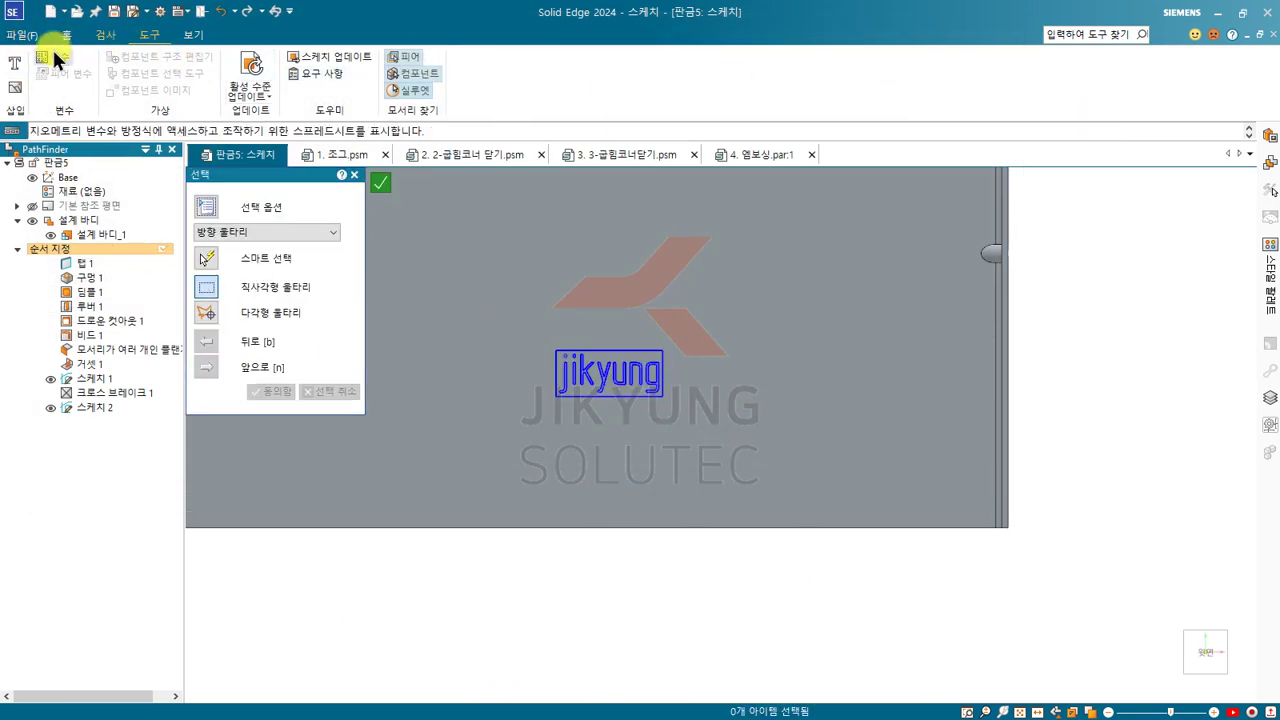
pyautogui.click(1255, 72)
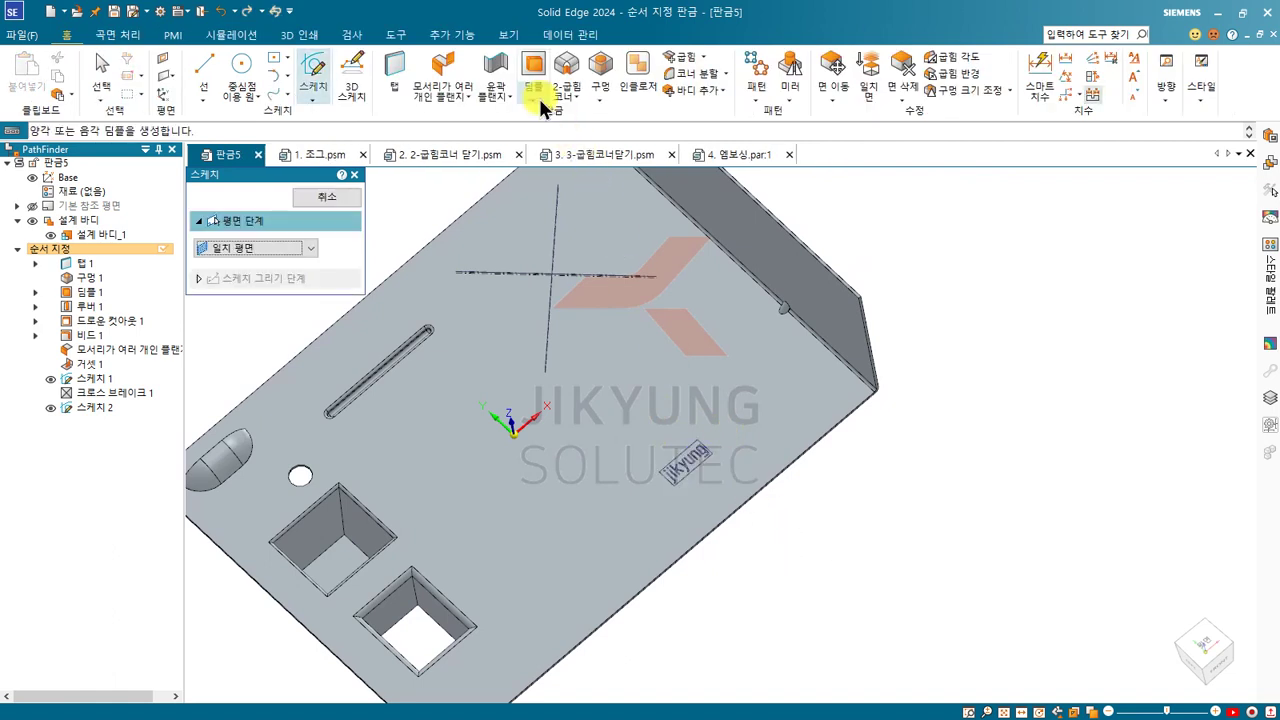
# Create an etch (에칭) feature from the "jikyung" text profile and hide the text sketch
pyautogui.click(534, 96)
pyautogui.click(552, 218)
pyautogui.scroll(-2, 646, 194)
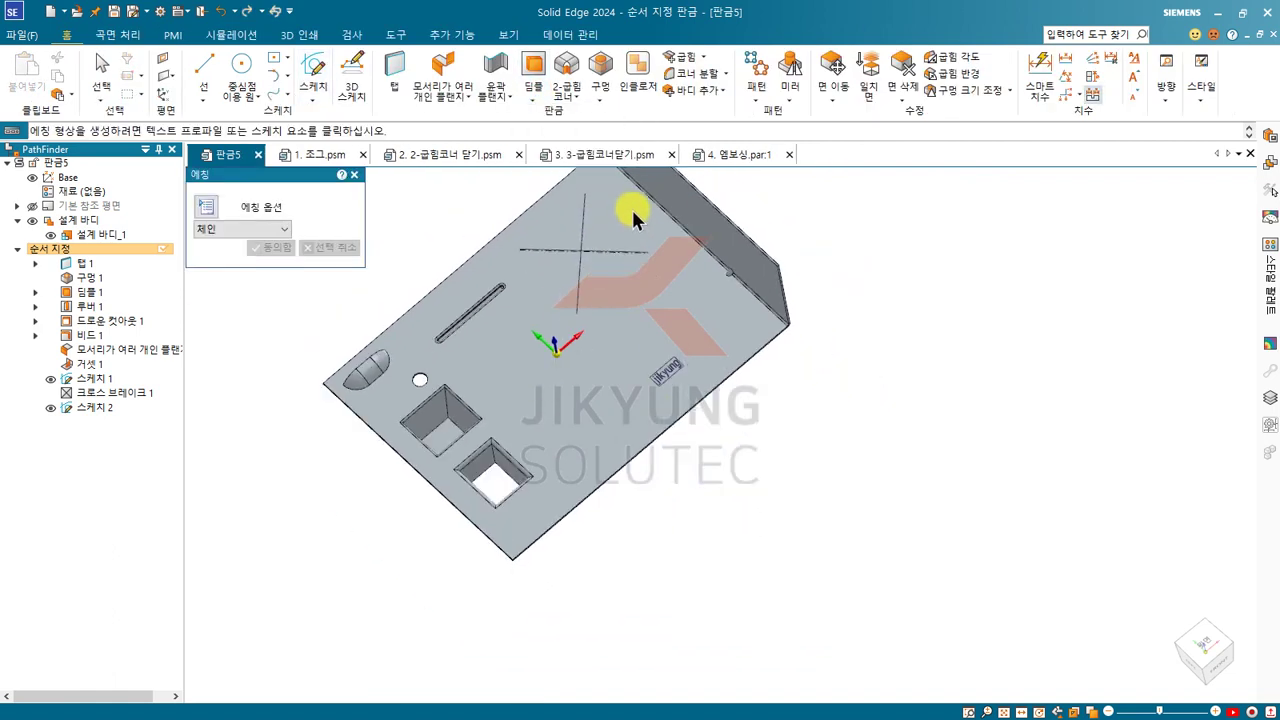
pyautogui.scroll(5, 606, 409)
pyautogui.click(727, 347)
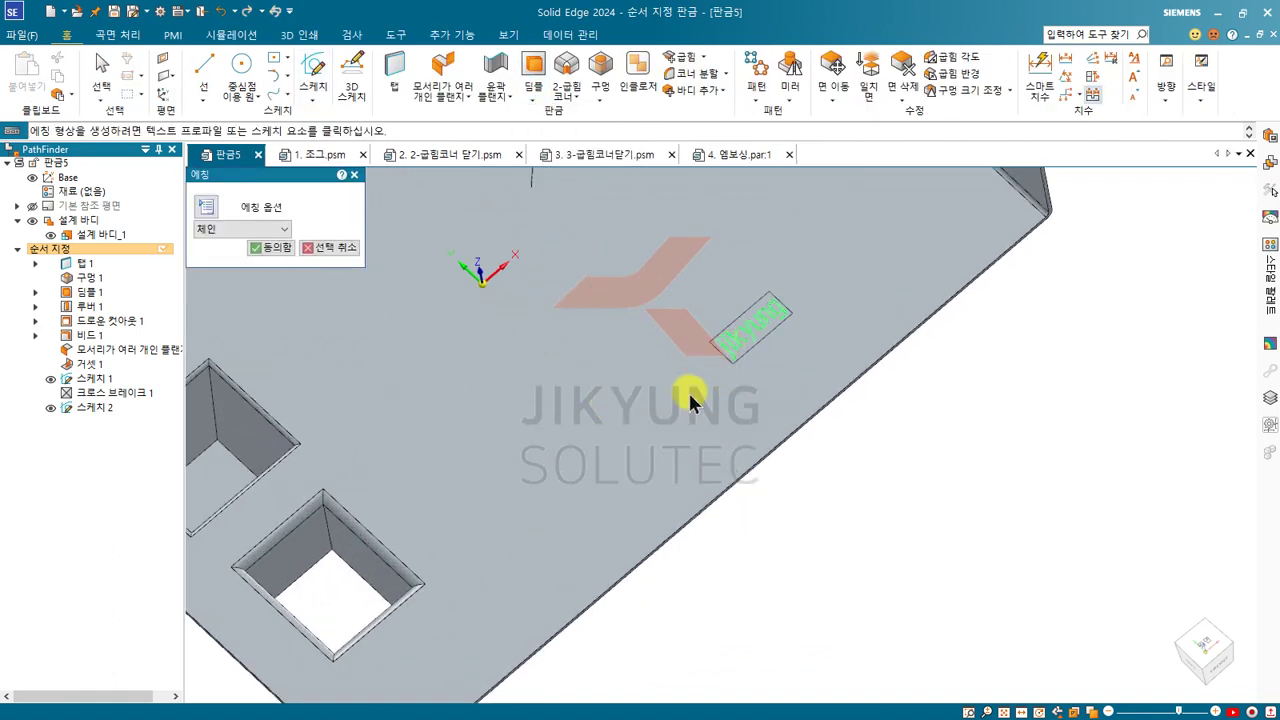
pyautogui.rightClick(620, 361)
pyautogui.moveTo(534, 383); pyautogui.dragTo(424, 338, button='middle')
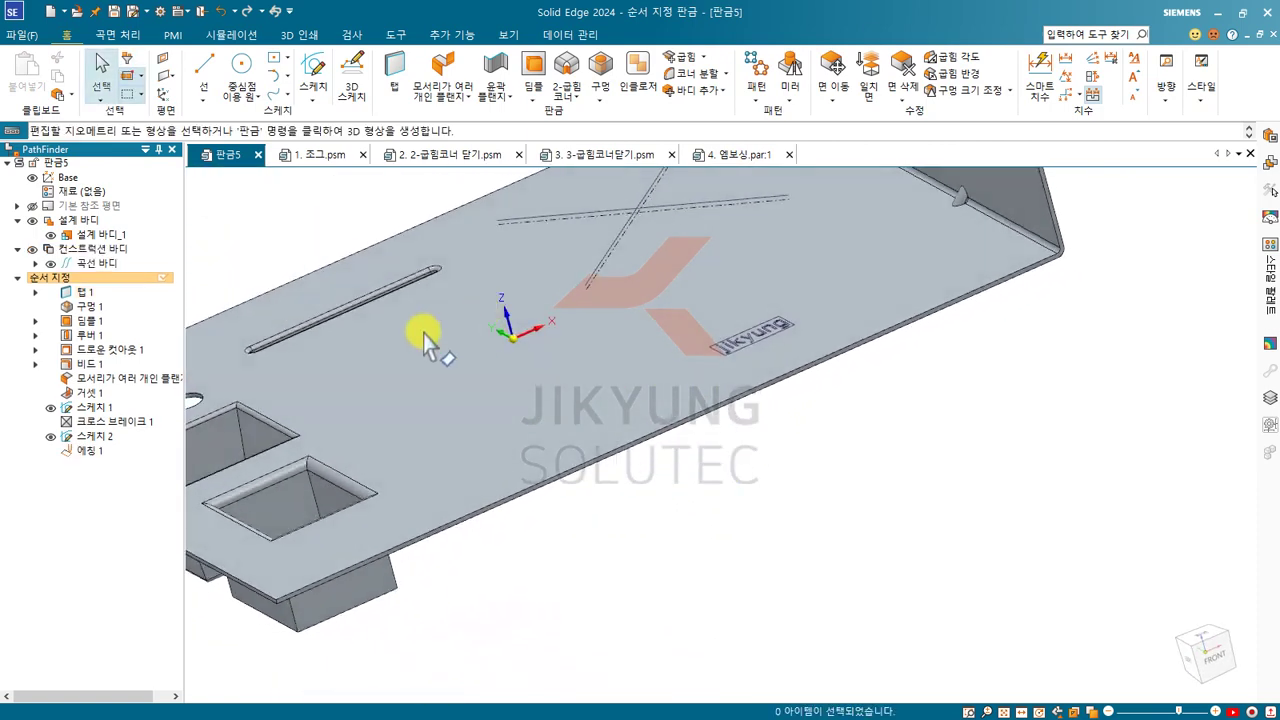
pyautogui.moveTo(768, 300); pyautogui.dragTo(755, 378, button='middle')
pyautogui.scroll(7, 753, 388)
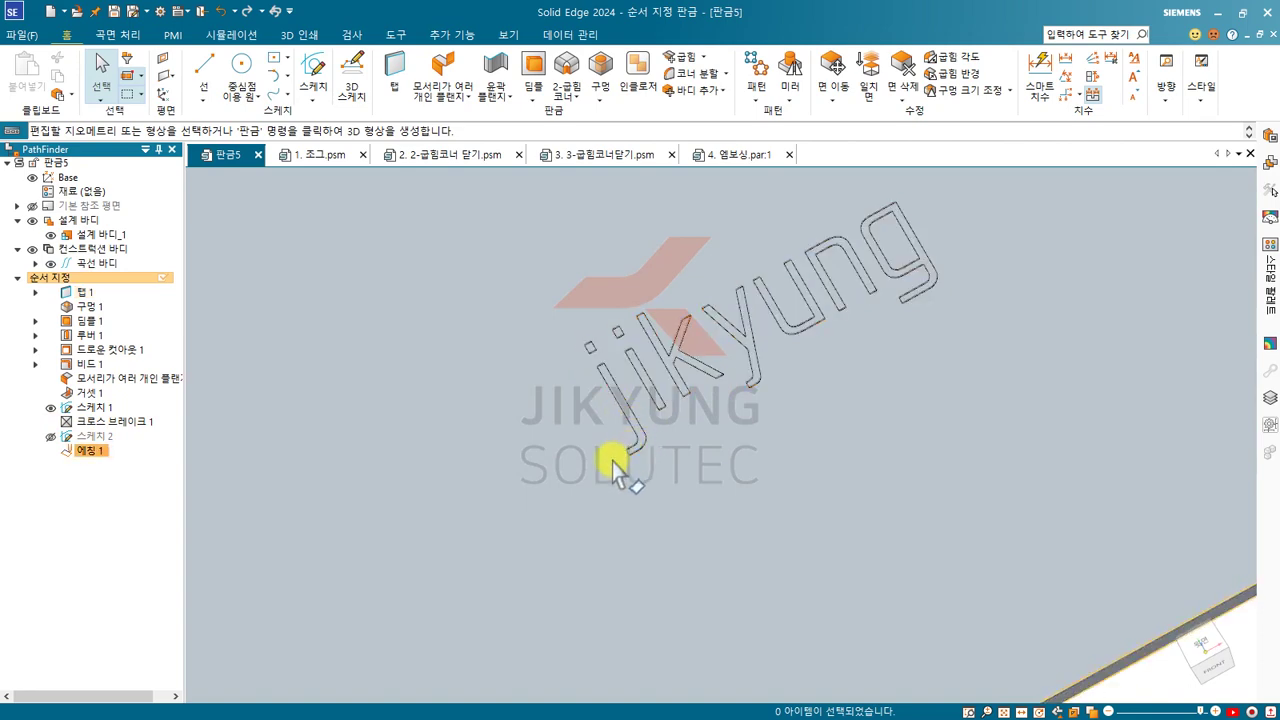
pyautogui.scroll(3, 760, 352)
pyautogui.scroll(-5, 785, 345)
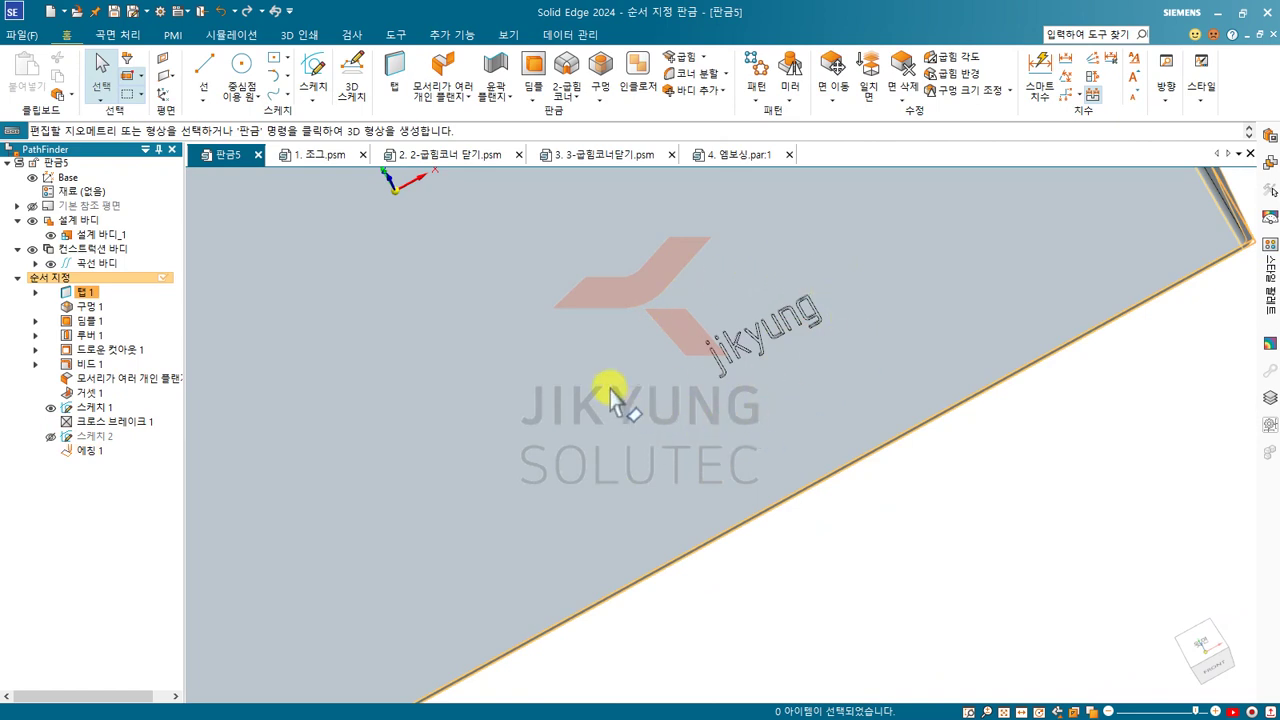
pyautogui.scroll(-5, 820, 290)
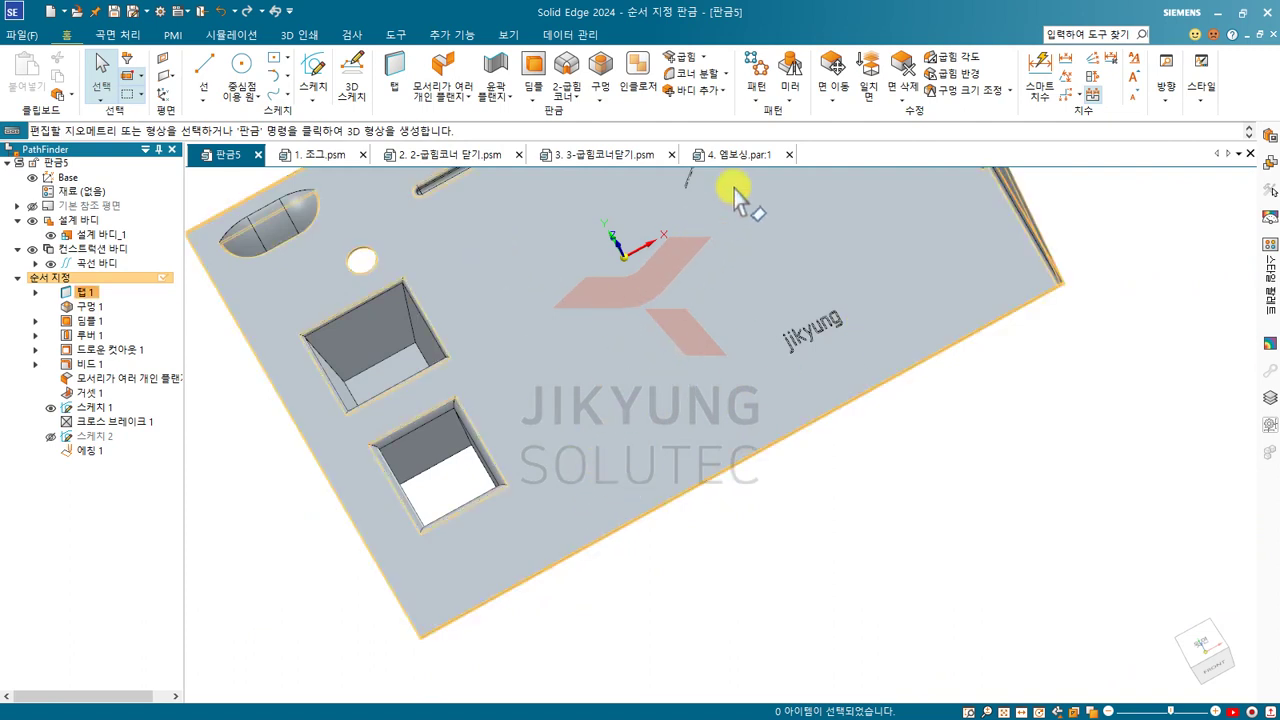
# Switch to the 4. 엠보싱.par document and view the Tool body and the flat sheet body separately by toggling their visibility
pyautogui.click(736, 155)
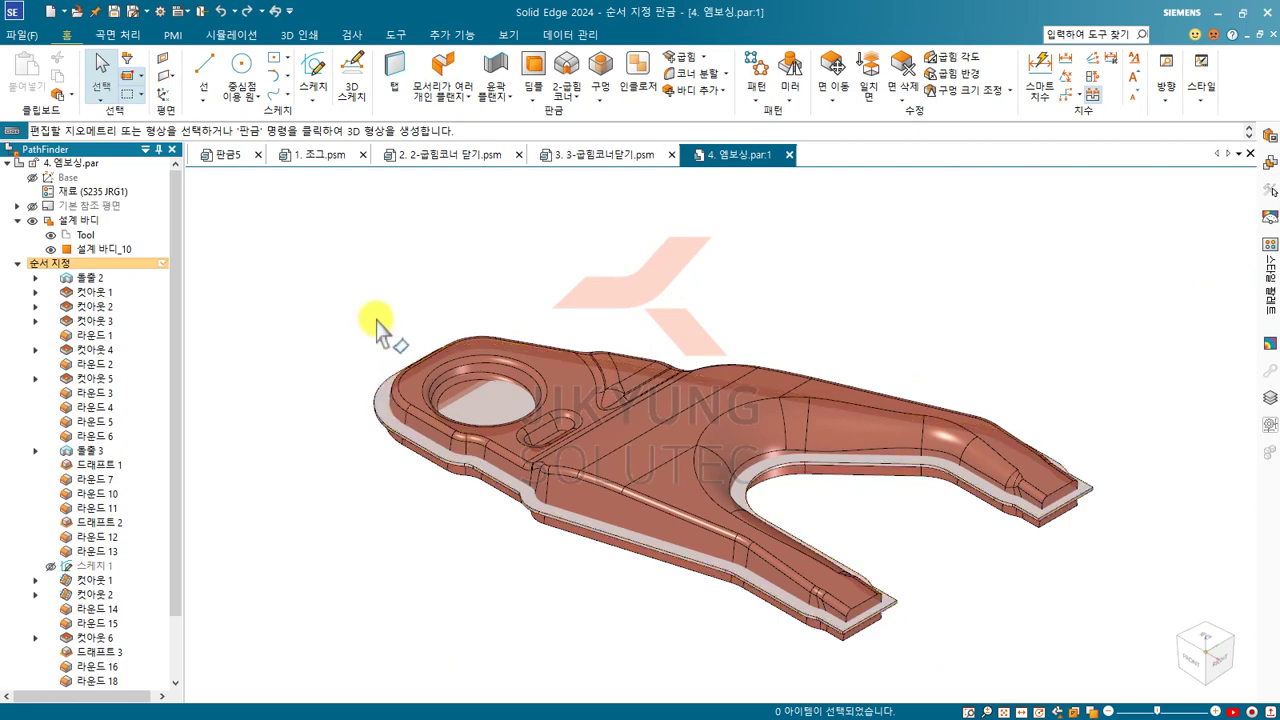
pyautogui.moveTo(391, 334); pyautogui.dragTo(400, 357, button='middle')
pyautogui.click(49, 249)
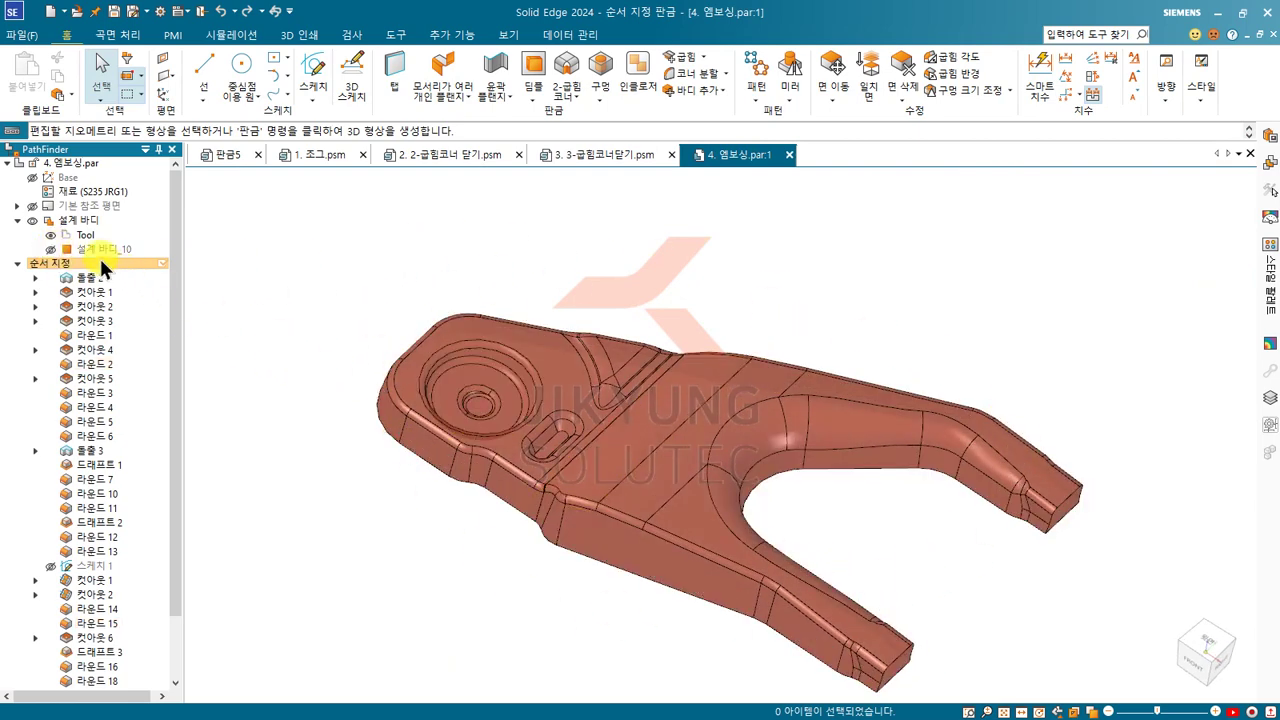
pyautogui.click(49, 248)
pyautogui.click(49, 235)
pyautogui.moveTo(359, 368); pyautogui.dragTo(382, 350, button='middle')
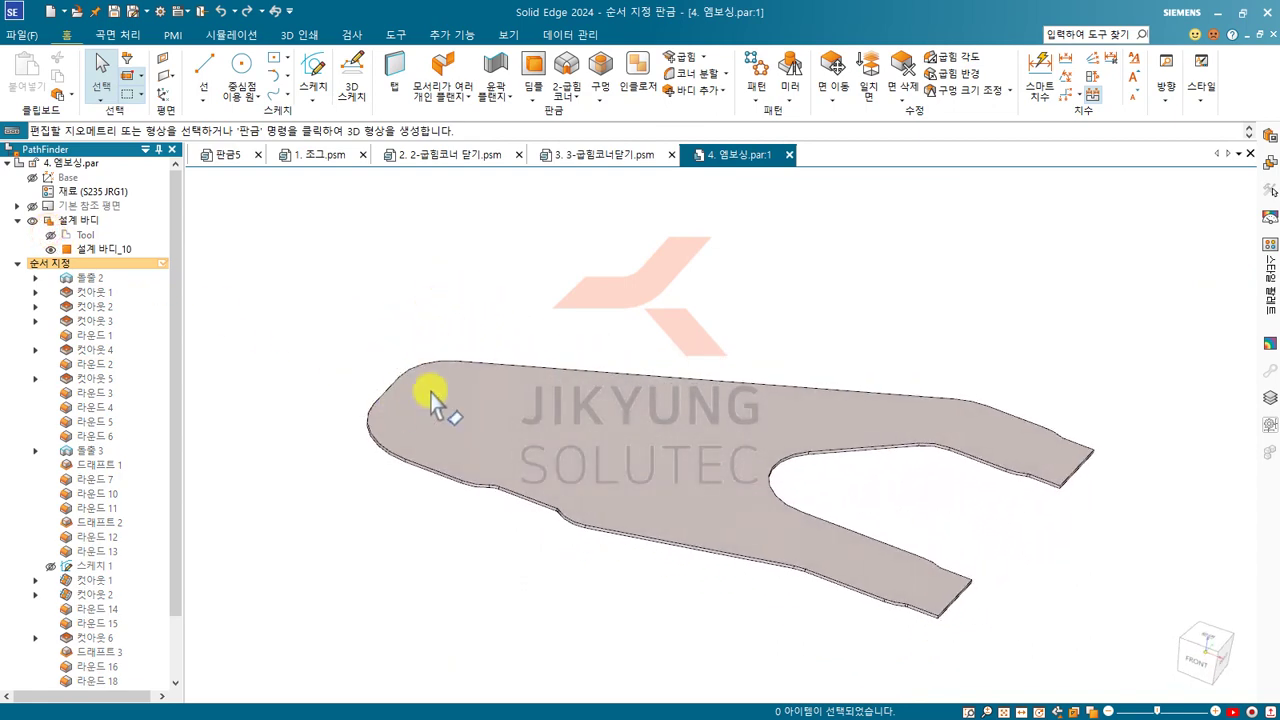
pyautogui.click(49, 236)
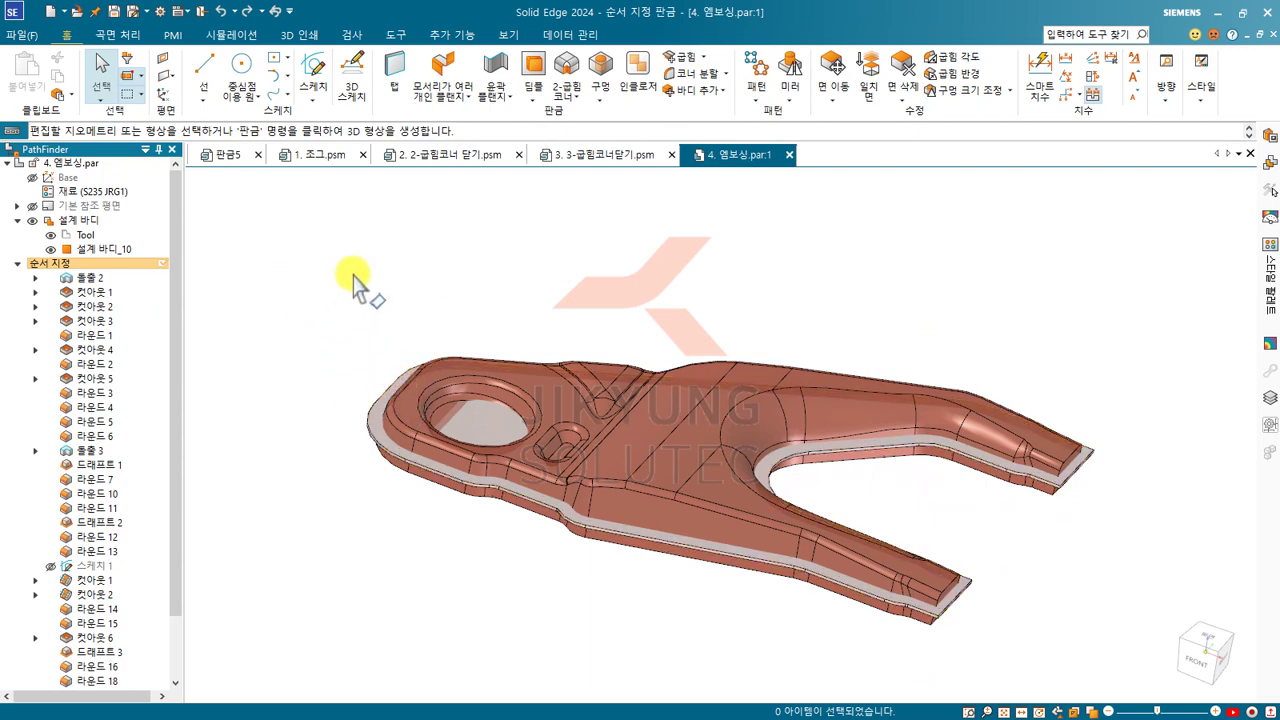
# Start an emboss (엠보싱) feature with the flat sheet body as the target and the Tool body as the tool
pyautogui.click(539, 95)
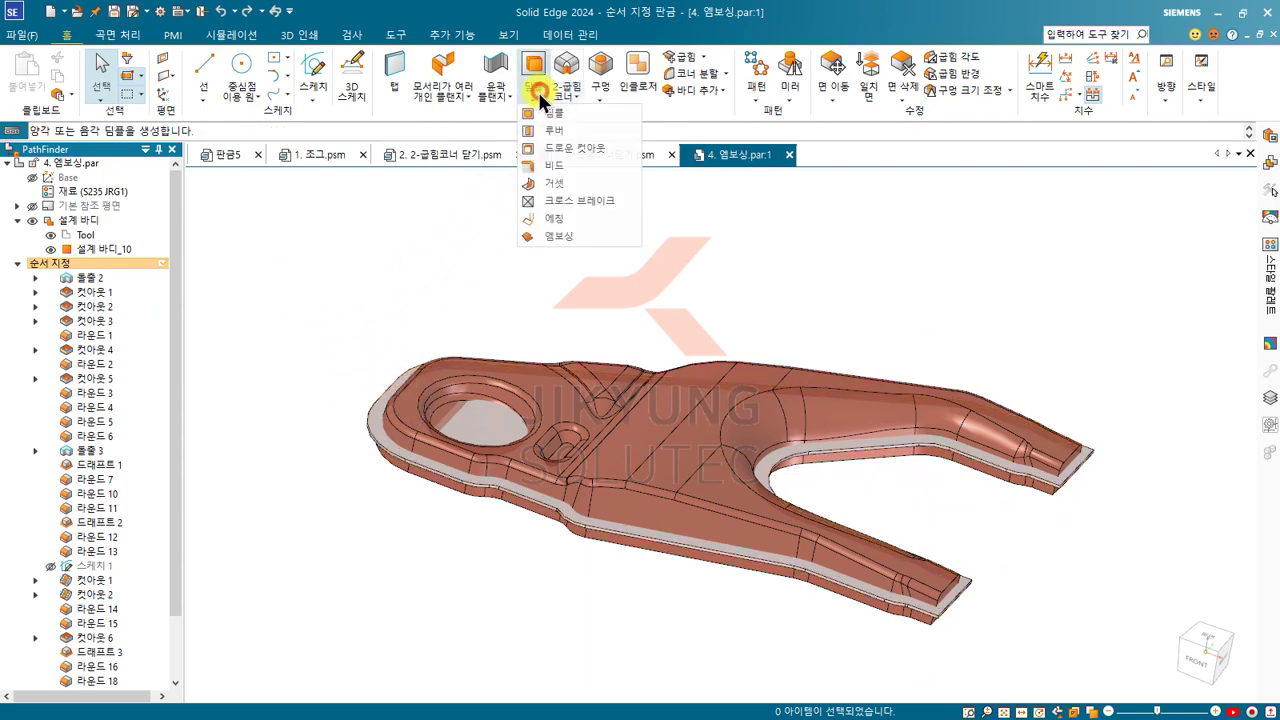
pyautogui.click(555, 236)
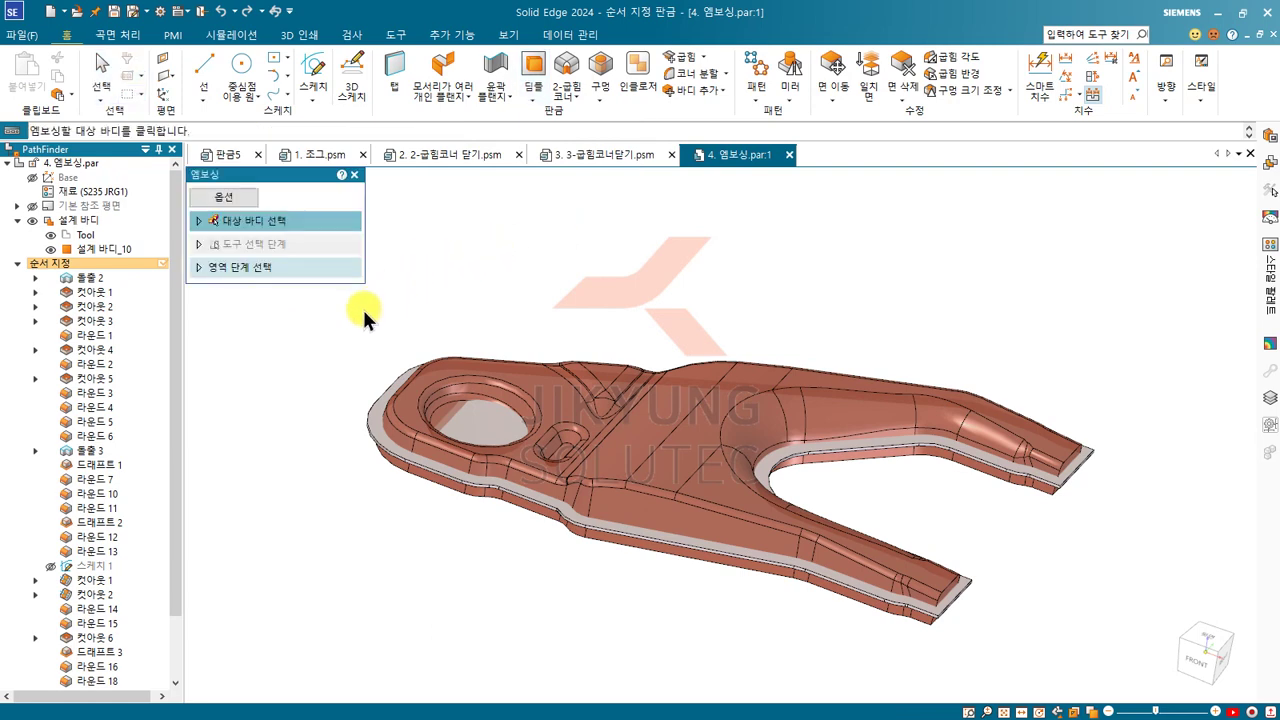
pyautogui.scroll(3, 334, 443)
pyautogui.click(242, 472)
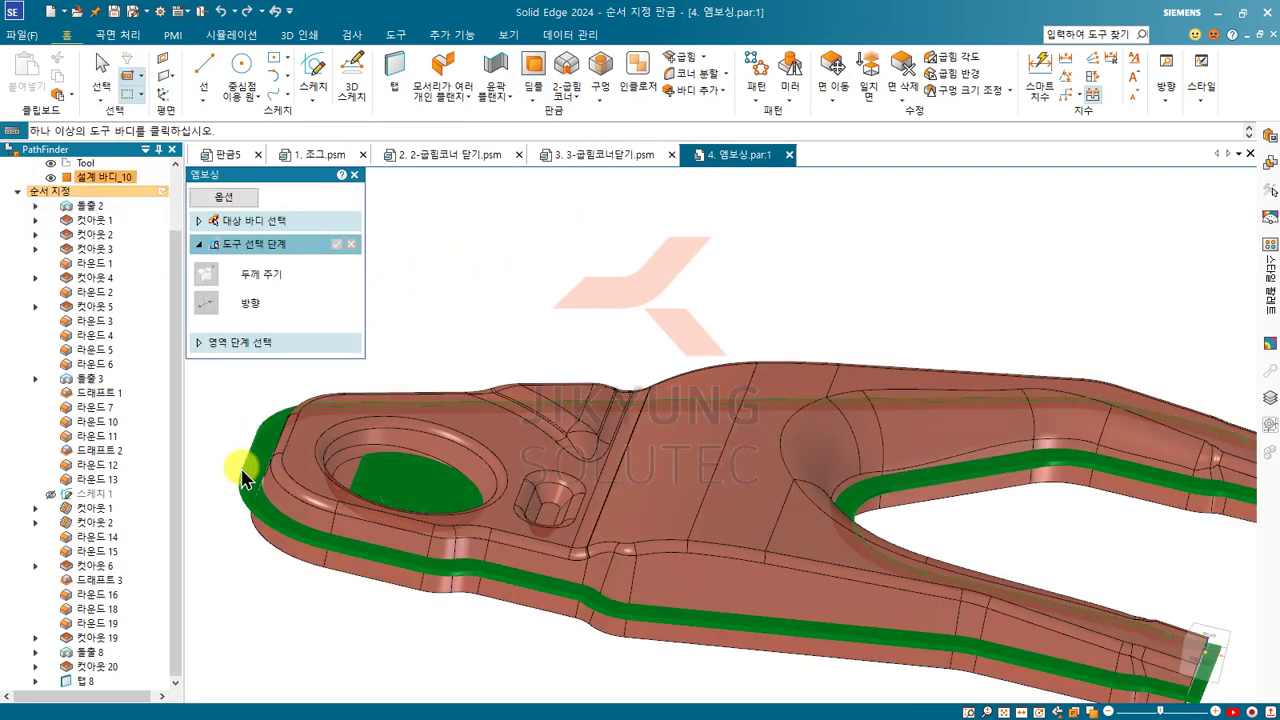
pyautogui.click(652, 400)
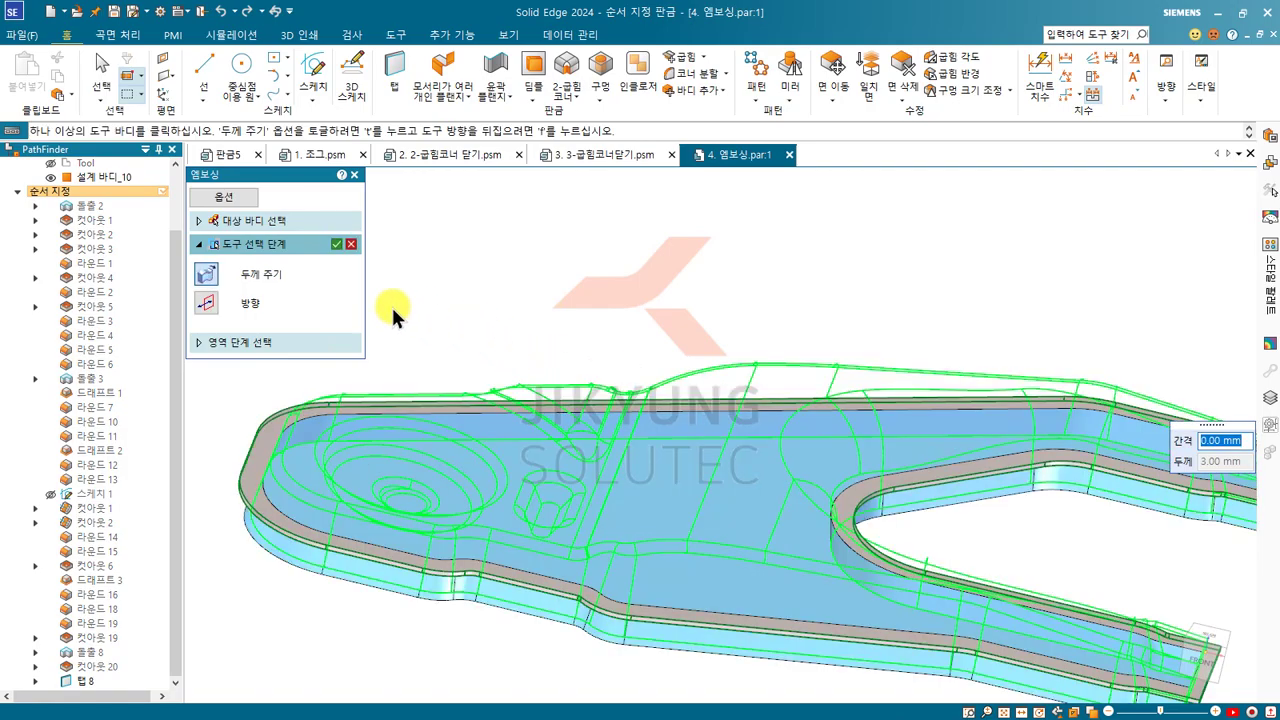
# Flip the emboss direction and finish the emboss feature
pyautogui.moveTo(393, 316); pyautogui.dragTo(430, 298, button='middle')
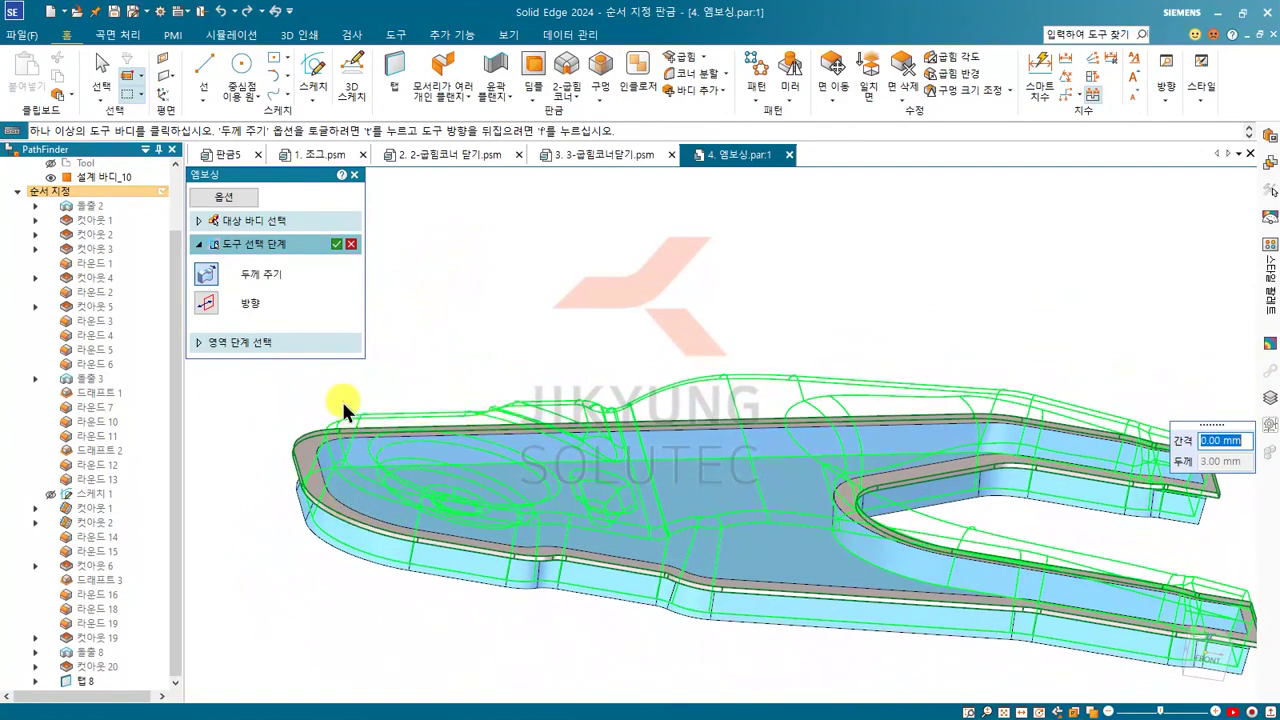
pyautogui.click(209, 305)
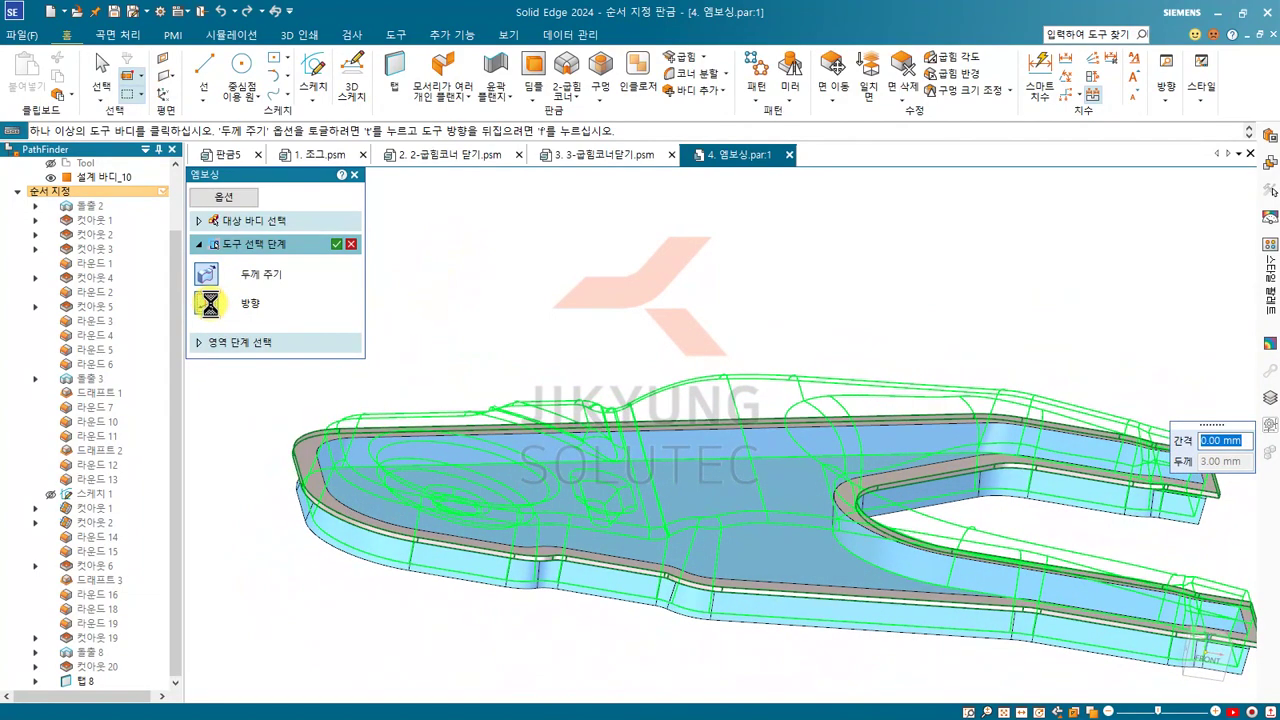
pyautogui.moveTo(337, 434); pyautogui.dragTo(397, 415, button='middle')
pyautogui.rightClick(464, 276)
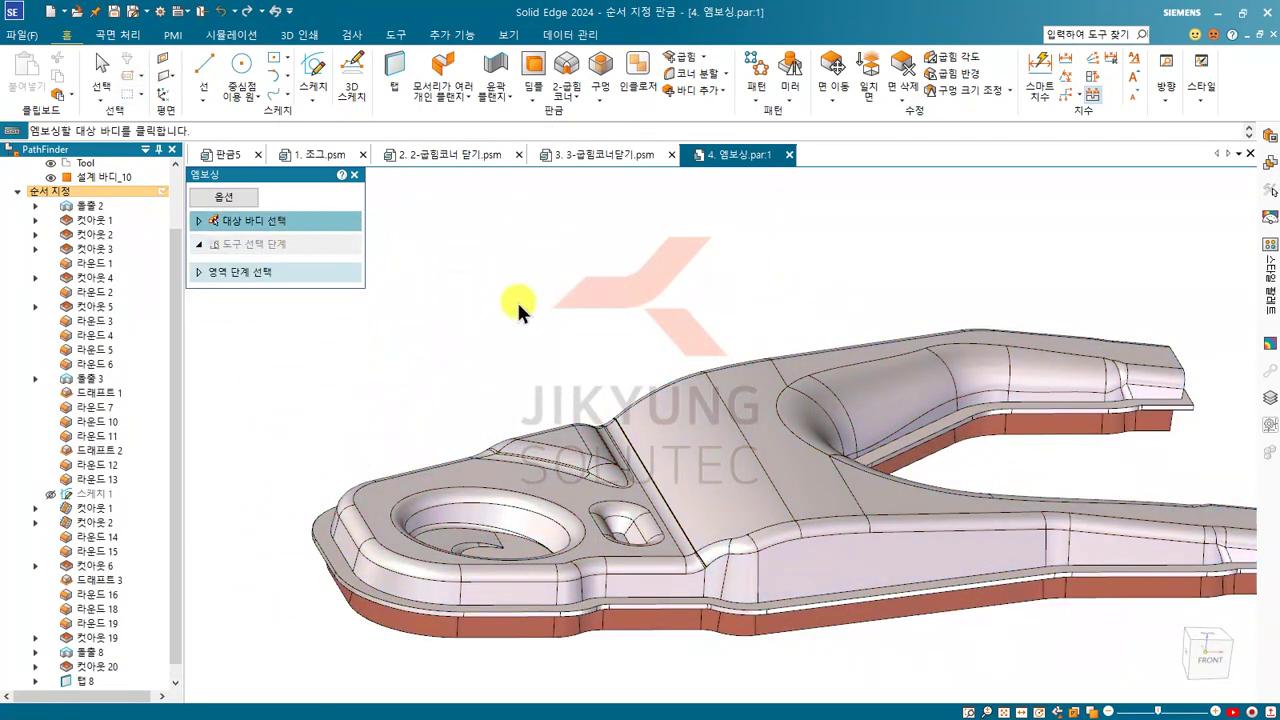
pyautogui.press('Escape')
# Hide the Tool body and inspect the embossed sheet from both sides
pyautogui.click(478, 322)
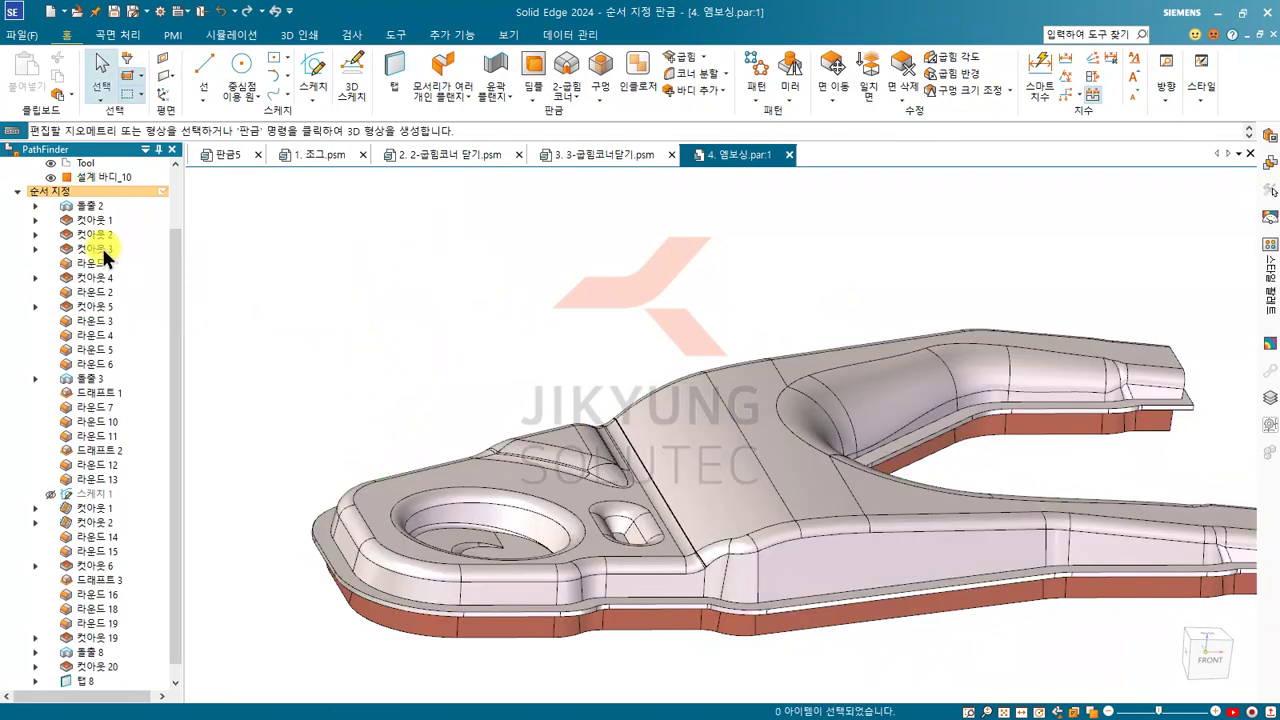
pyautogui.moveTo(466, 577); pyautogui.dragTo(1020, 286, button='middle')
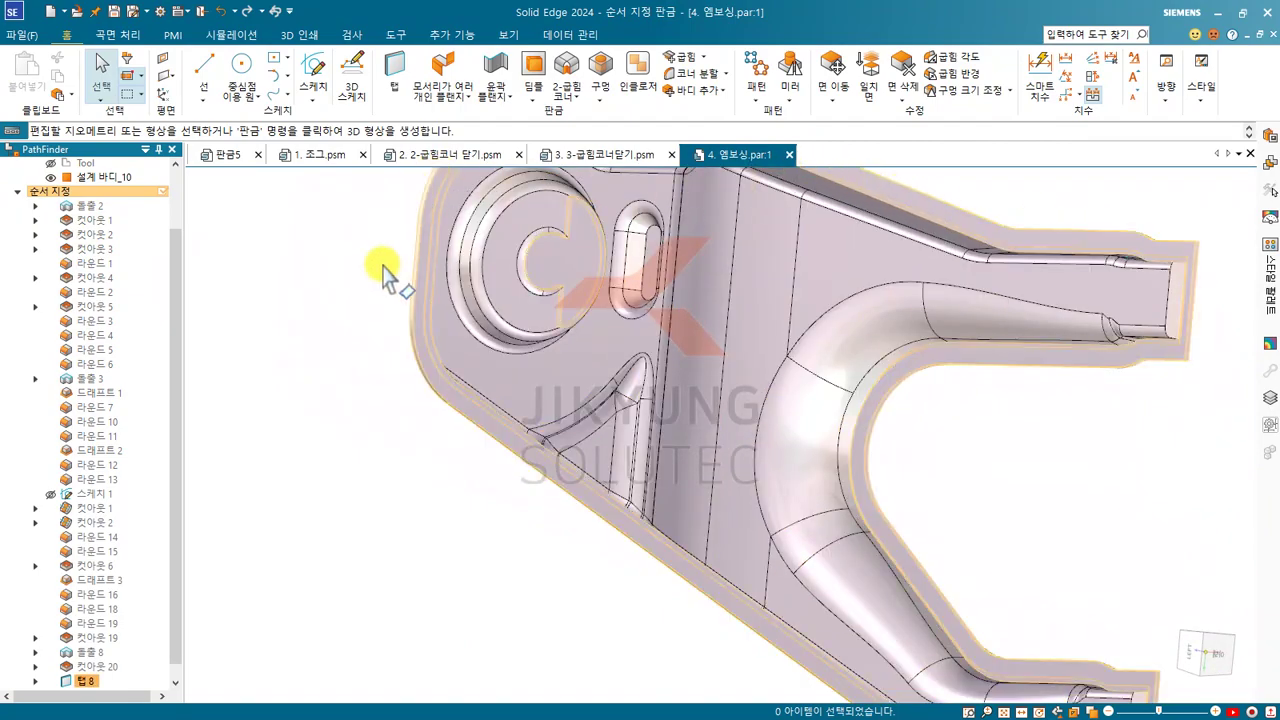
pyautogui.moveTo(829, 586); pyautogui.dragTo(530, 578, button='middle')
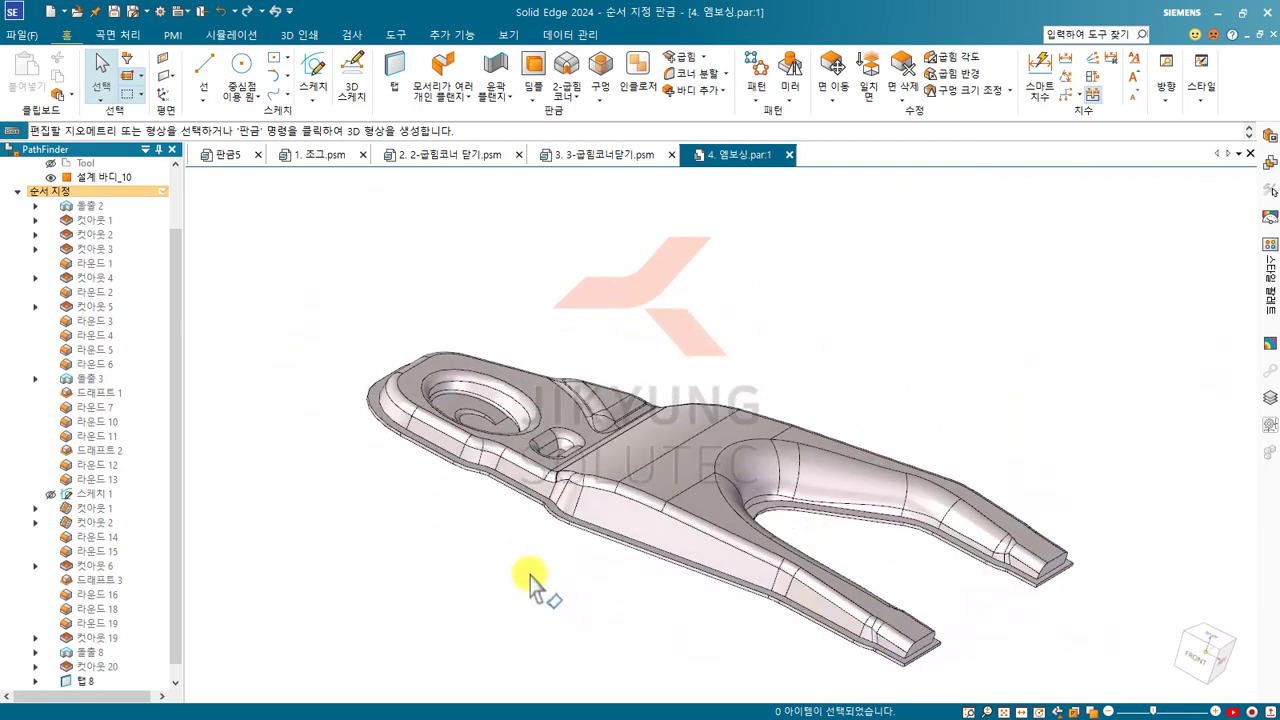